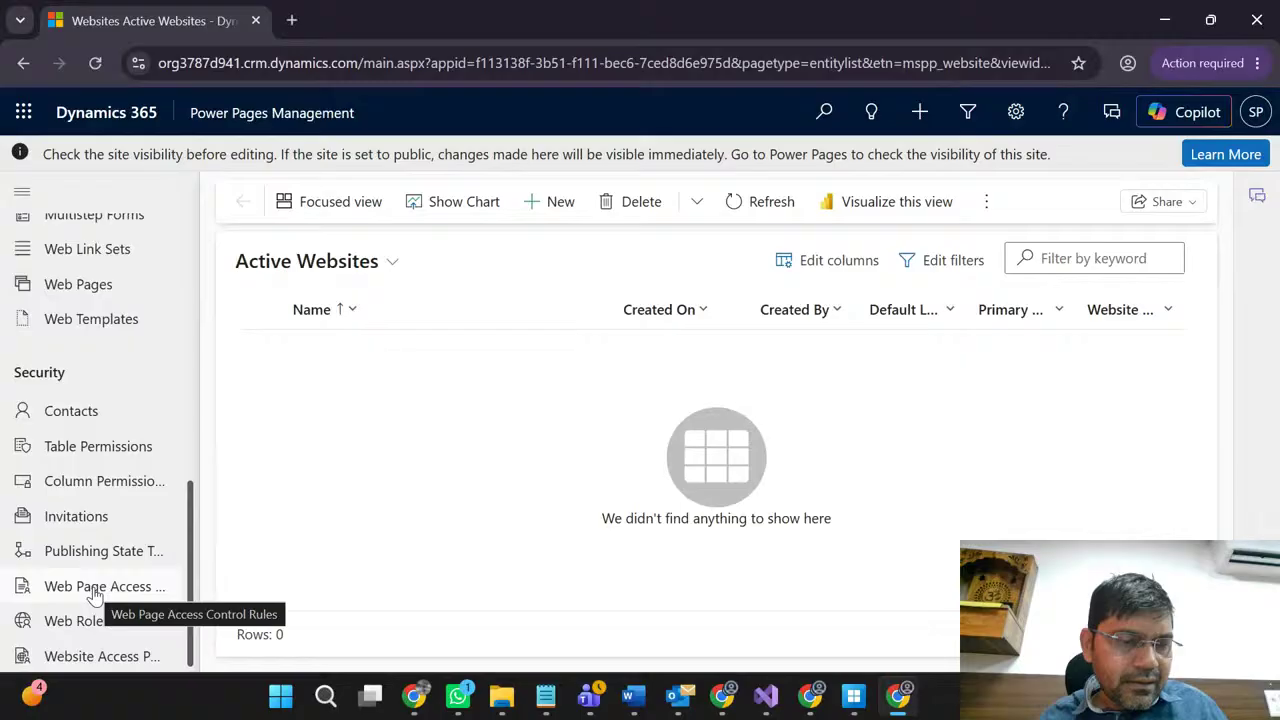
Step: Show the empty Active Web Roles list (0 rows) and glance at its other saved views
{"action": "left_click", "coordinate": [78, 634]}
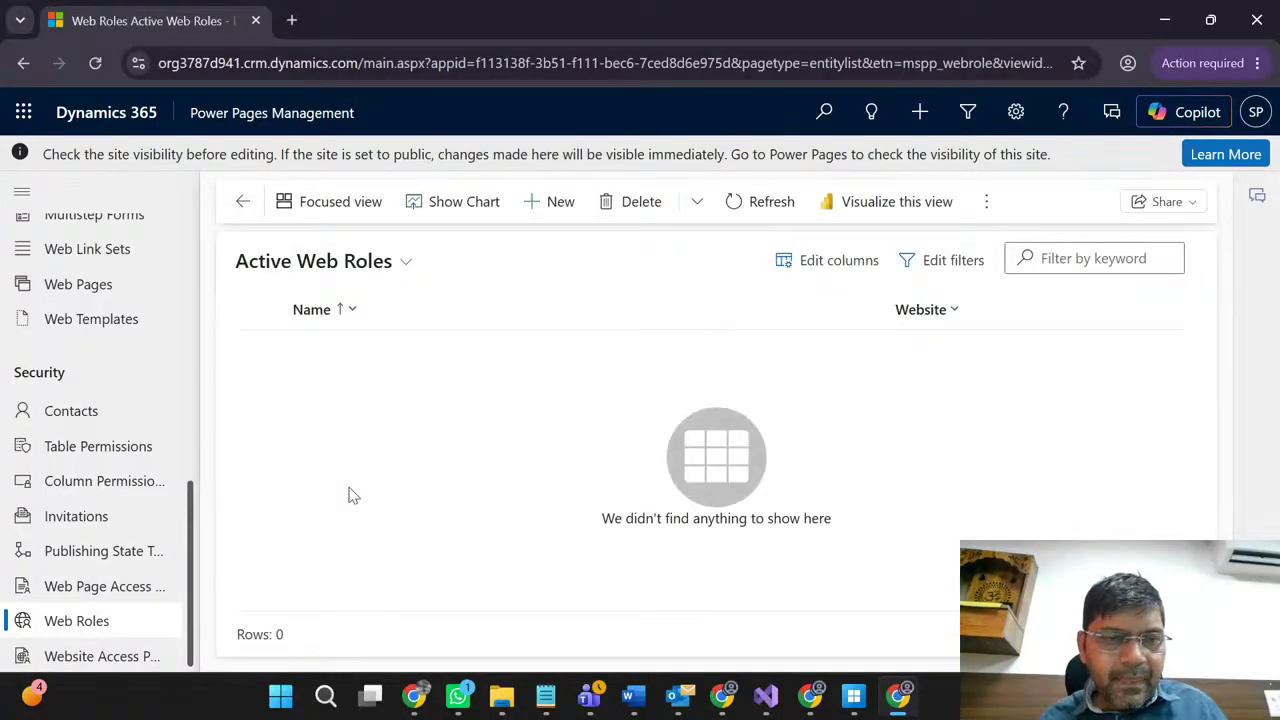
{"action": "left_click", "coordinate": [320, 268]}
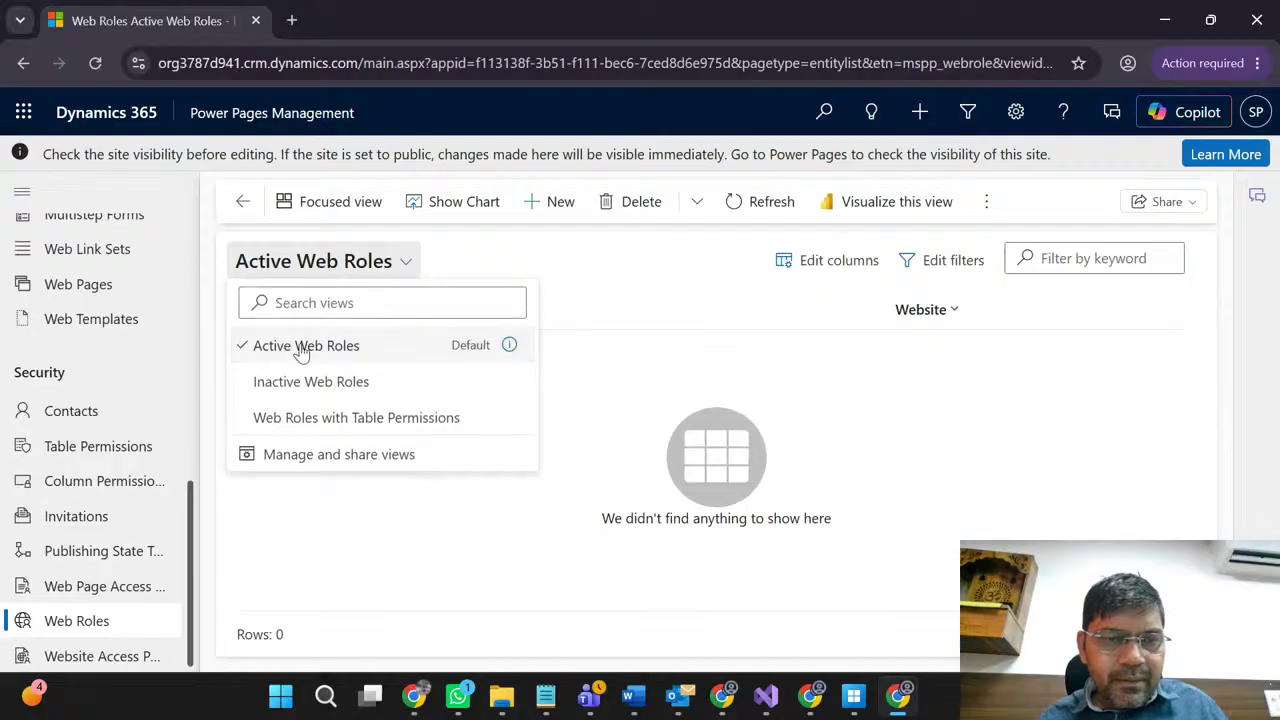
{"action": "left_click", "coordinate": [585, 252]}
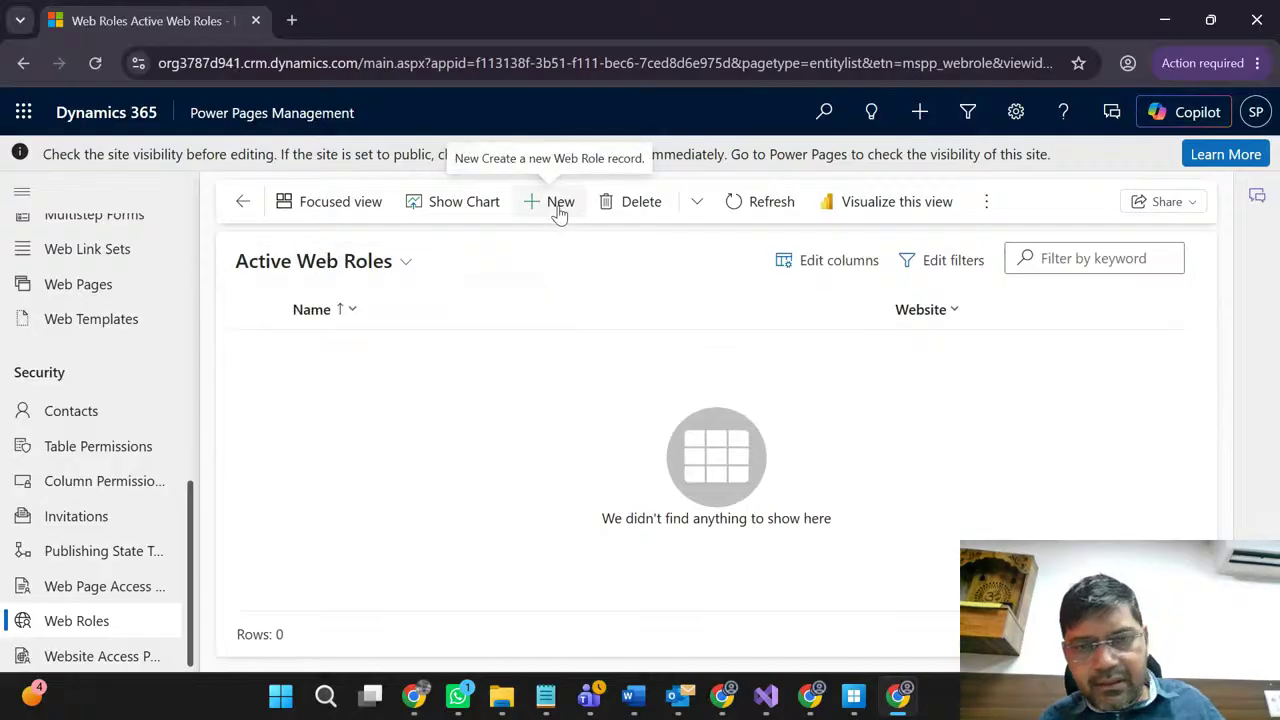
Step: Start a new web role and check its Website lookup and both user-role dropdowns, leaving them at No
{"action": "left_click", "coordinate": [560, 205]}
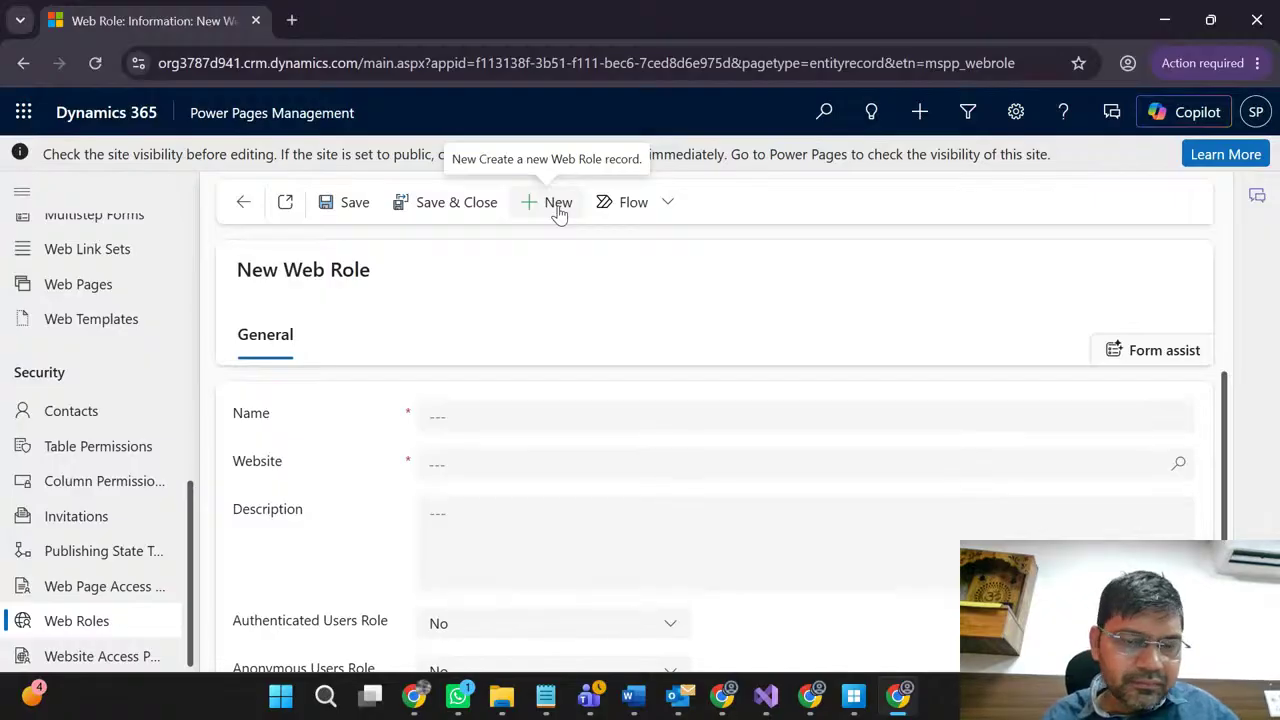
{"action": "scroll", "coordinate": [400, 498], "scroll_direction": "down", "scroll_amount": 1}
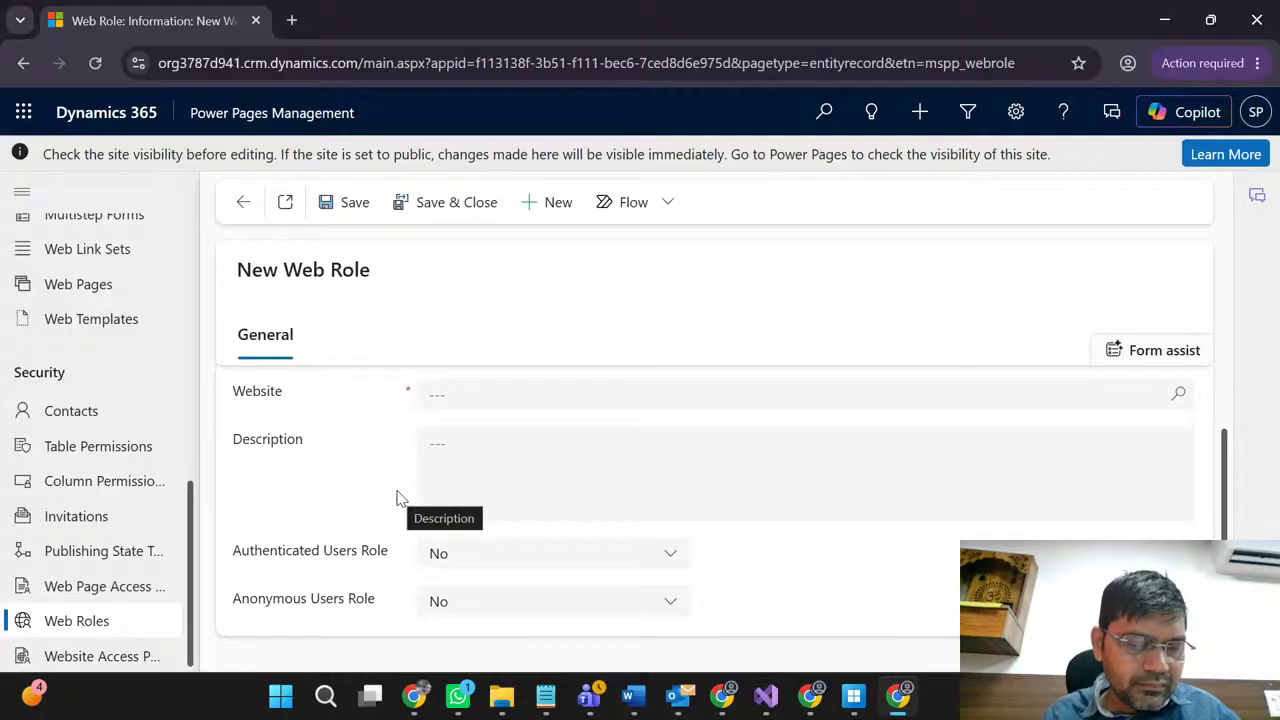
{"action": "left_click", "coordinate": [452, 395]}
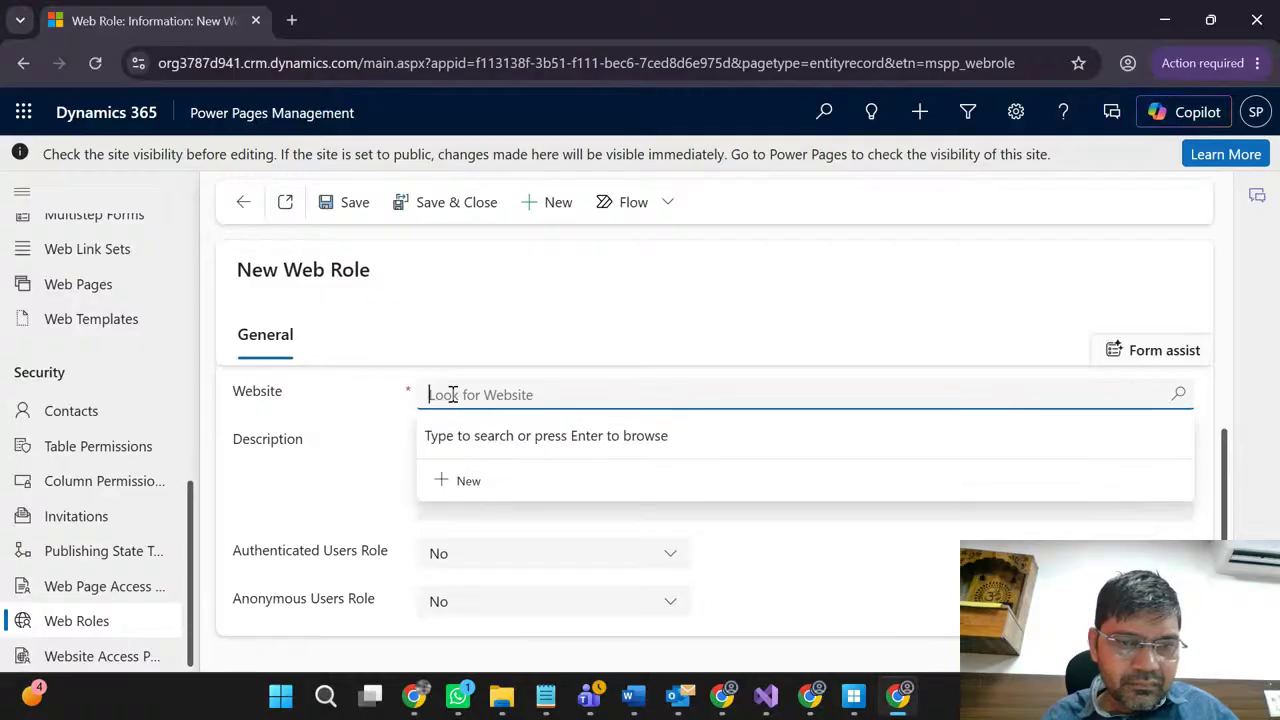
{"action": "left_click", "coordinate": [310, 418]}
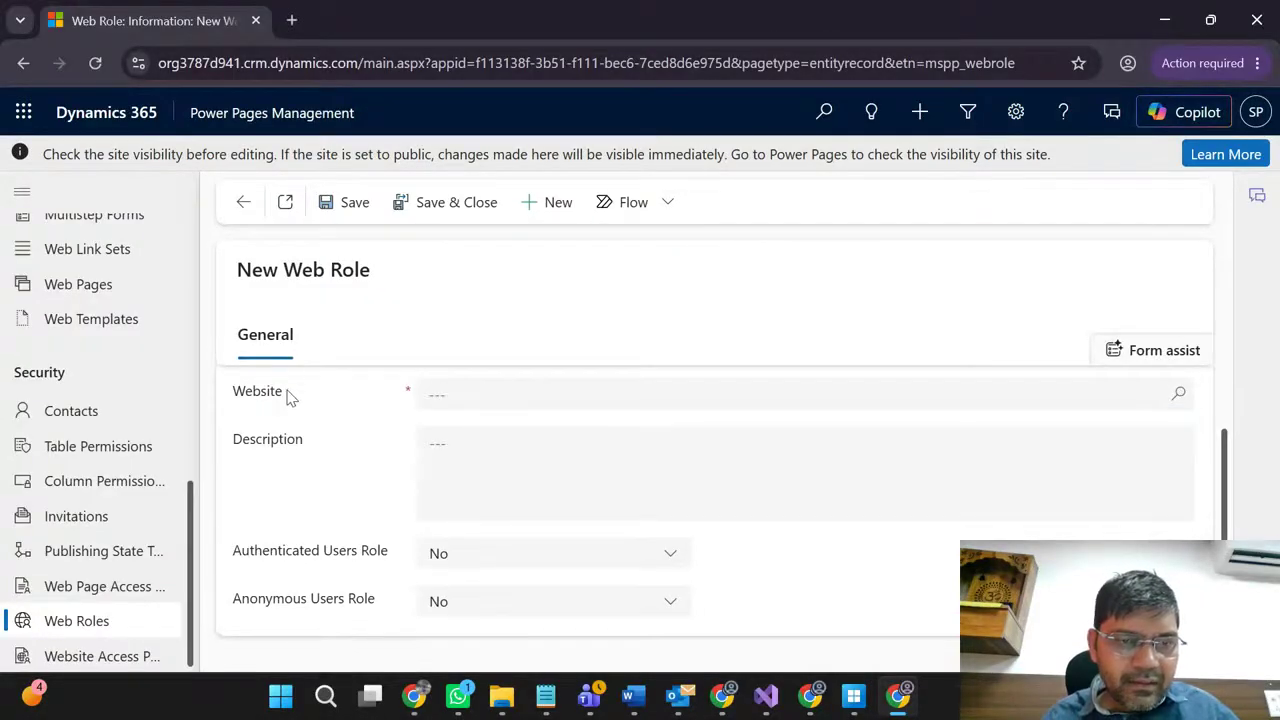
{"action": "left_click", "coordinate": [470, 556]}
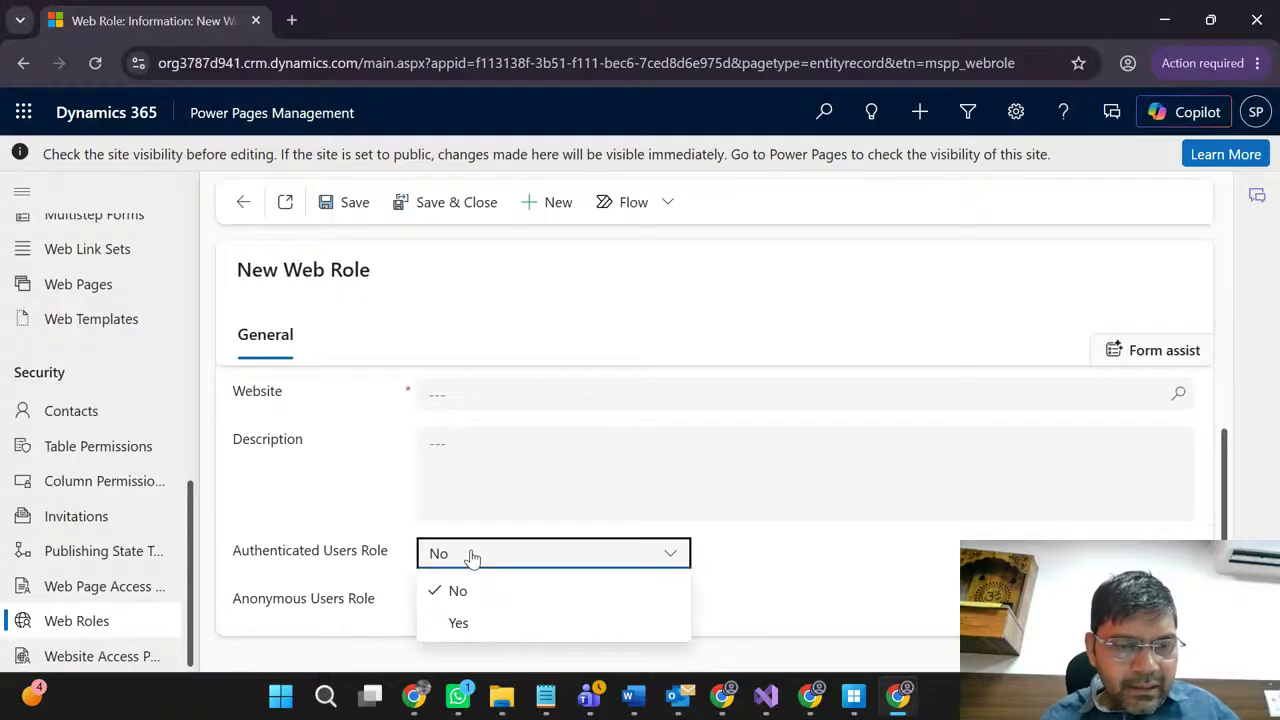
{"action": "left_click", "coordinate": [281, 563]}
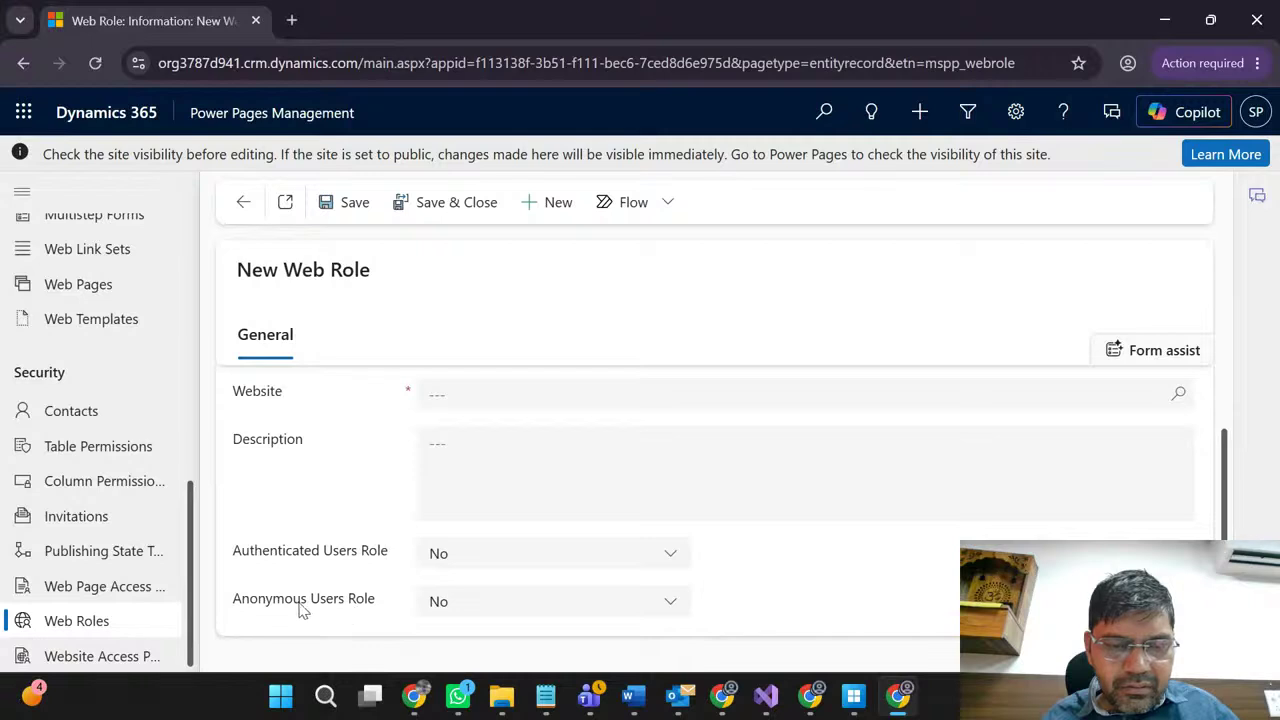
{"action": "left_click", "coordinate": [447, 604]}
{"action": "left_click", "coordinate": [353, 591]}
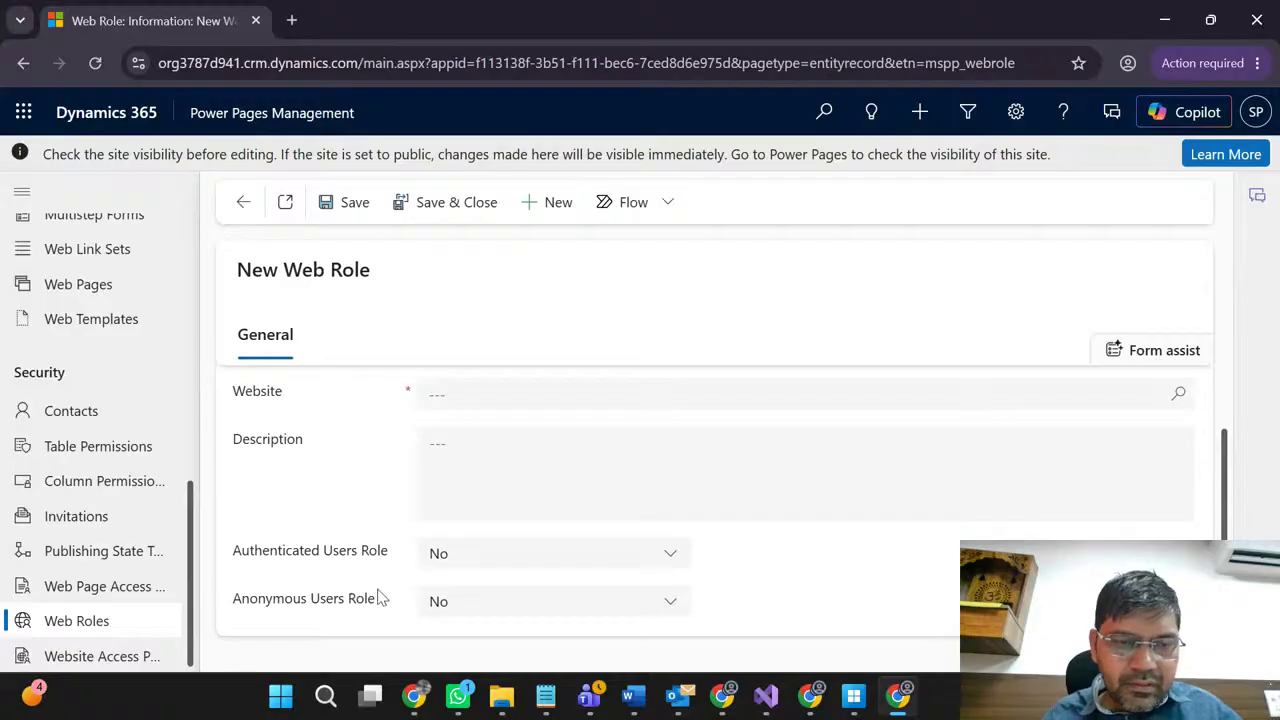
Step: Open the Advanced website search from the role's Website lookup, which lists no websites
{"action": "left_click", "coordinate": [465, 455]}
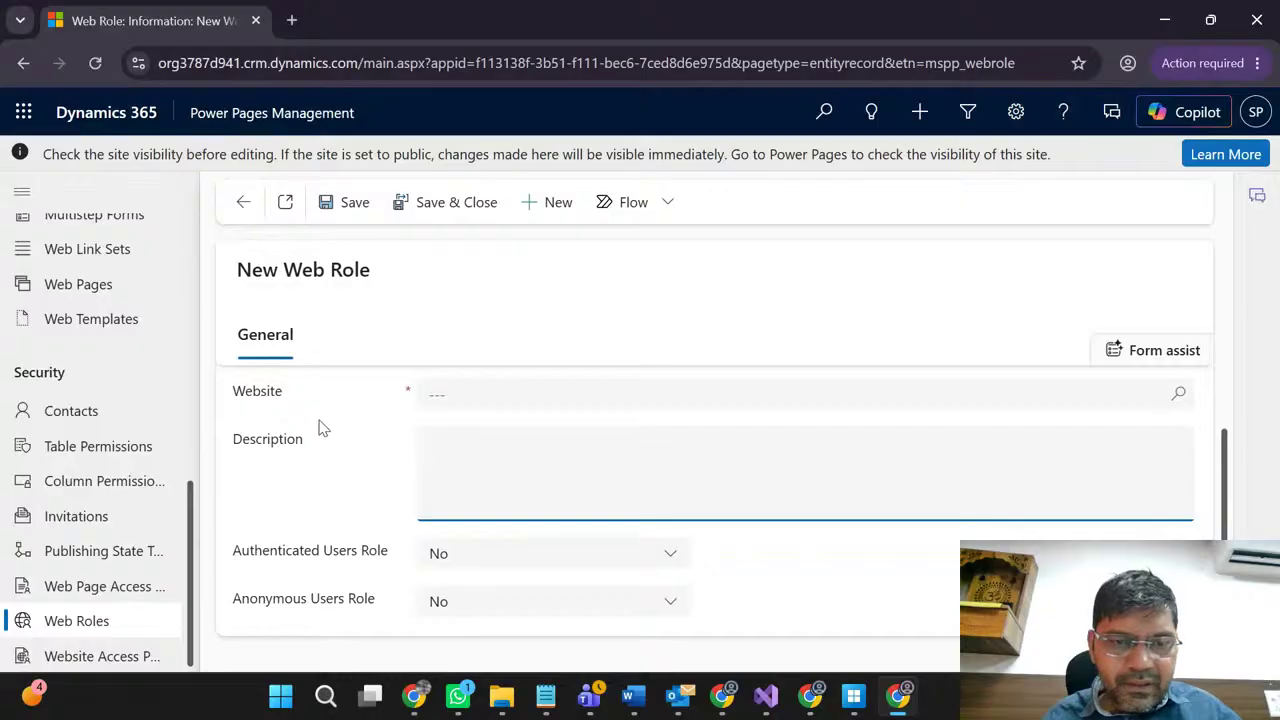
{"action": "left_click", "coordinate": [1179, 393]}
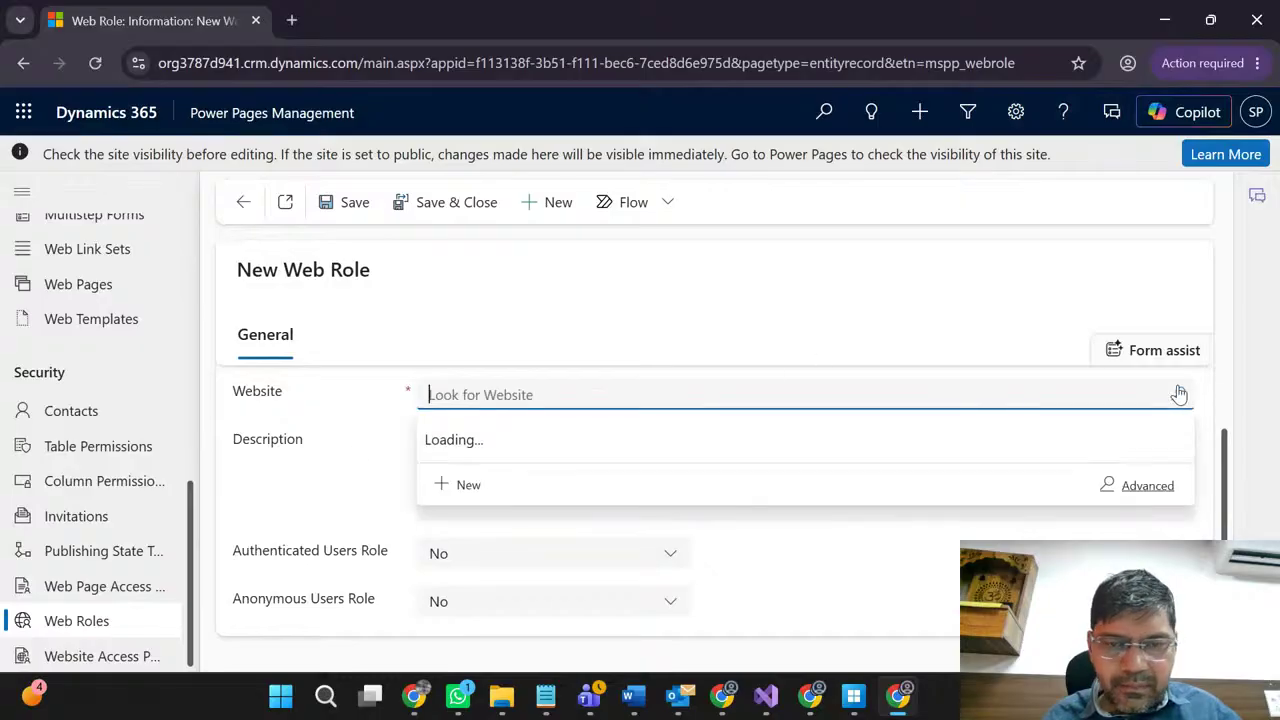
{"action": "left_click", "coordinate": [1145, 487]}
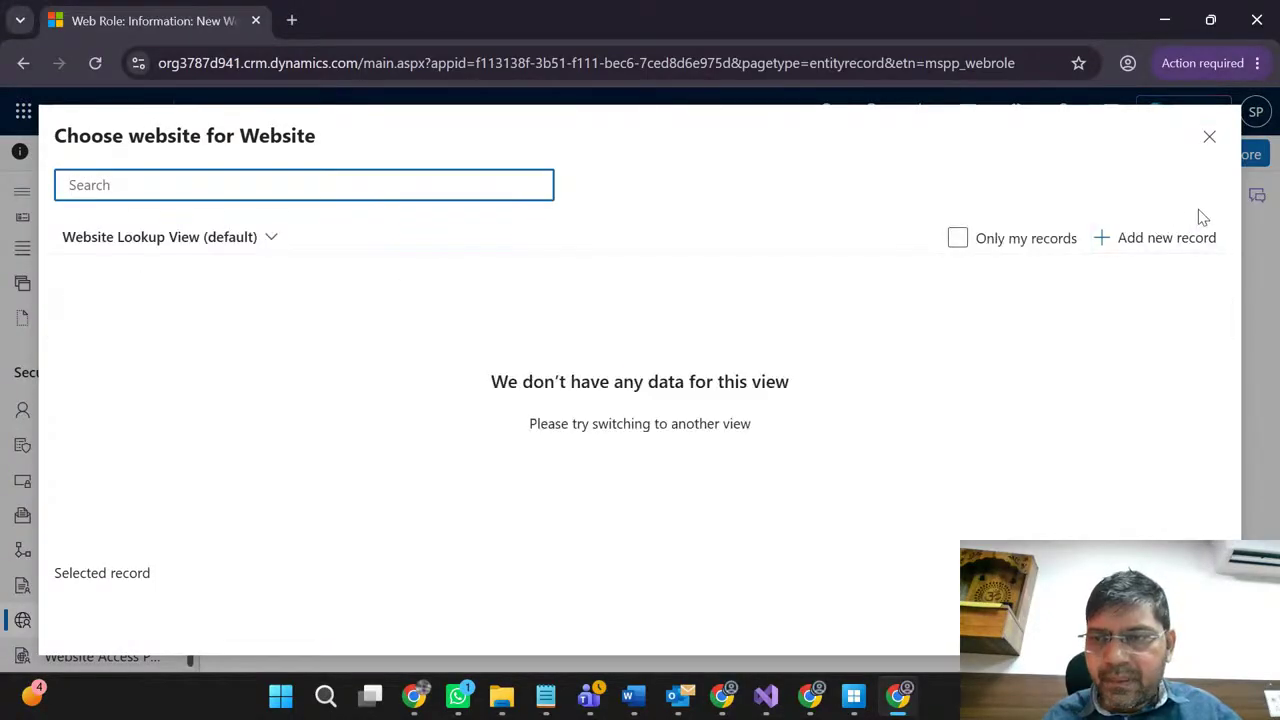
Step: Add a new website named 'test' and open the Default Language search, closing it without a choice
{"action": "left_click", "coordinate": [1166, 246]}
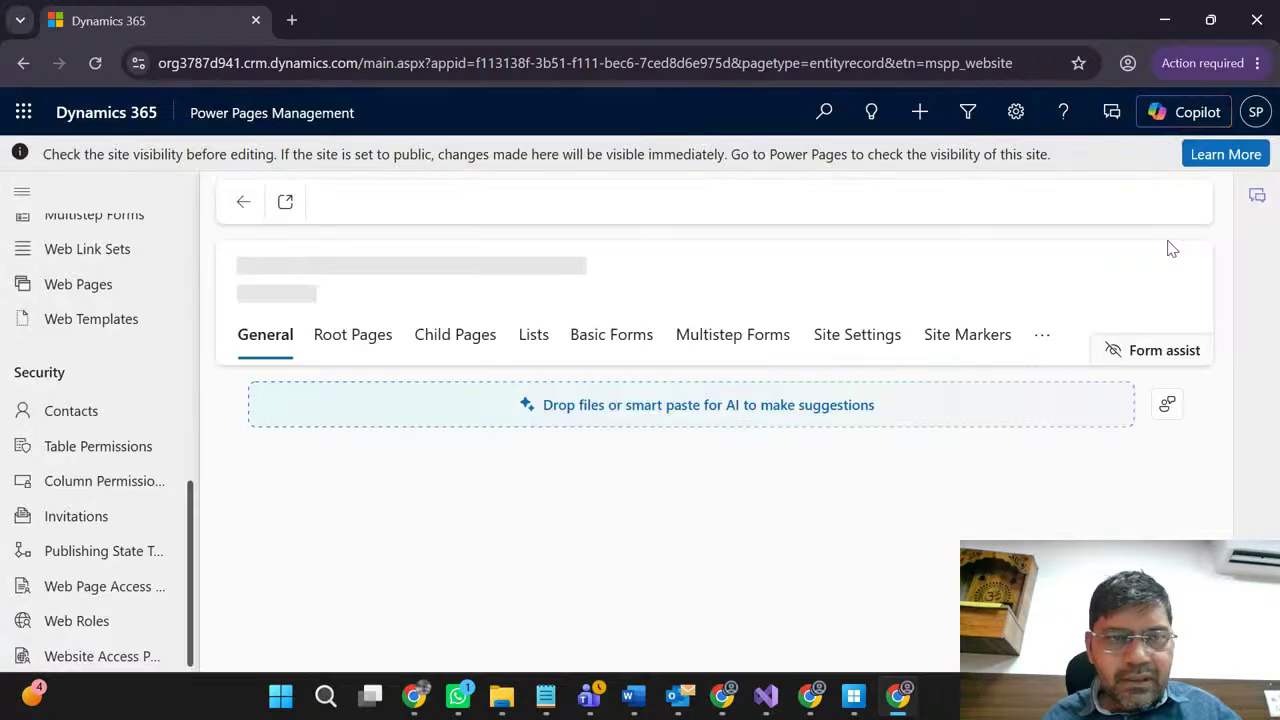
{"action": "left_click", "coordinate": [632, 472]}
{"action": "type", "text": "test"}
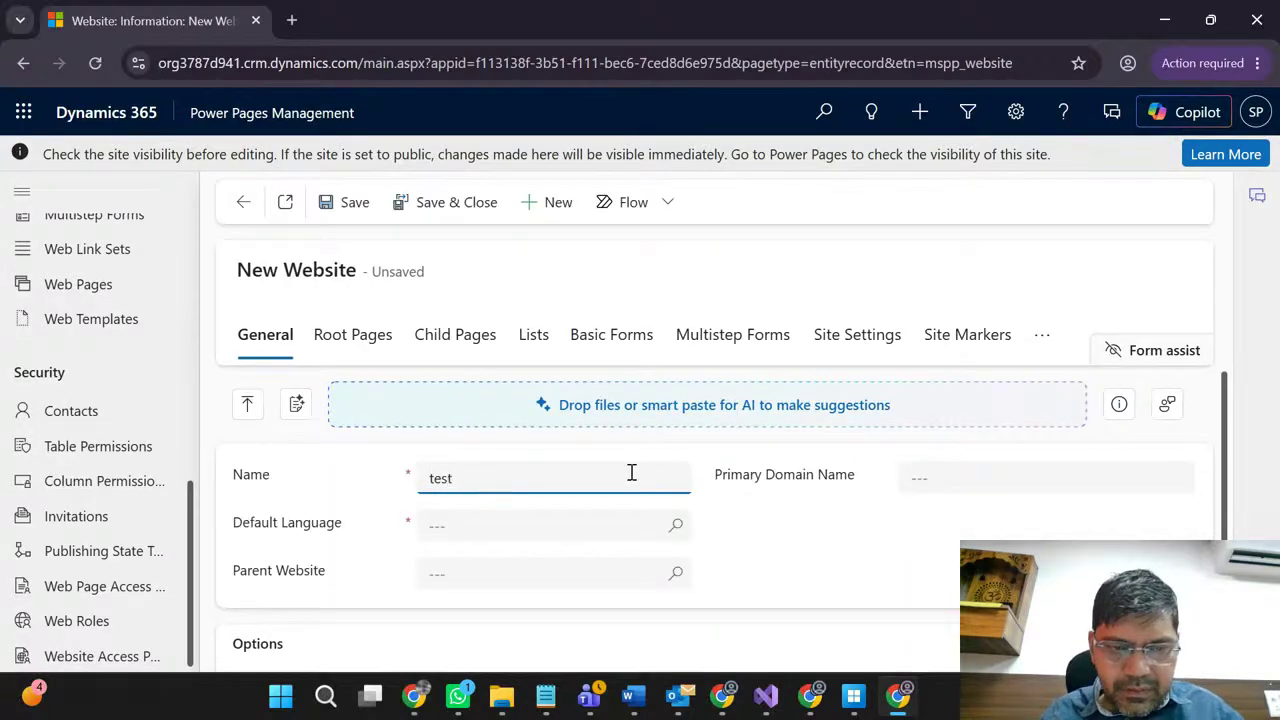
{"action": "left_click", "coordinate": [678, 530]}
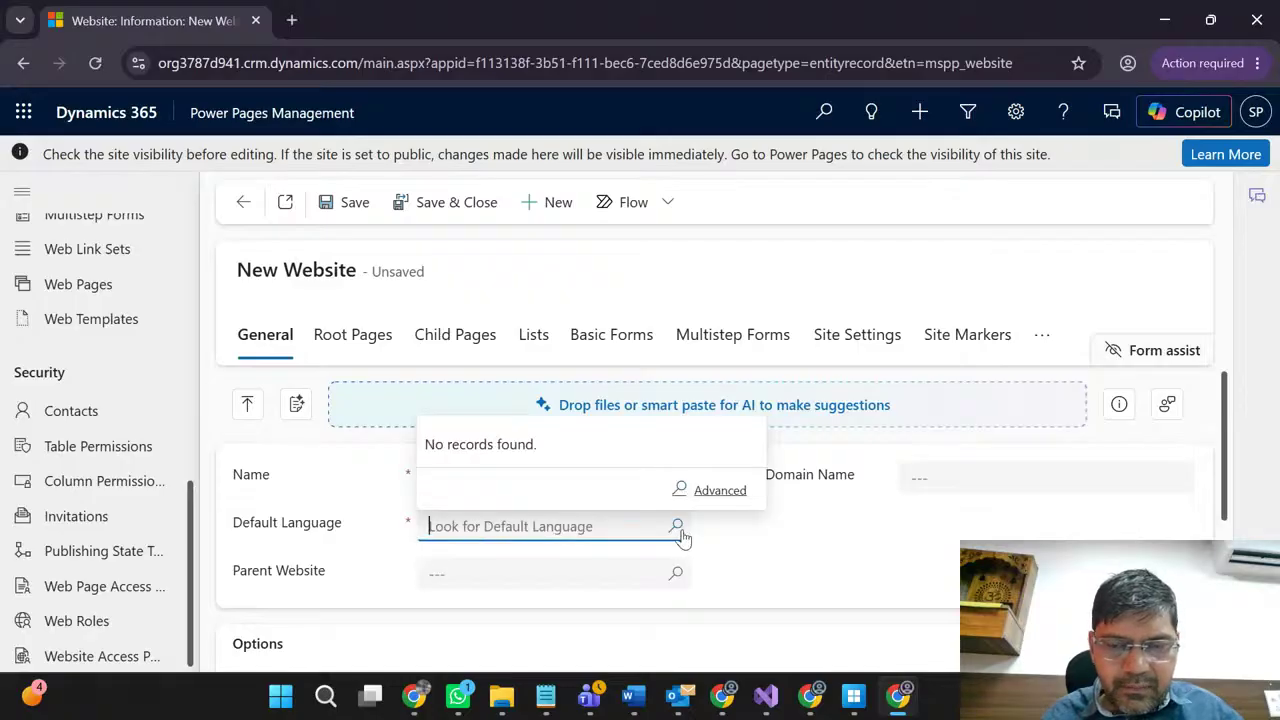
{"action": "left_click", "coordinate": [732, 494]}
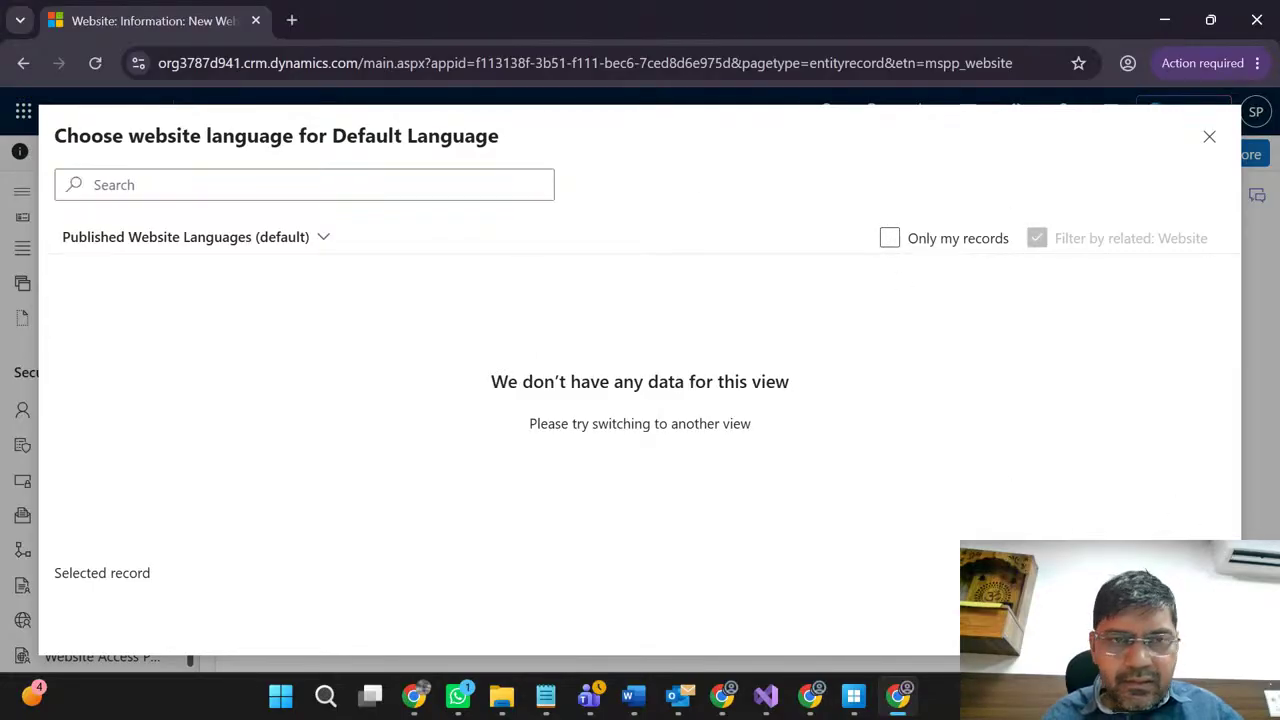
{"action": "key", "text": "Escape"}
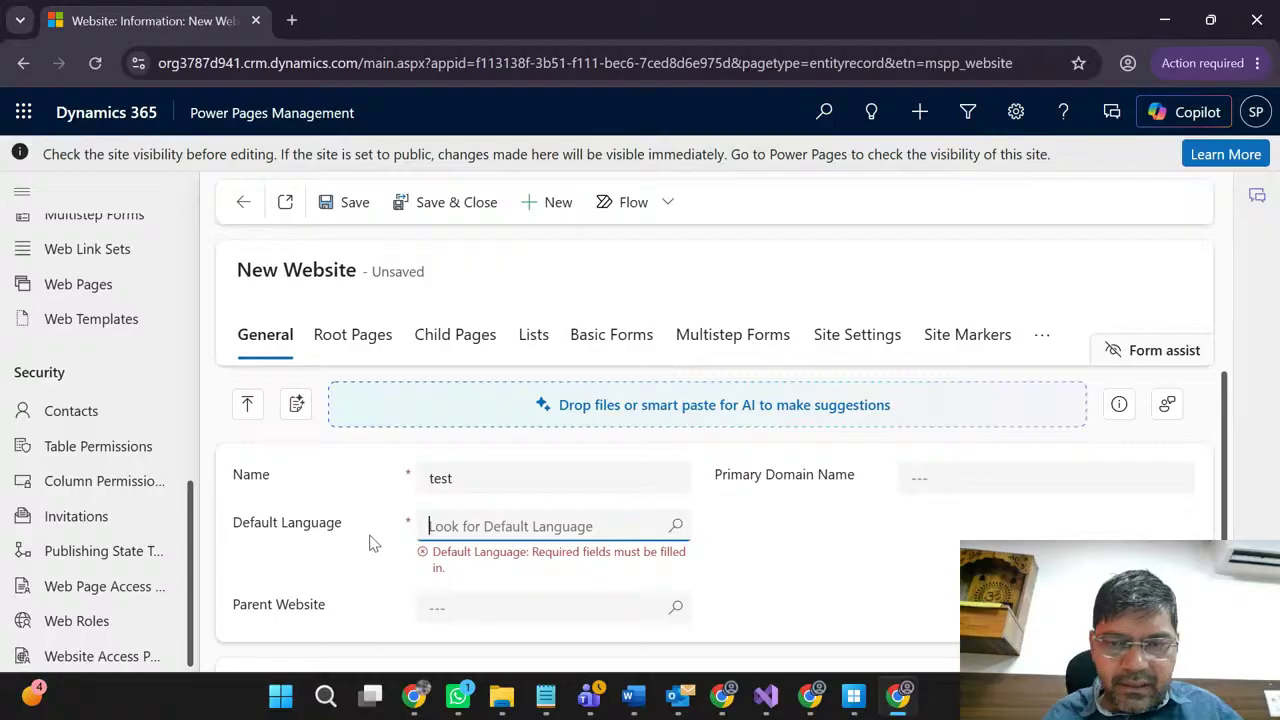
Step: Check the empty Parent Website lookup, then discard the unsaved website draft
{"action": "scroll", "coordinate": [814, 531], "scroll_direction": "down", "scroll_amount": 3}
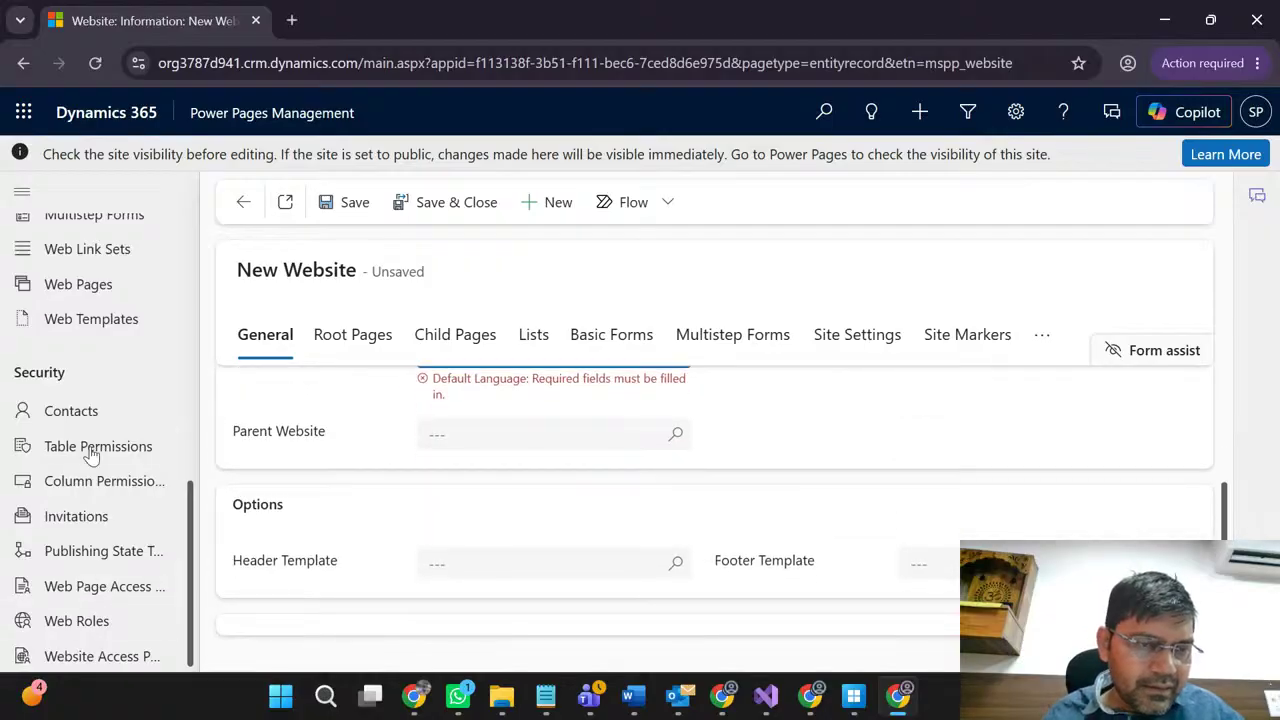
{"action": "scroll", "coordinate": [86, 470], "scroll_direction": "up", "scroll_amount": 5}
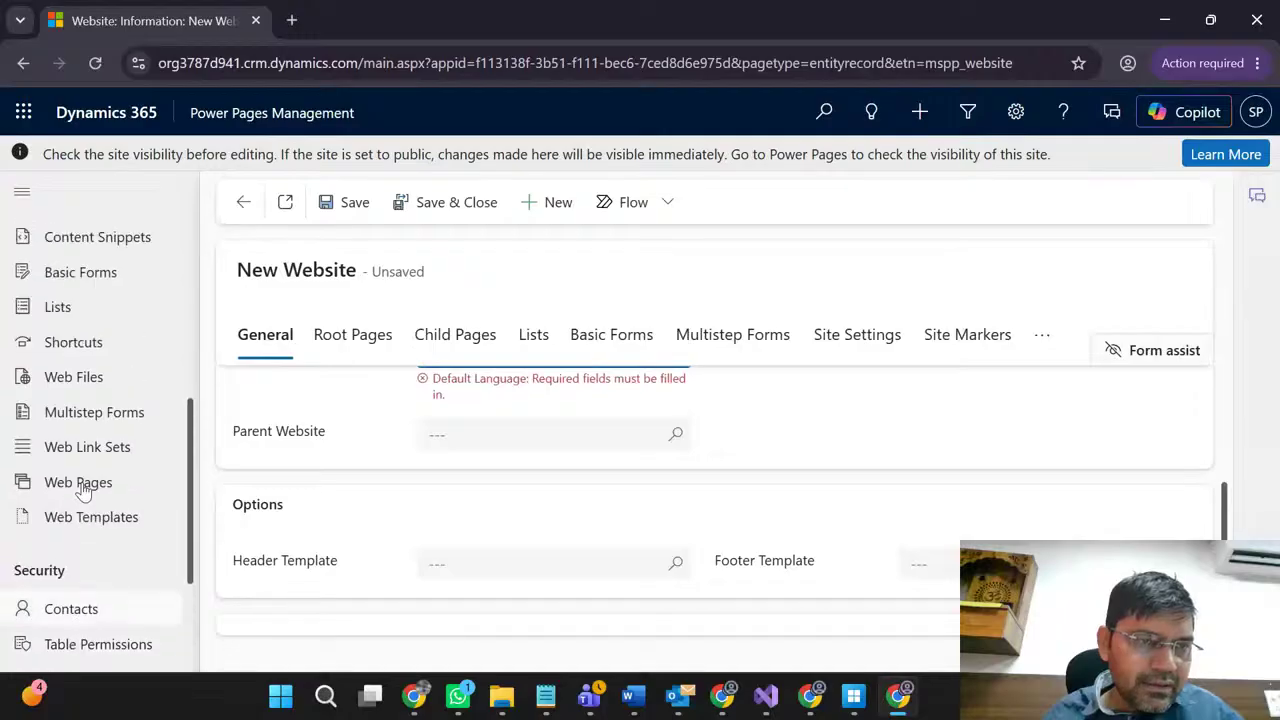
{"action": "scroll", "coordinate": [84, 490], "scroll_direction": "up", "scroll_amount": 2}
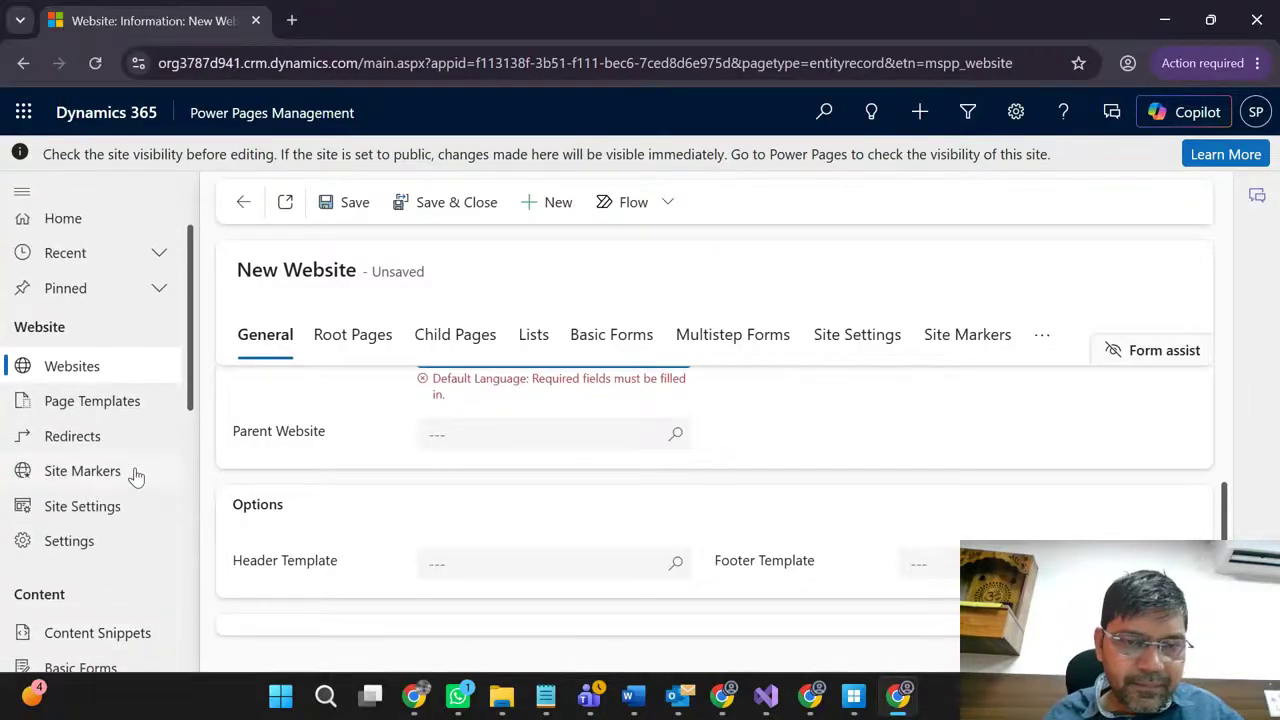
{"action": "left_click", "coordinate": [676, 434]}
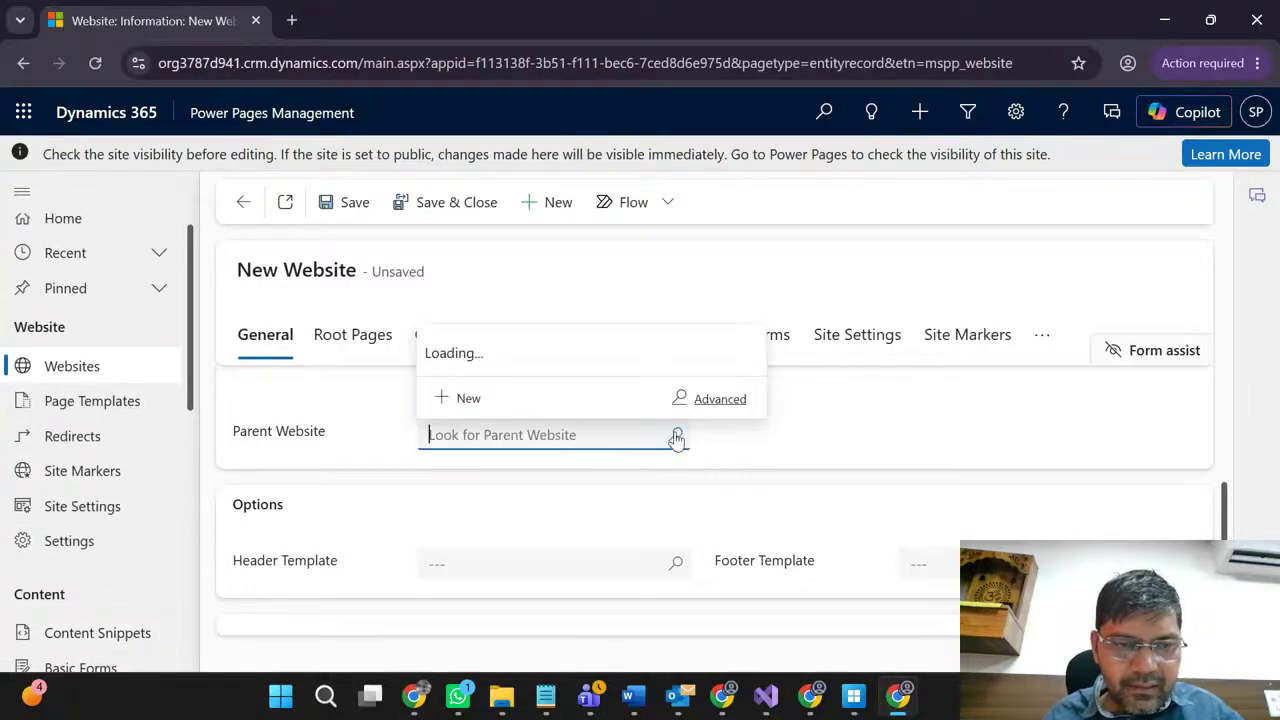
{"action": "scroll", "coordinate": [110, 388], "scroll_direction": "up", "scroll_amount": 1}
{"action": "left_click", "coordinate": [110, 388]}
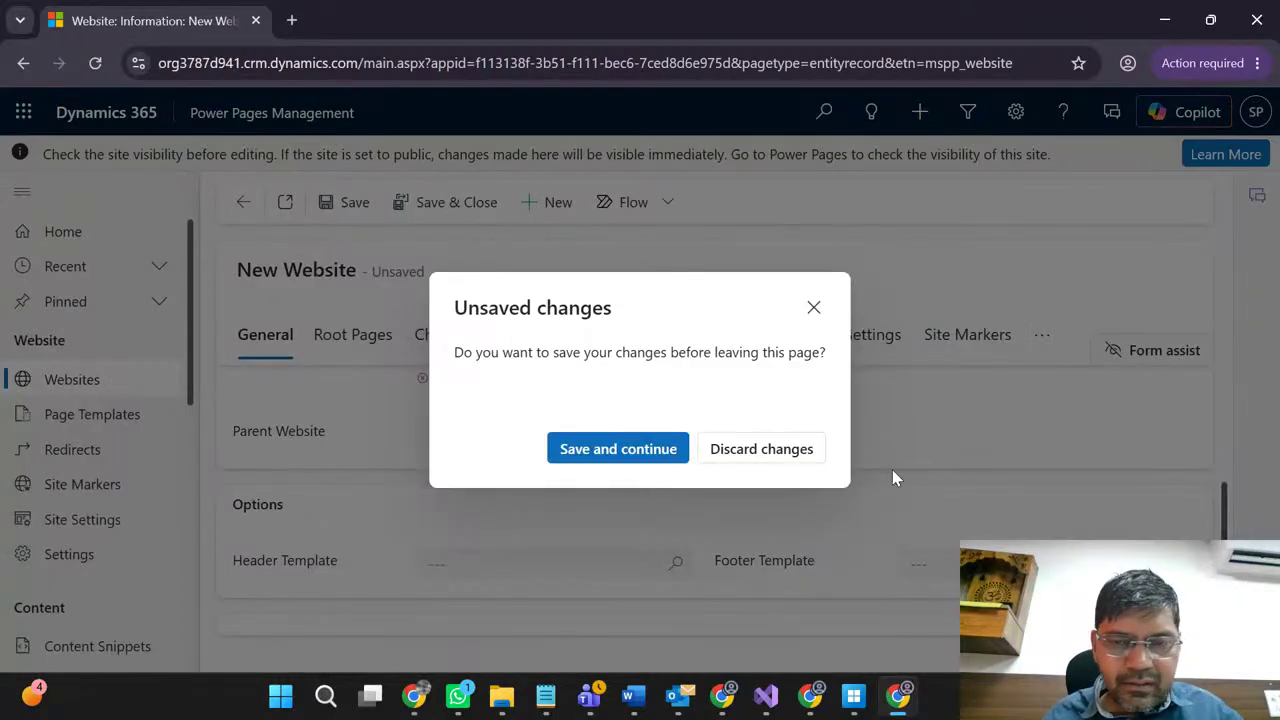
{"action": "left_click", "coordinate": [756, 458]}
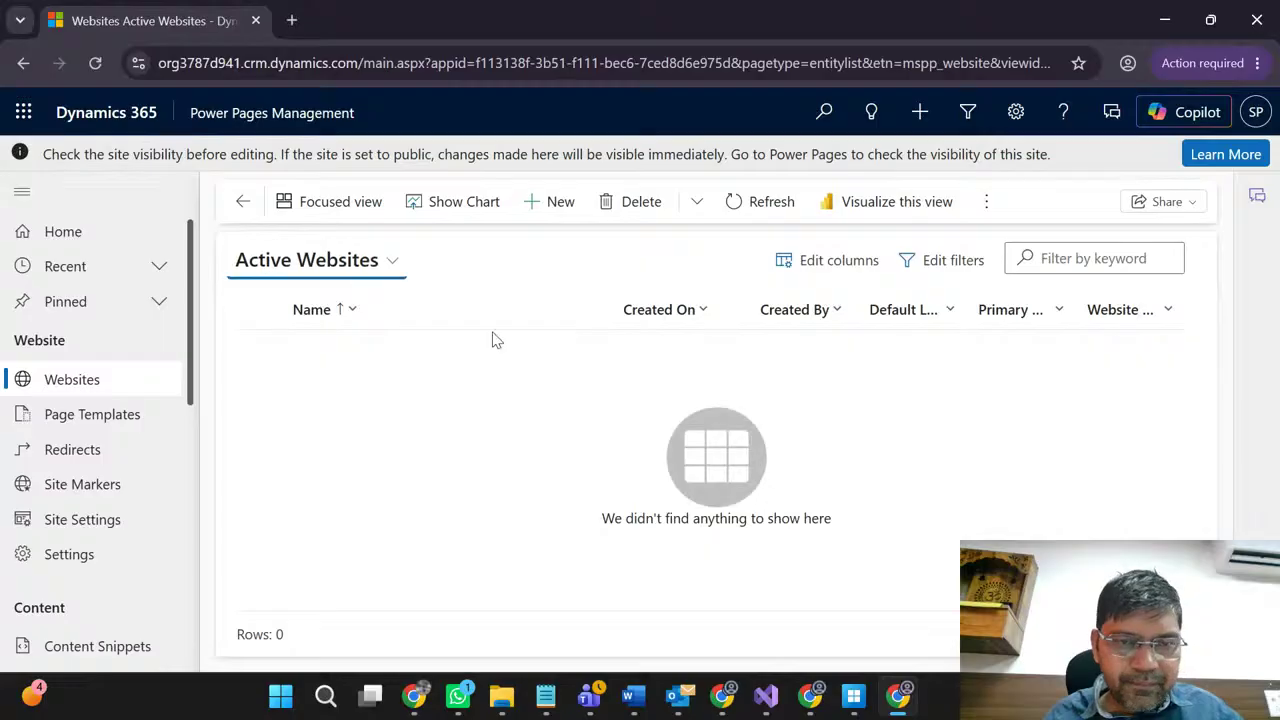
Step: Start another new website and fill its Name with 'test'
{"action": "left_click", "coordinate": [558, 208]}
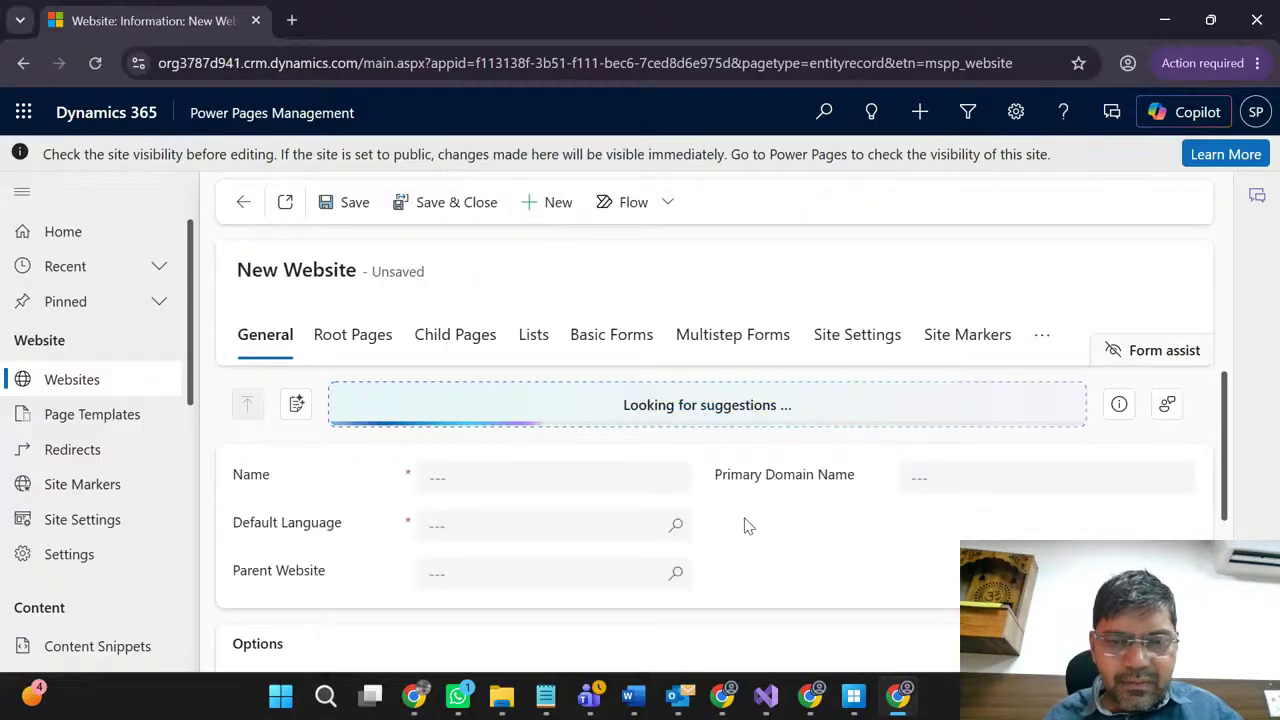
{"action": "left_click", "coordinate": [629, 476]}
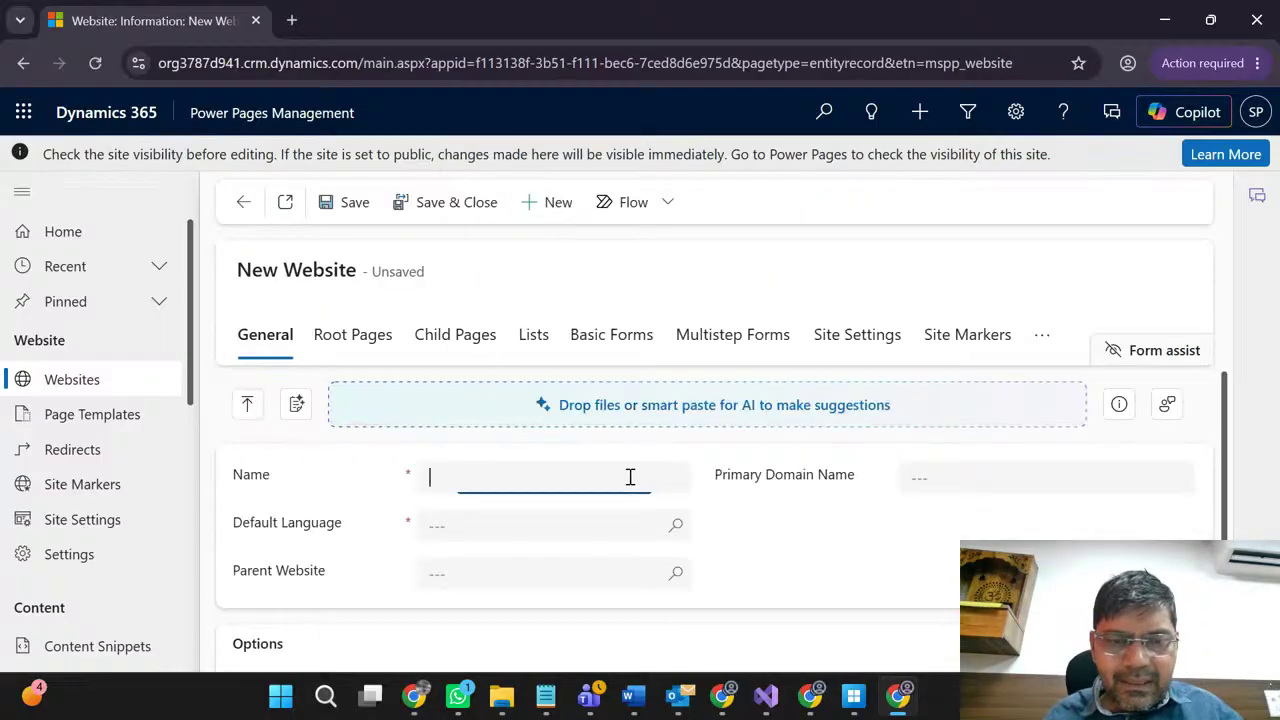
{"action": "left_click", "coordinate": [949, 483]}
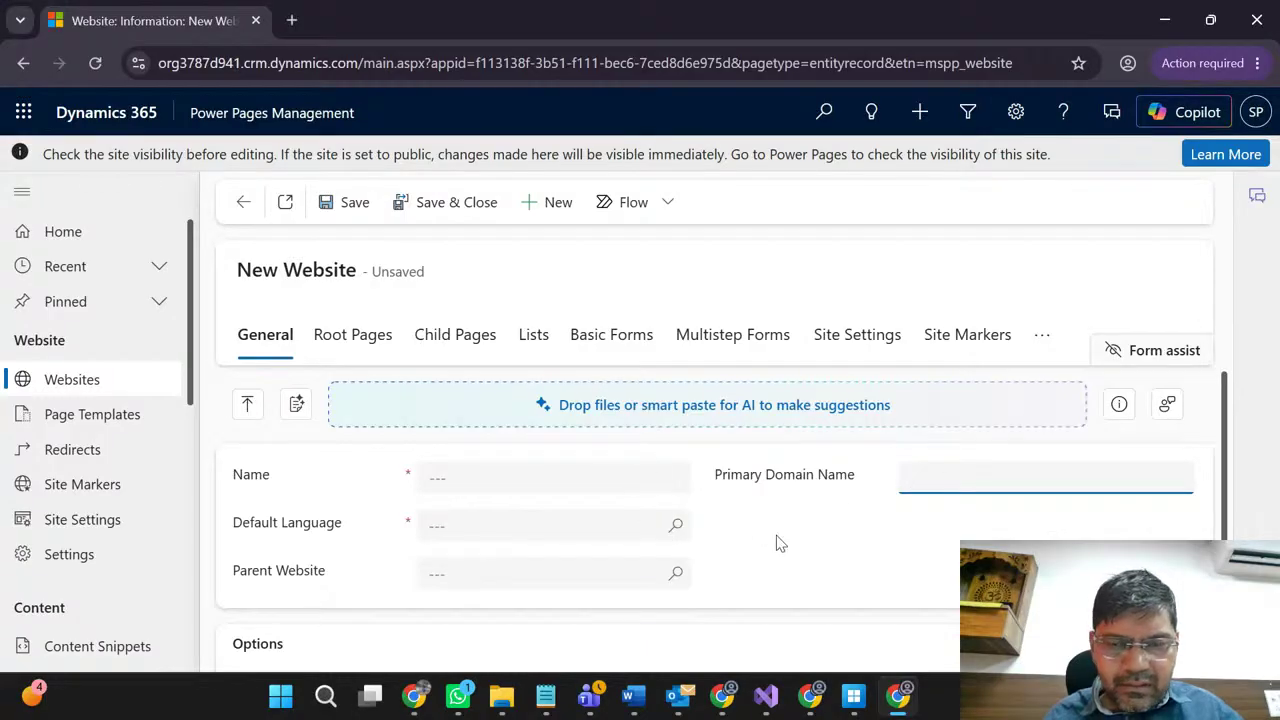
{"action": "scroll", "coordinate": [866, 533], "scroll_direction": "down", "scroll_amount": 2}
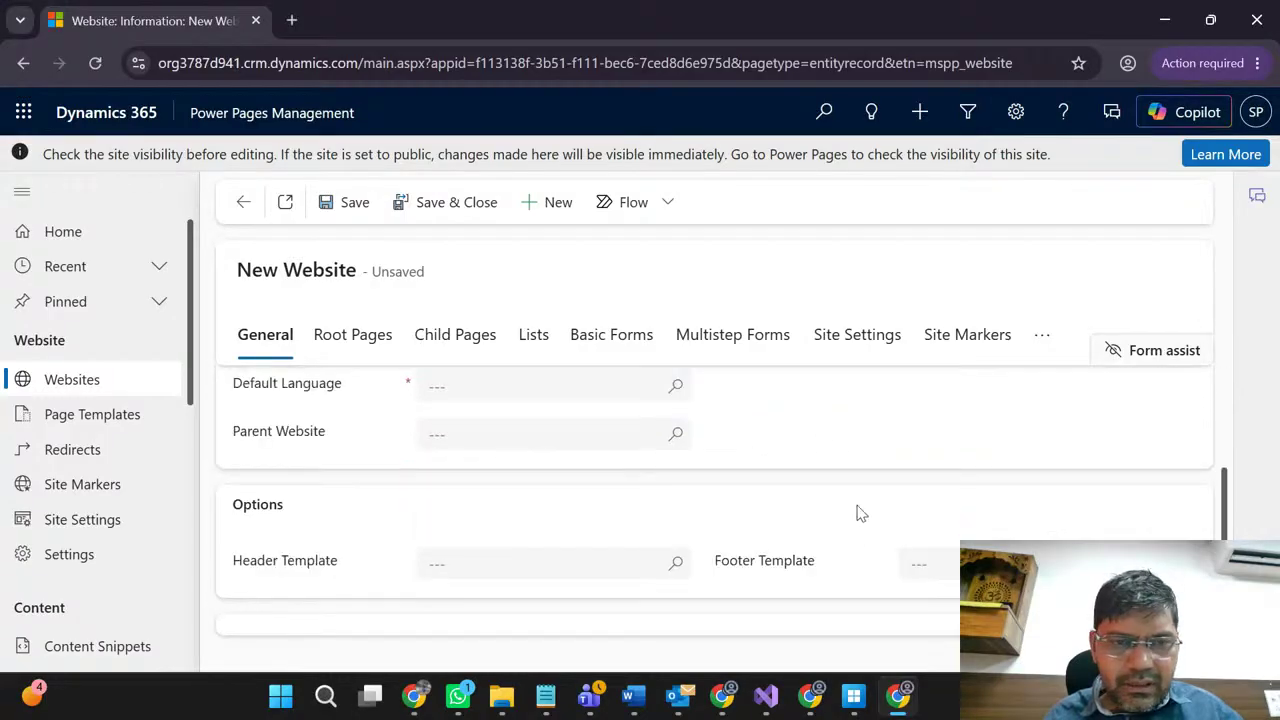
{"action": "scroll", "coordinate": [855, 500], "scroll_direction": "up", "scroll_amount": 2}
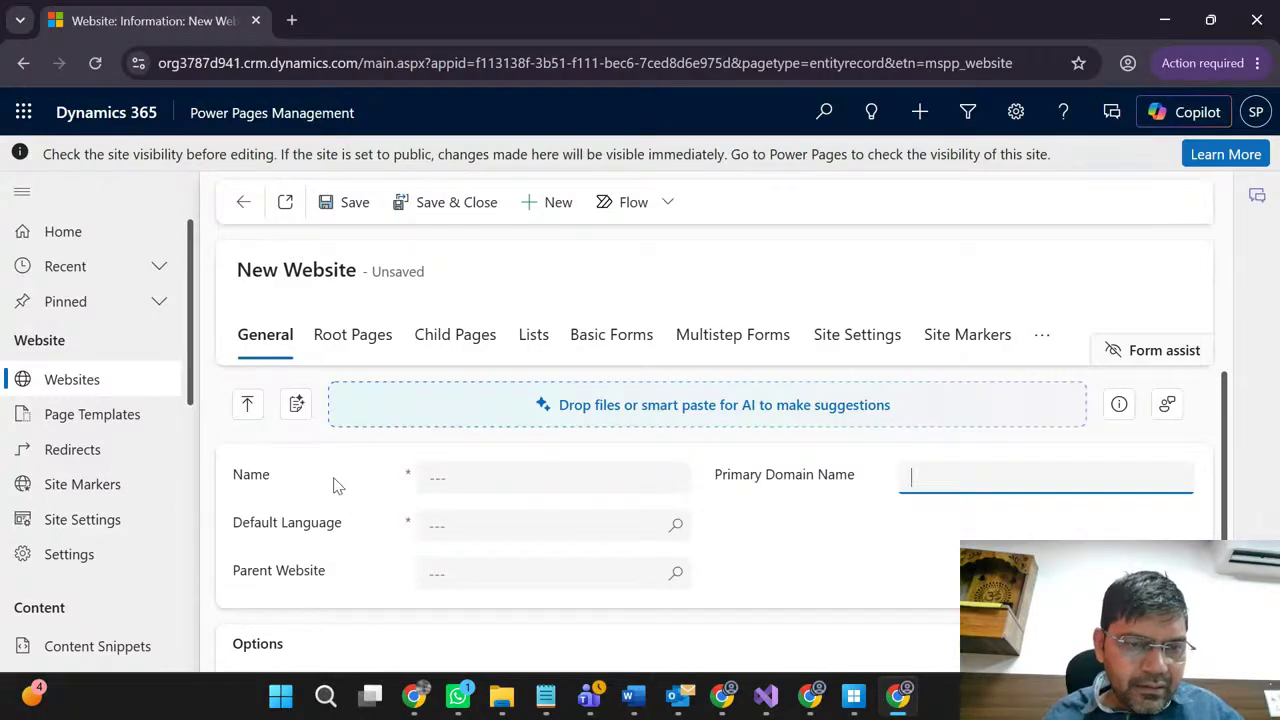
{"action": "left_click", "coordinate": [526, 487]}
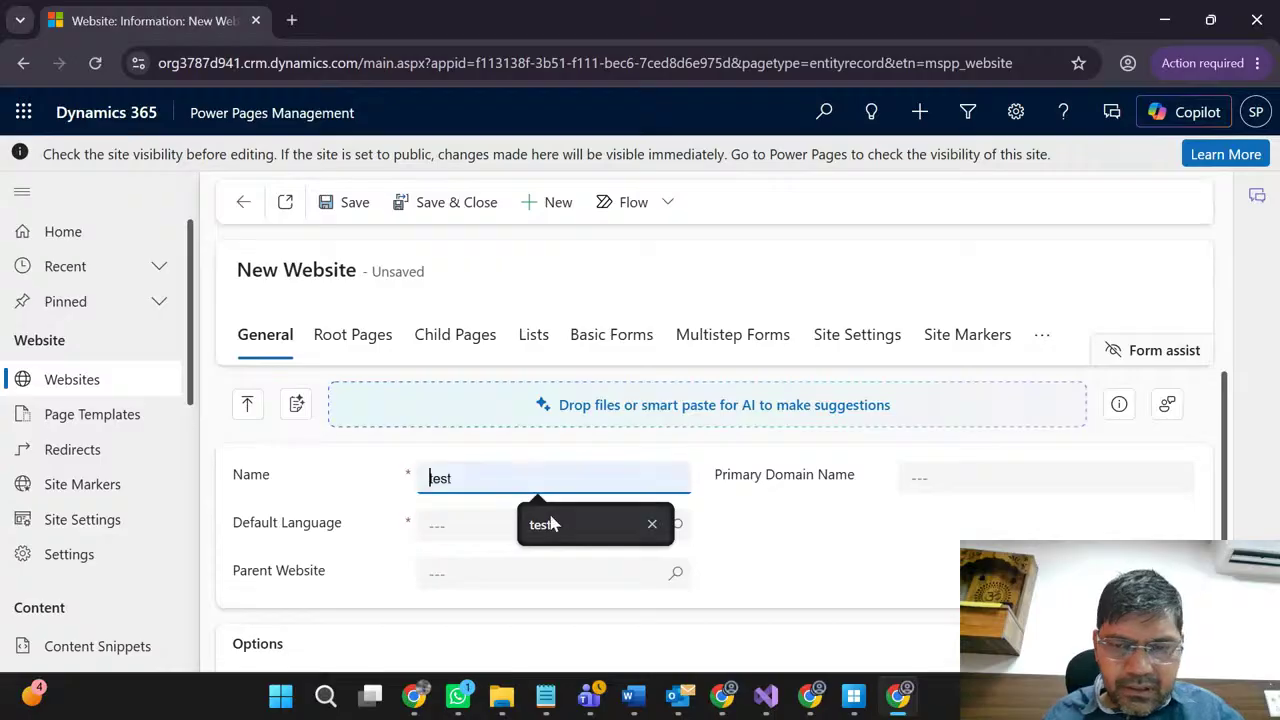
{"action": "left_click", "coordinate": [584, 542]}
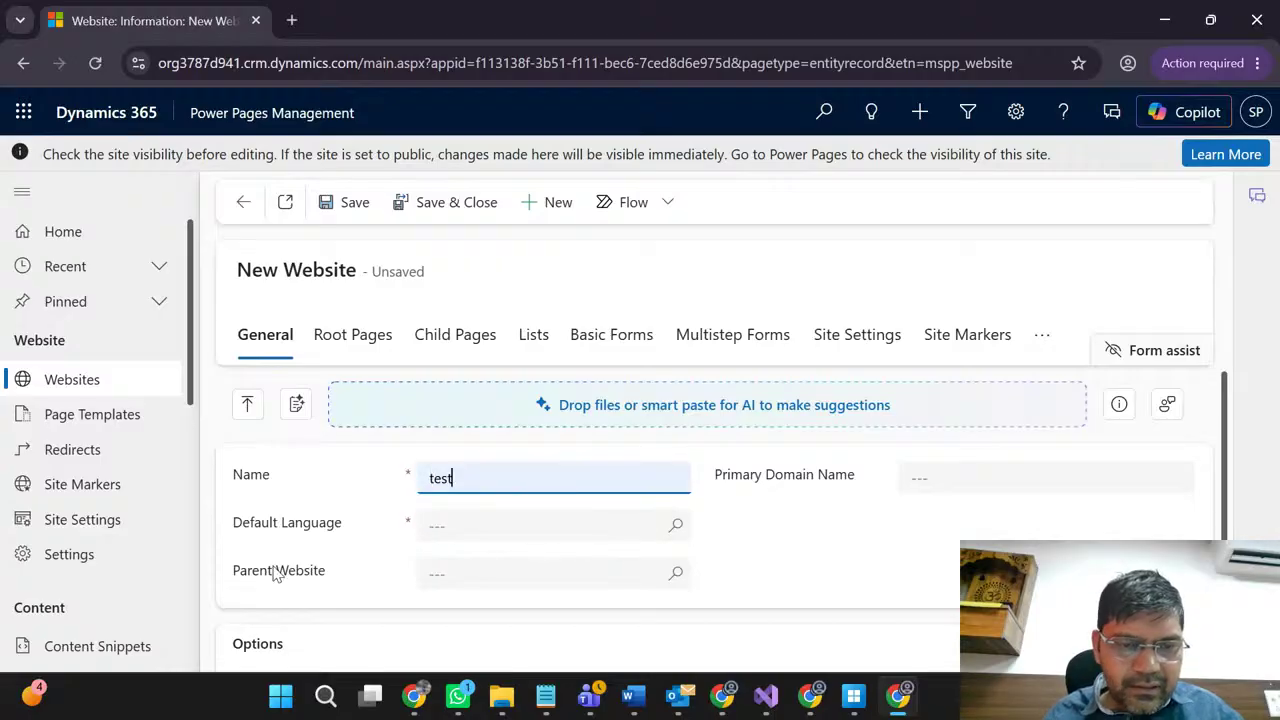
Step: Open the Advanced Default Language search, find no languages, and close it
{"action": "left_click", "coordinate": [678, 535]}
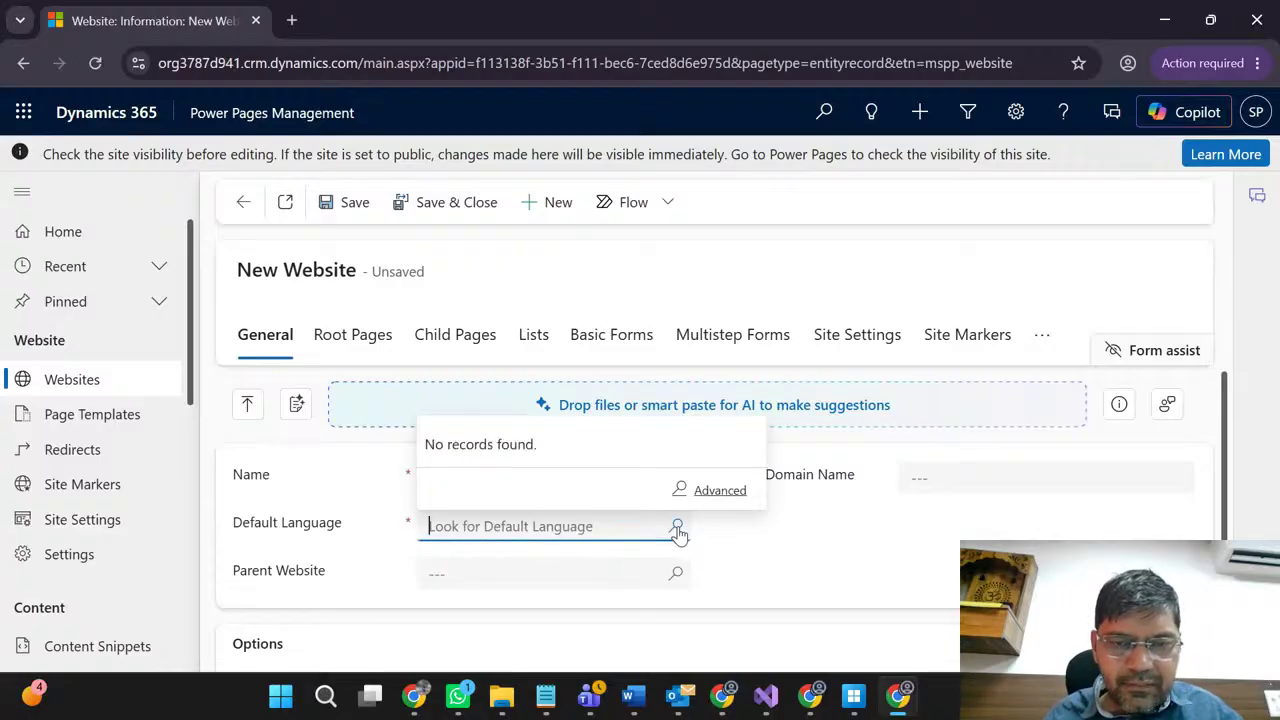
{"action": "left_click", "coordinate": [718, 492]}
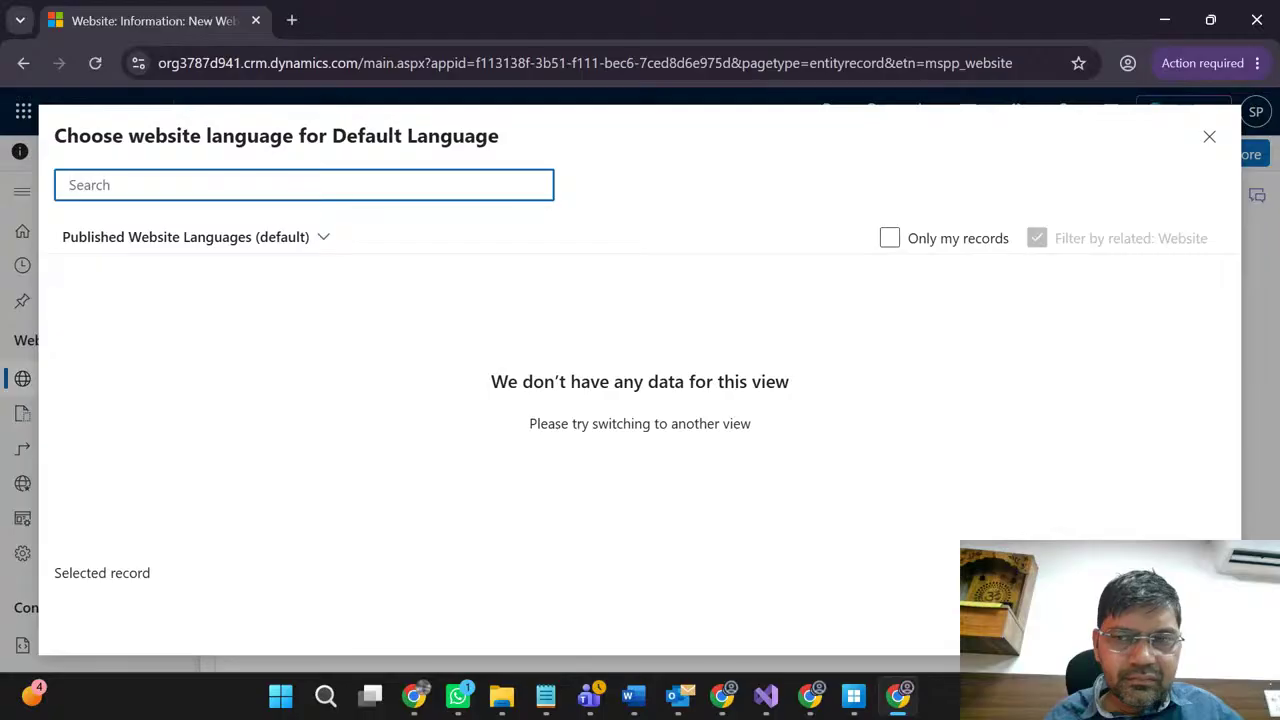
{"action": "key", "text": "Escape"}
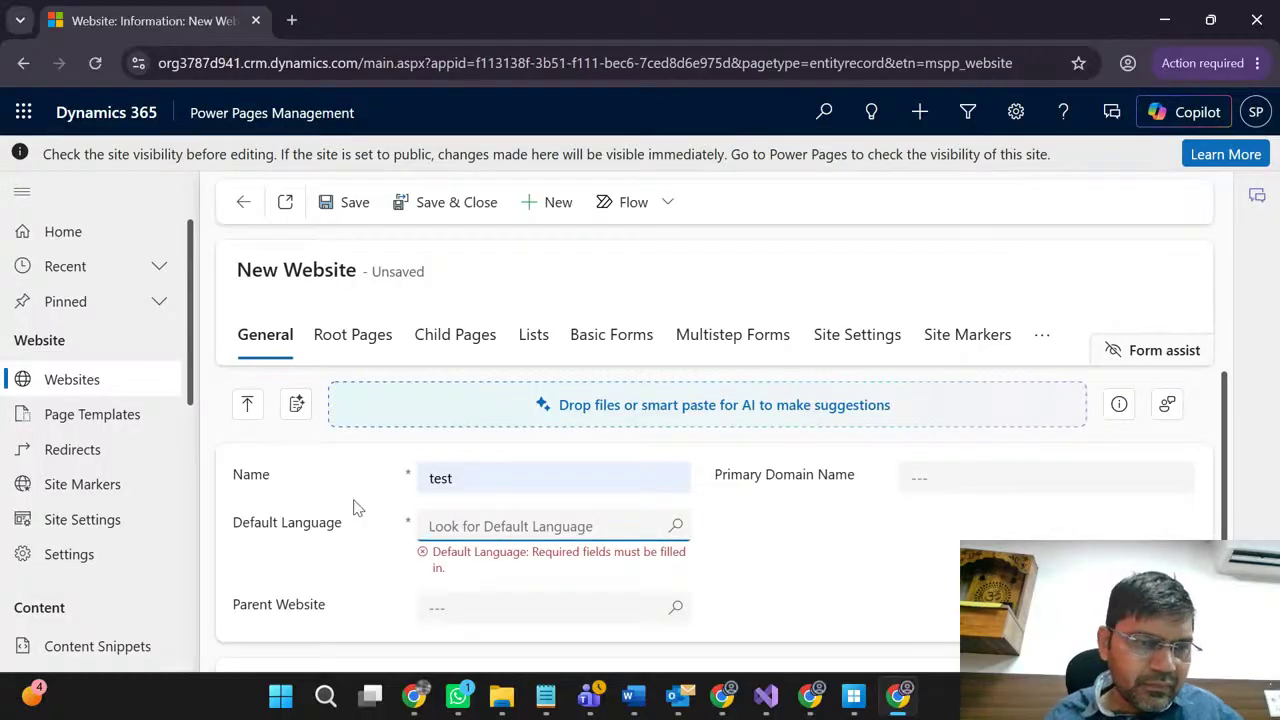
{"action": "scroll", "coordinate": [143, 457], "scroll_direction": "down", "scroll_amount": 5}
{"action": "scroll", "coordinate": [143, 460], "scroll_direction": "down", "scroll_amount": 5}
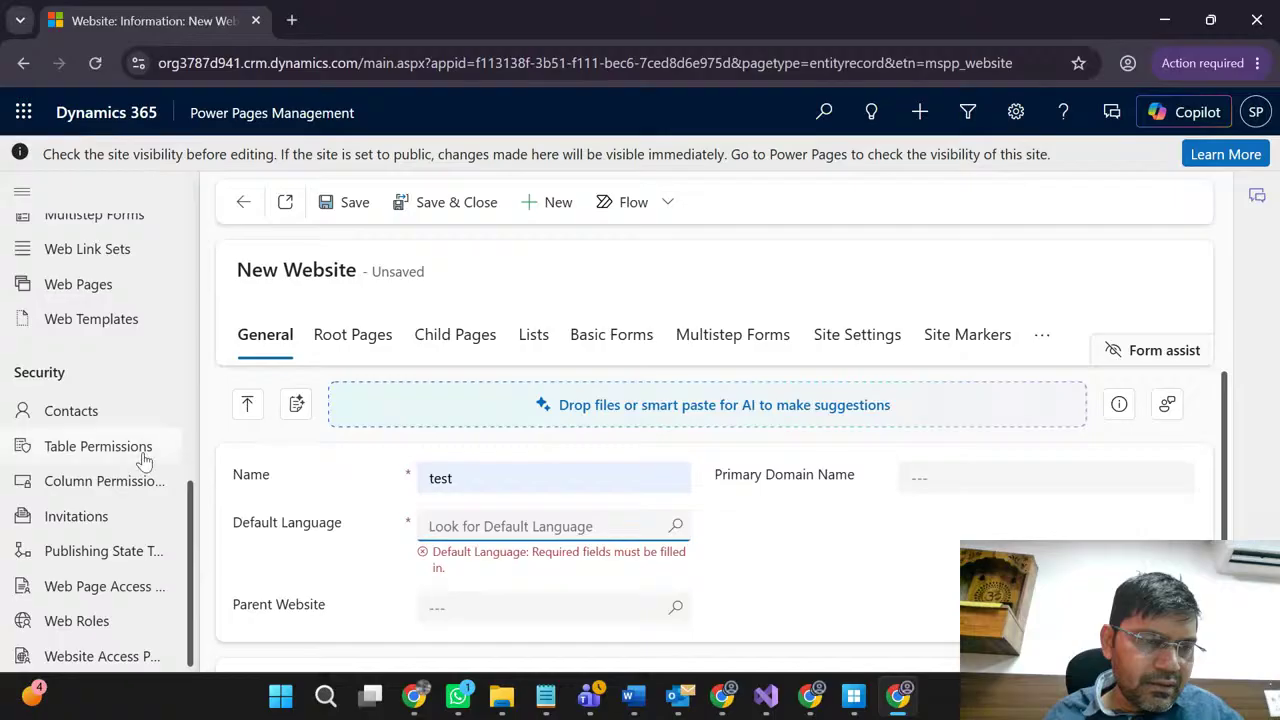
Step: Duplicate the New Website tab, then check the original form's empty Parent Website lookup
{"action": "right_click", "coordinate": [167, 22]}
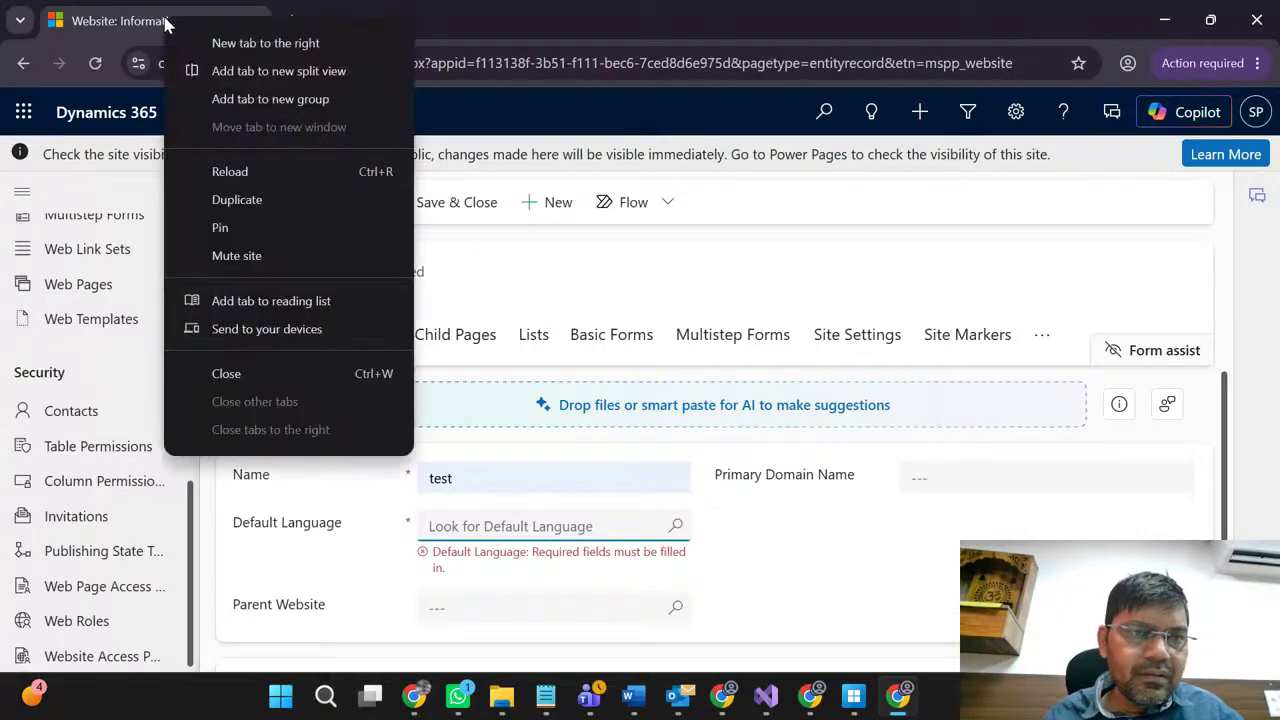
{"action": "left_click", "coordinate": [237, 200]}
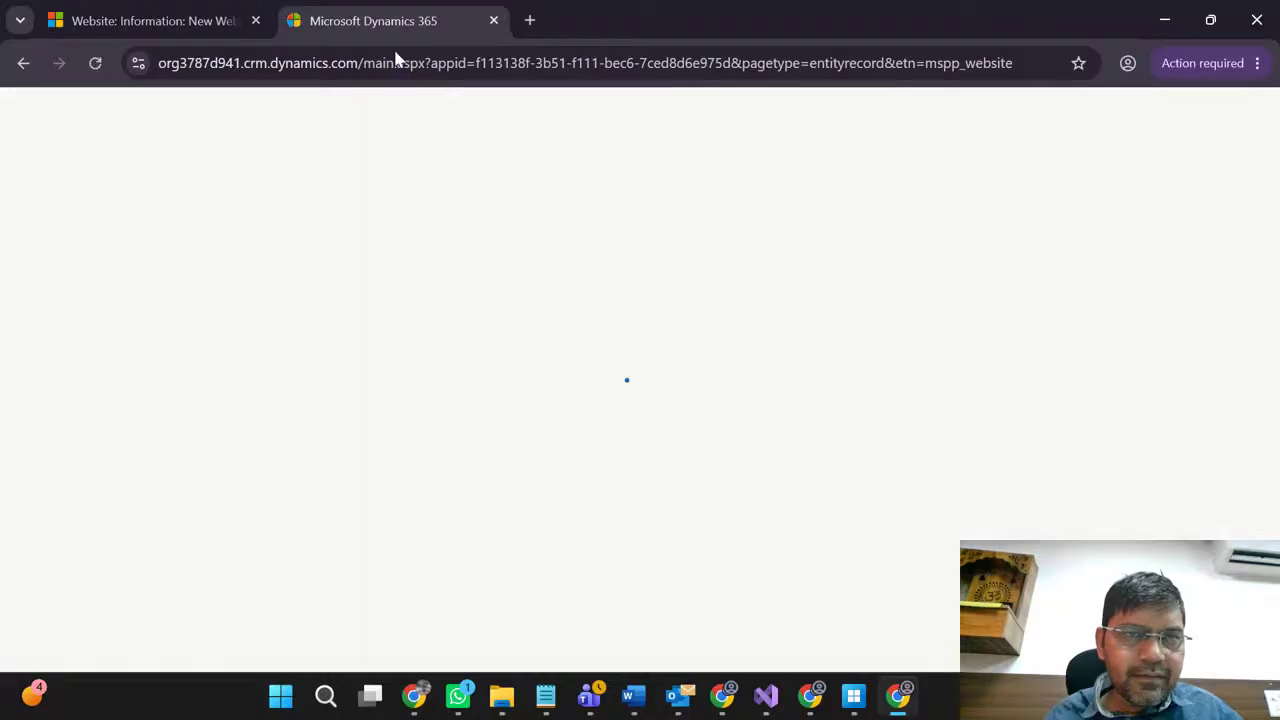
{"action": "left_click", "coordinate": [185, 33]}
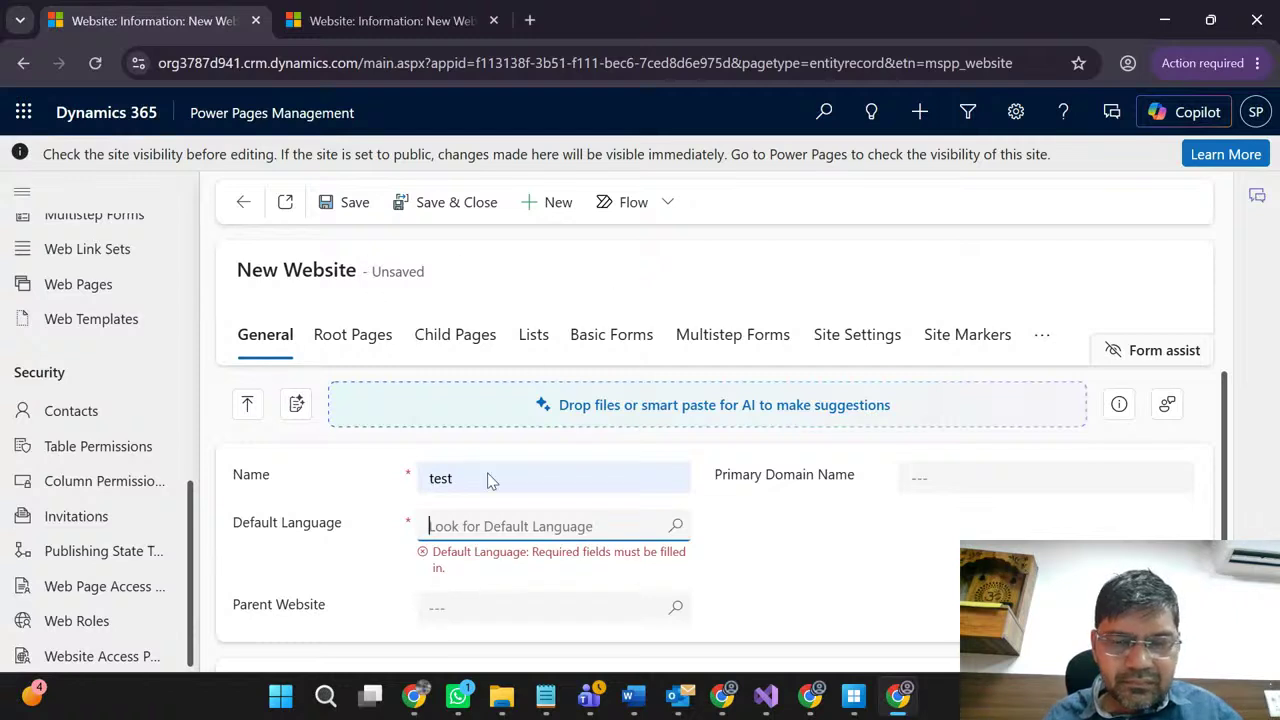
{"action": "scroll", "coordinate": [760, 551], "scroll_direction": "down", "scroll_amount": 2}
{"action": "left_click", "coordinate": [677, 490]}
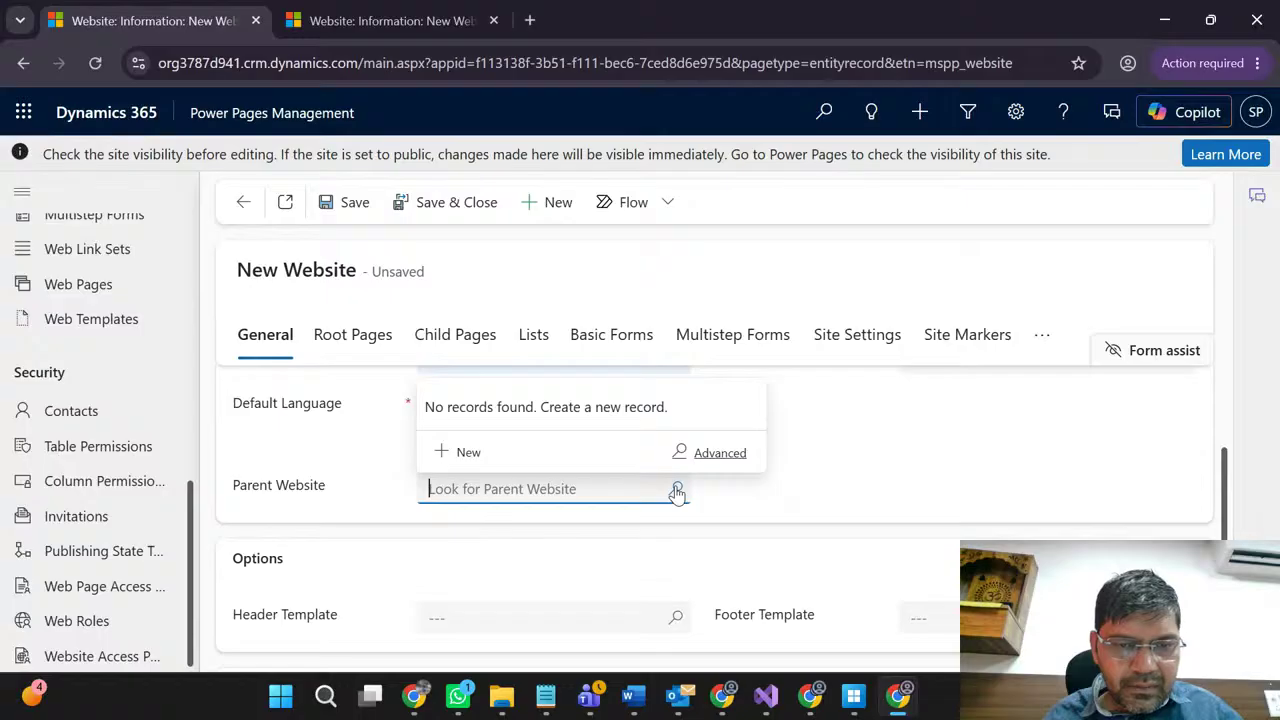
{"action": "left_click", "coordinate": [788, 512]}
{"action": "scroll", "coordinate": [788, 512], "scroll_direction": "down", "scroll_amount": 1}
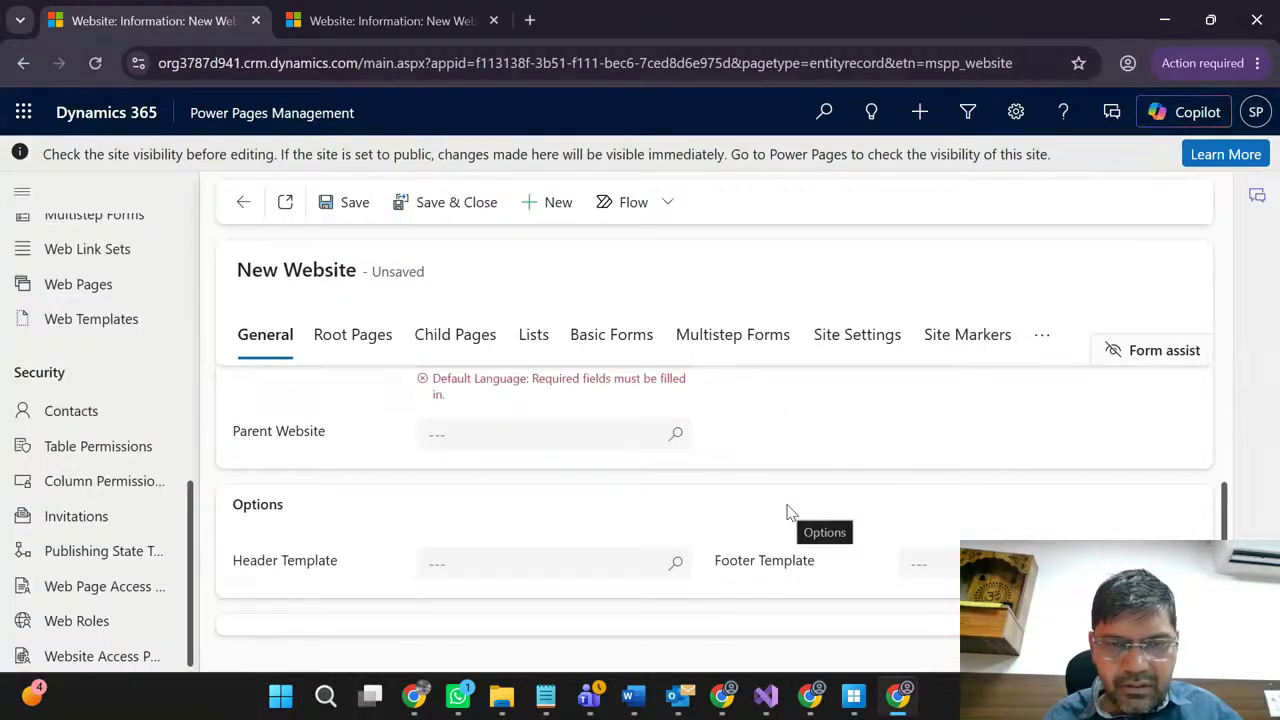
{"action": "scroll", "coordinate": [788, 510], "scroll_direction": "up", "scroll_amount": 3}
Step: Review the Root Pages, Child Pages, Lists and Basic Forms tabs, then select the Default Language label
{"action": "left_click", "coordinate": [338, 336]}
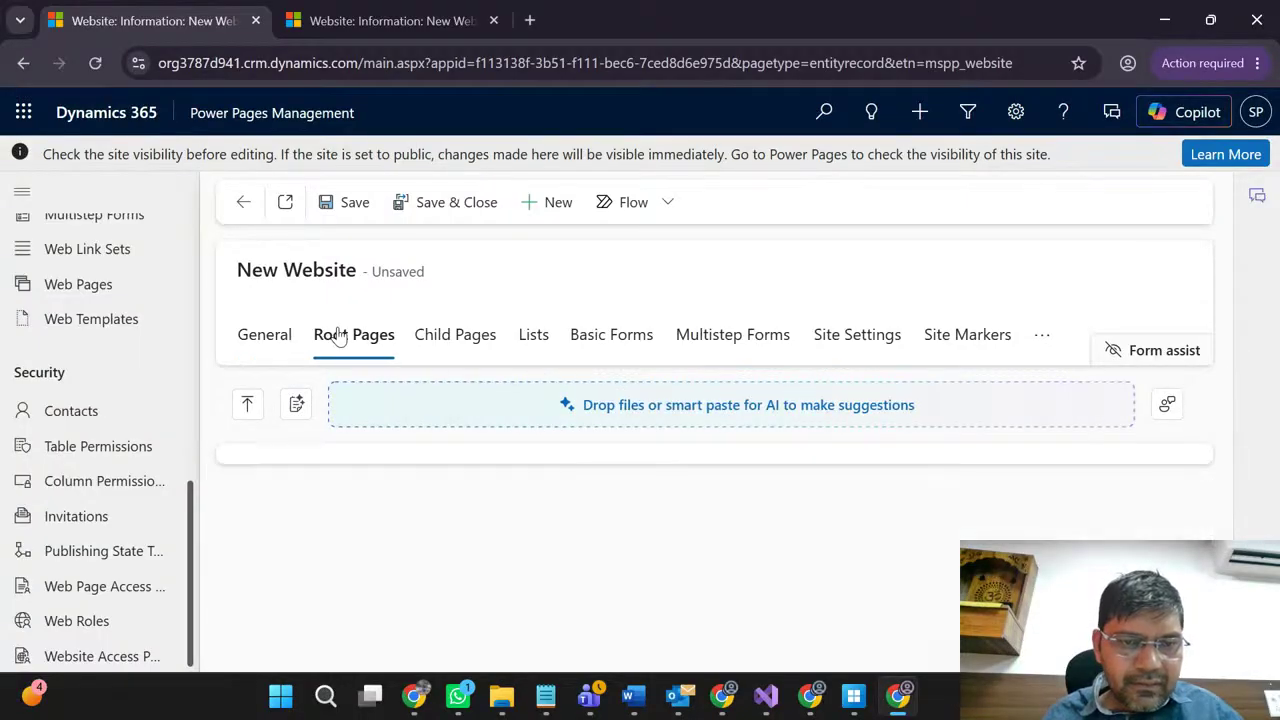
{"action": "left_click", "coordinate": [451, 346]}
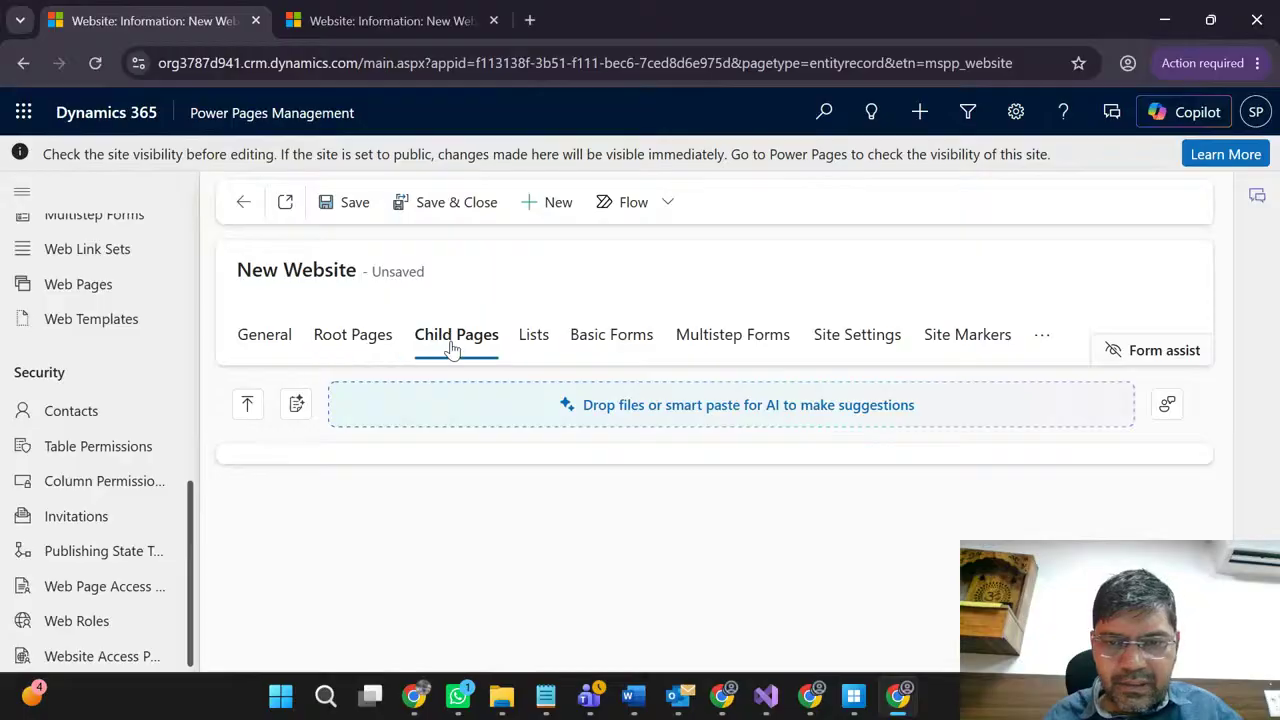
{"action": "left_click", "coordinate": [532, 340]}
{"action": "left_click", "coordinate": [594, 346]}
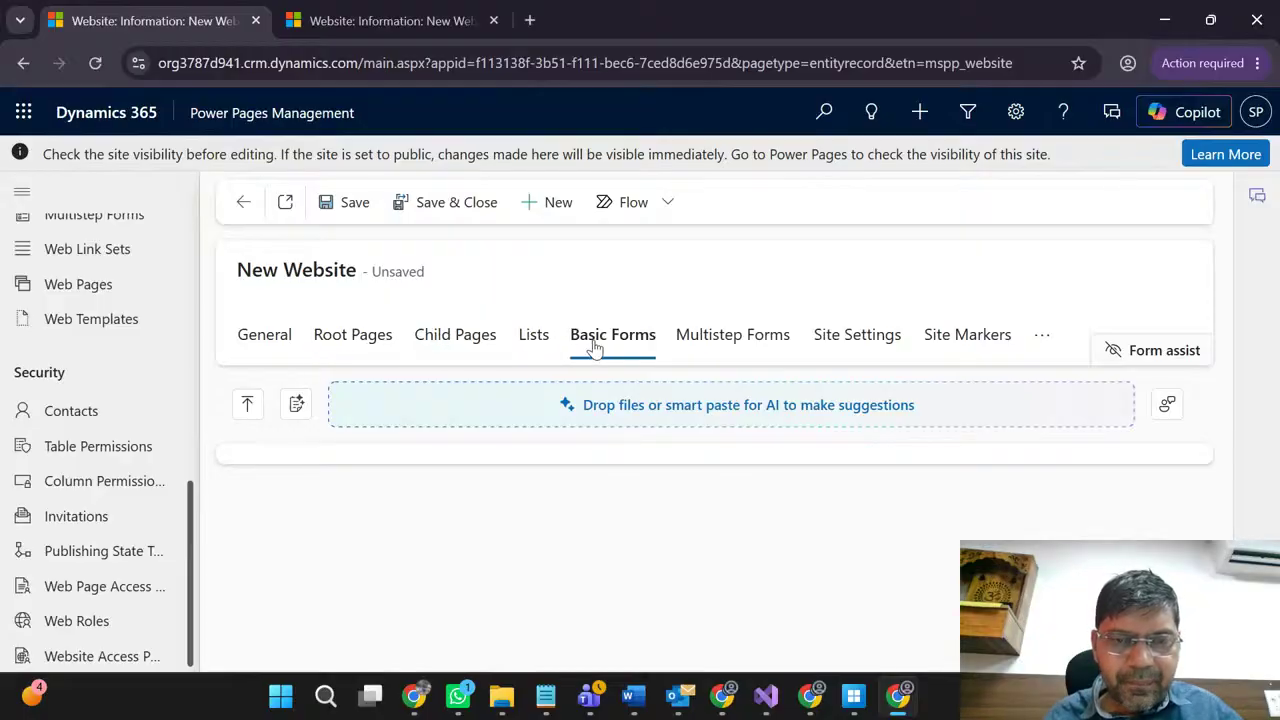
{"action": "left_click", "coordinate": [248, 345]}
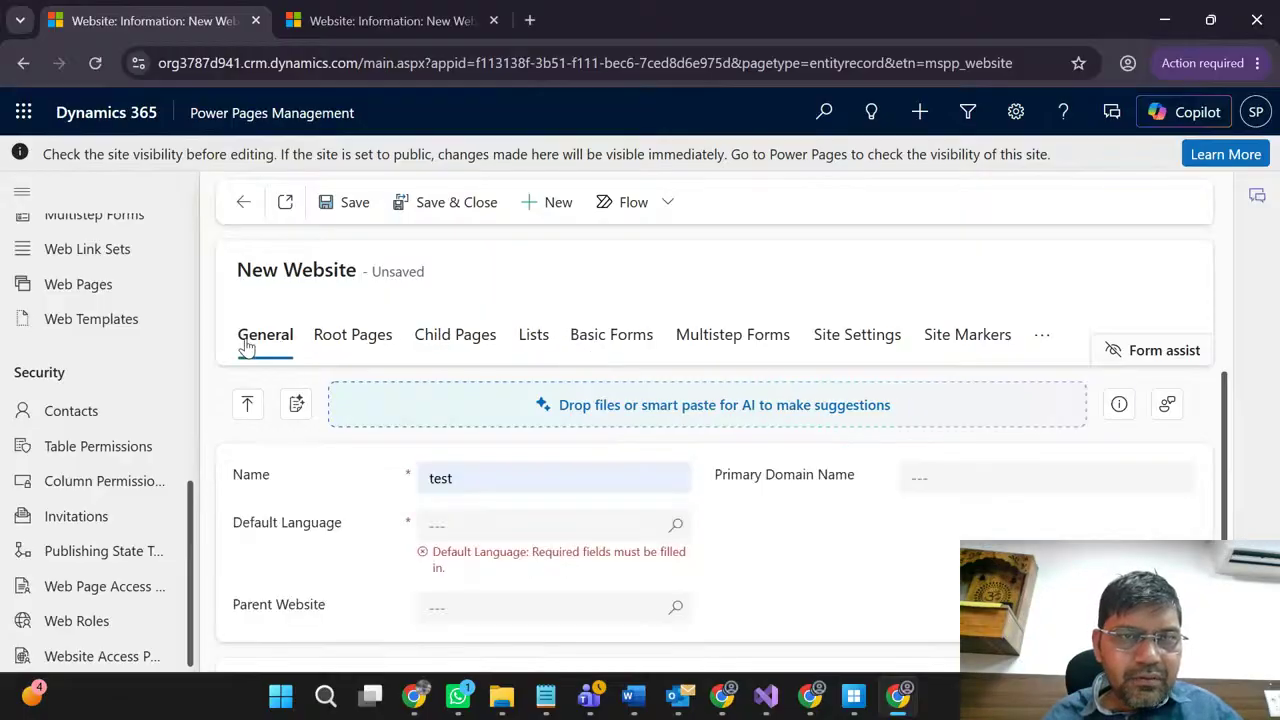
{"action": "triple_click", "coordinate": [337, 523]}
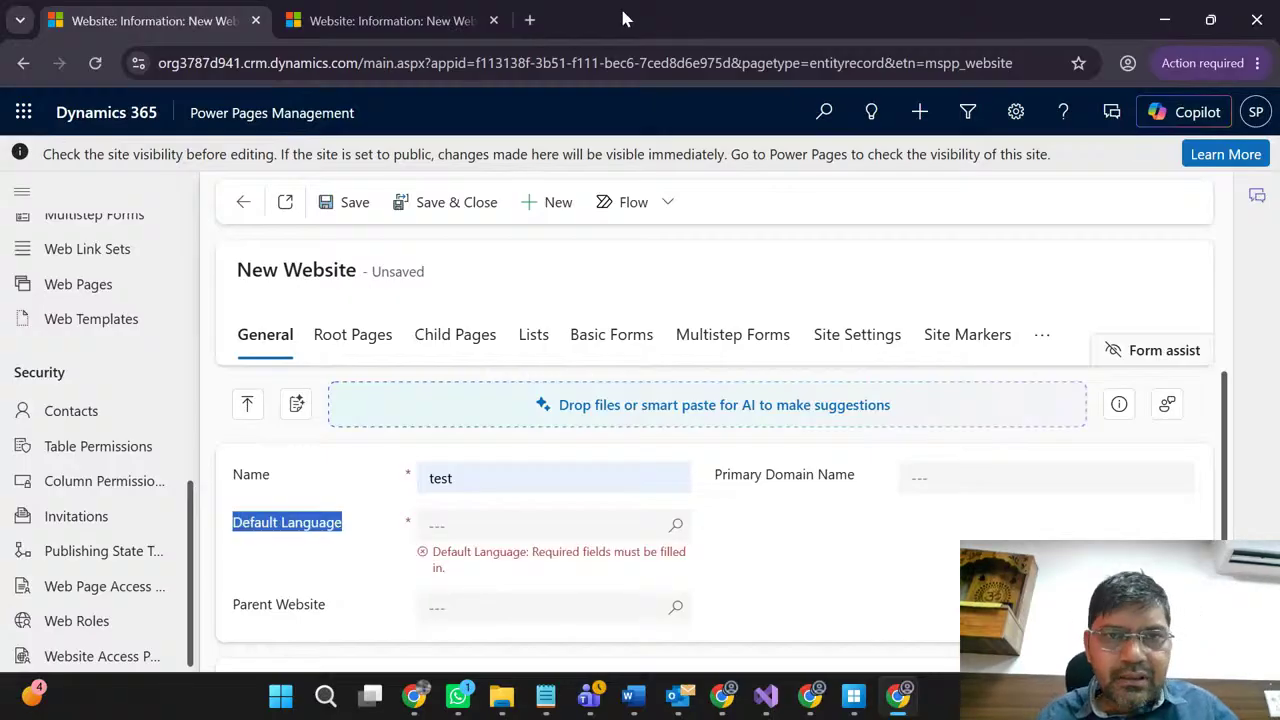
{"action": "left_click", "coordinate": [529, 20]}
Step: Load chatgpt.com from the address bar suggestions in the new tab
{"action": "type", "text": "ch"}
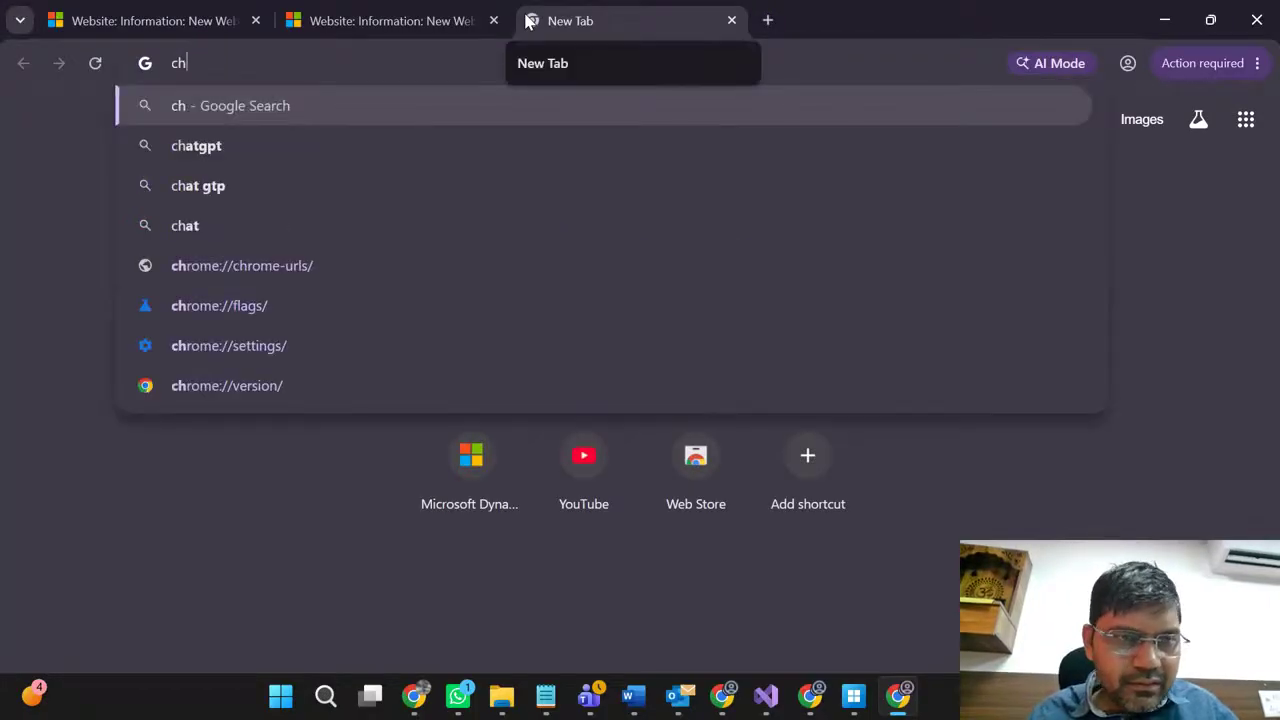
{"action": "key", "text": "Down"}
{"action": "key", "text": "Return"}
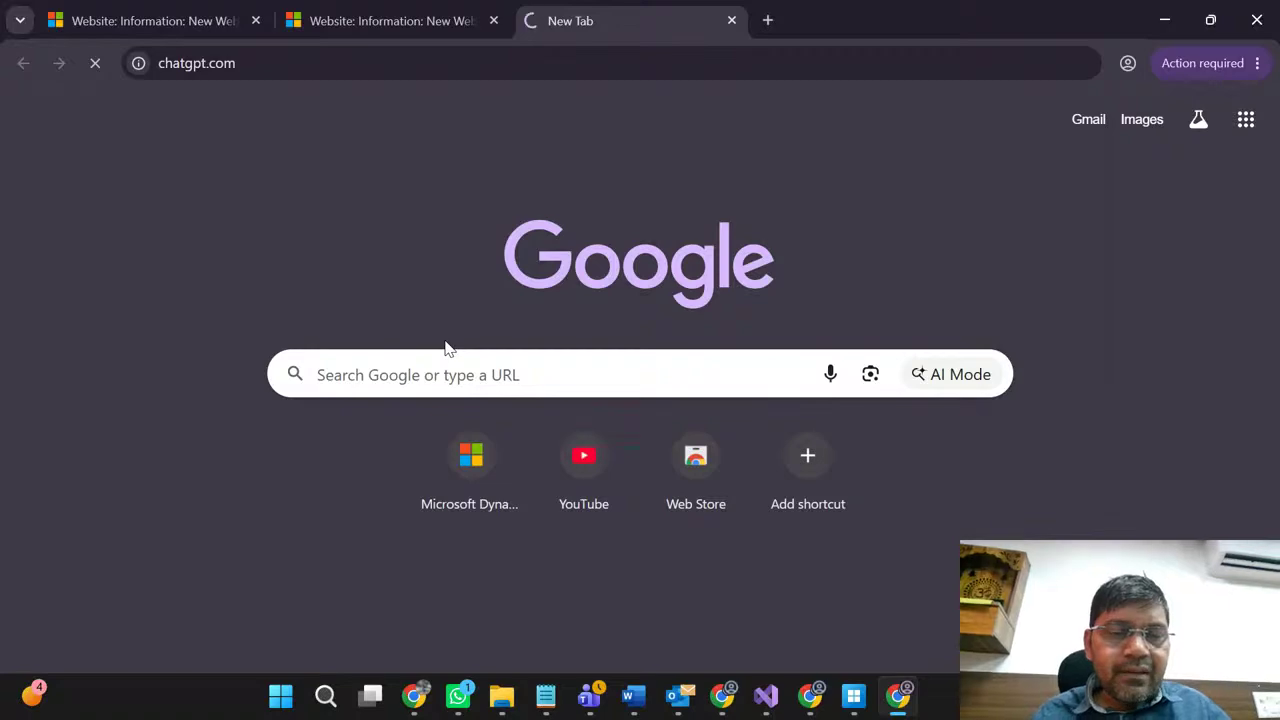
{"action": "left_click", "coordinate": [395, 8]}
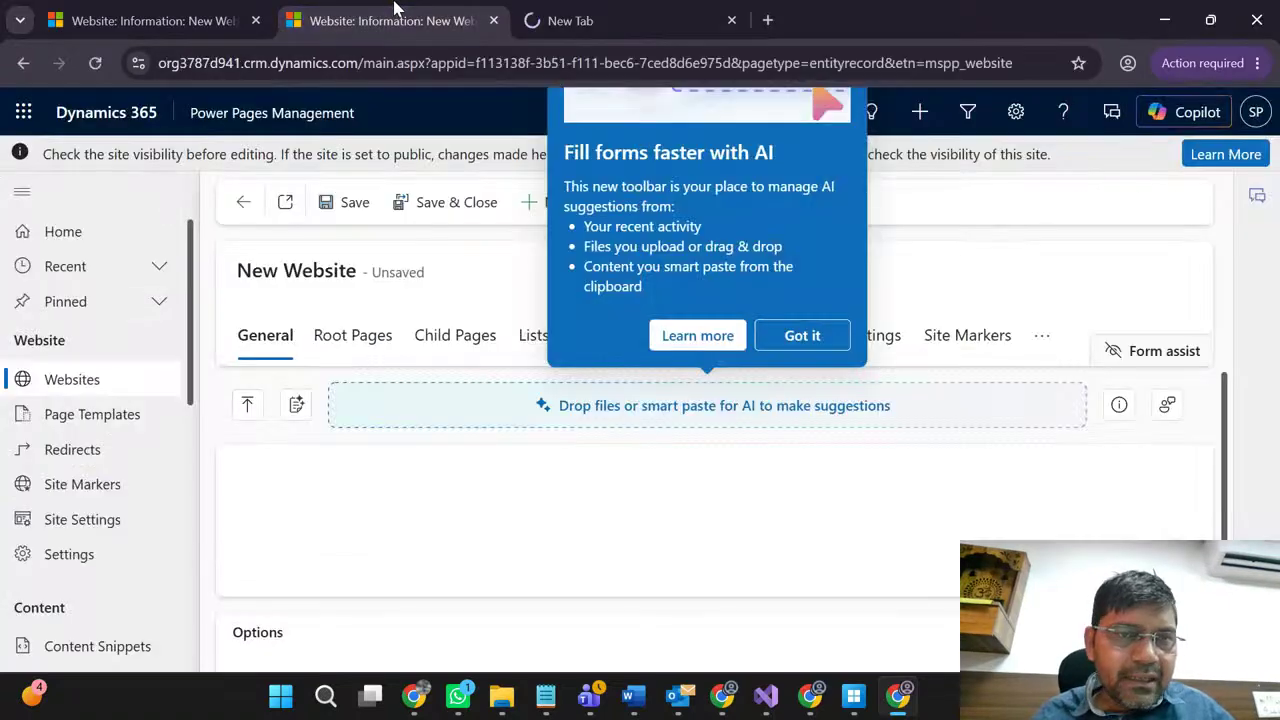
{"action": "left_click", "coordinate": [200, 10]}
{"action": "left_click", "coordinate": [545, 8]}
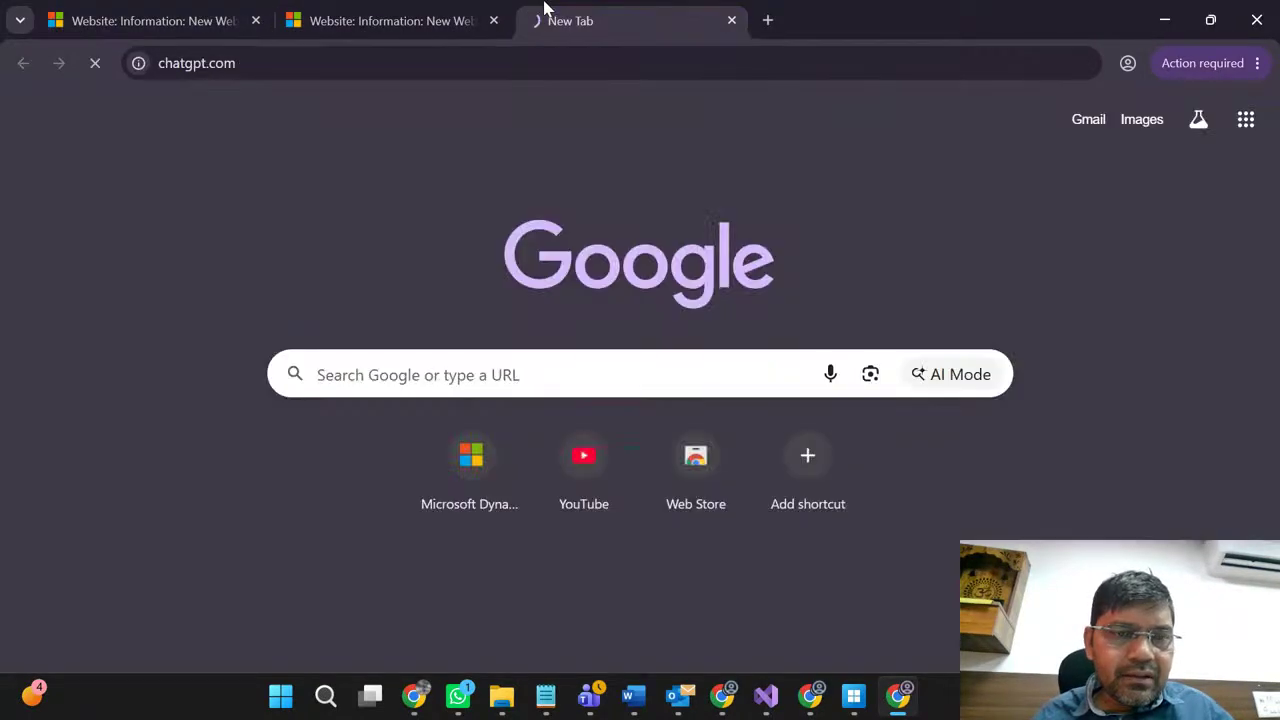
{"action": "left_click", "coordinate": [175, 8]}
{"action": "left_click", "coordinate": [405, 12]}
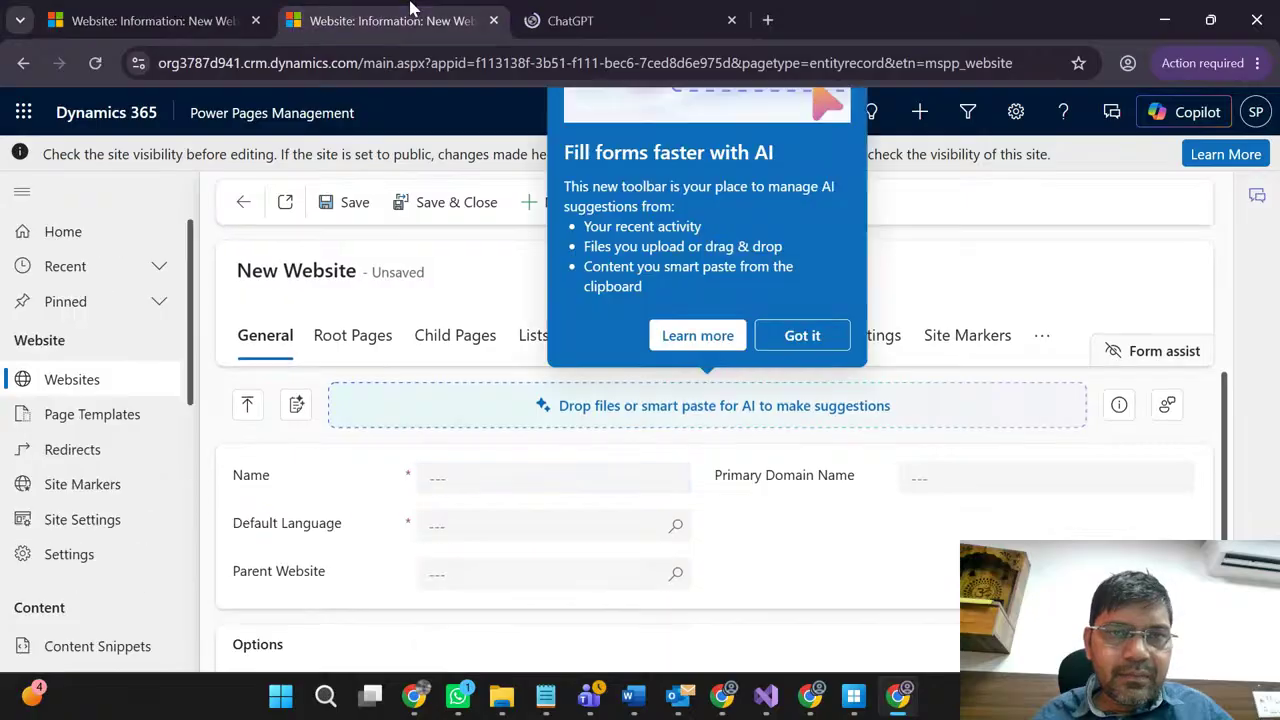
{"action": "left_click", "coordinate": [615, 10]}
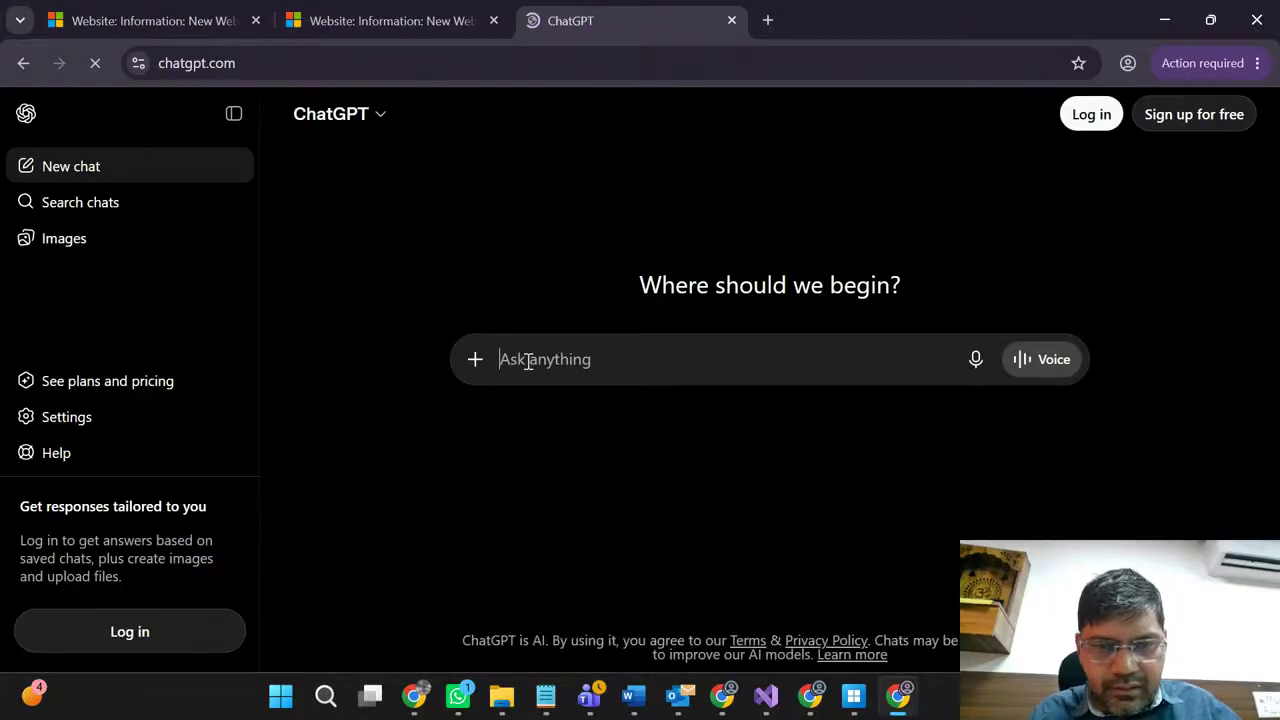
Step: Ask ChatGPT 'define Default Language in power pages' and select 'Power Pages design studio' in the answer
{"action": "type", "text": "define Default Language"}
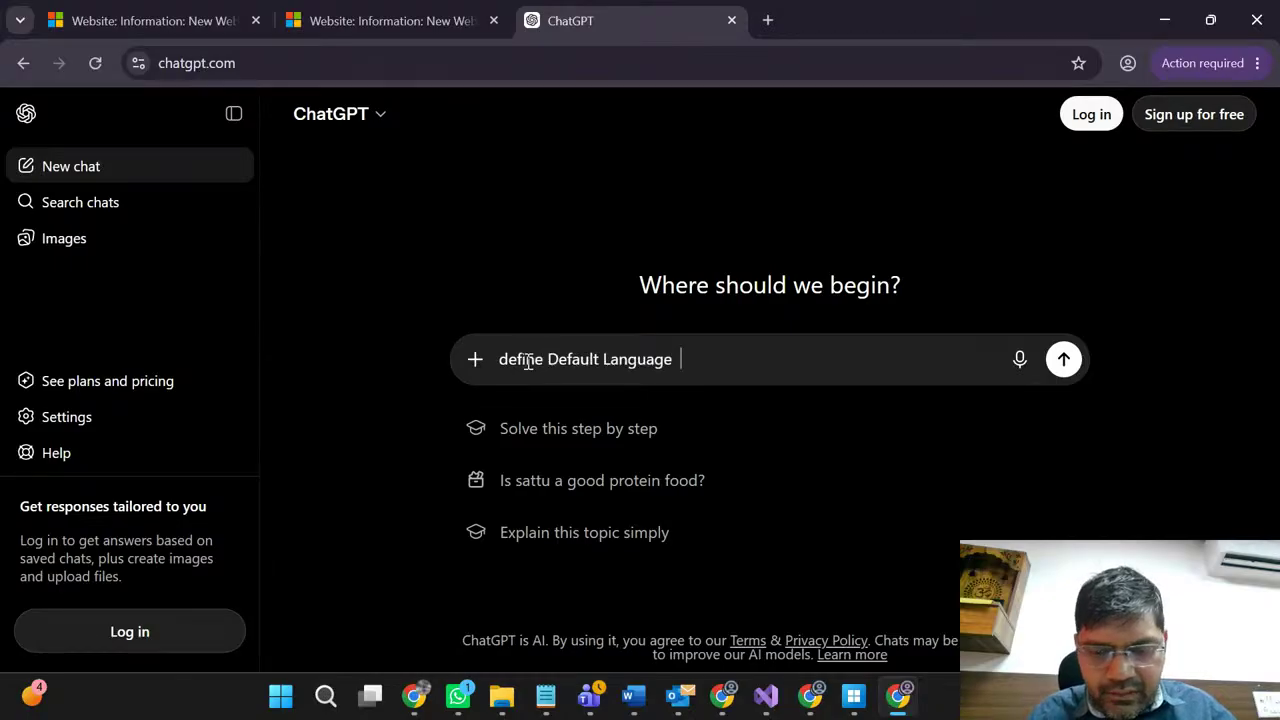
{"action": "type", "text": "  inpower"}
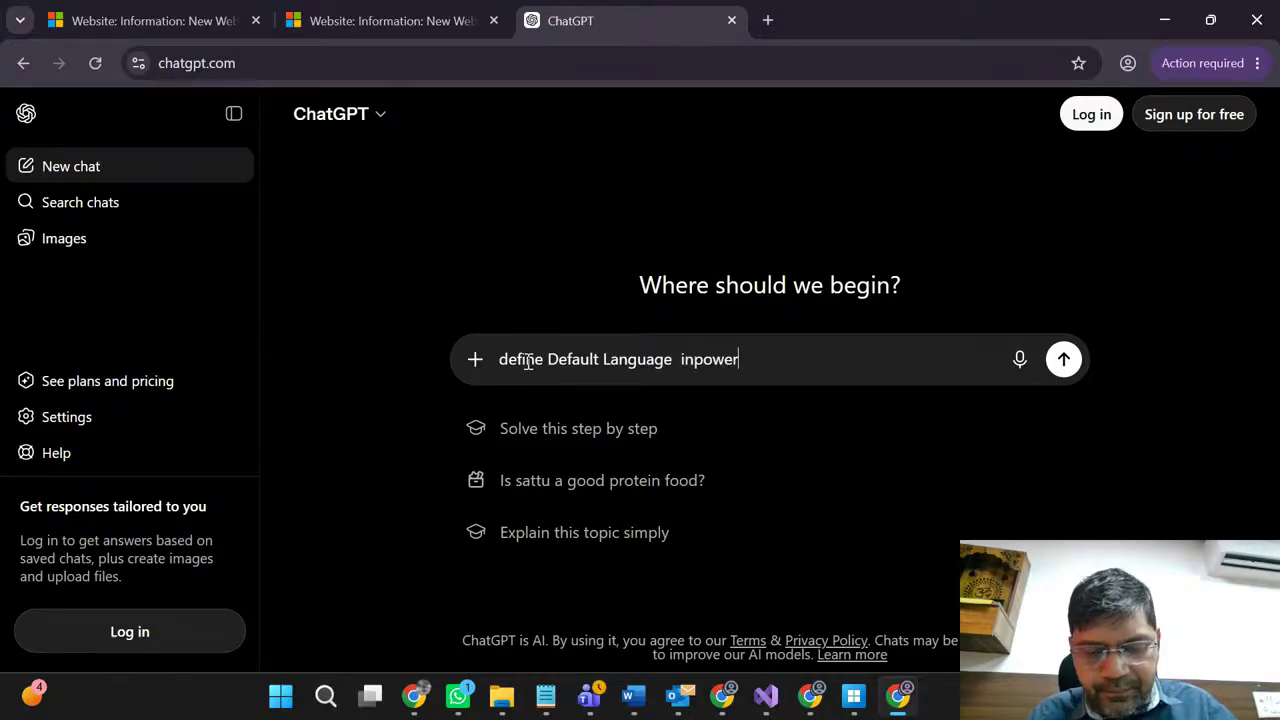
{"action": "type", "text": " pages"}
{"action": "key", "text": "Return"}
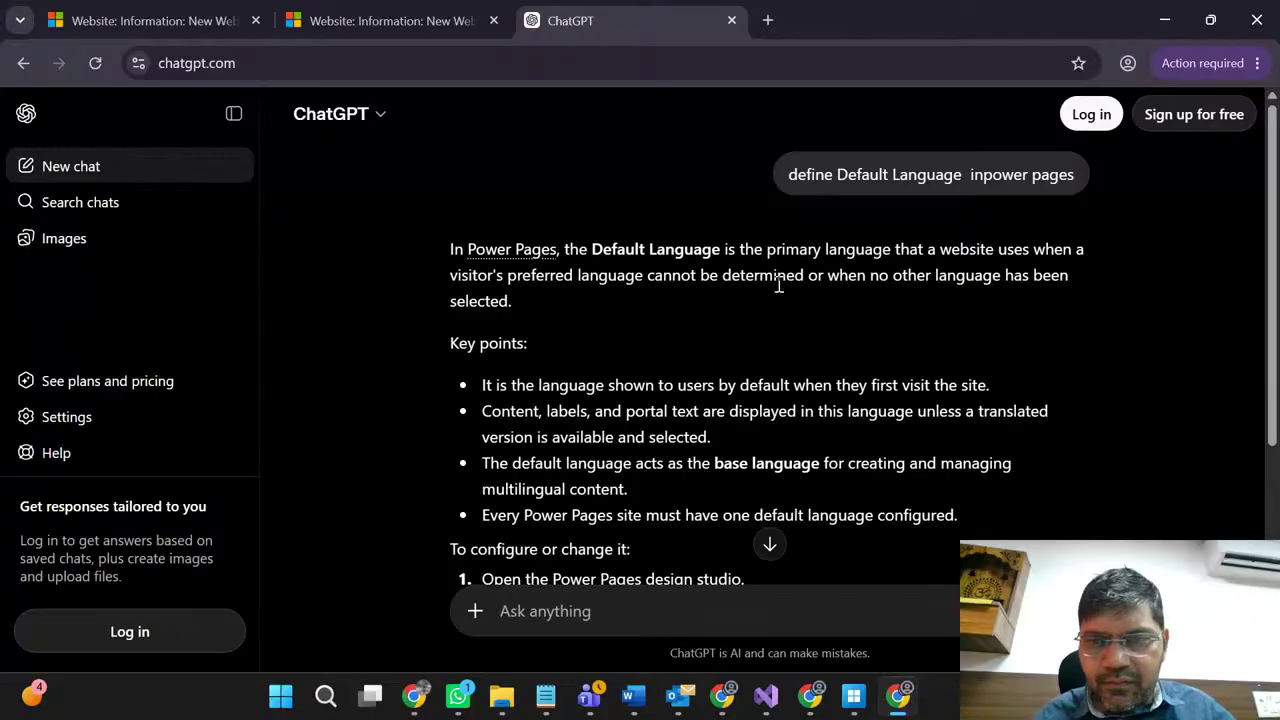
{"action": "scroll", "coordinate": [652, 340], "scroll_direction": "down", "scroll_amount": 3}
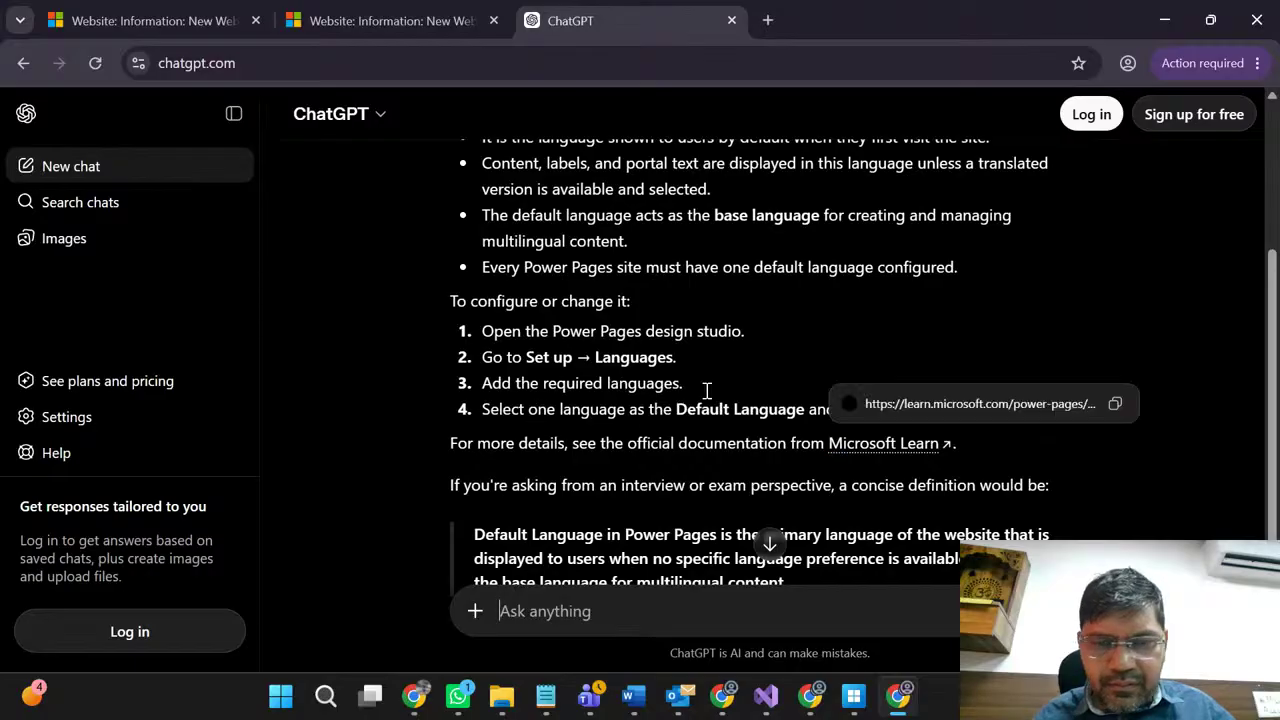
{"action": "double_click", "coordinate": [664, 331]}
{"action": "double_click", "coordinate": [531, 333]}
{"action": "triple_click", "coordinate": [530, 335]}
{"action": "left_click", "coordinate": [605, 337]}
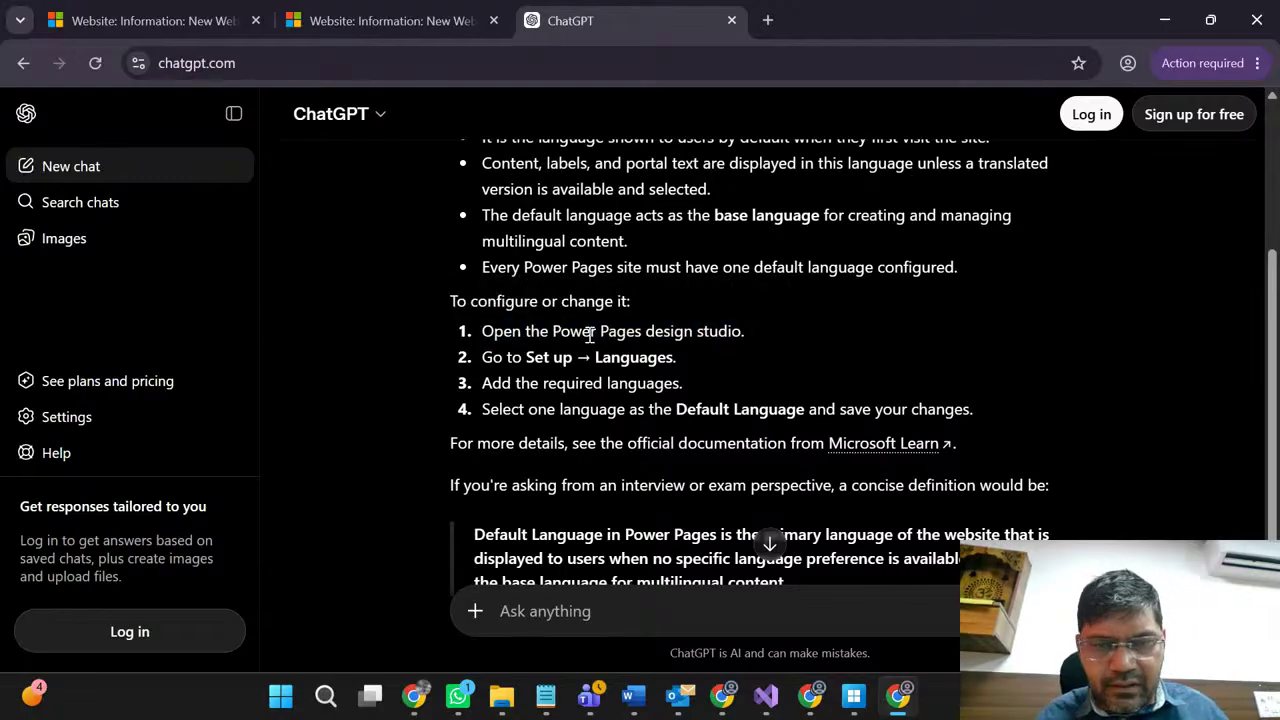
{"action": "left_click_drag", "start_coordinate": [555, 333], "coordinate": [742, 331]}
{"action": "key", "text": "ctrl+c"}
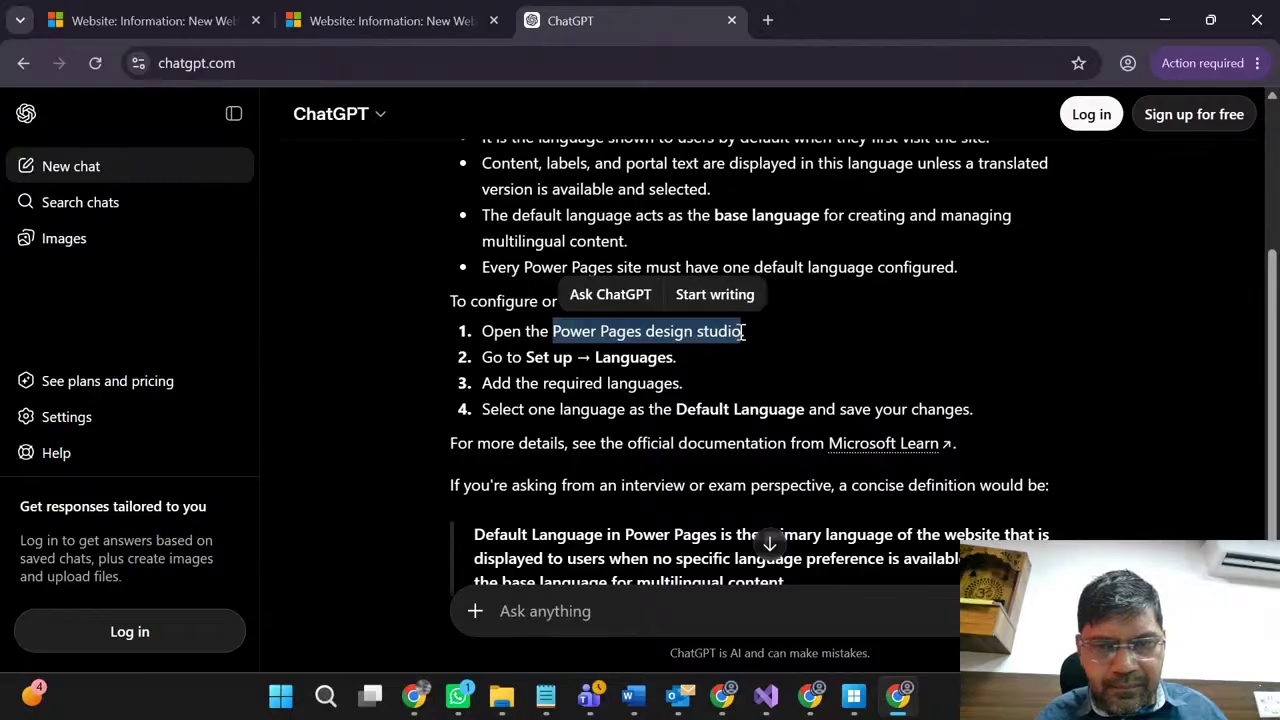
Step: Search Google for 'Power Pages design studio' and open the Learn 'Use design studio' article
{"action": "left_click", "coordinate": [768, 20]}
{"action": "key", "text": "ctrl+v"}
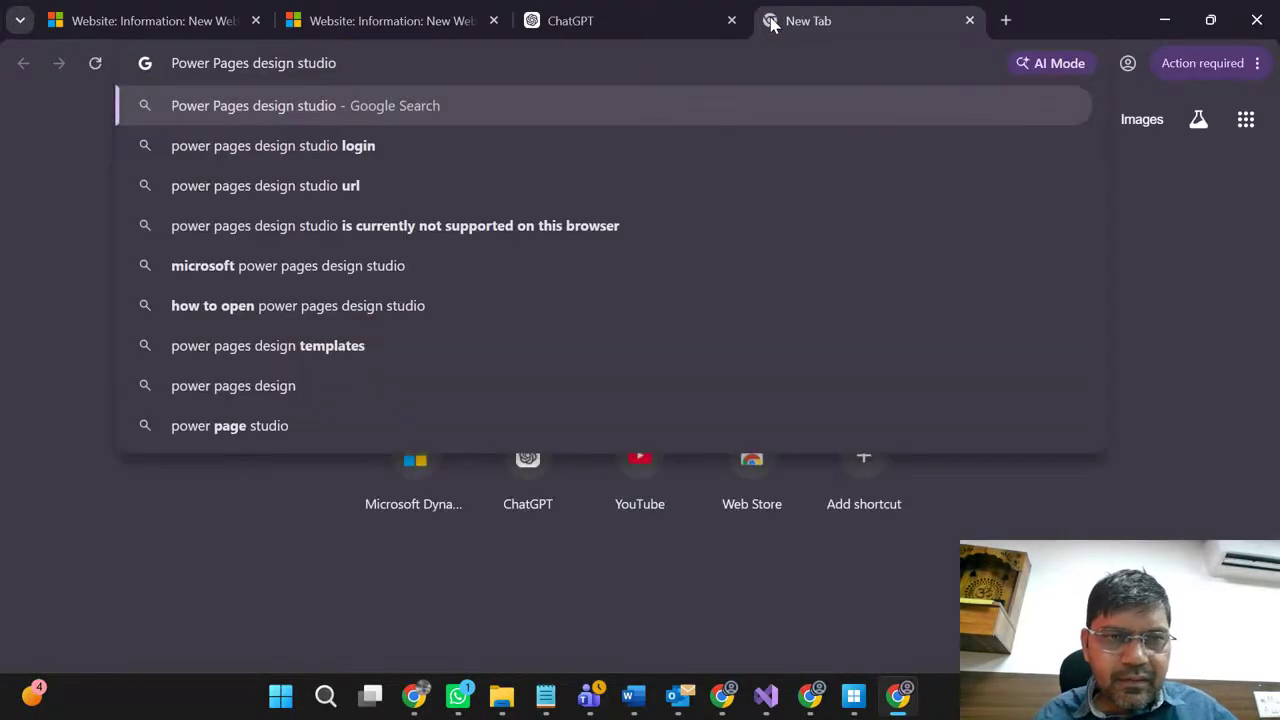
{"action": "key", "text": "Return"}
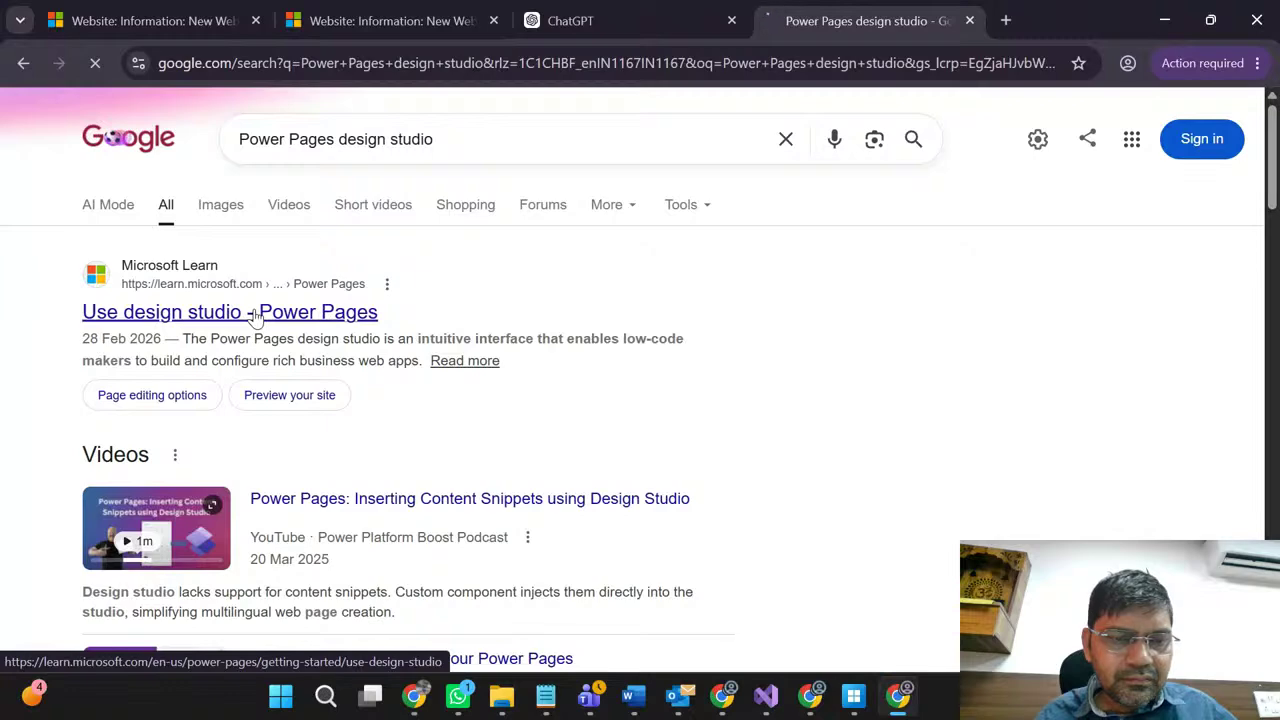
{"action": "left_click", "coordinate": [255, 313]}
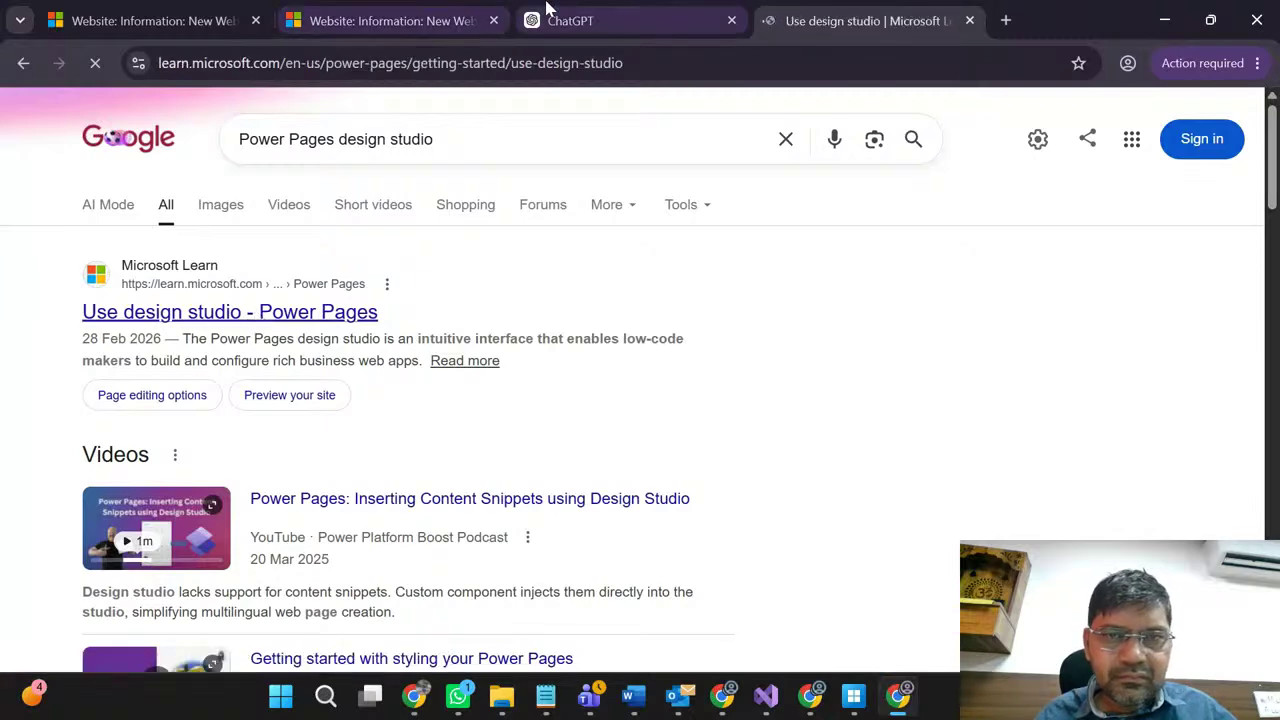
Step: Follow the article's step-1 Power Pages link to load make.powerpages.microsoft.com
{"action": "left_click", "coordinate": [591, 12]}
{"action": "left_click", "coordinate": [400, 12]}
{"action": "left_click", "coordinate": [208, 10]}
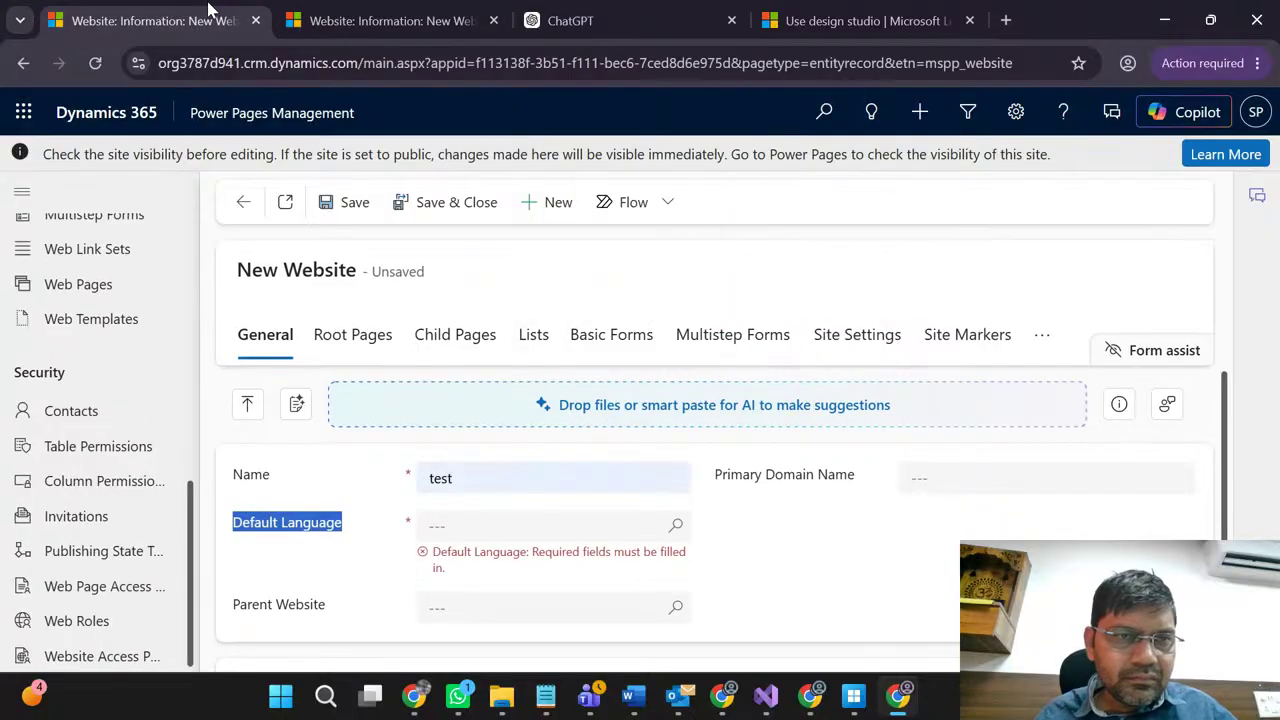
{"action": "scroll", "coordinate": [325, 475], "scroll_direction": "down", "scroll_amount": 2}
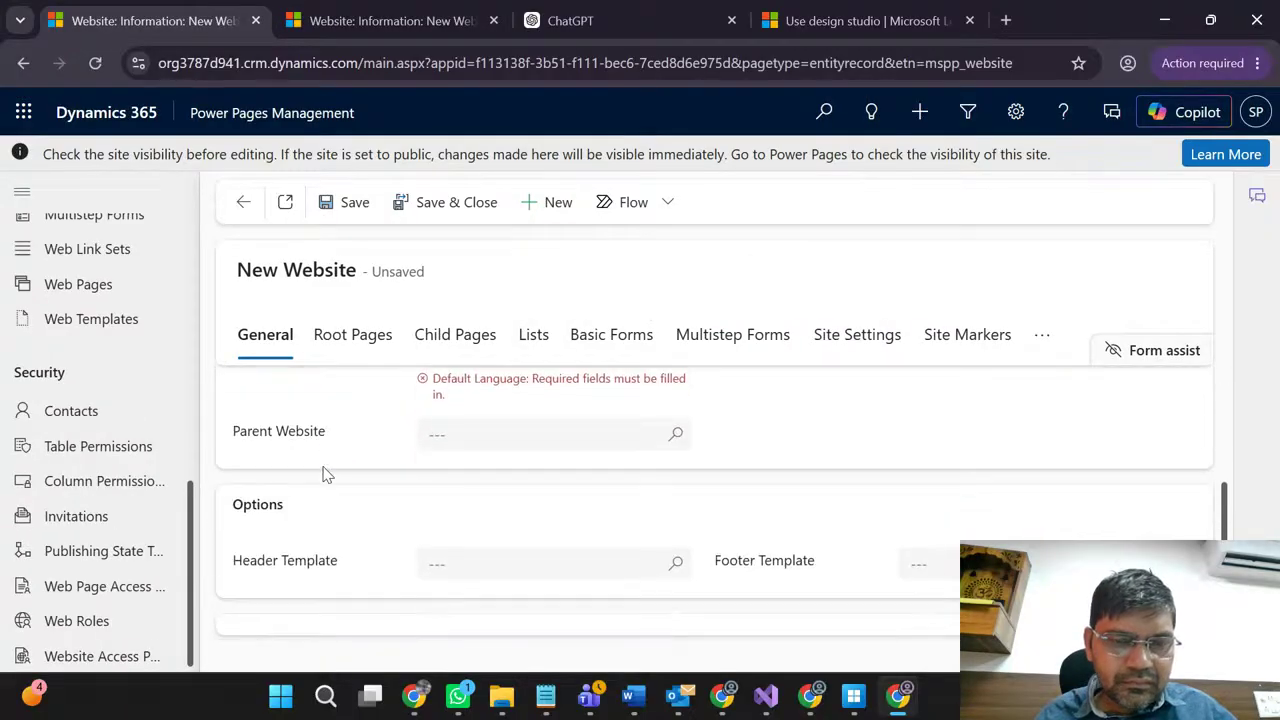
{"action": "scroll", "coordinate": [325, 475], "scroll_direction": "up", "scroll_amount": 2}
{"action": "left_click", "coordinate": [808, 18]}
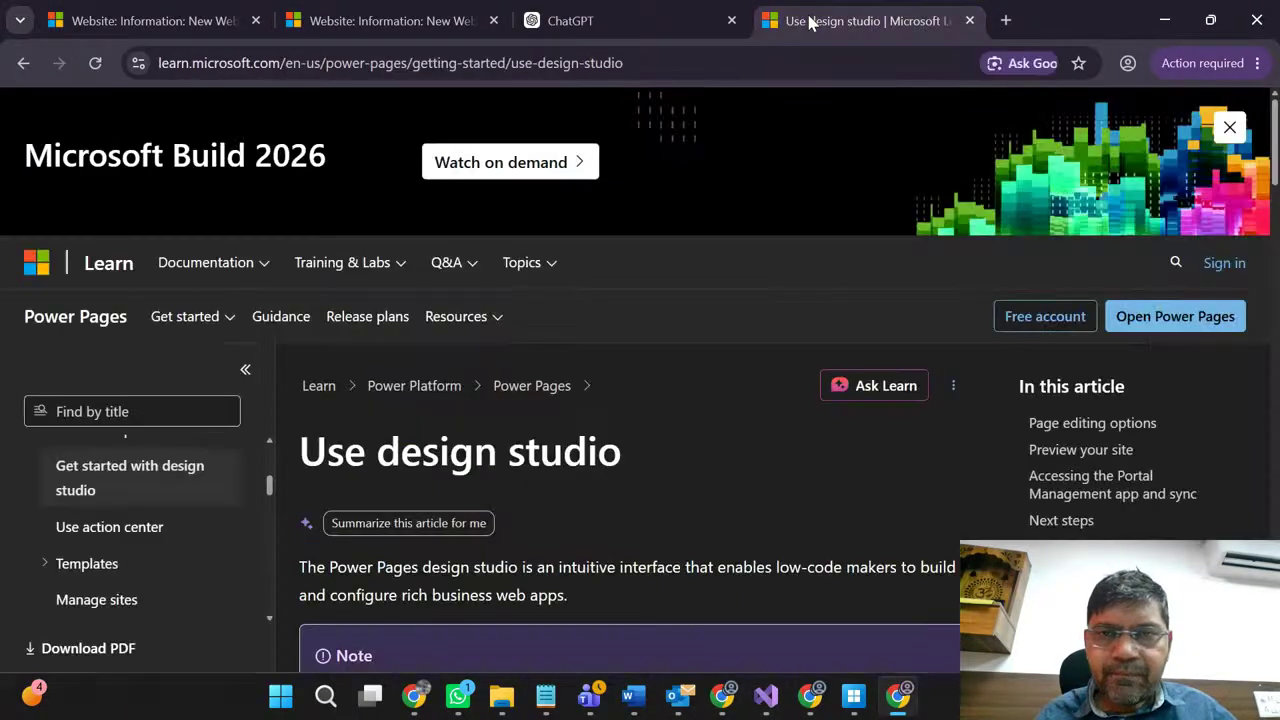
{"action": "scroll", "coordinate": [608, 488], "scroll_direction": "down", "scroll_amount": 4}
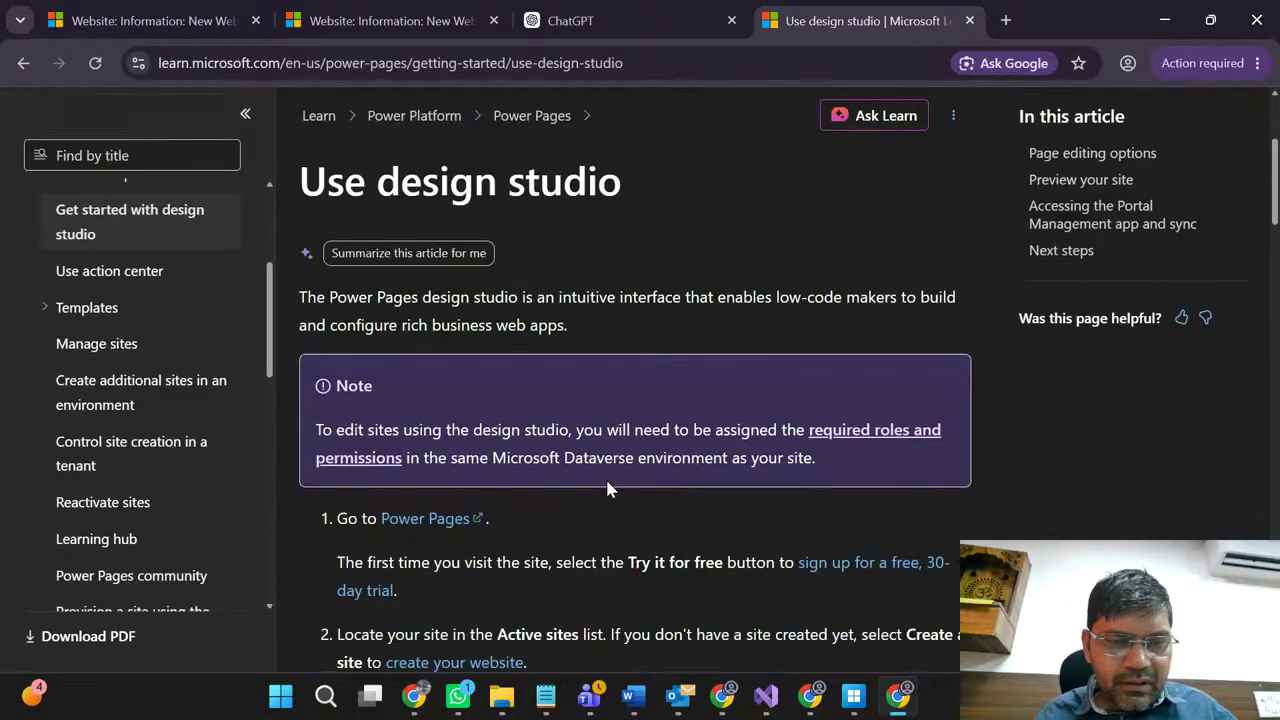
{"action": "left_click", "coordinate": [430, 420]}
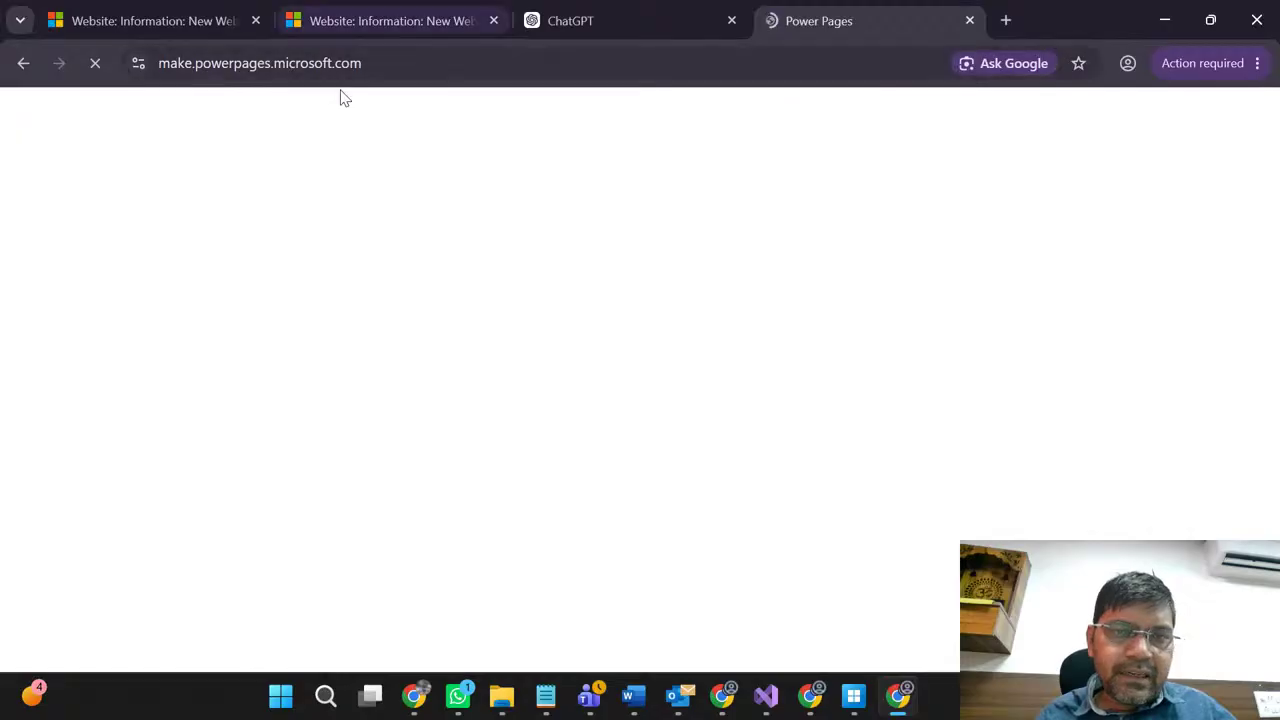
Step: Return to the loading Power Pages tab, minimizing the live stream window covering it
{"action": "left_click", "coordinate": [611, 12]}
{"action": "double_click", "coordinate": [540, 357]}
{"action": "left_click", "coordinate": [823, 22]}
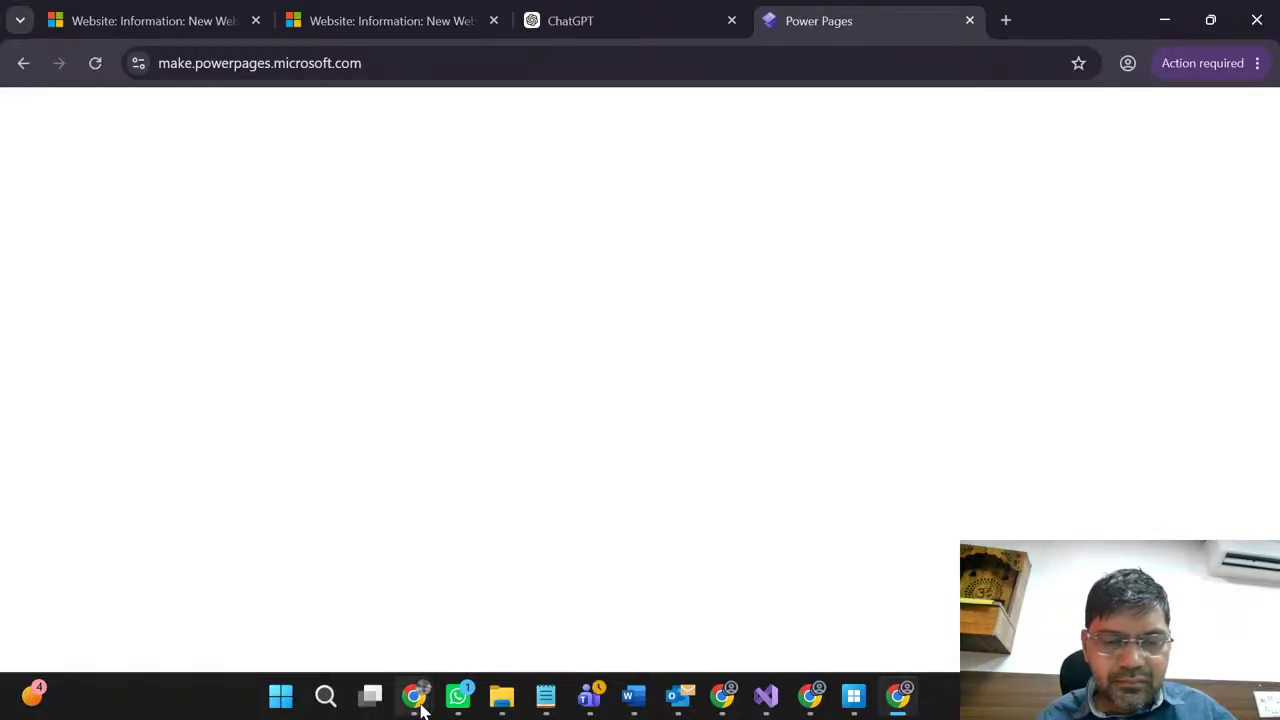
{"action": "mouse_move", "coordinate": [420, 695]}
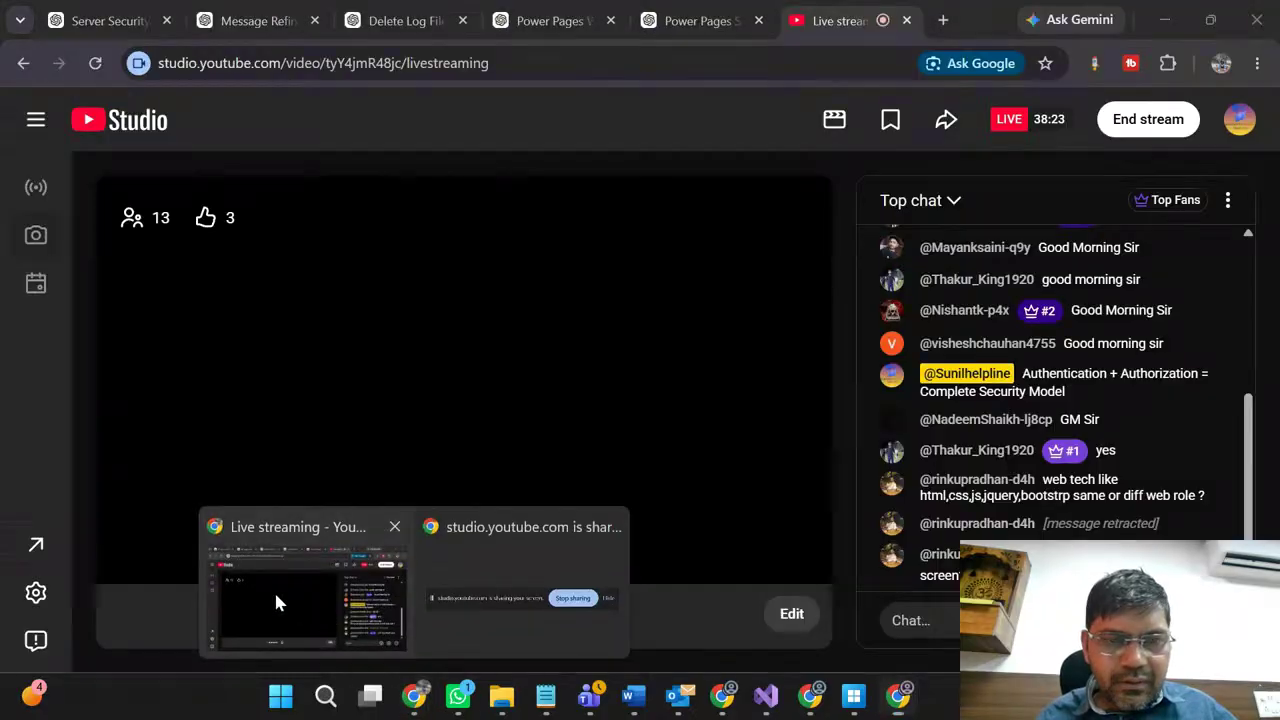
{"action": "left_click", "coordinate": [273, 589]}
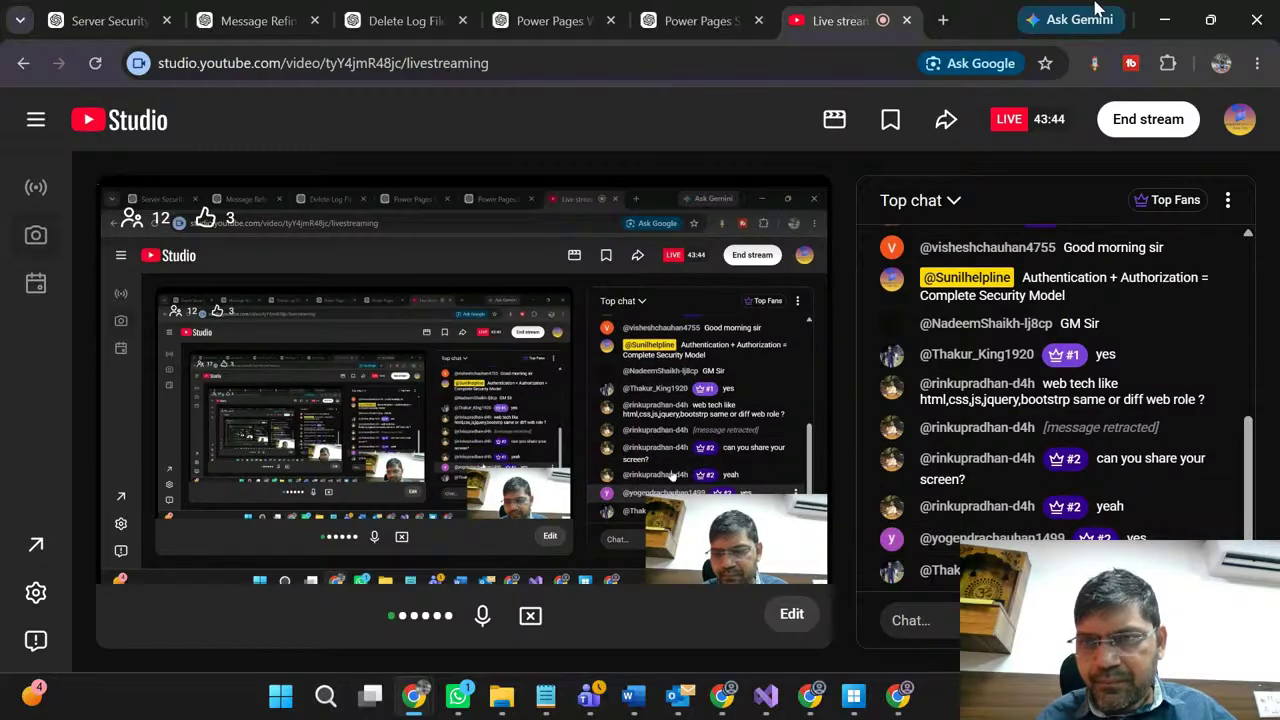
{"action": "left_click", "coordinate": [1165, 19]}
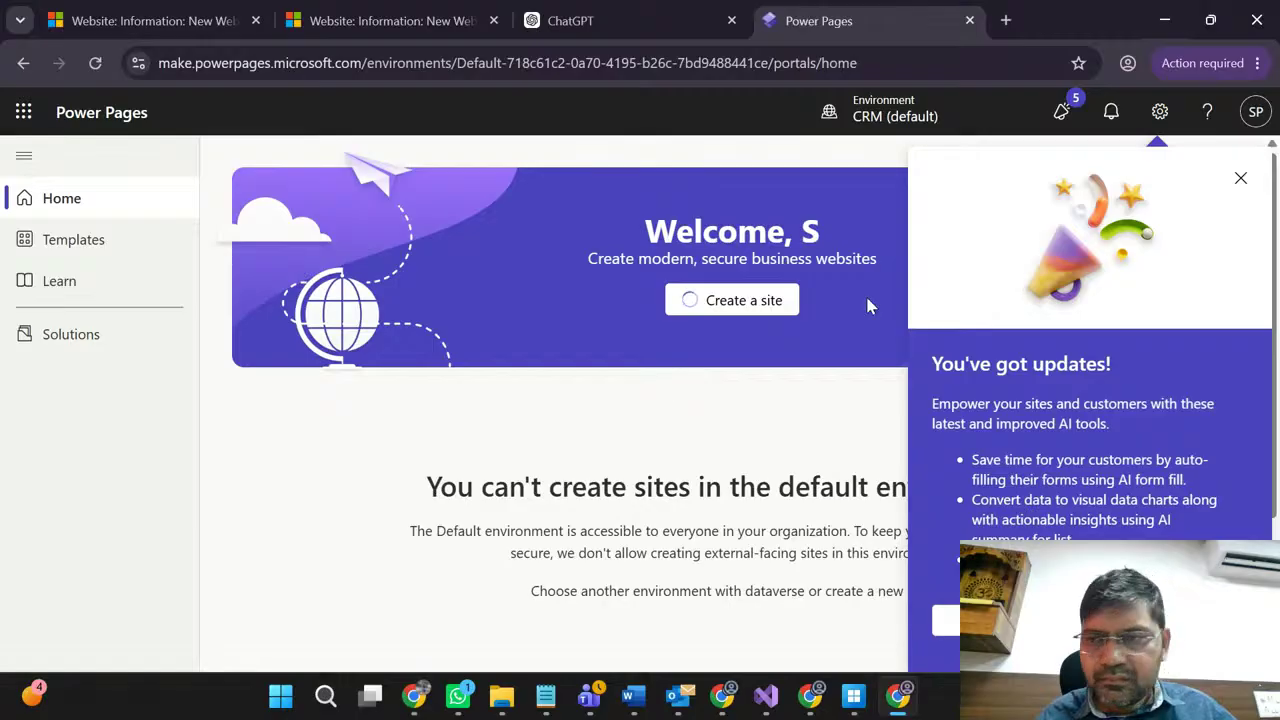
Step: Close the 'You've got updates!' panel and list the 8 environments available from CRM (default)
{"action": "left_click", "coordinate": [1240, 177]}
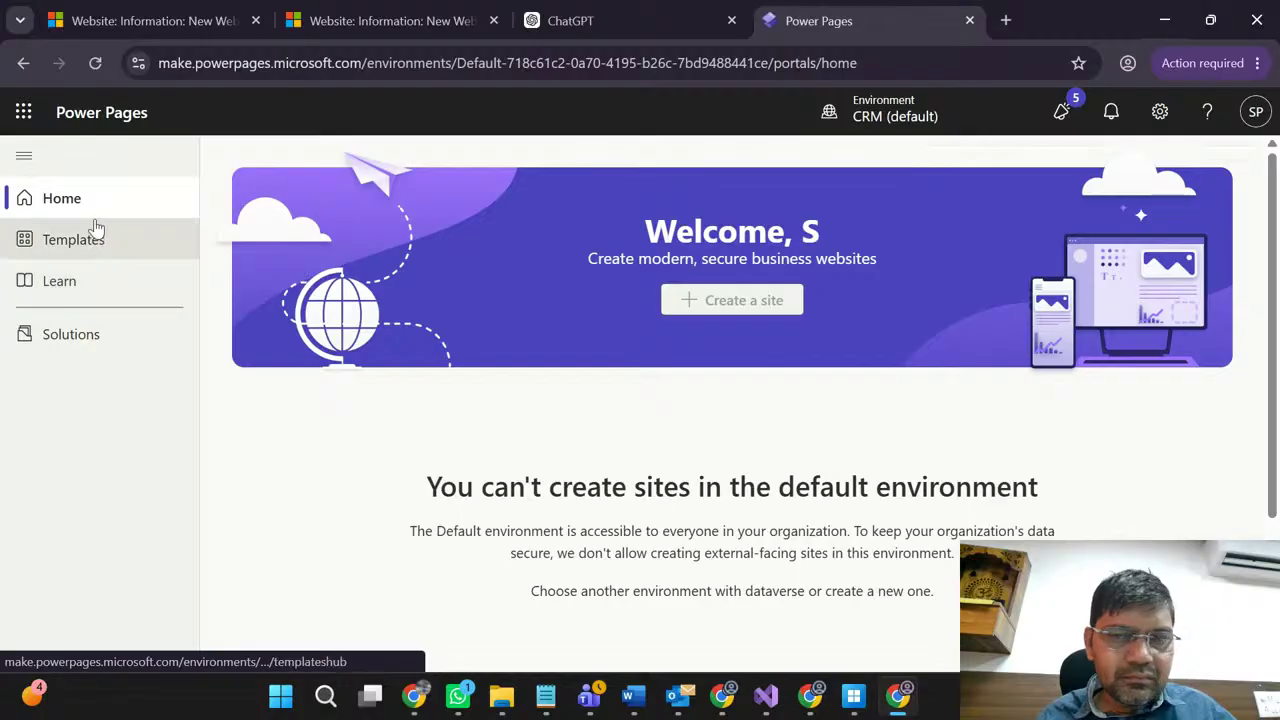
{"action": "scroll", "coordinate": [548, 470], "scroll_direction": "down", "scroll_amount": 1}
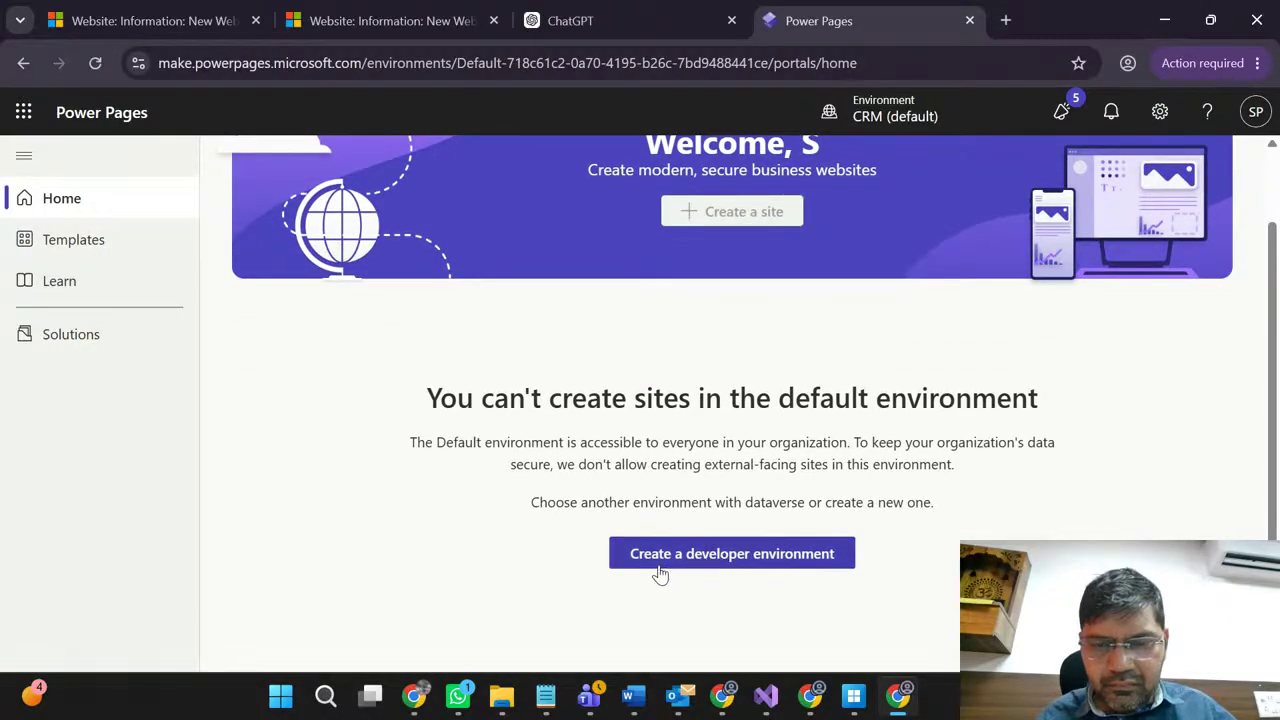
{"action": "scroll", "coordinate": [745, 437], "scroll_direction": "up", "scroll_amount": 1}
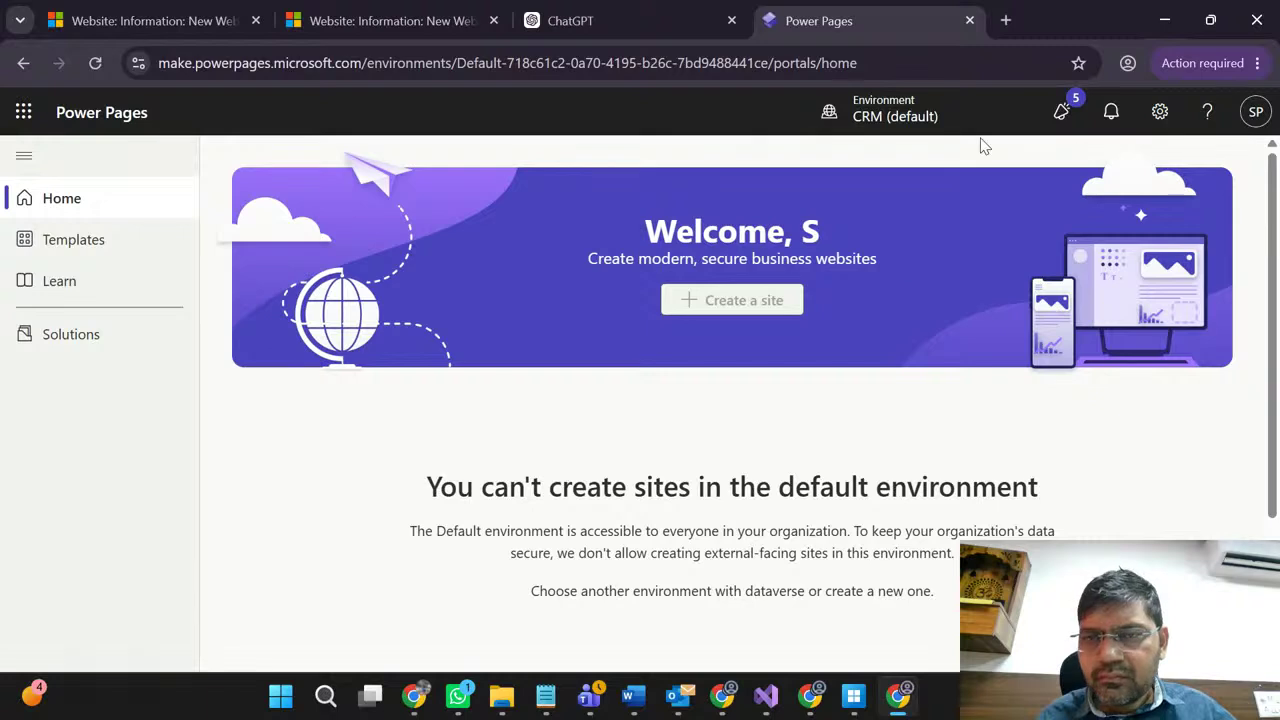
{"action": "left_click", "coordinate": [913, 118]}
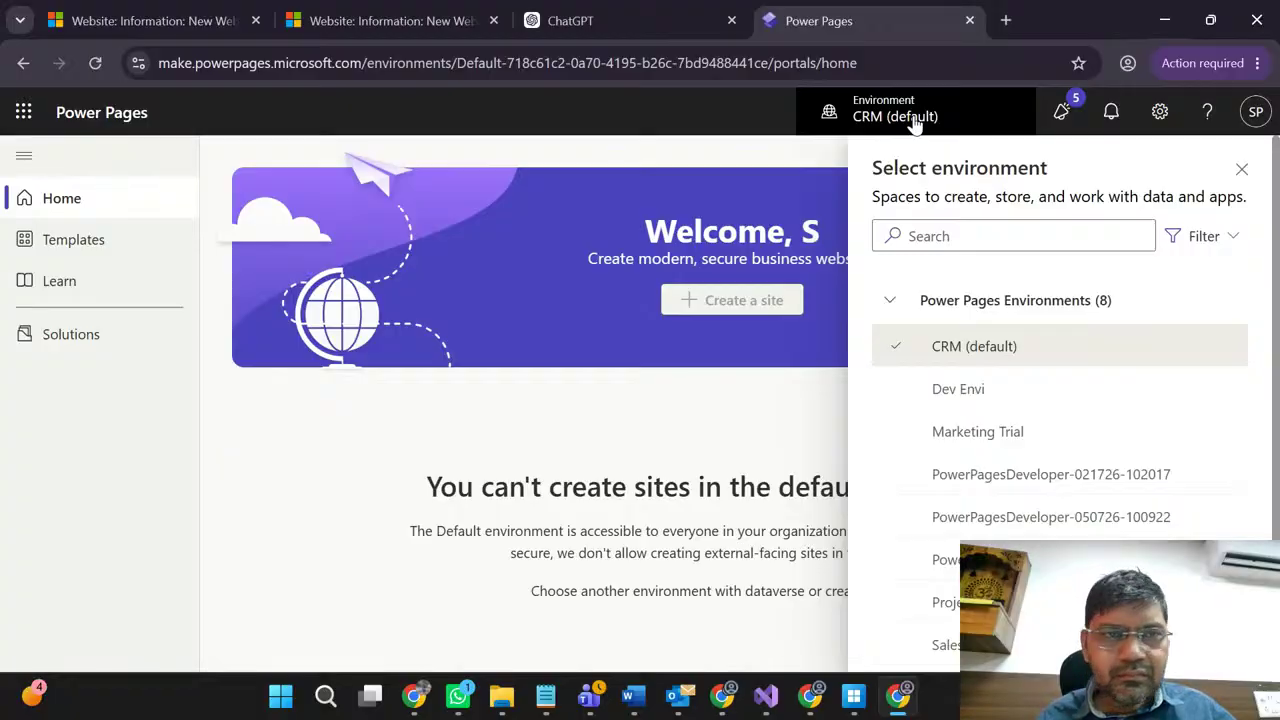
{"action": "left_click", "coordinate": [160, 14]}
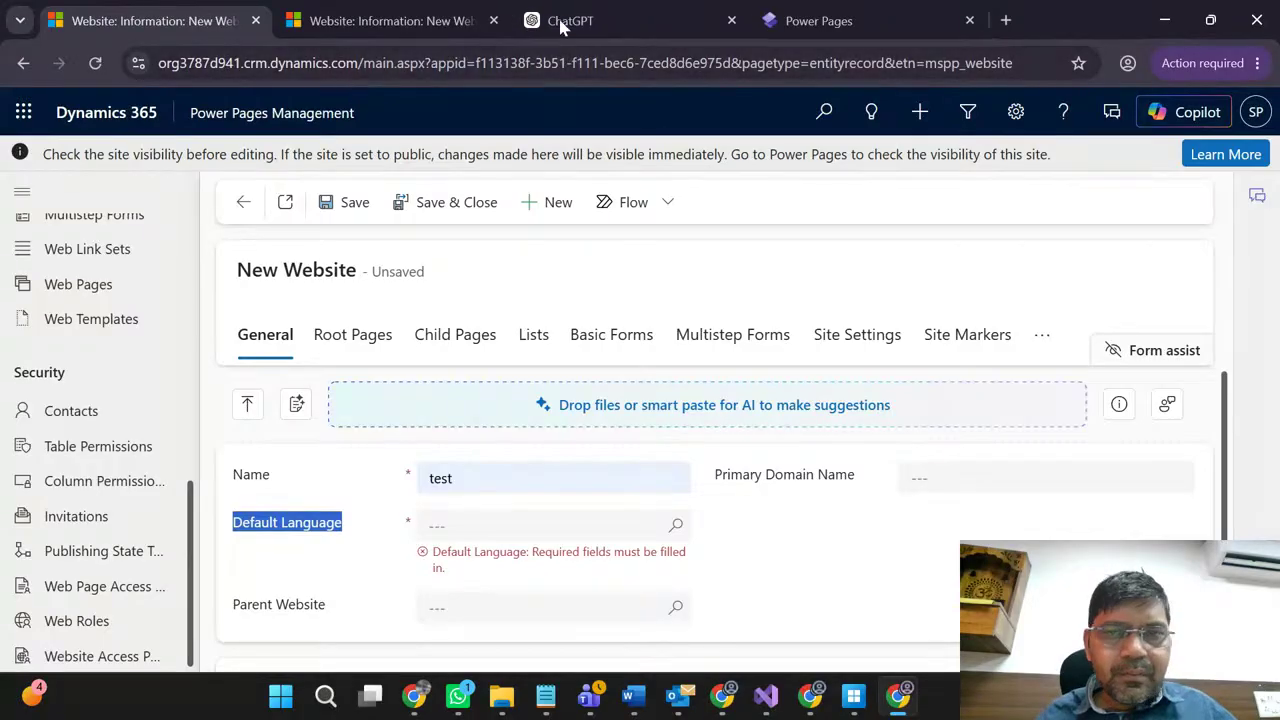
{"action": "left_click", "coordinate": [819, 20]}
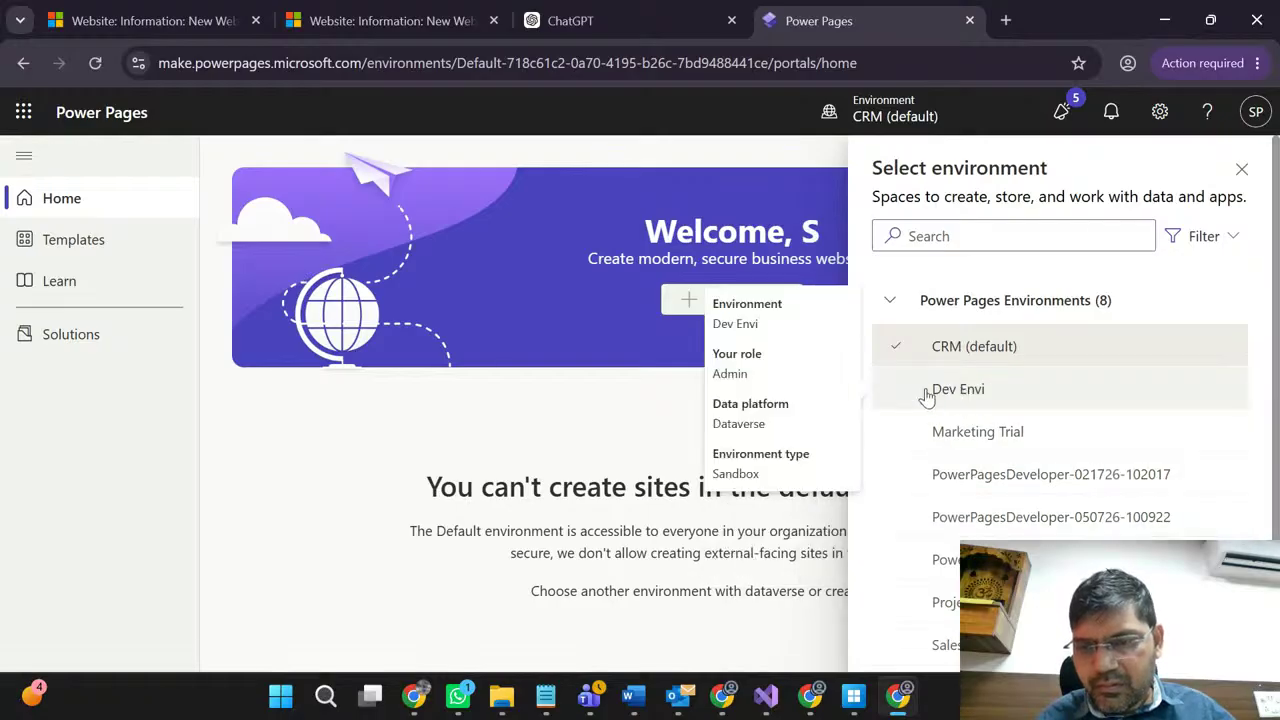
{"action": "scroll", "coordinate": [923, 397], "scroll_direction": "down", "scroll_amount": 1}
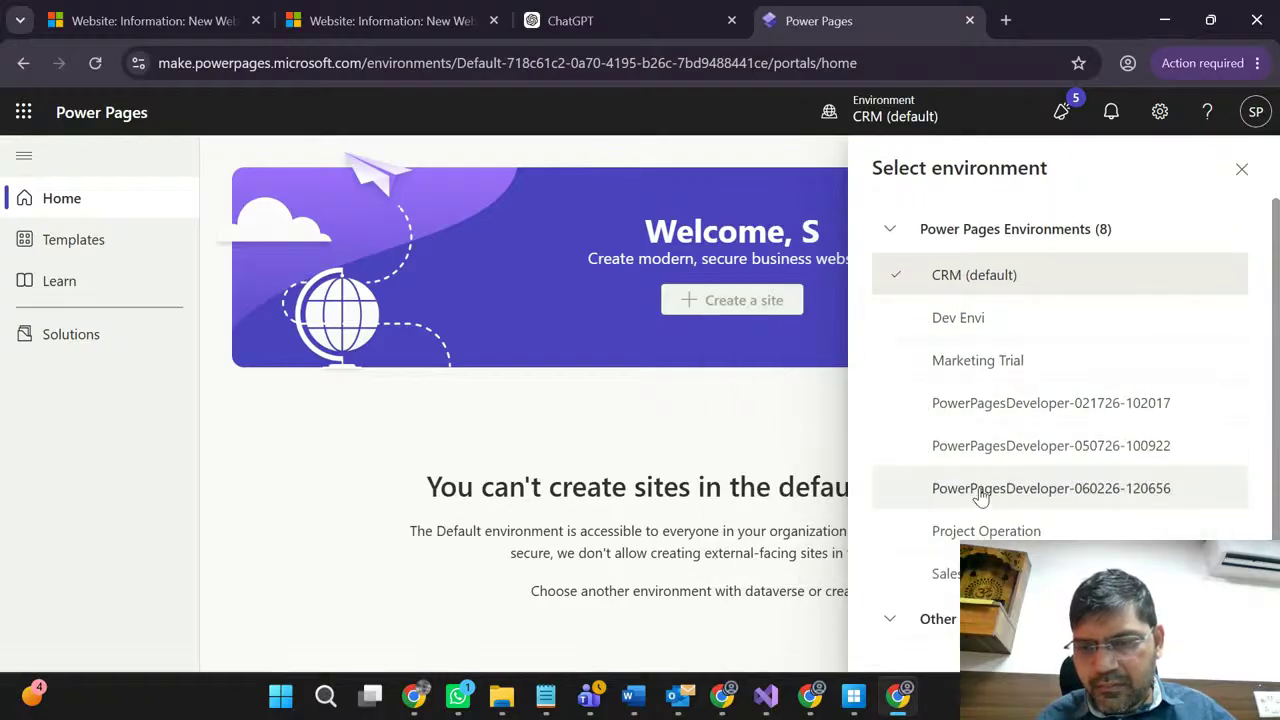
{"action": "mouse_move", "coordinate": [983, 494]}
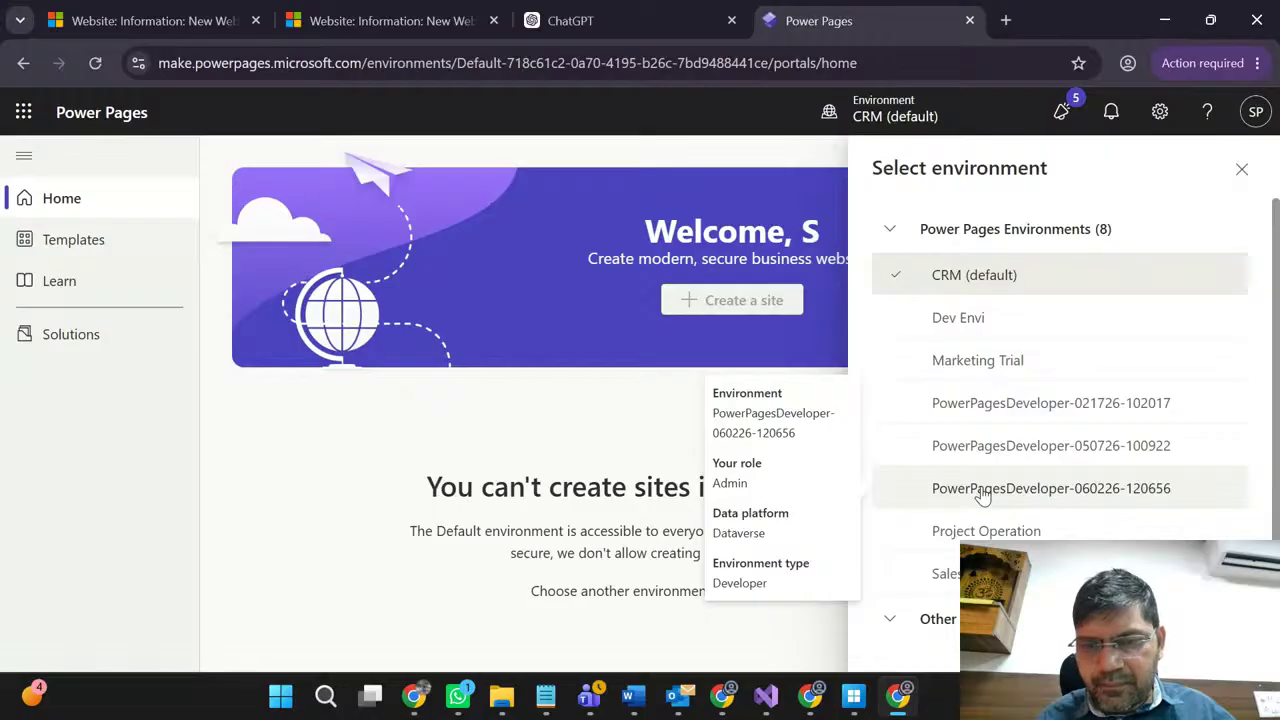
{"action": "left_click", "coordinate": [983, 494]}
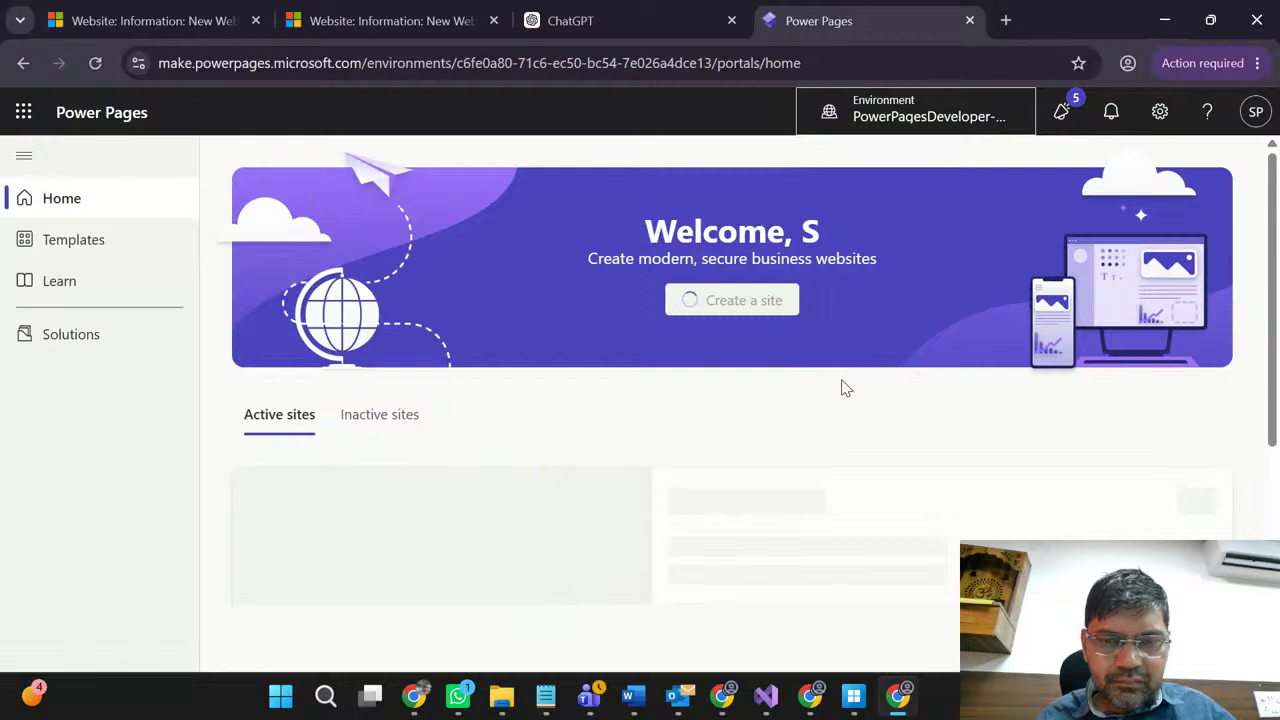
Step: Scroll the home page to review the Contact Enquiry and Site 1 trial site cards
{"action": "scroll", "coordinate": [845, 388], "scroll_direction": "down", "scroll_amount": 3}
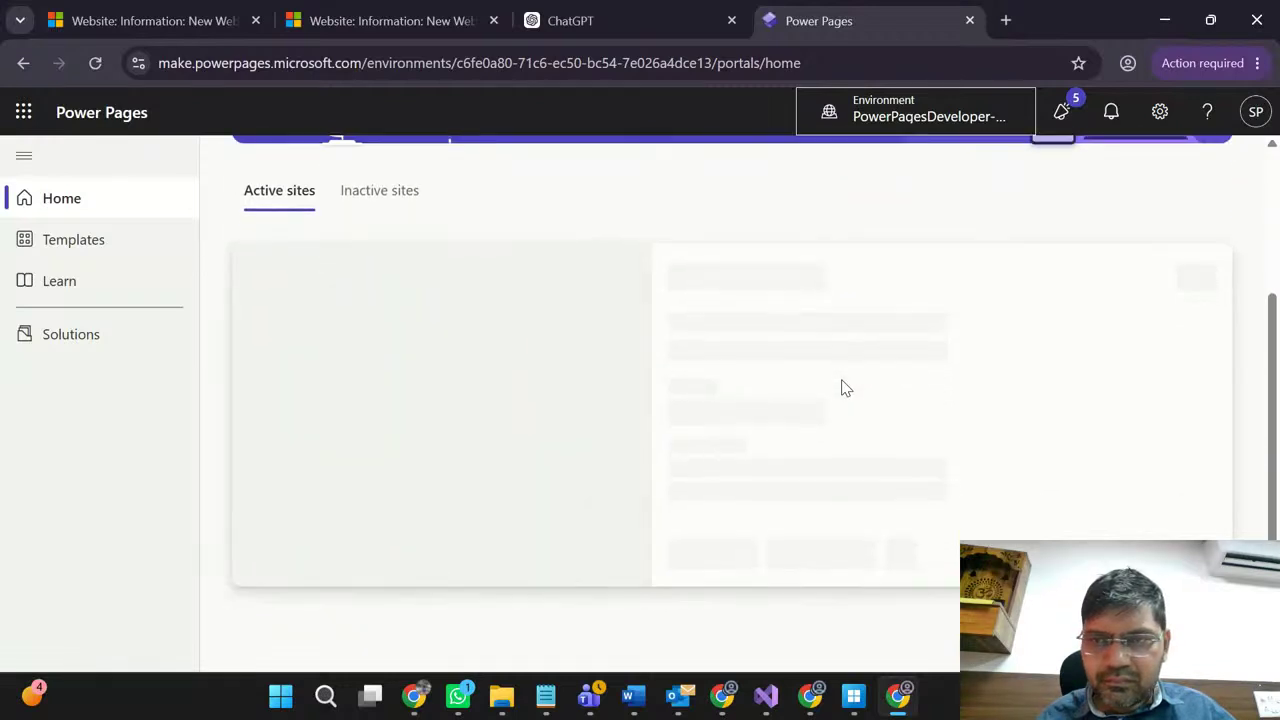
{"action": "scroll", "coordinate": [845, 388], "scroll_direction": "up", "scroll_amount": 3}
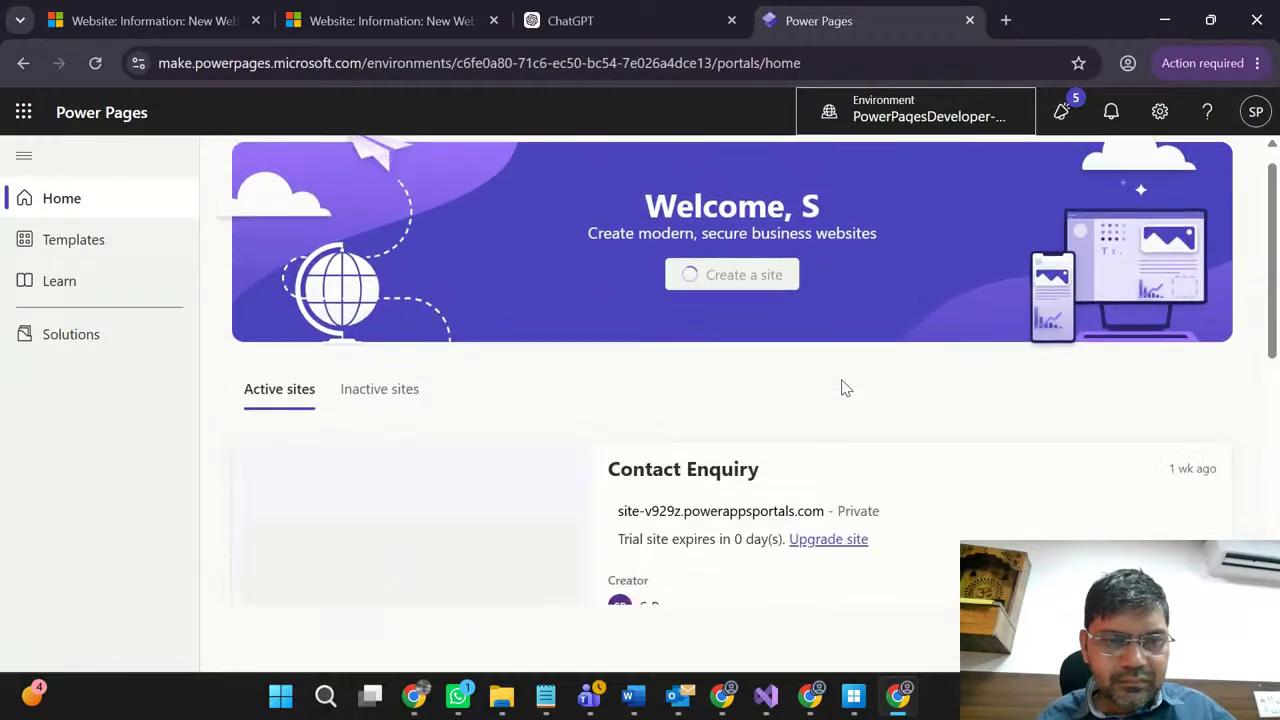
{"action": "scroll", "coordinate": [842, 388], "scroll_direction": "down", "scroll_amount": 3}
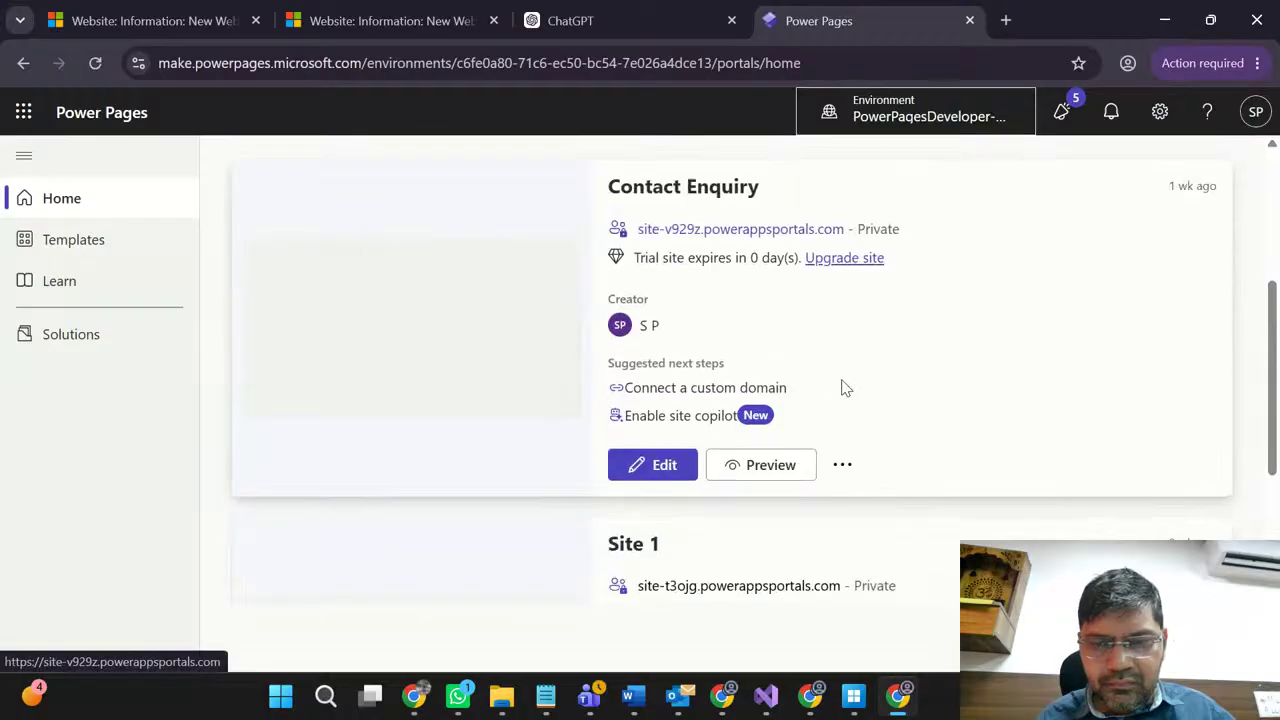
{"action": "scroll", "coordinate": [845, 388], "scroll_direction": "up", "scroll_amount": 1}
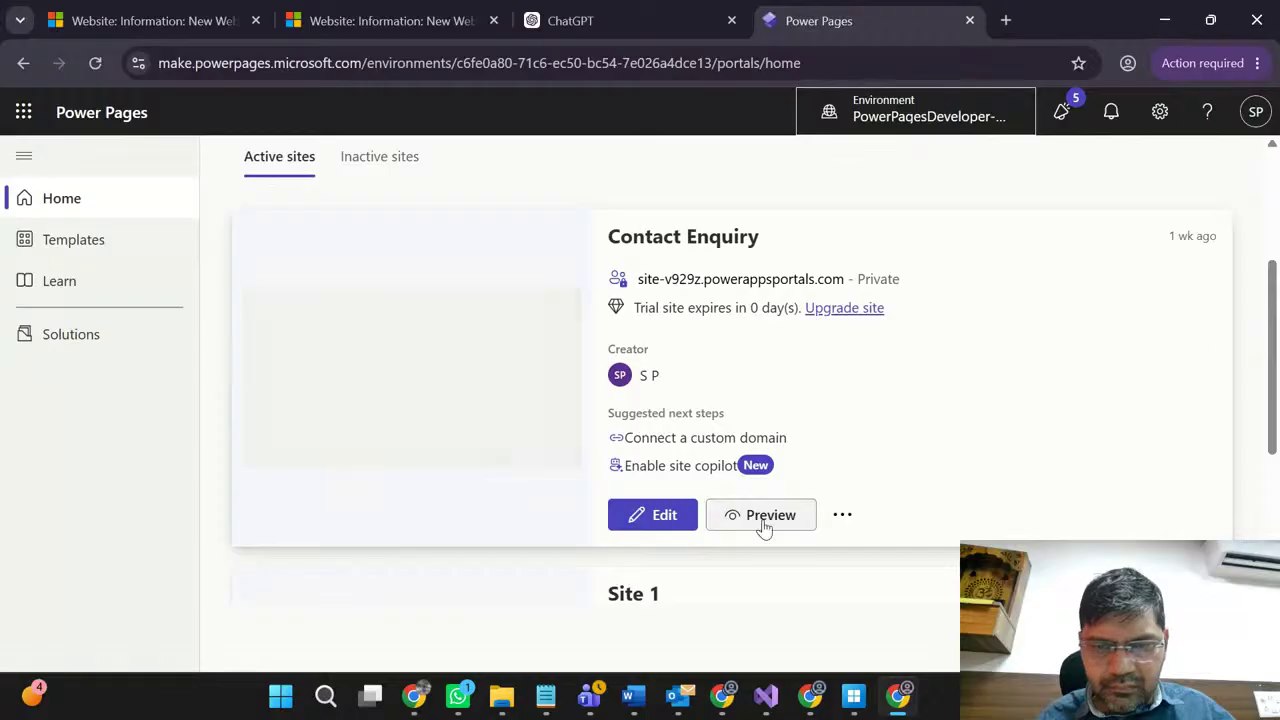
{"action": "scroll", "coordinate": [520, 437], "scroll_direction": "down", "scroll_amount": 3}
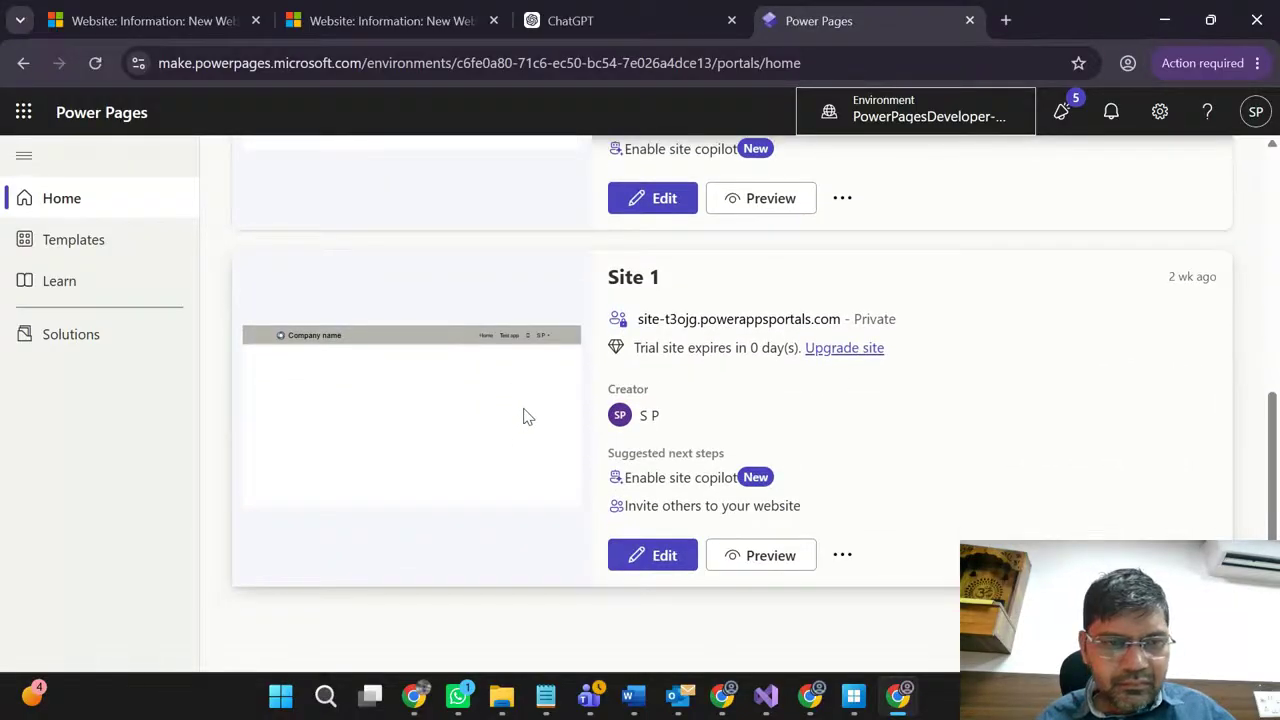
{"action": "scroll", "coordinate": [527, 416], "scroll_direction": "up", "scroll_amount": 3}
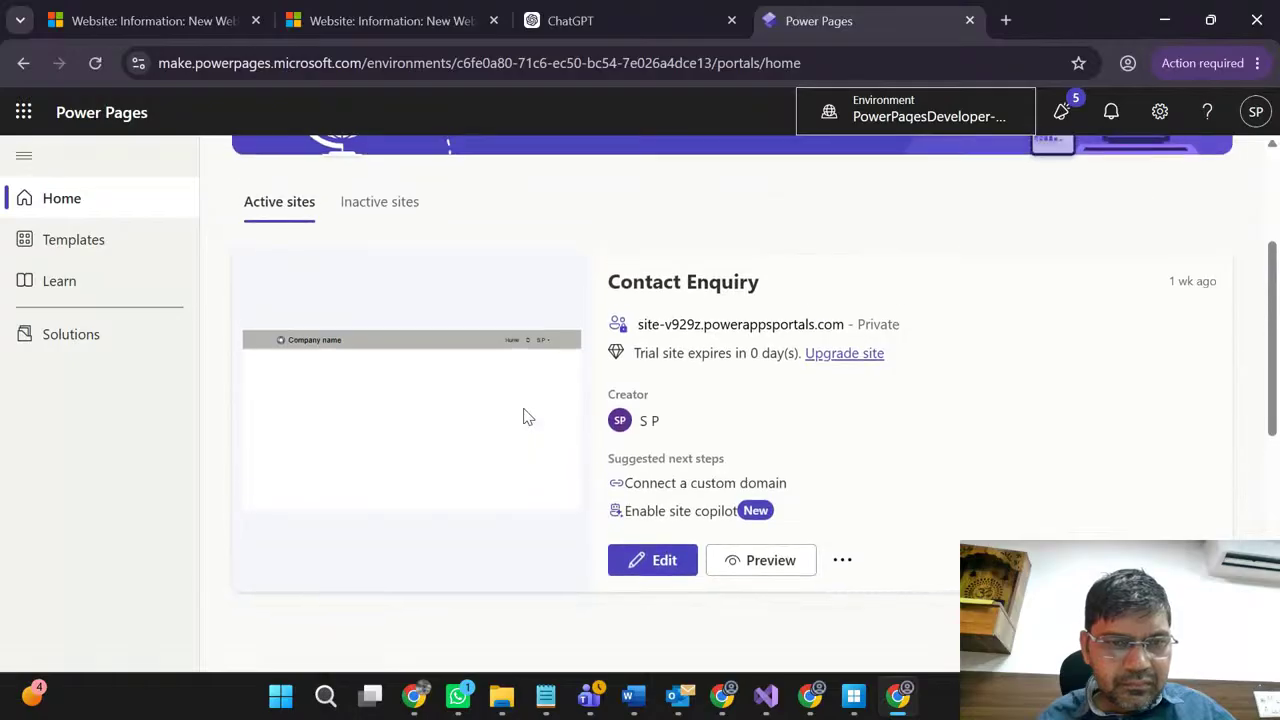
{"action": "scroll", "coordinate": [527, 416], "scroll_direction": "up", "scroll_amount": 1}
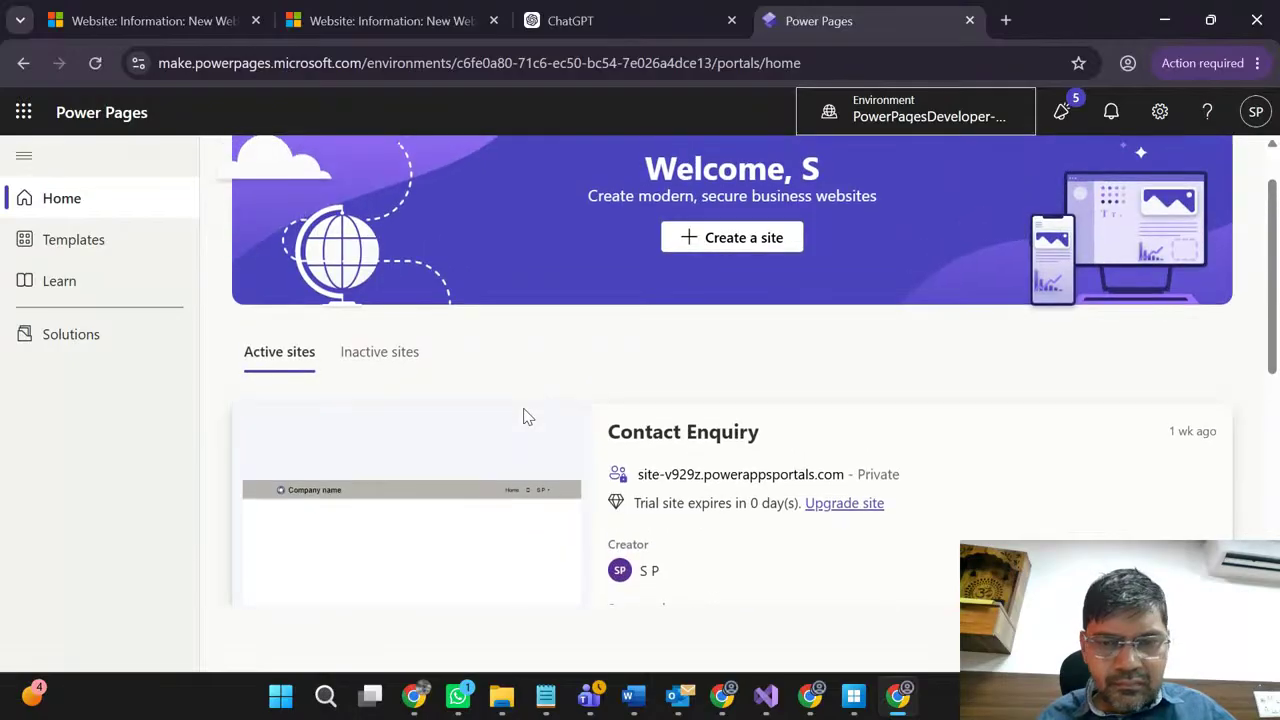
{"action": "scroll", "coordinate": [527, 416], "scroll_direction": "down", "scroll_amount": 2}
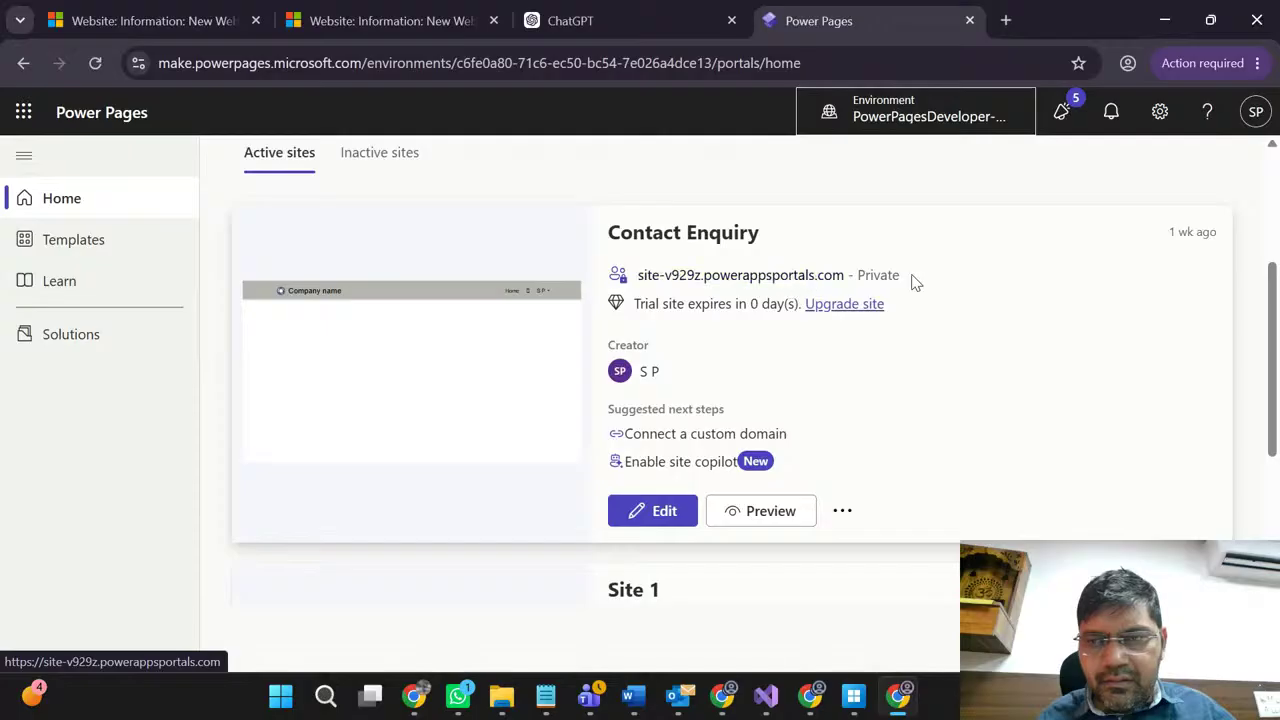
Step: Choose Details from the Contact Enquiry site's ... menu to open Set up → Site details
{"action": "left_click", "coordinate": [678, 510]}
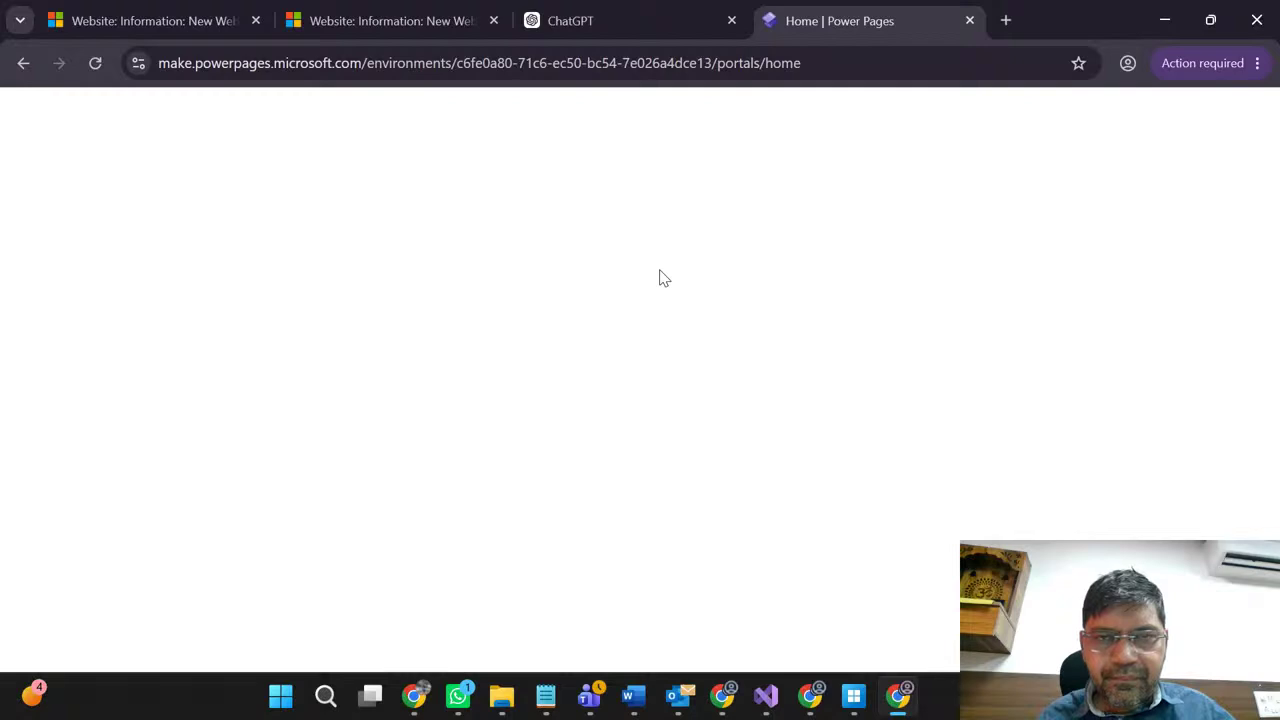
{"action": "left_click", "coordinate": [656, 19]}
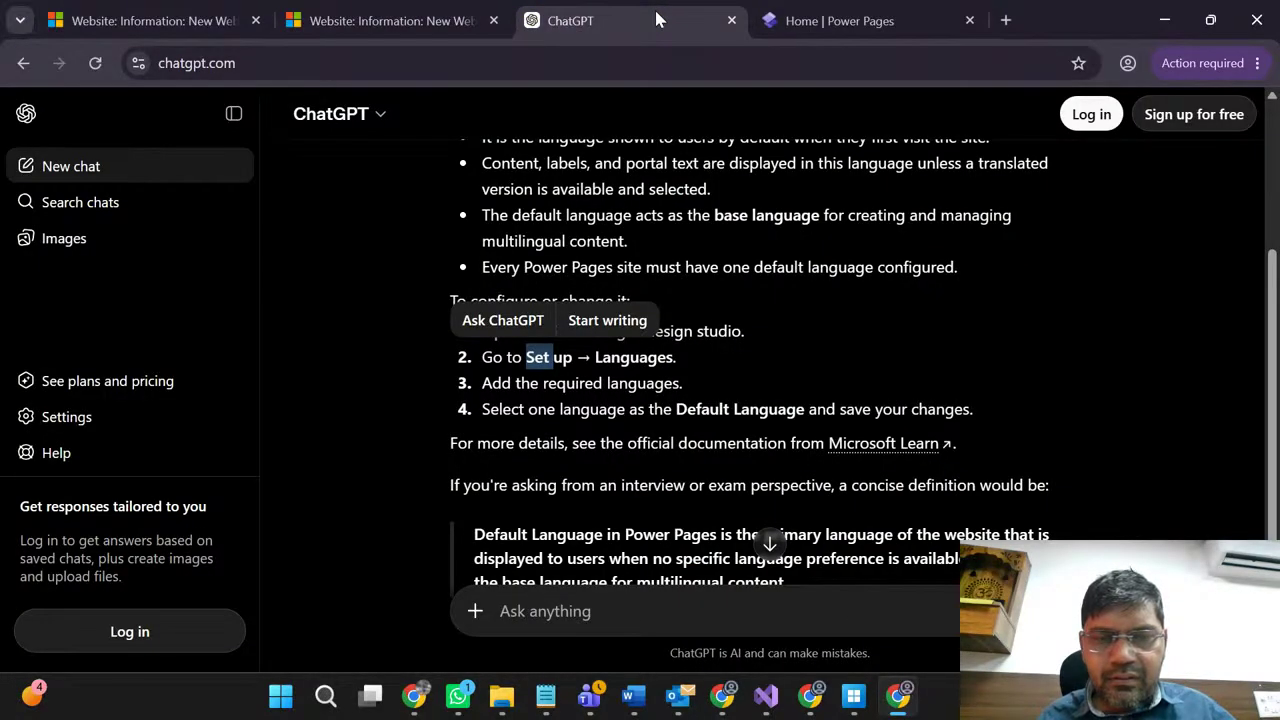
{"action": "left_click", "coordinate": [832, 12]}
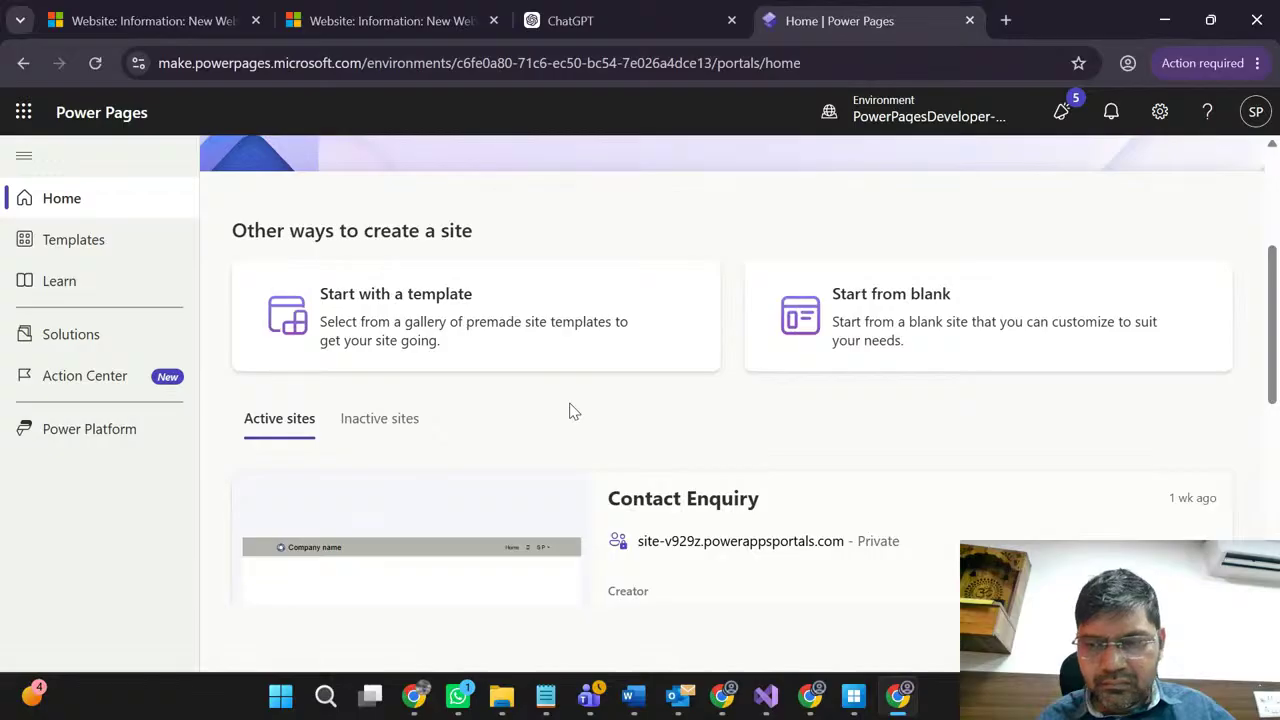
{"action": "scroll", "coordinate": [724, 609], "scroll_direction": "down", "scroll_amount": 2}
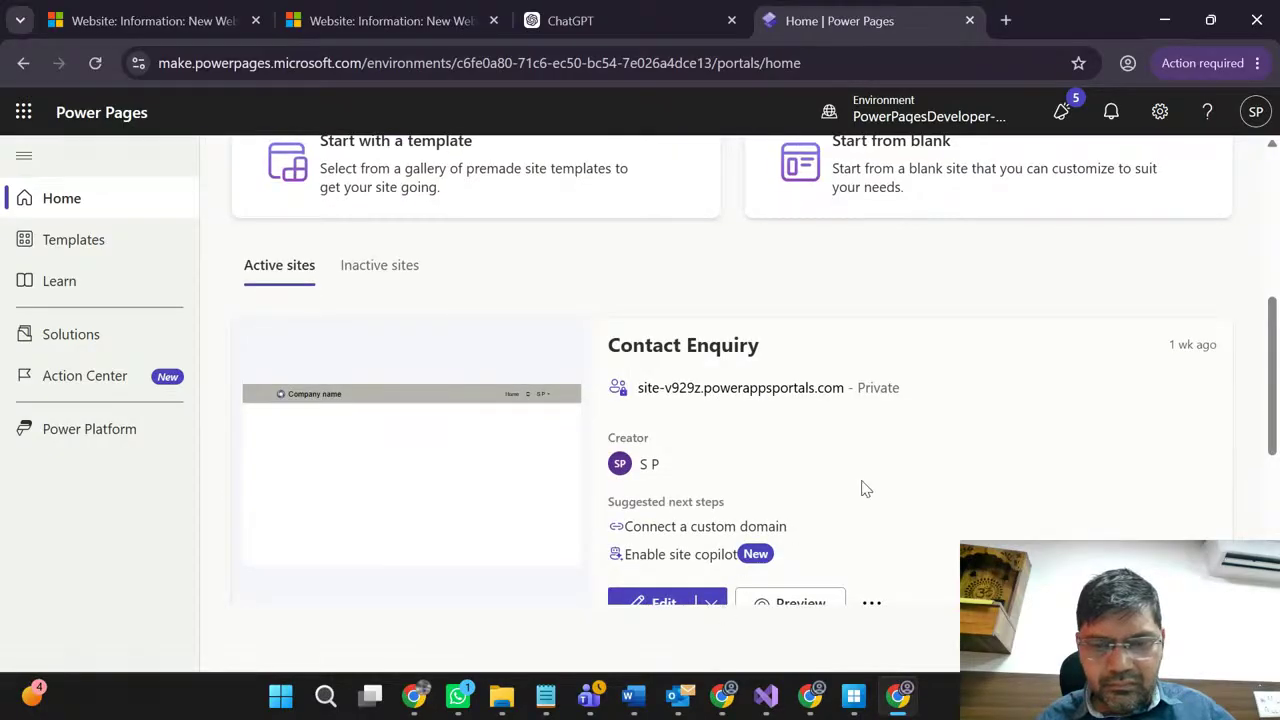
{"action": "scroll", "coordinate": [864, 488], "scroll_direction": "down", "scroll_amount": 1}
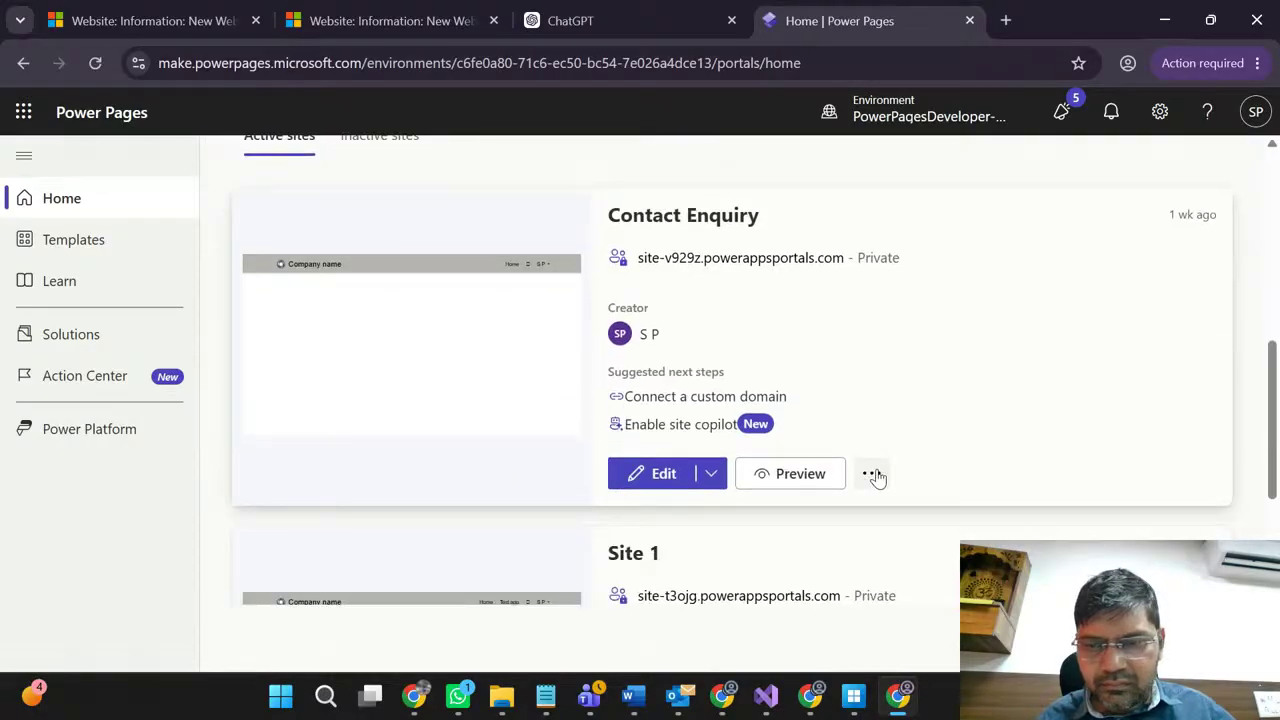
{"action": "left_click", "coordinate": [872, 474]}
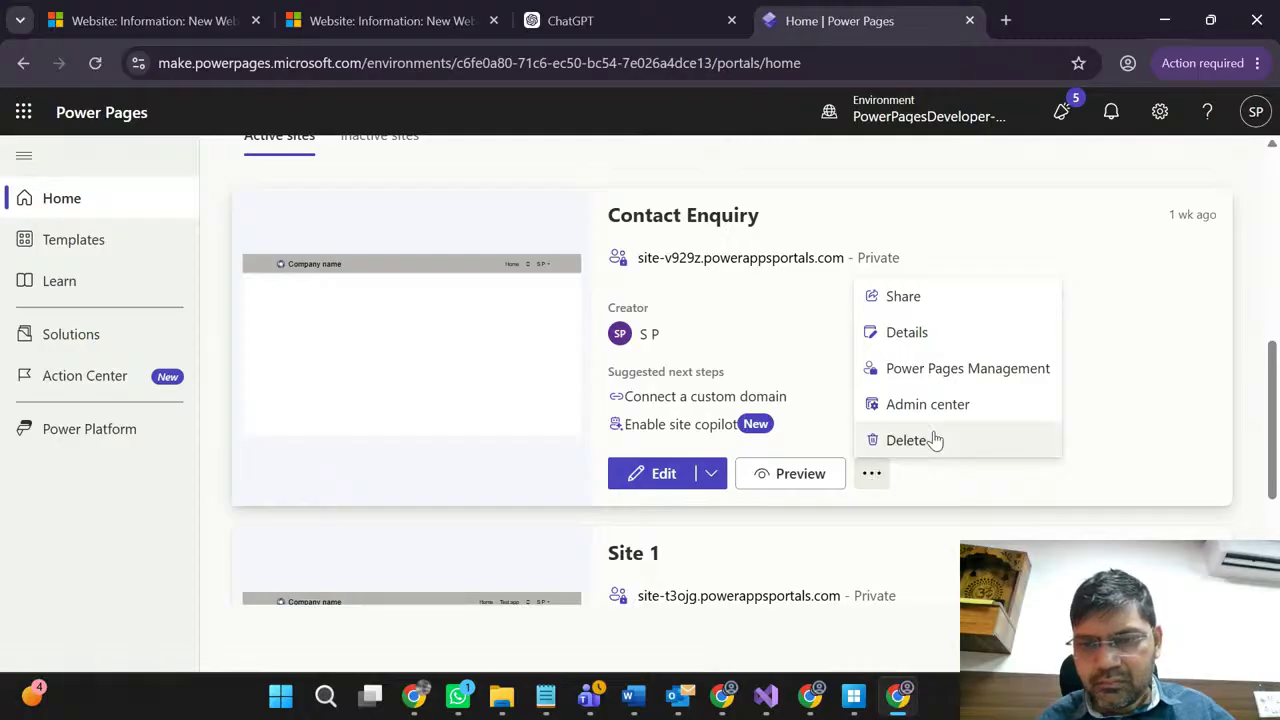
{"action": "left_click", "coordinate": [905, 334]}
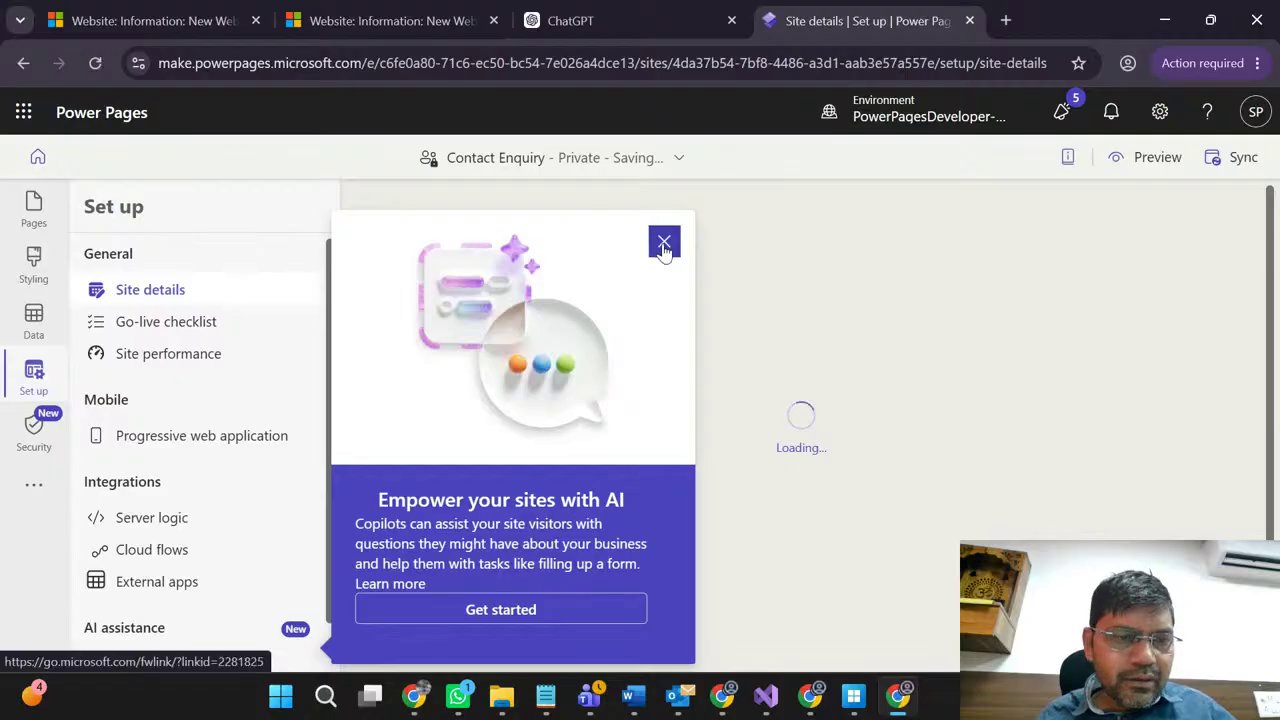
Step: Dismiss the AI popup, review Contact Enquiry's details (5/7 checks, owner, dates, English), then open Security
{"action": "left_click", "coordinate": [662, 243]}
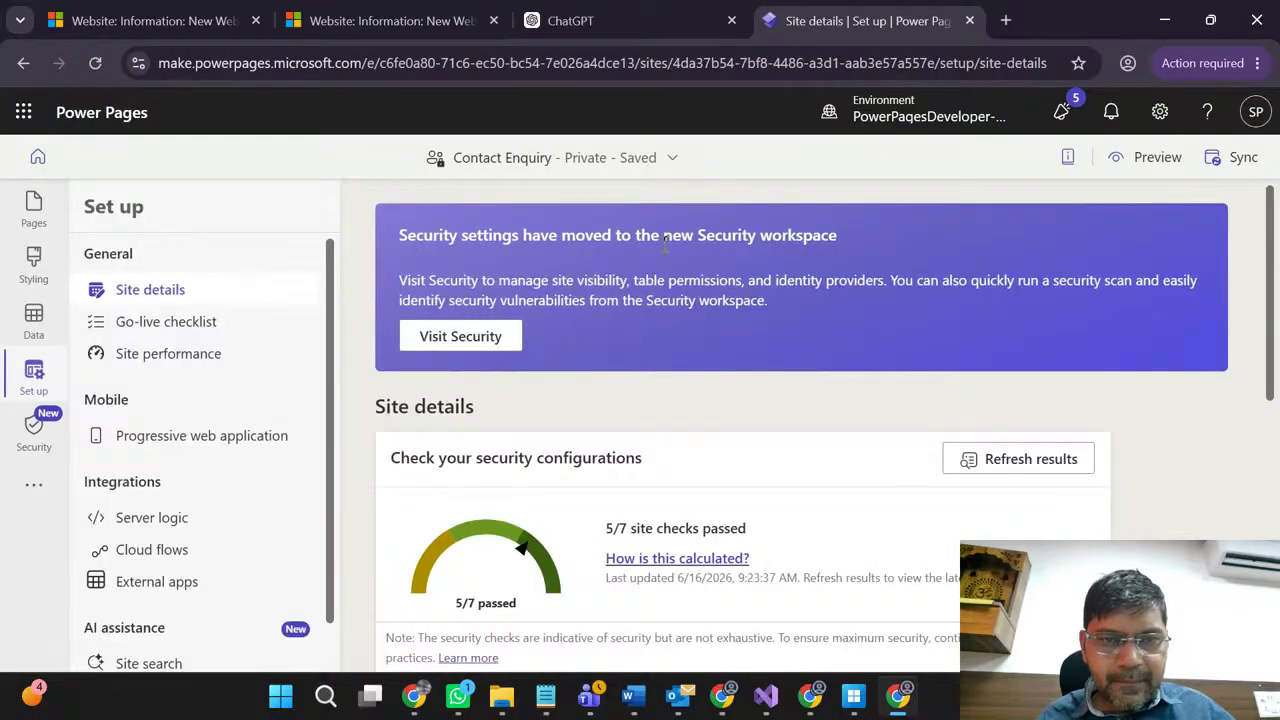
{"action": "scroll", "coordinate": [650, 380], "scroll_direction": "down", "scroll_amount": 2}
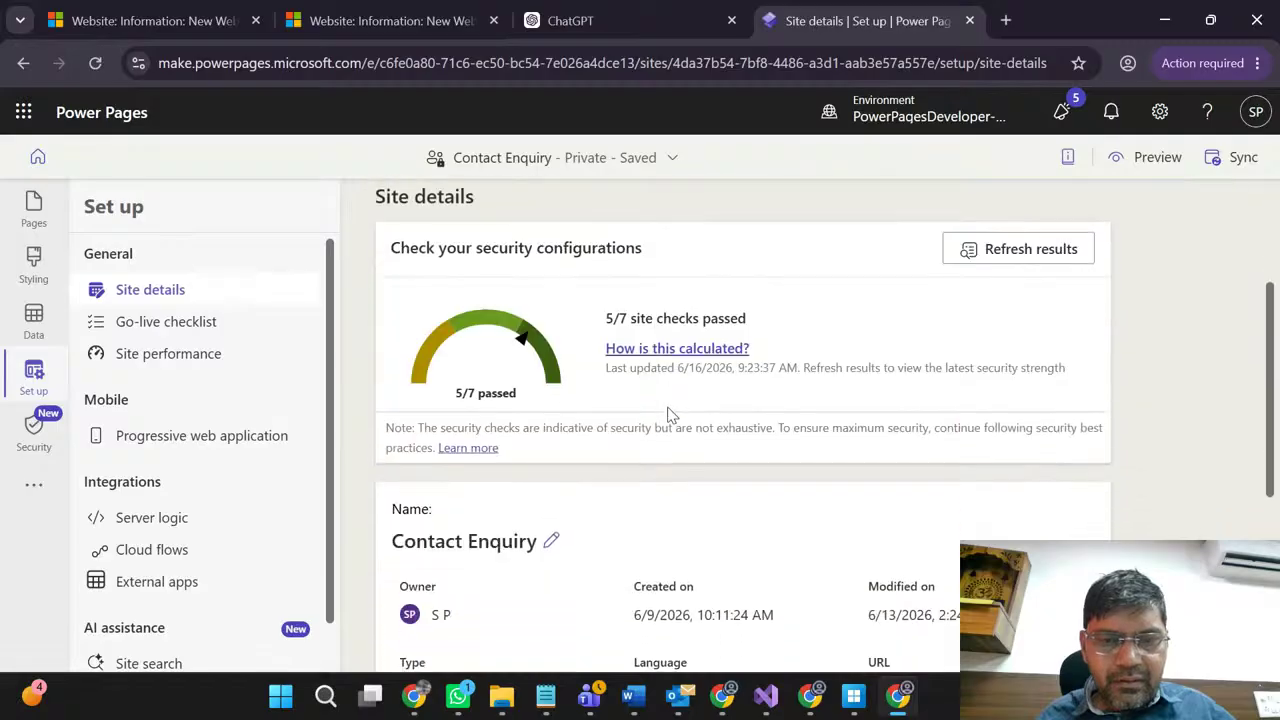
{"action": "scroll", "coordinate": [668, 415], "scroll_direction": "down", "scroll_amount": 2}
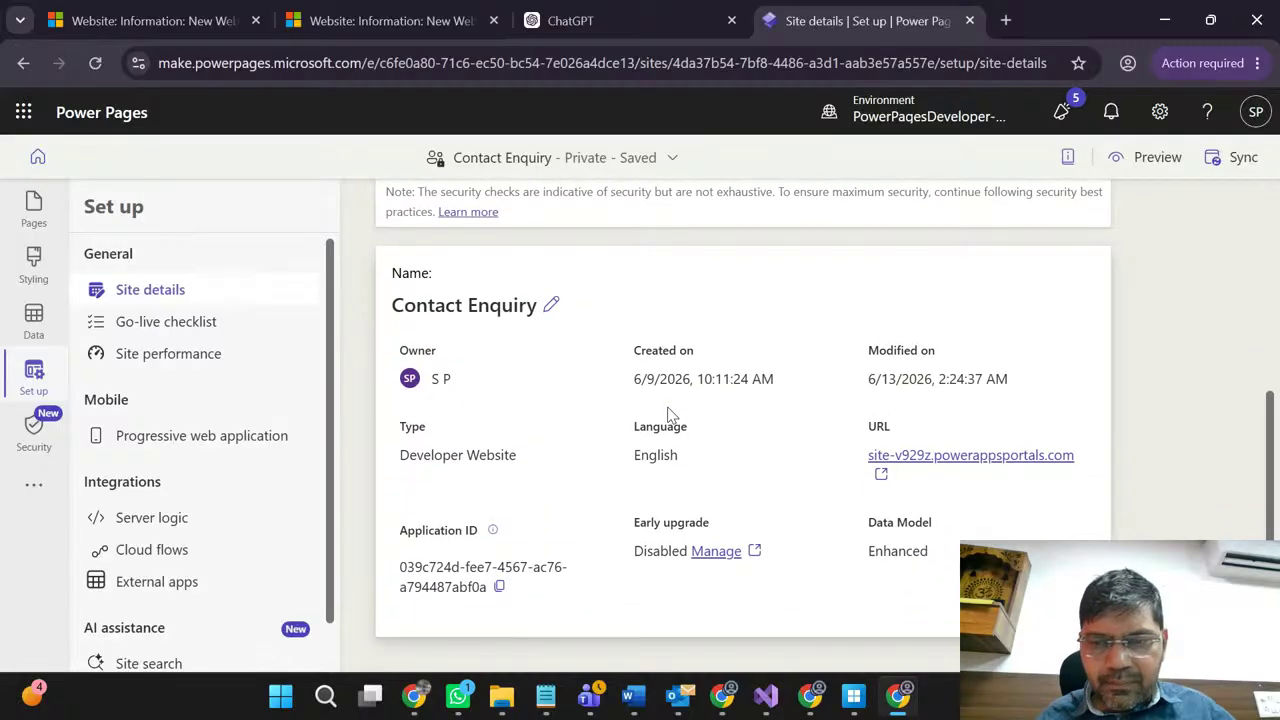
{"action": "scroll", "coordinate": [668, 415], "scroll_direction": "down", "scroll_amount": 1}
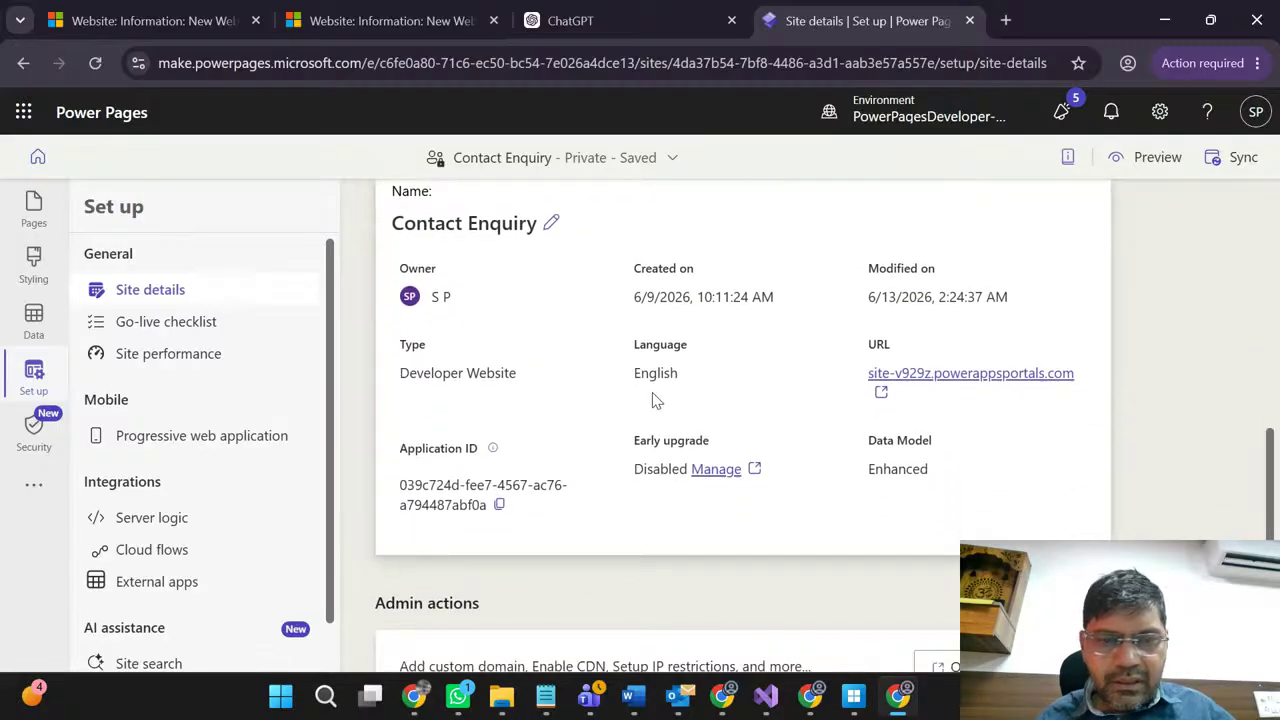
{"action": "scroll", "coordinate": [566, 380], "scroll_direction": "up", "scroll_amount": 3}
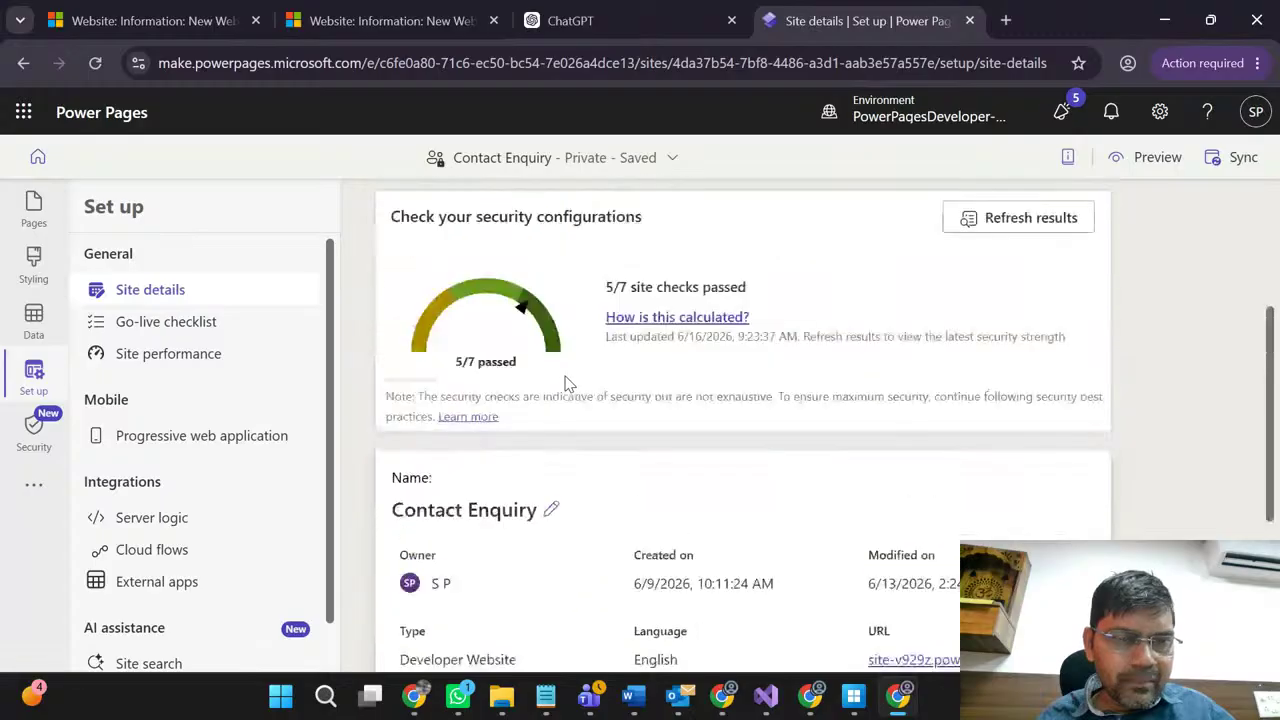
{"action": "scroll", "coordinate": [566, 382], "scroll_direction": "up", "scroll_amount": 2}
{"action": "scroll", "coordinate": [722, 337], "scroll_direction": "up", "scroll_amount": 2}
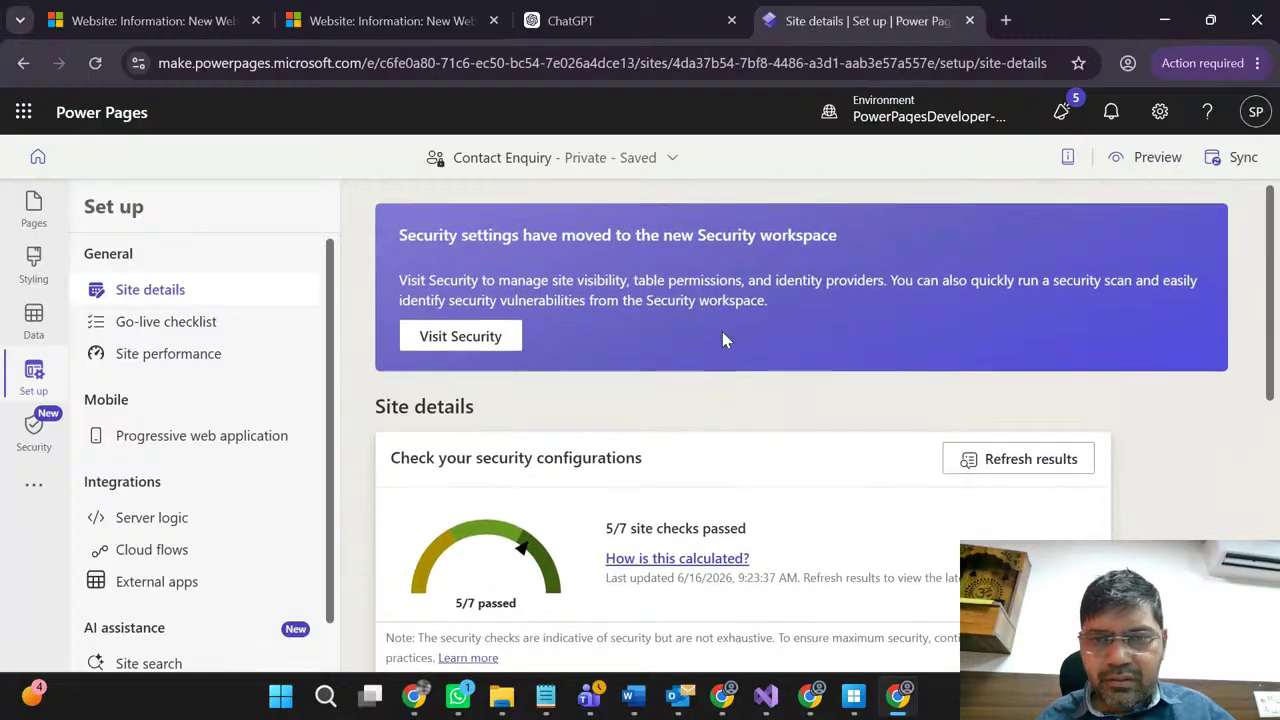
{"action": "scroll", "coordinate": [723, 334], "scroll_direction": "down", "scroll_amount": 2}
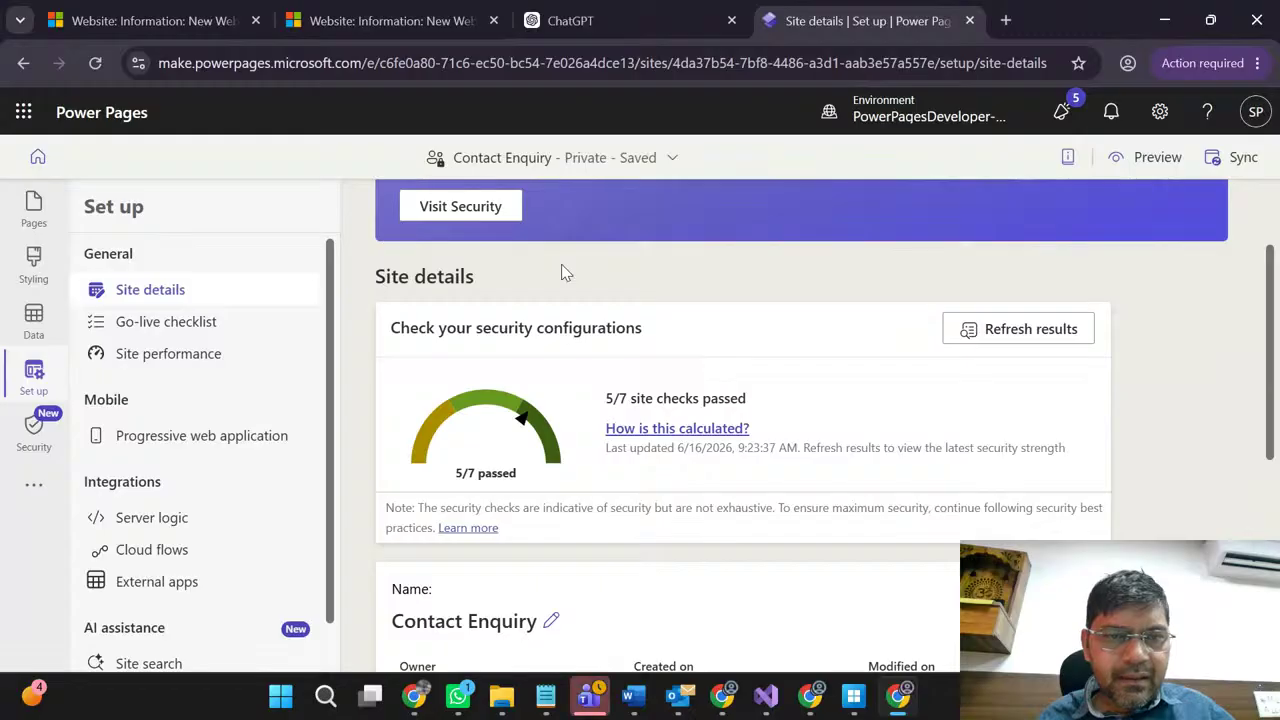
{"action": "left_click", "coordinate": [461, 207]}
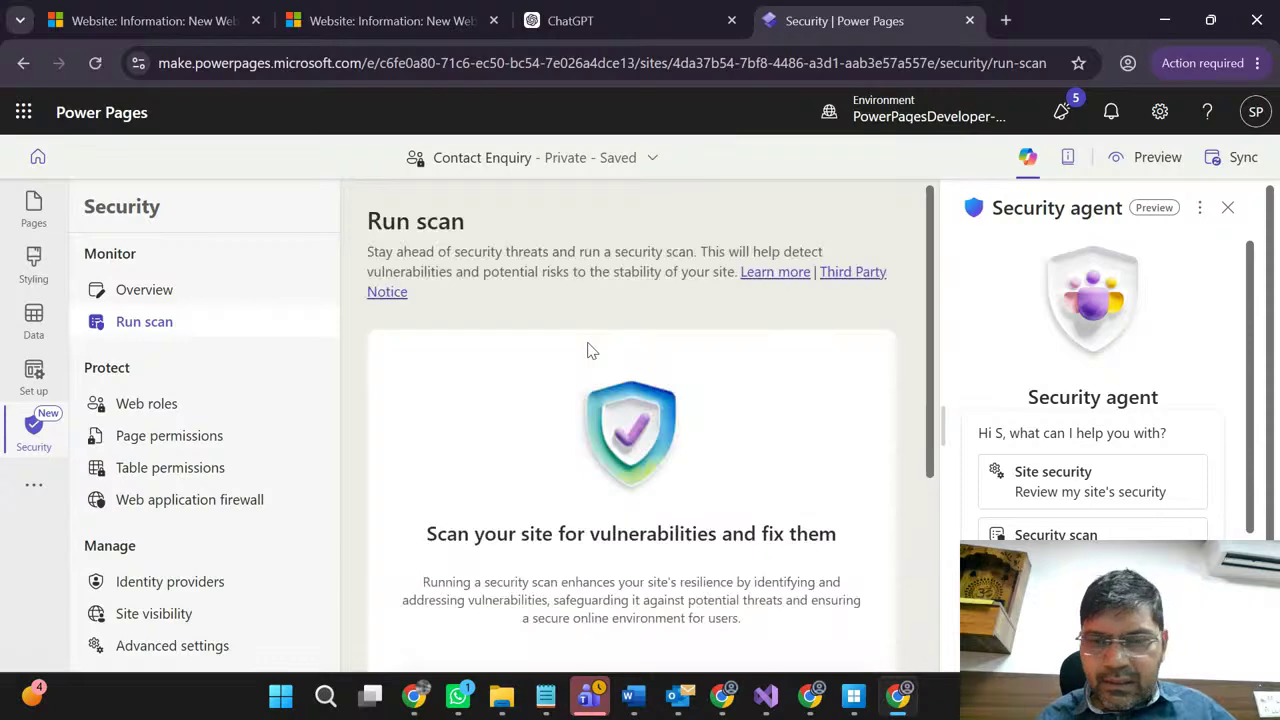
Step: Look through the Run scan, Web roles, Page permissions and Table permissions pages
{"action": "scroll", "coordinate": [591, 350], "scroll_direction": "down", "scroll_amount": 3}
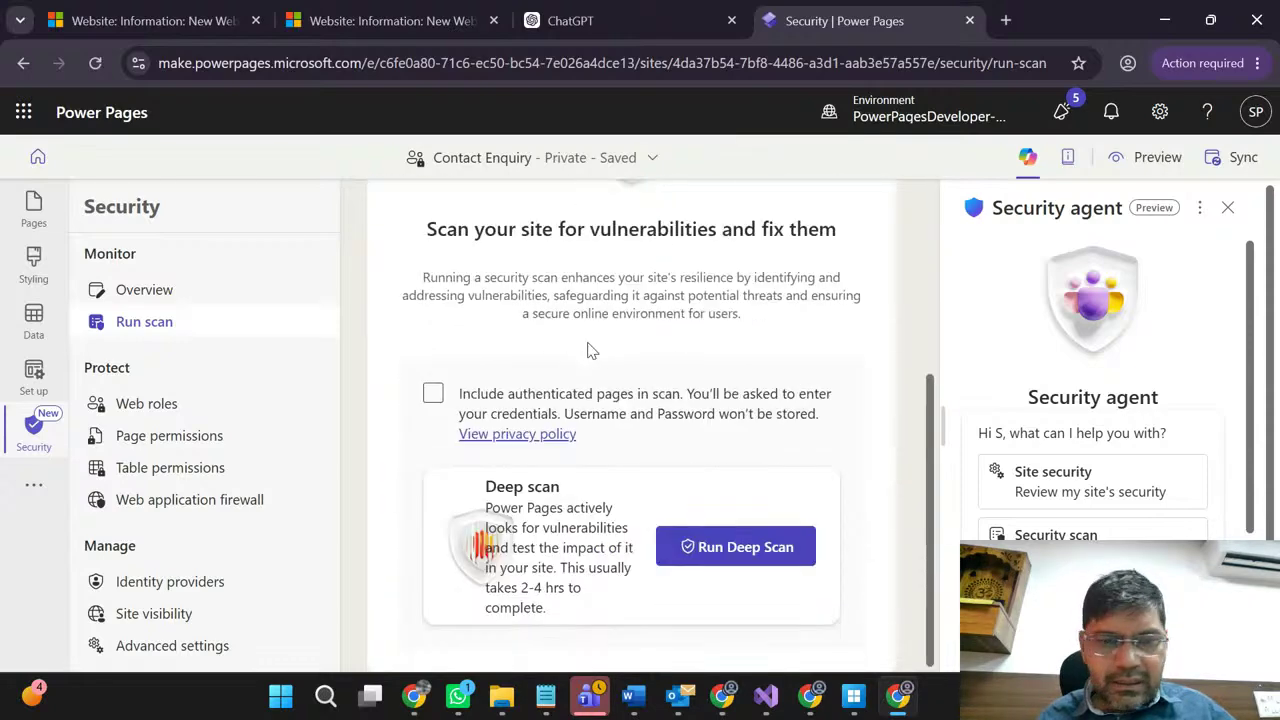
{"action": "left_click", "coordinate": [174, 410]}
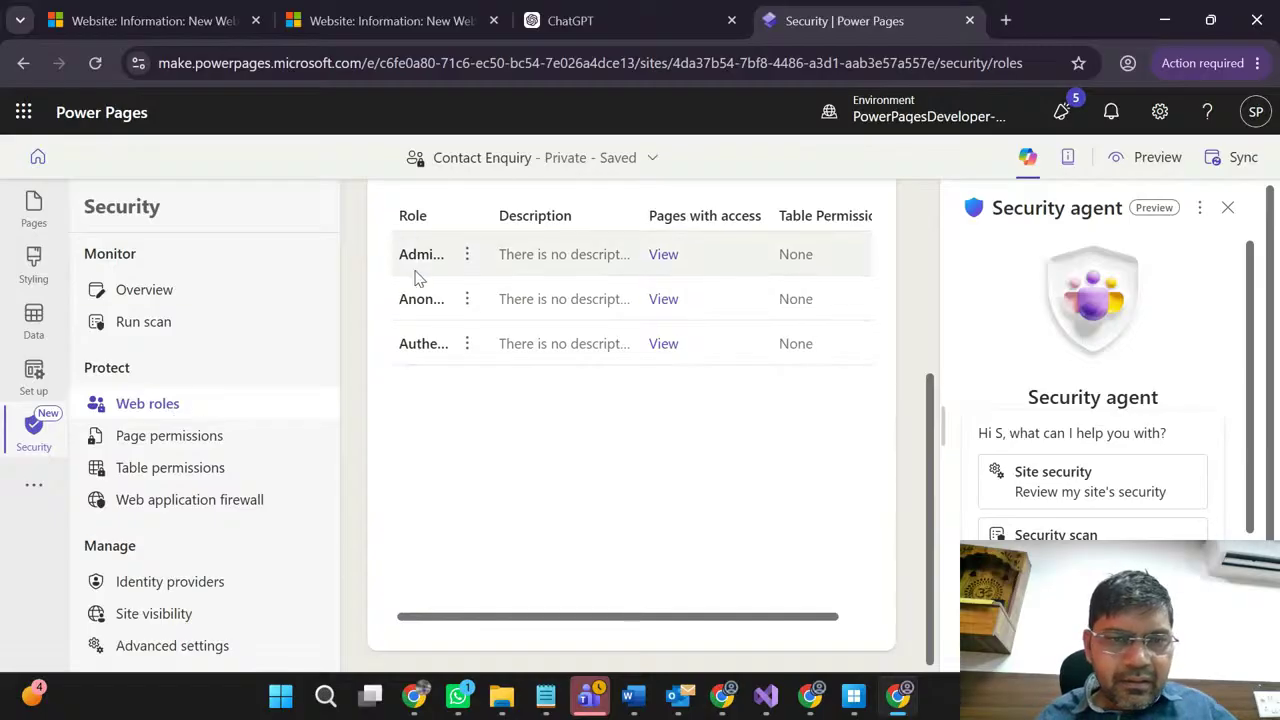
{"action": "left_click", "coordinate": [150, 440]}
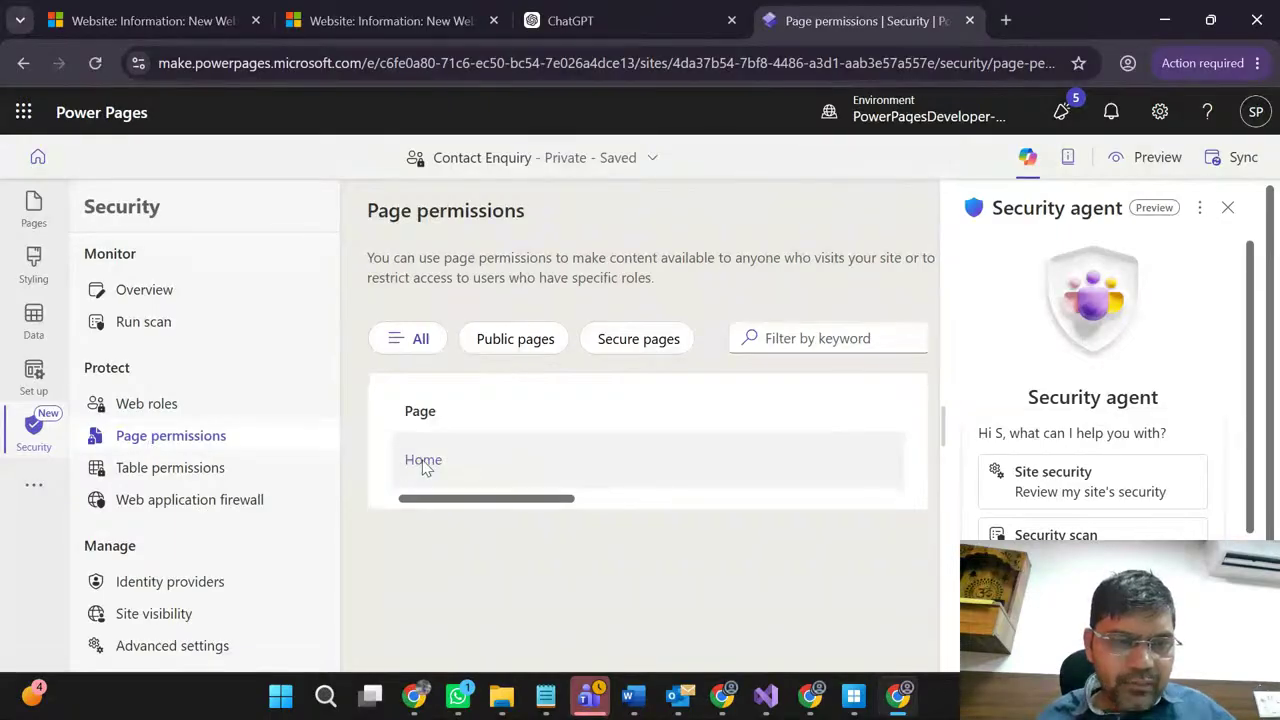
{"action": "left_click", "coordinate": [172, 470]}
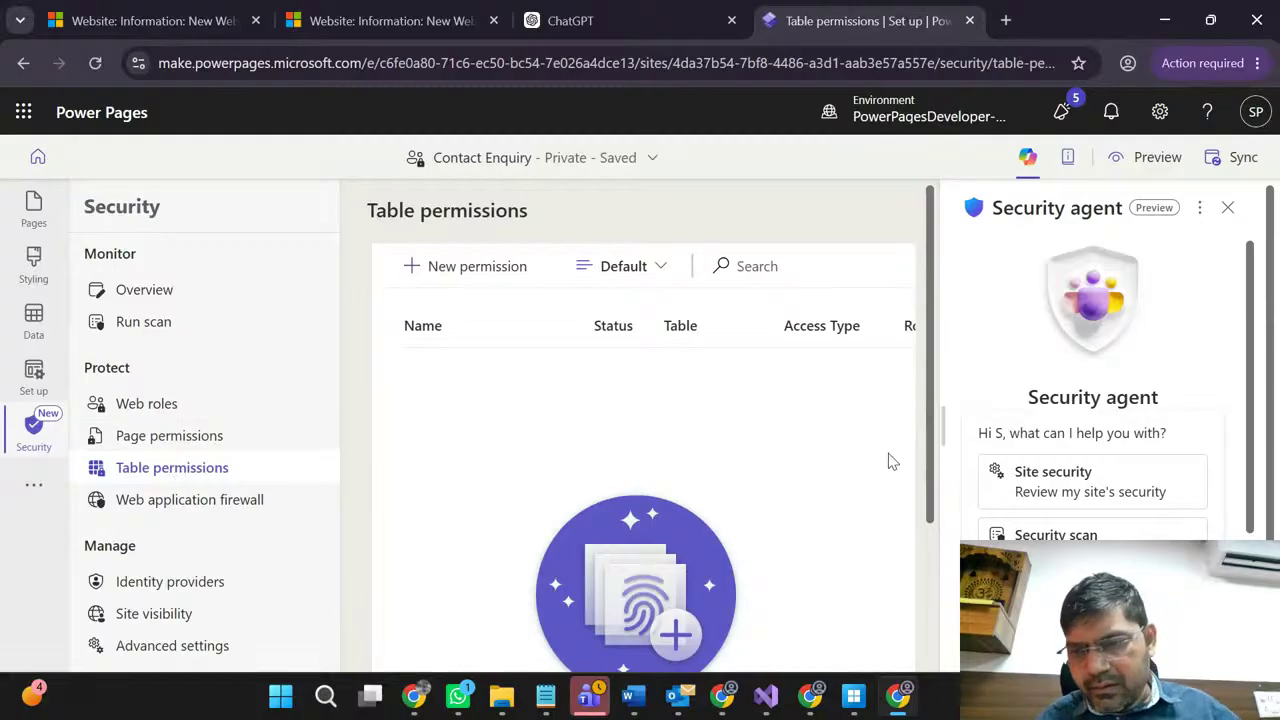
Step: Review the table permissions and advanced CSP settings, then return to the Web roles list
{"action": "scroll", "coordinate": [930, 440], "scroll_direction": "down", "scroll_amount": 2}
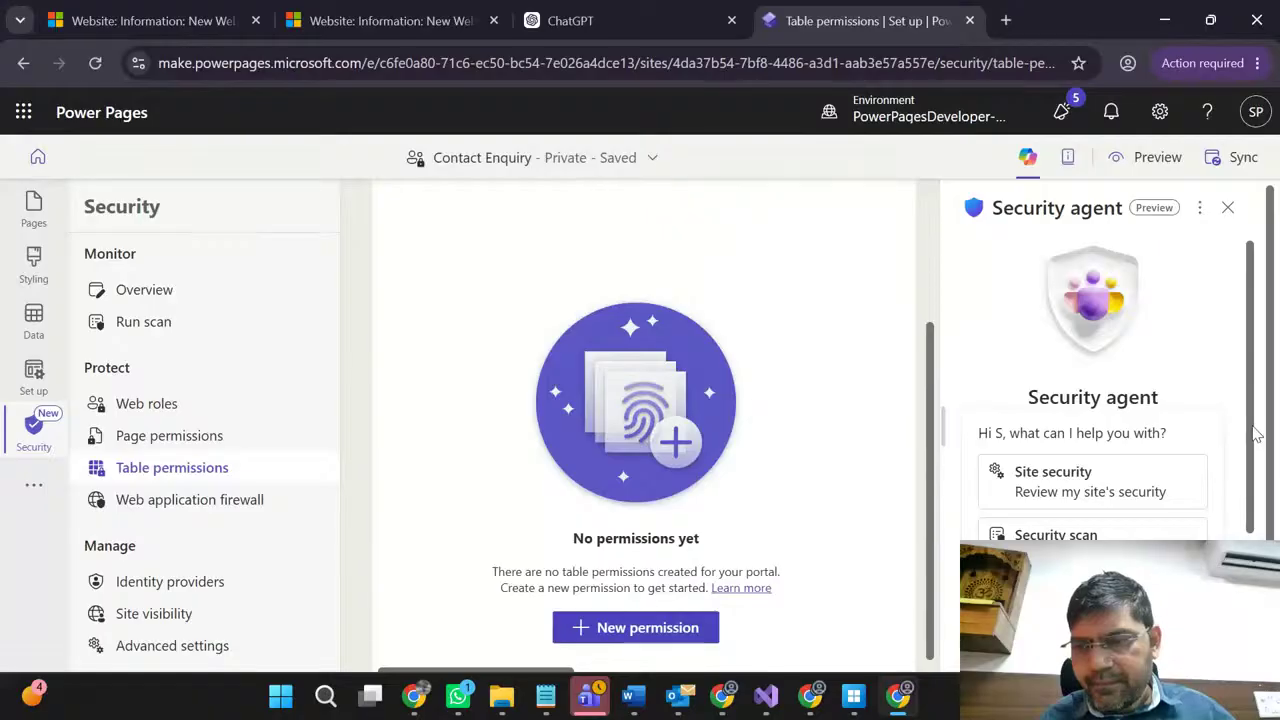
{"action": "scroll", "coordinate": [1257, 435], "scroll_direction": "down", "scroll_amount": 1}
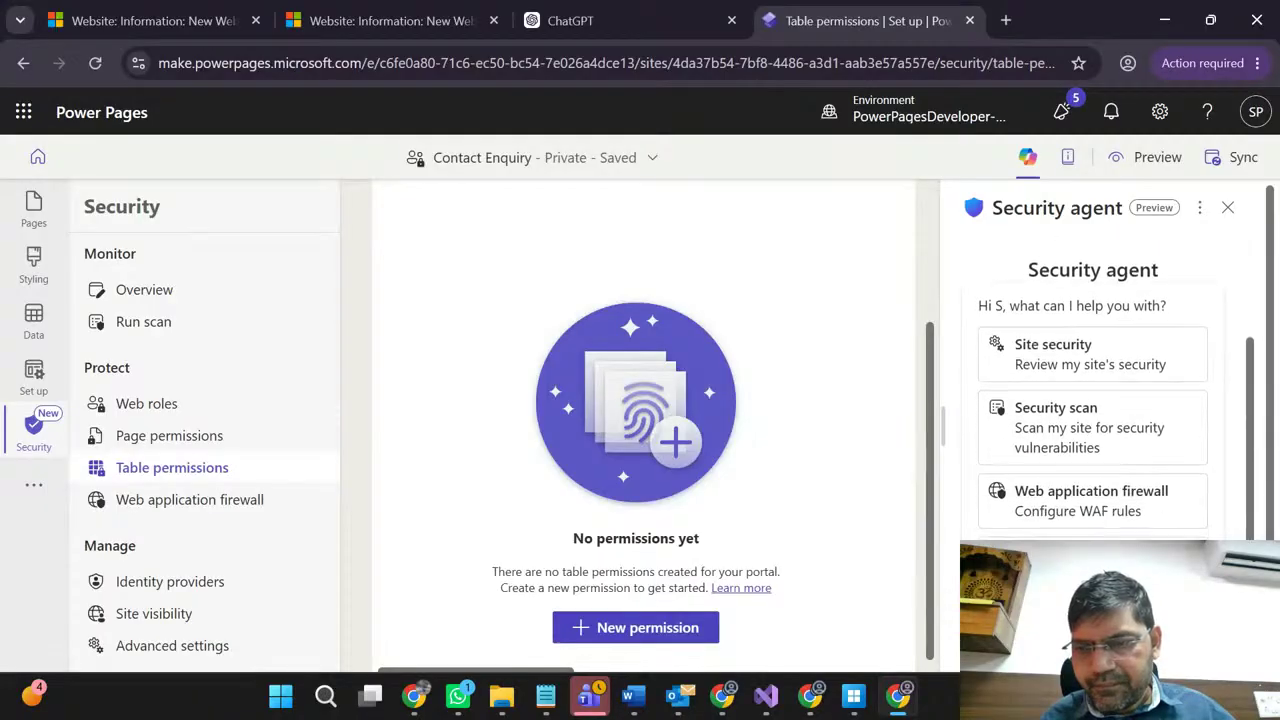
{"action": "scroll", "coordinate": [1255, 393], "scroll_direction": "up", "scroll_amount": 1}
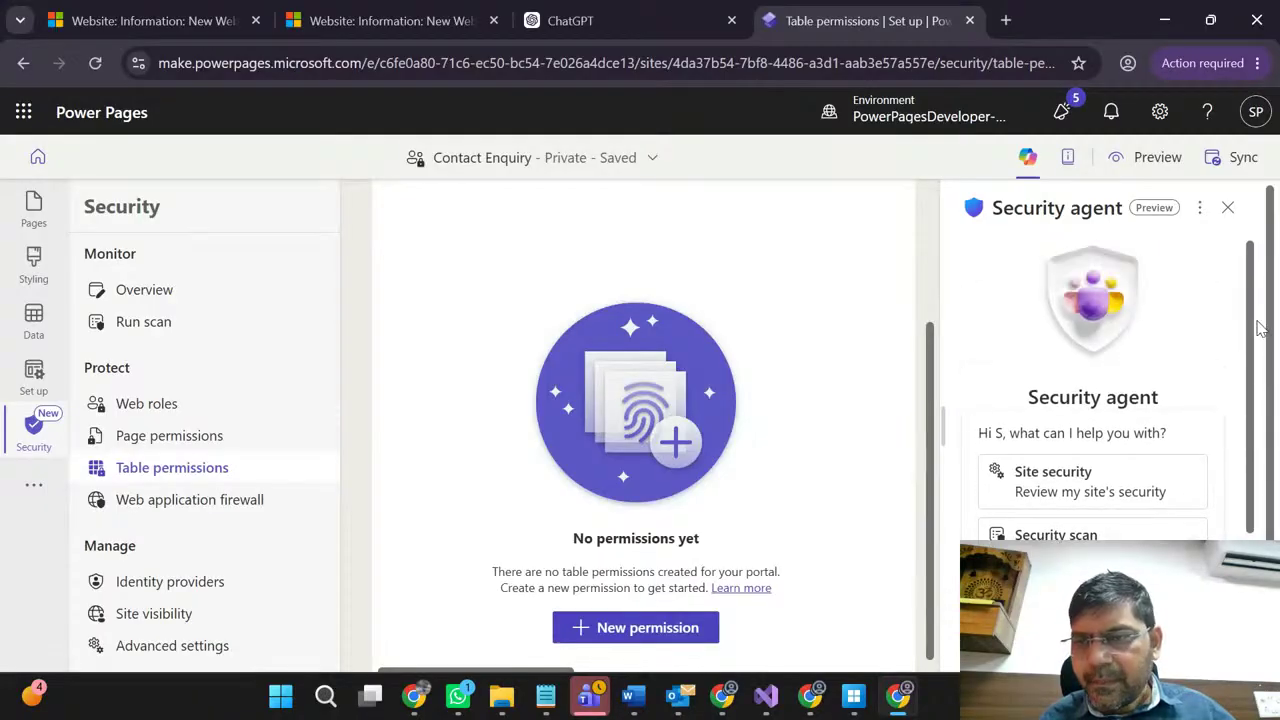
{"action": "scroll", "coordinate": [1273, 315], "scroll_direction": "down", "scroll_amount": 1}
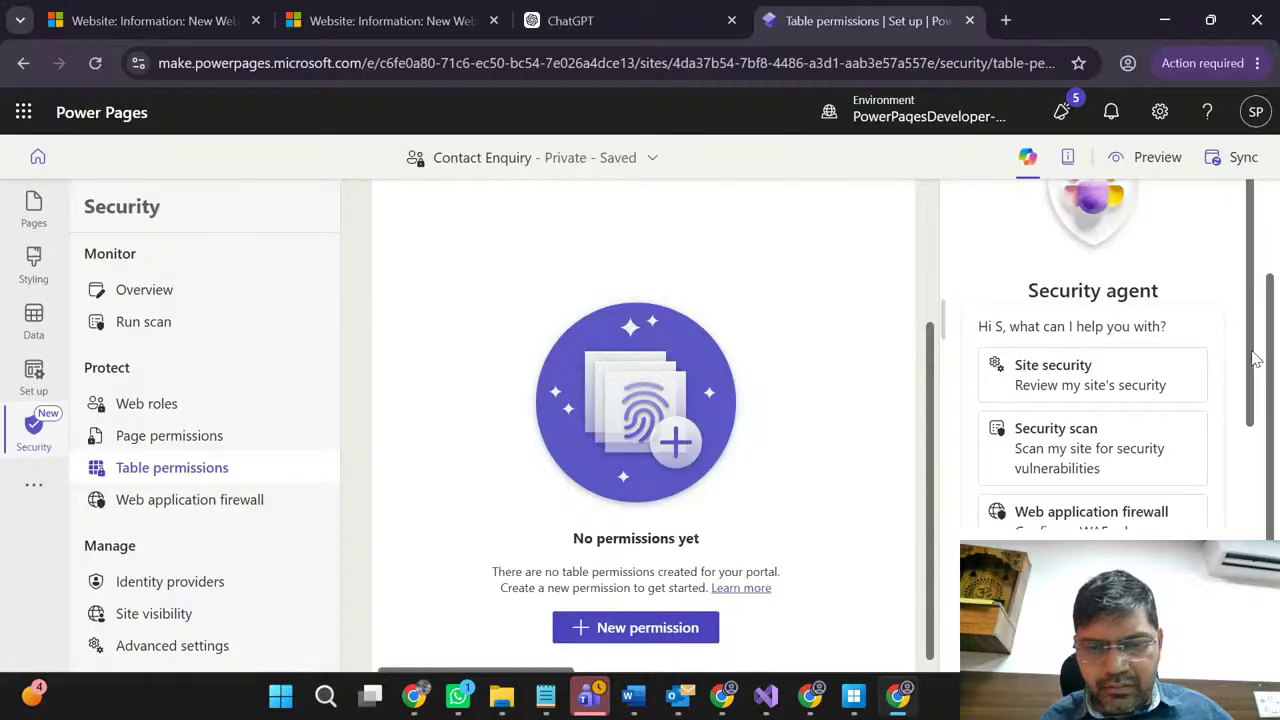
{"action": "scroll", "coordinate": [1251, 357], "scroll_direction": "down", "scroll_amount": 1}
{"action": "scroll", "coordinate": [1251, 335], "scroll_direction": "up", "scroll_amount": 1}
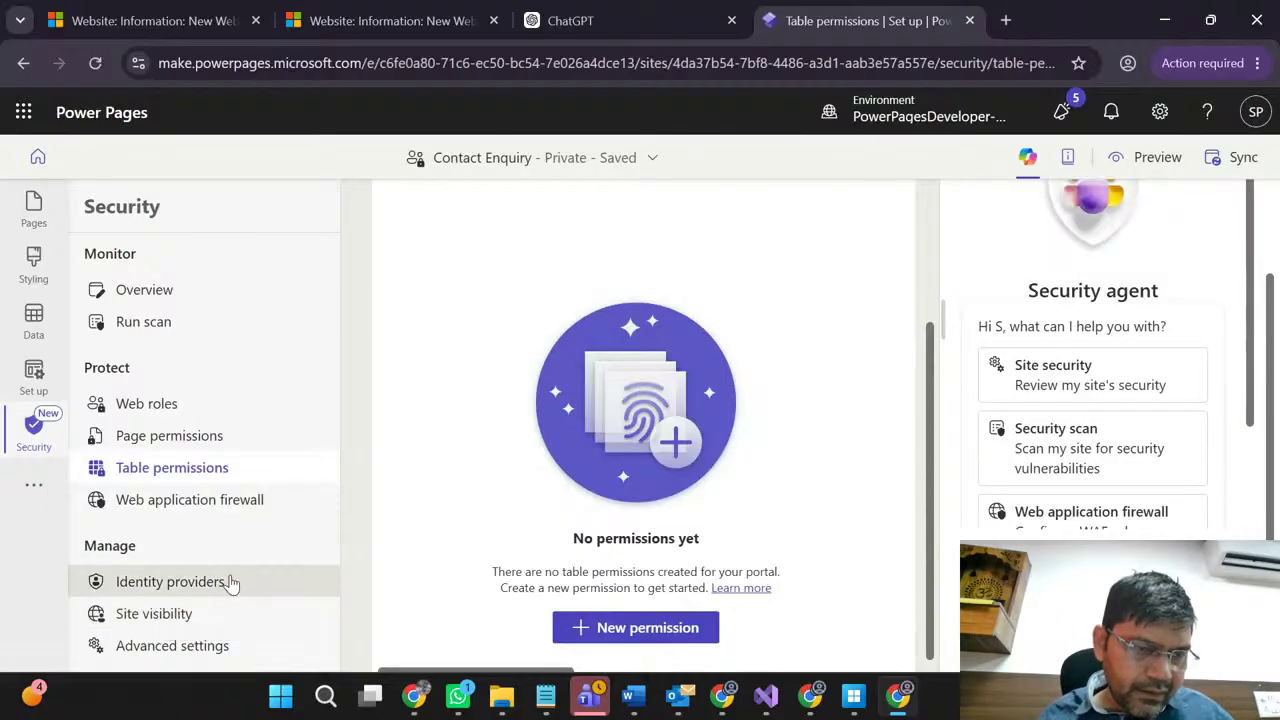
{"action": "left_click", "coordinate": [150, 648]}
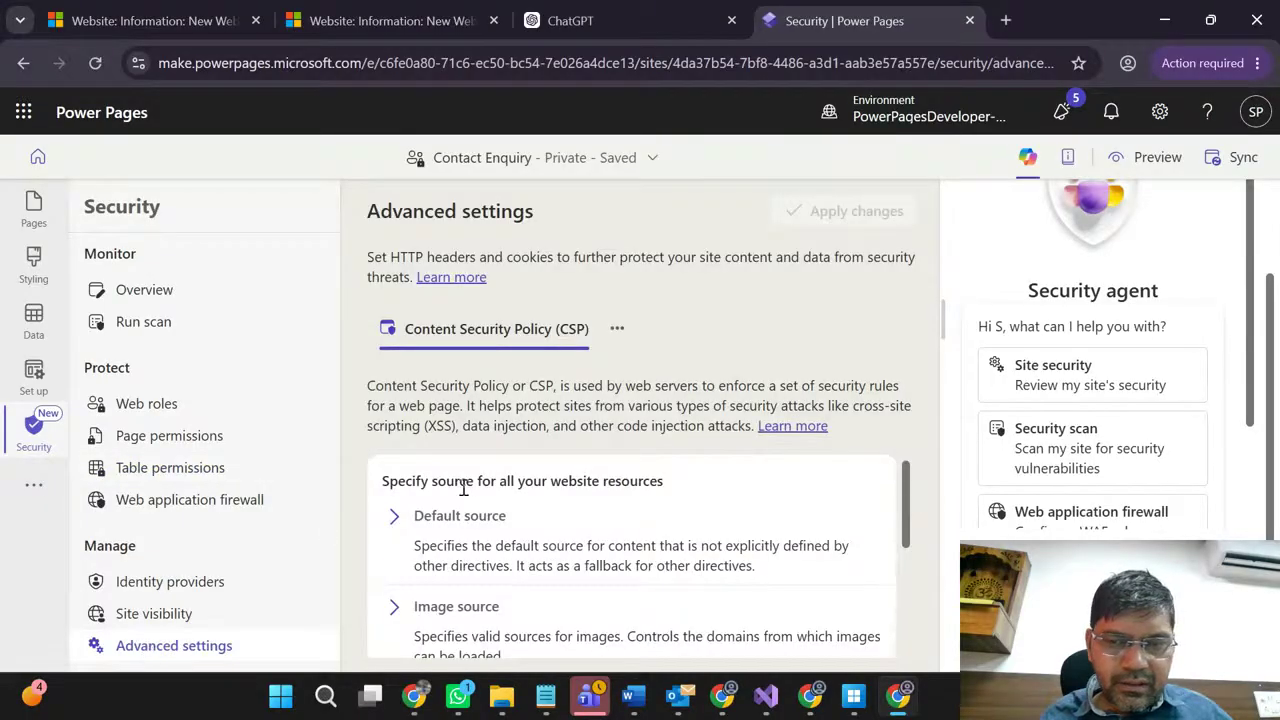
{"action": "scroll", "coordinate": [457, 486], "scroll_direction": "down", "scroll_amount": 3}
{"action": "scroll", "coordinate": [495, 478], "scroll_direction": "down", "scroll_amount": 1}
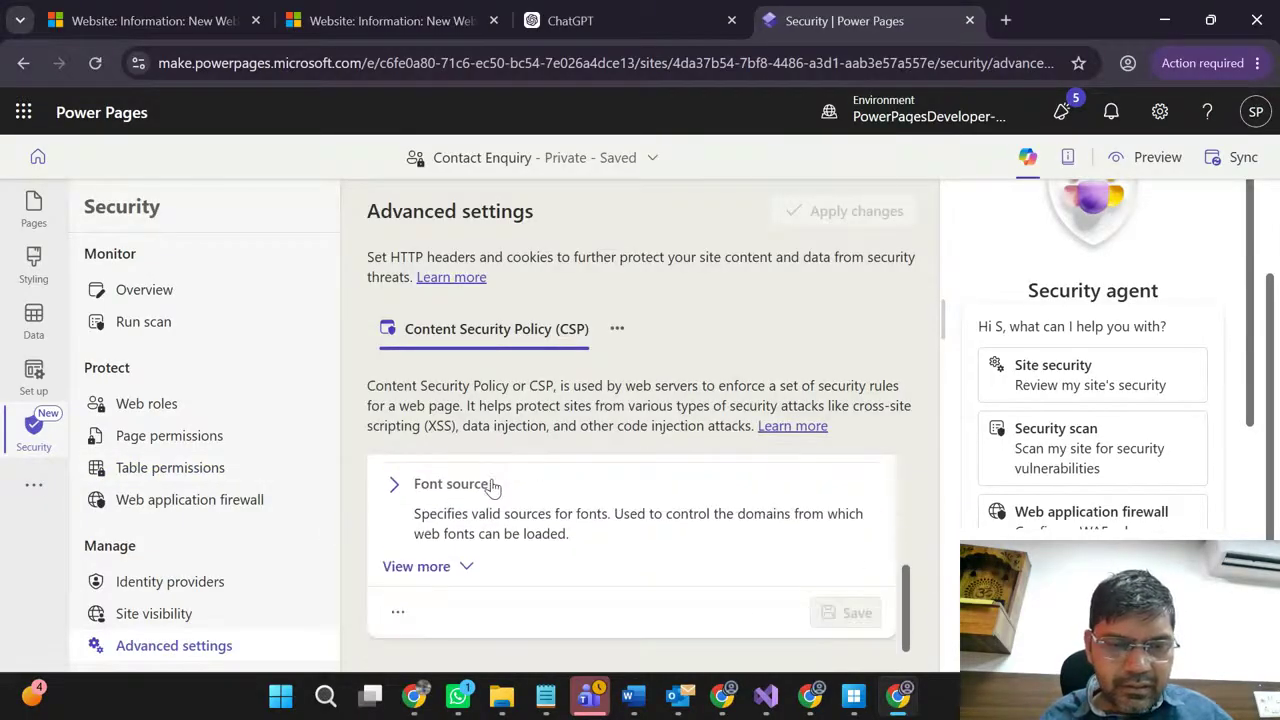
{"action": "scroll", "coordinate": [495, 486], "scroll_direction": "up", "scroll_amount": 4}
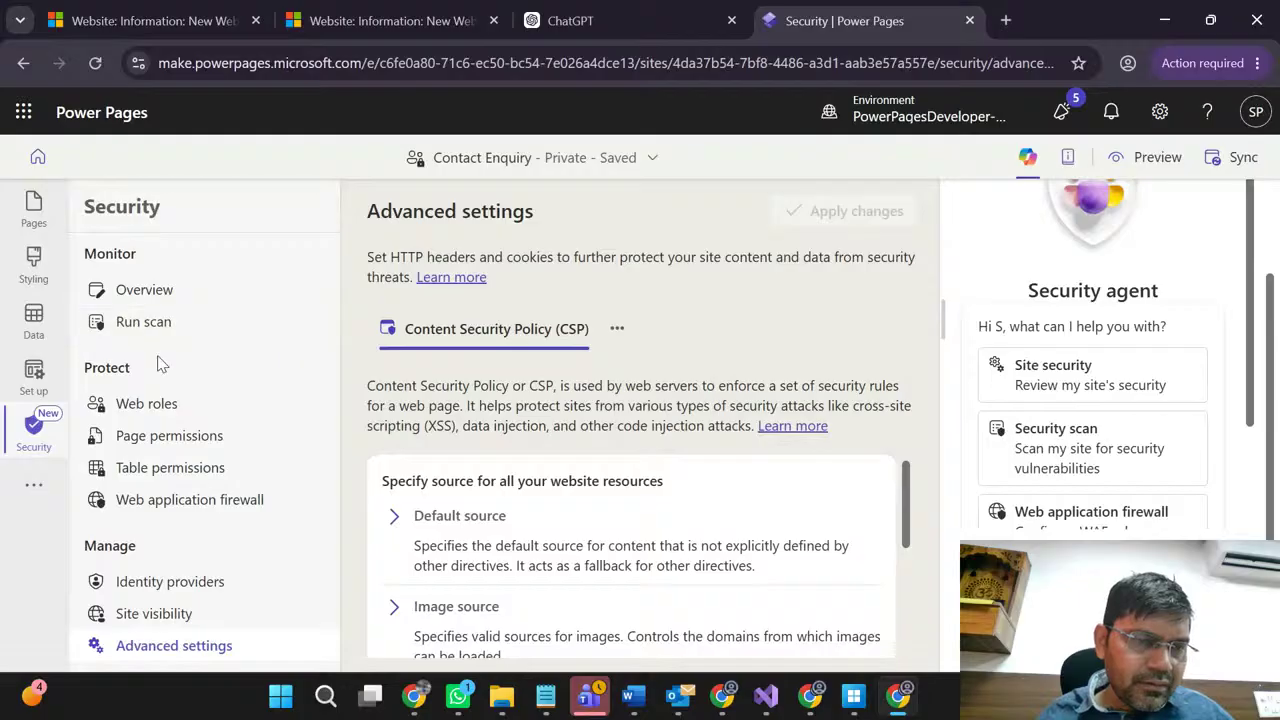
{"action": "left_click", "coordinate": [147, 407]}
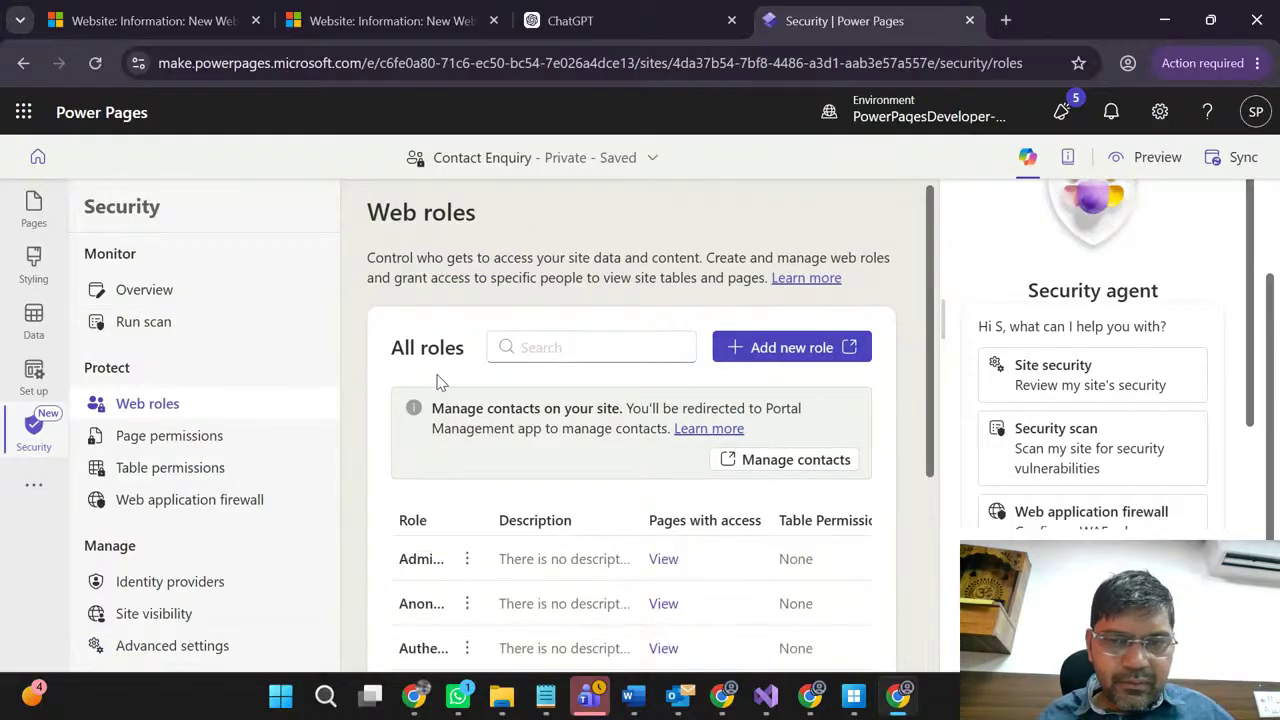
Step: Check which pages the first web role can access, then close that list
{"action": "scroll", "coordinate": [560, 405], "scroll_direction": "down", "scroll_amount": 2}
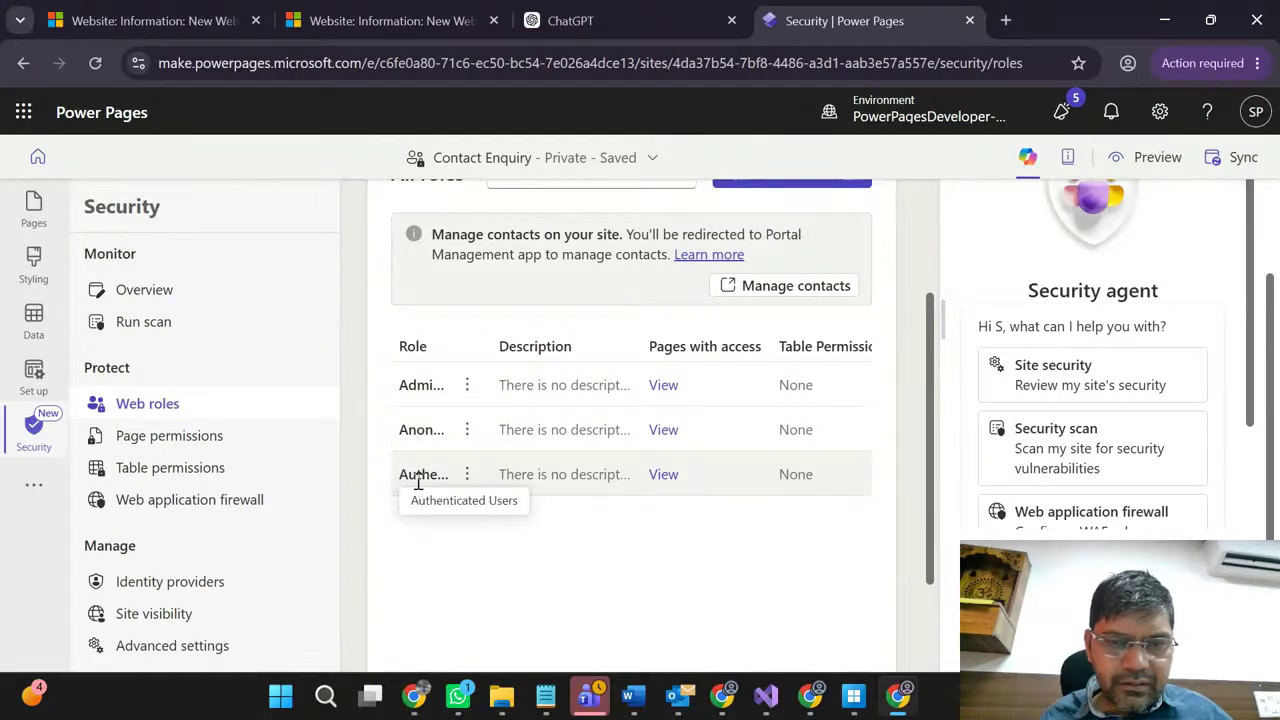
{"action": "left_click", "coordinate": [663, 387]}
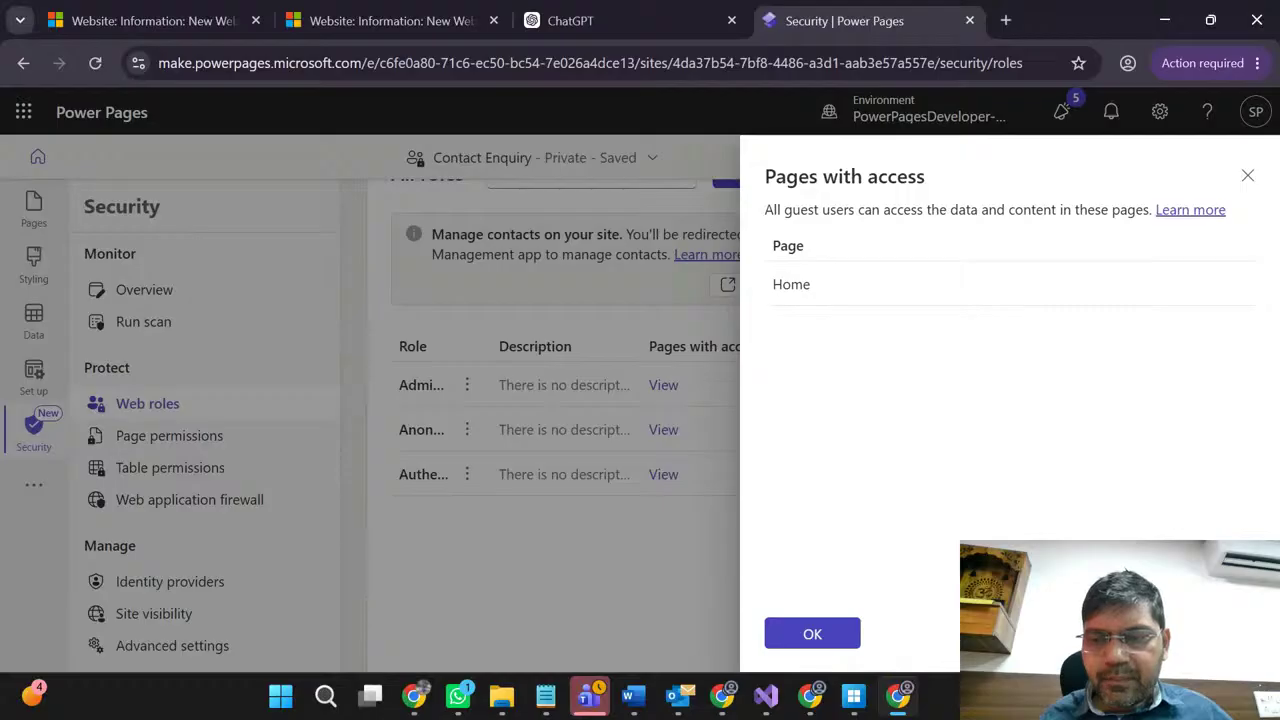
{"action": "left_click", "coordinate": [812, 634]}
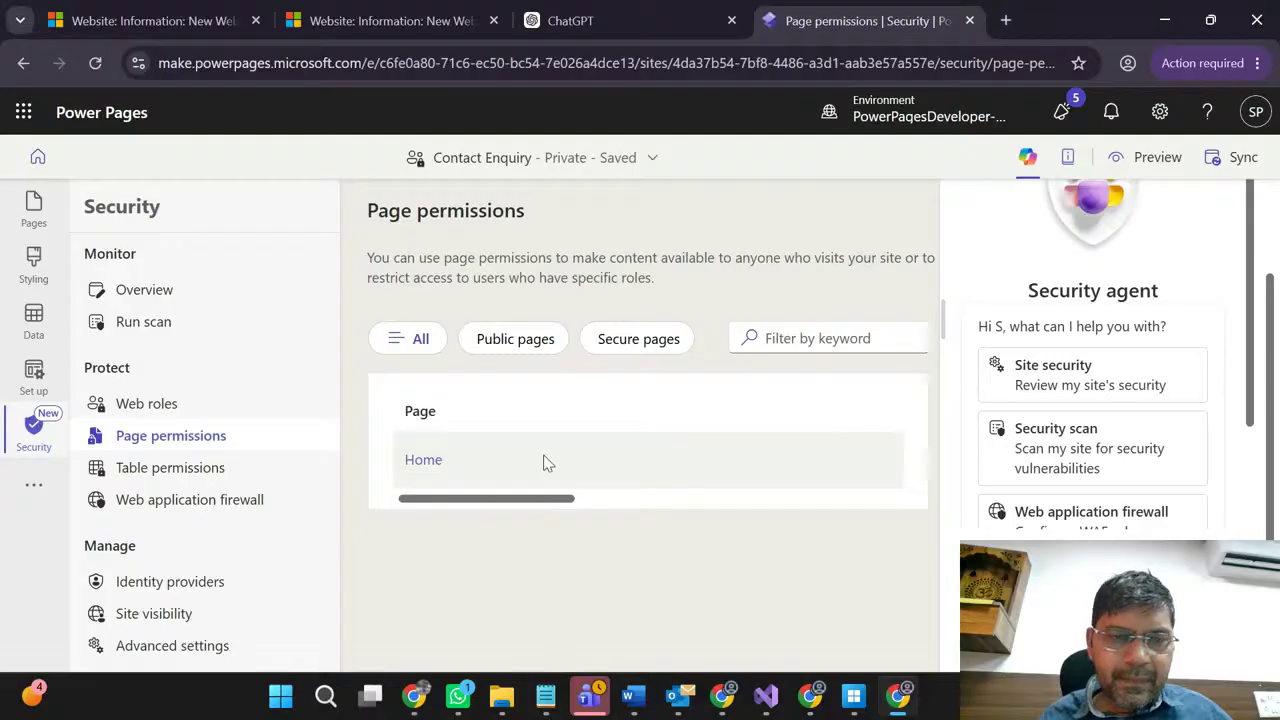
Step: Reopen the site's Web roles page and start adding a new role
{"action": "left_click", "coordinate": [157, 407]}
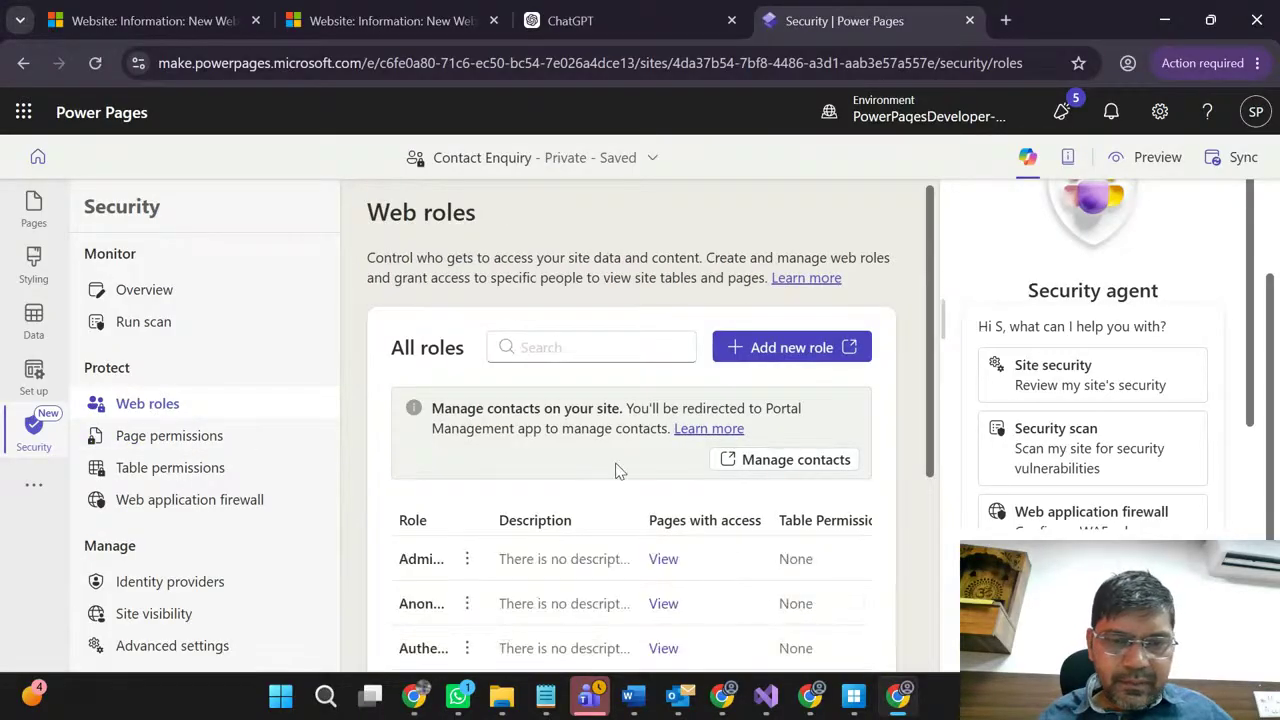
{"action": "scroll", "coordinate": [617, 466], "scroll_direction": "down", "scroll_amount": 2}
{"action": "scroll", "coordinate": [490, 328], "scroll_direction": "up", "scroll_amount": 2}
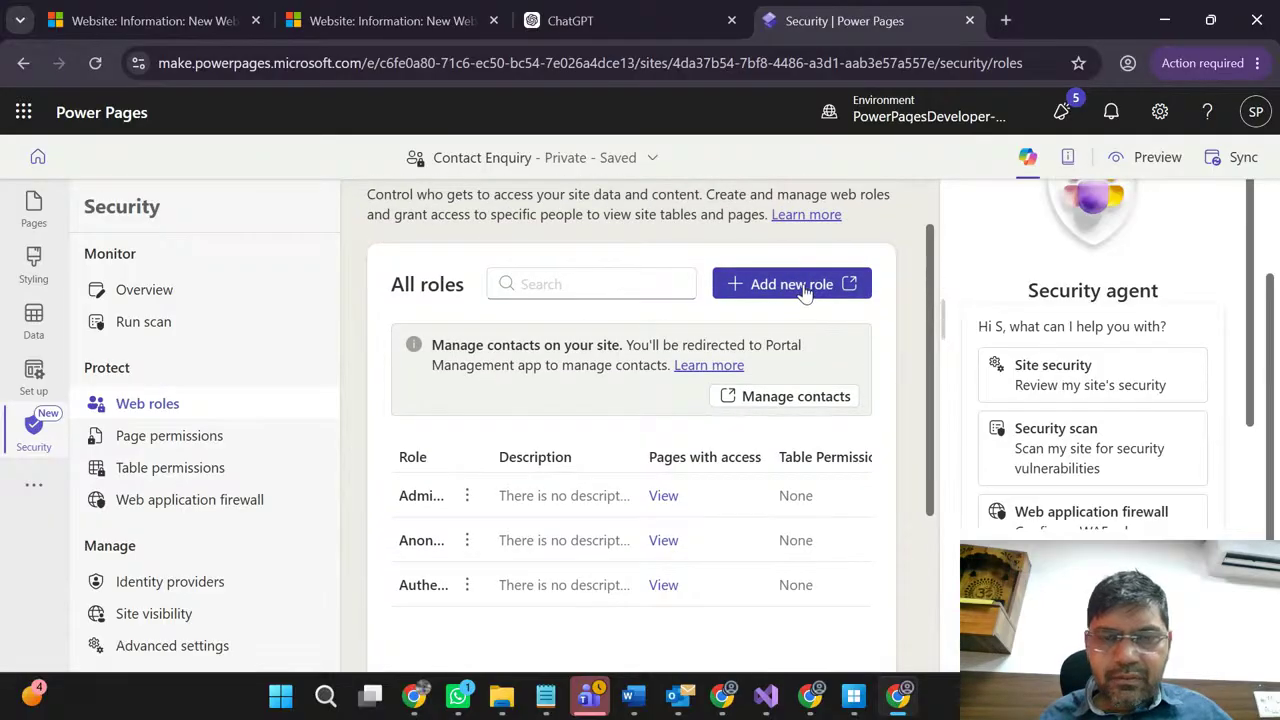
{"action": "left_click", "coordinate": [806, 287]}
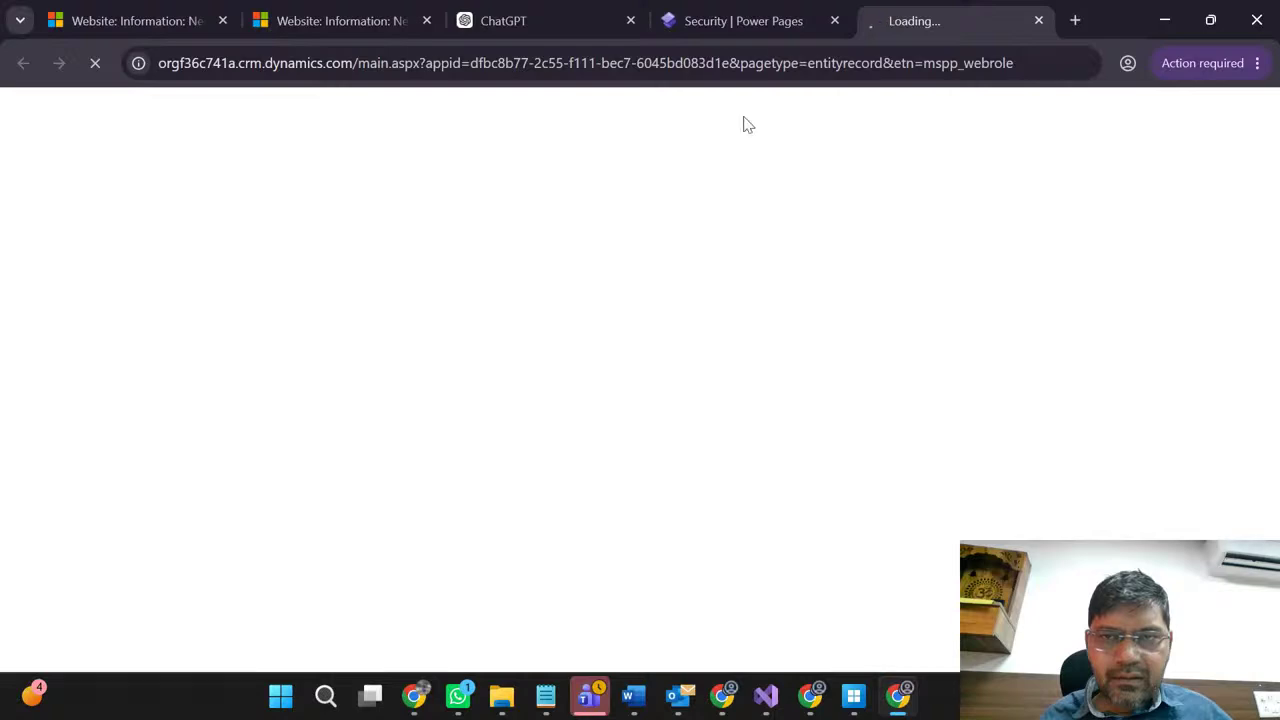
Step: Switch between browser tabs until the blank New Web Role form has loaded
{"action": "left_click", "coordinate": [728, 20]}
{"action": "left_click", "coordinate": [960, 8]}
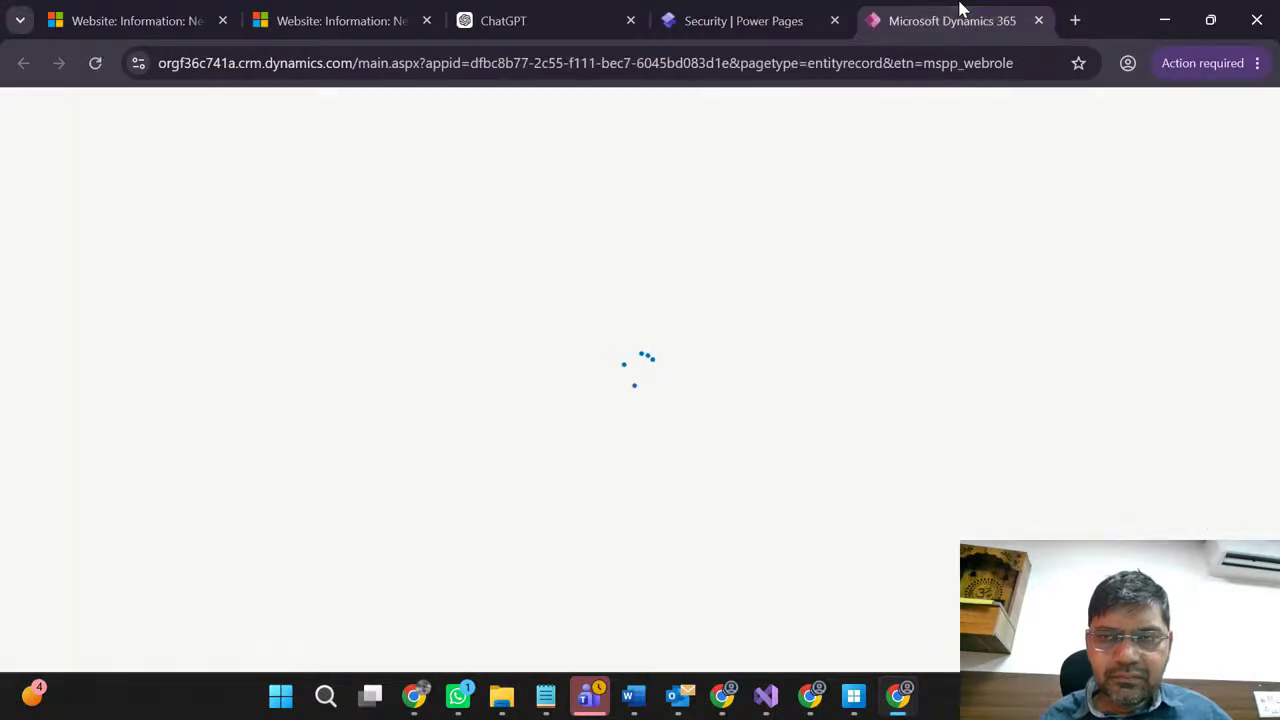
{"action": "left_click", "coordinate": [777, 12]}
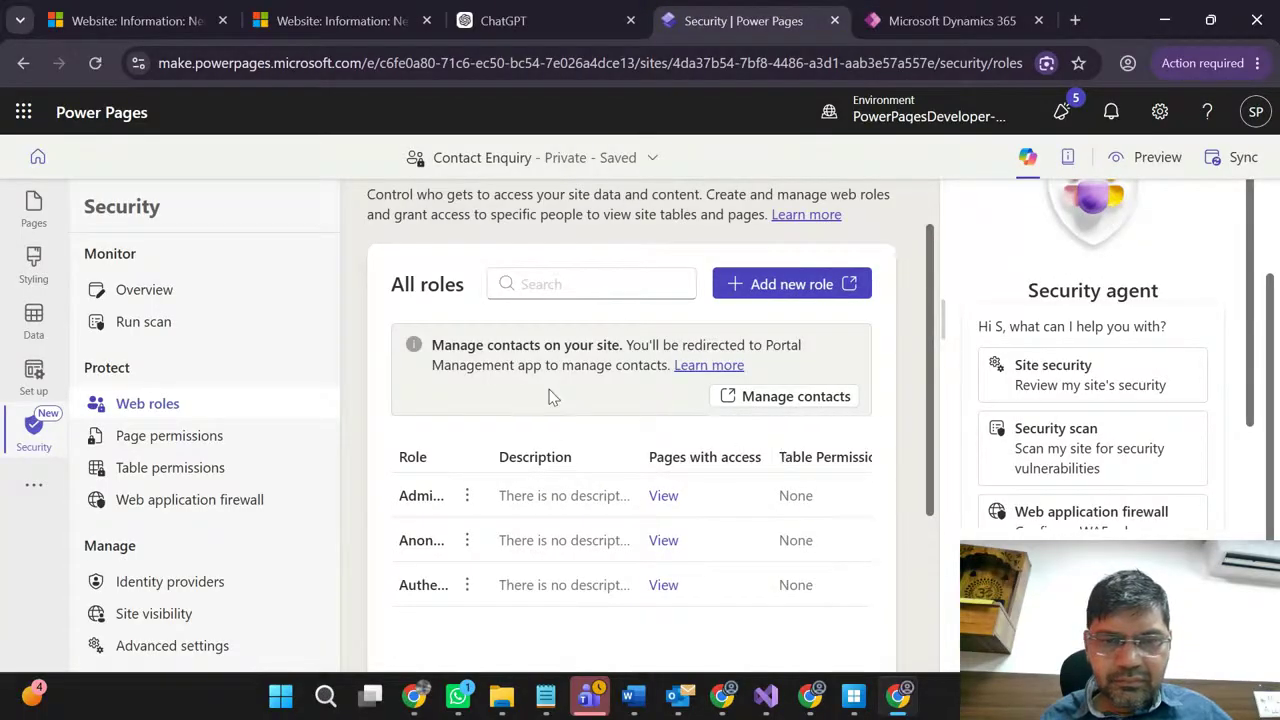
{"action": "scroll", "coordinate": [548, 397], "scroll_direction": "down", "scroll_amount": 3}
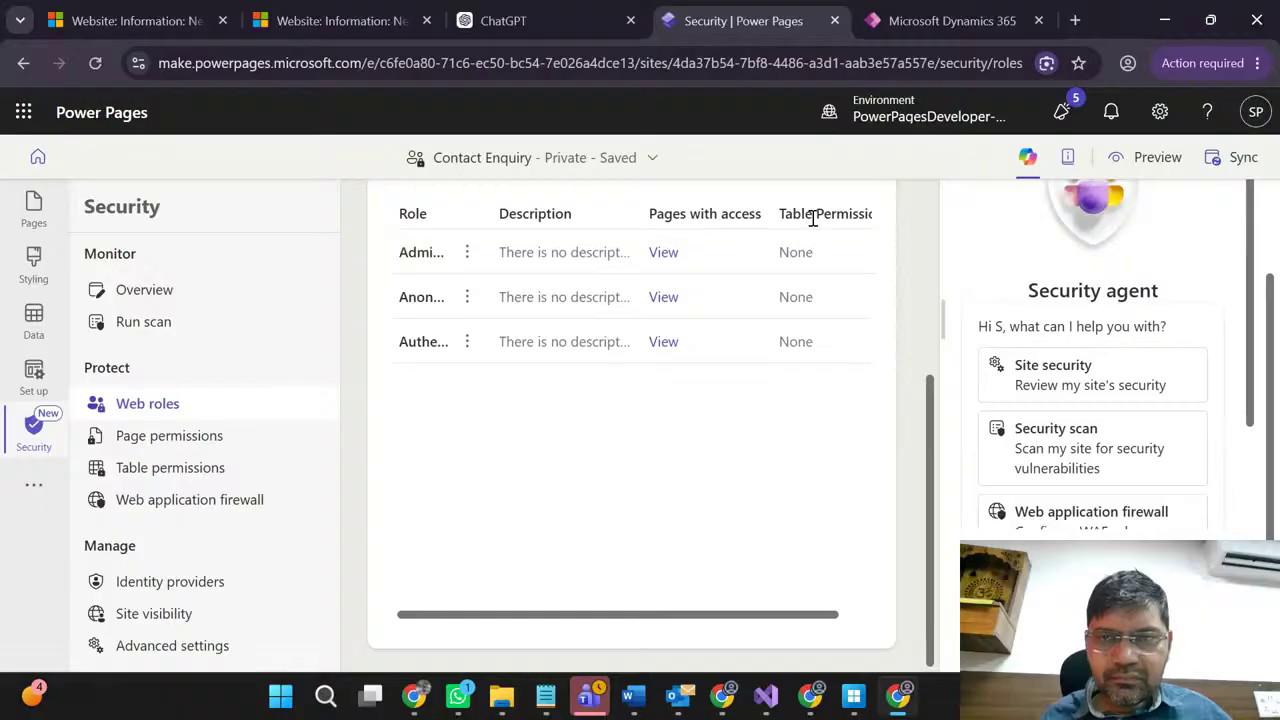
{"action": "left_click", "coordinate": [940, 21]}
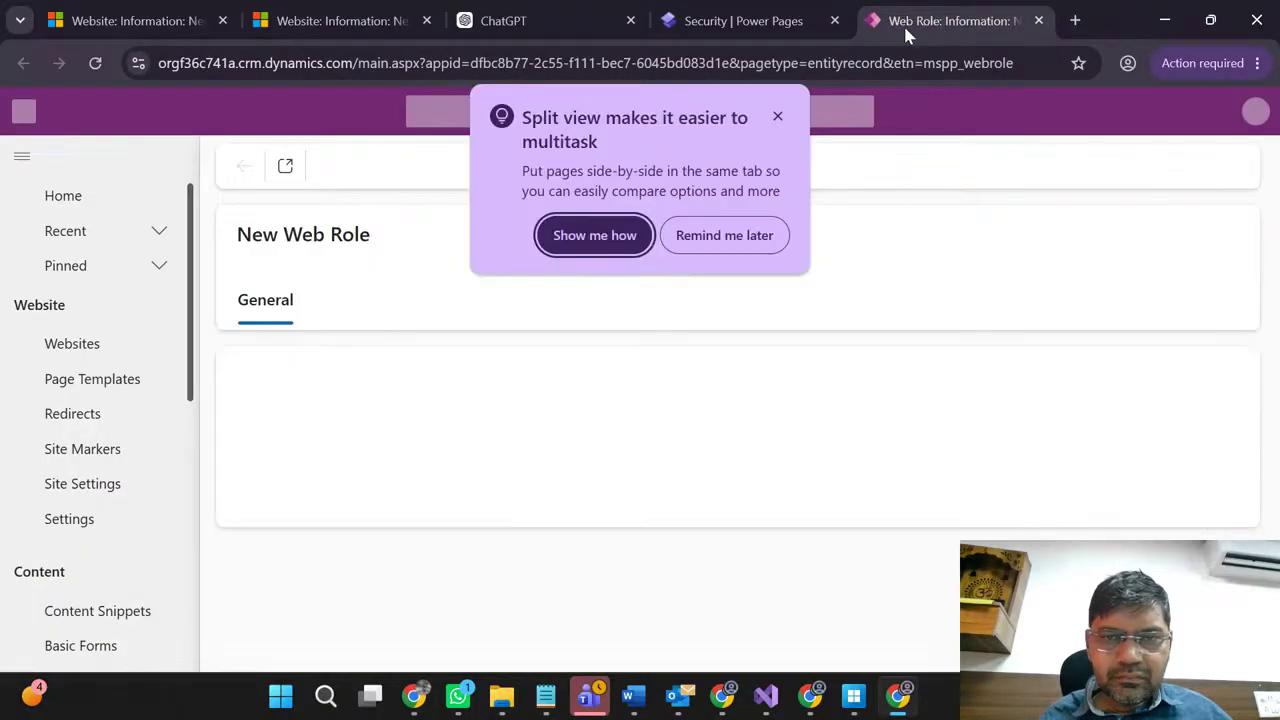
Step: Dismiss the split view popup; enter website Site 1, name 'Student', description 'Web Roles for Student'
{"action": "left_click", "coordinate": [778, 118]}
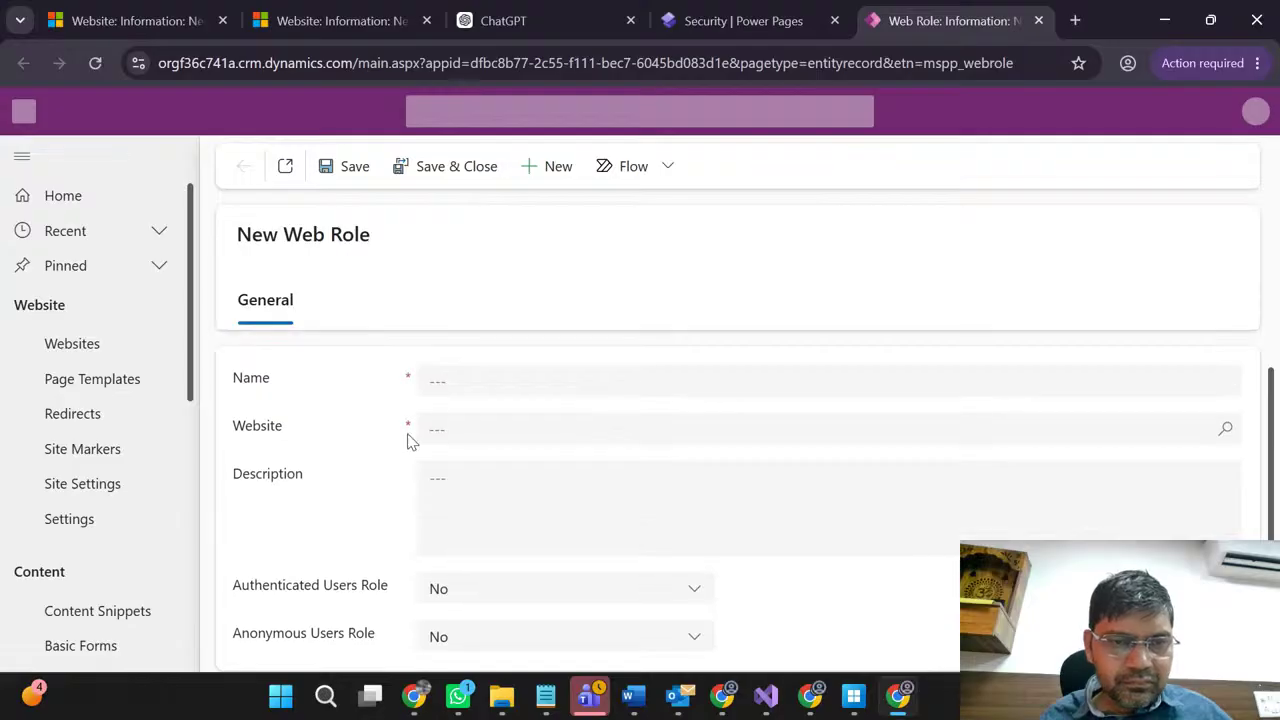
{"action": "left_click", "coordinate": [491, 377]}
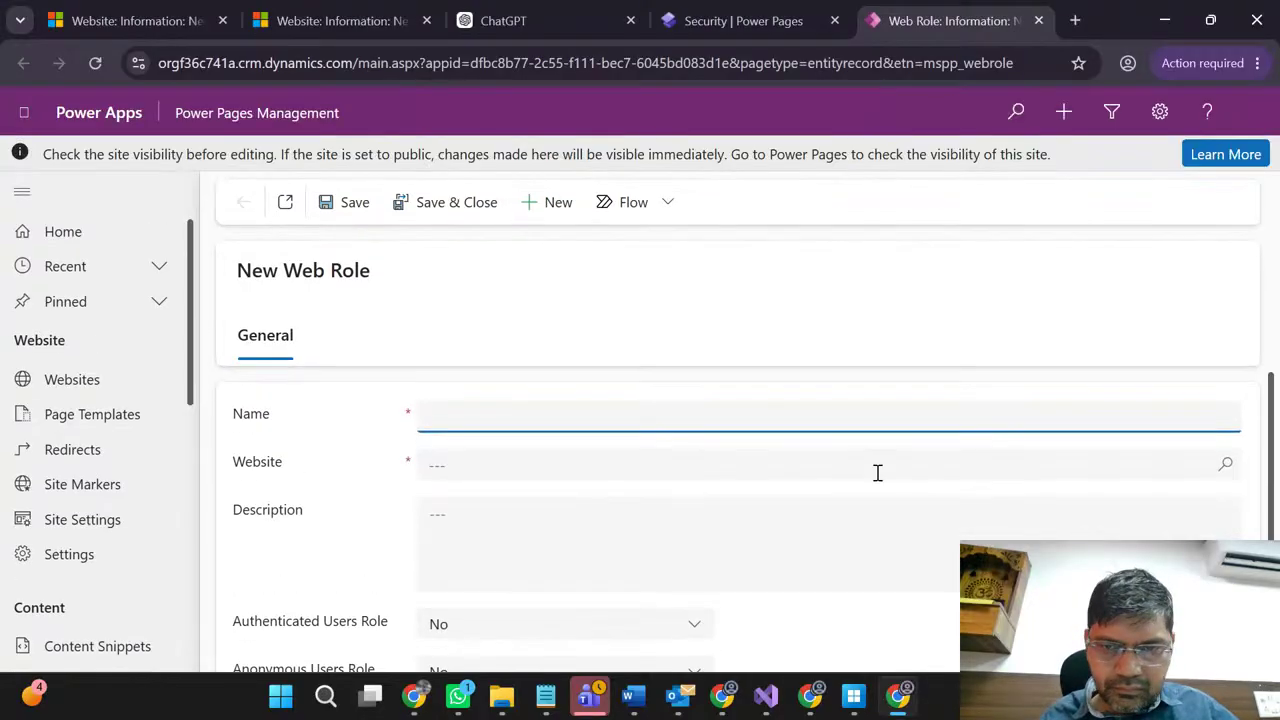
{"action": "left_click", "coordinate": [1222, 470]}
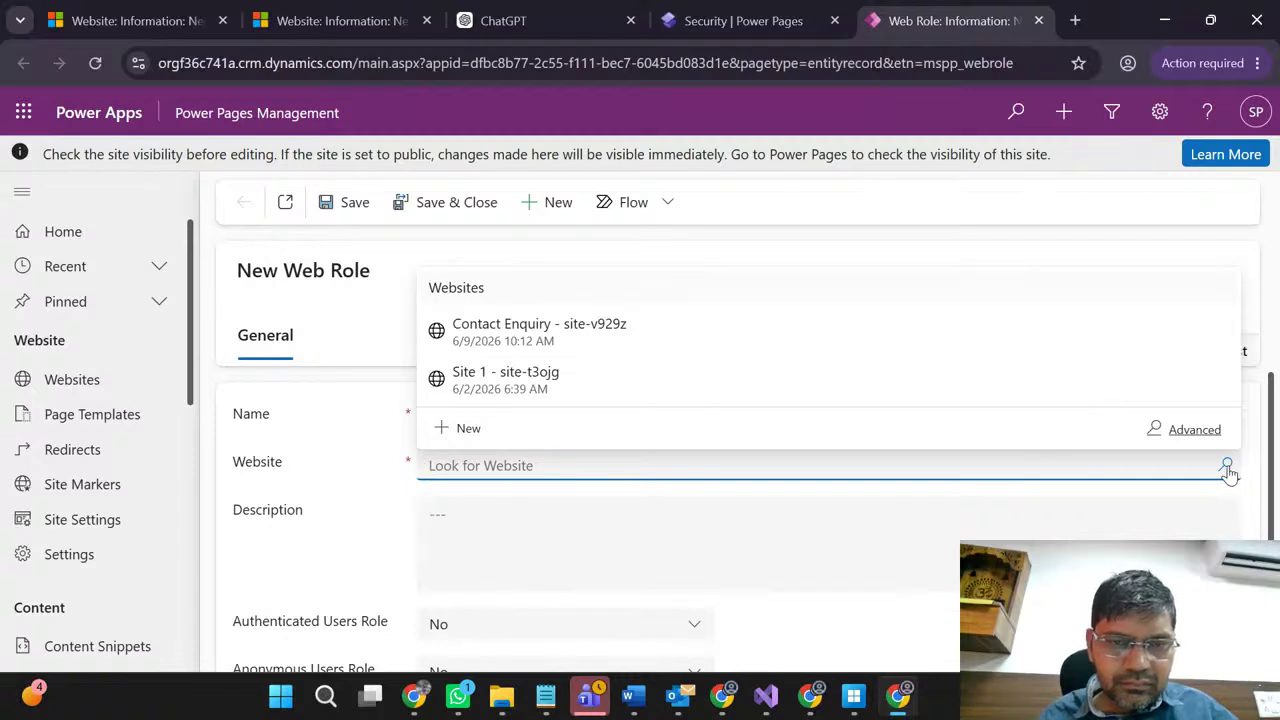
{"action": "left_click", "coordinate": [643, 393]}
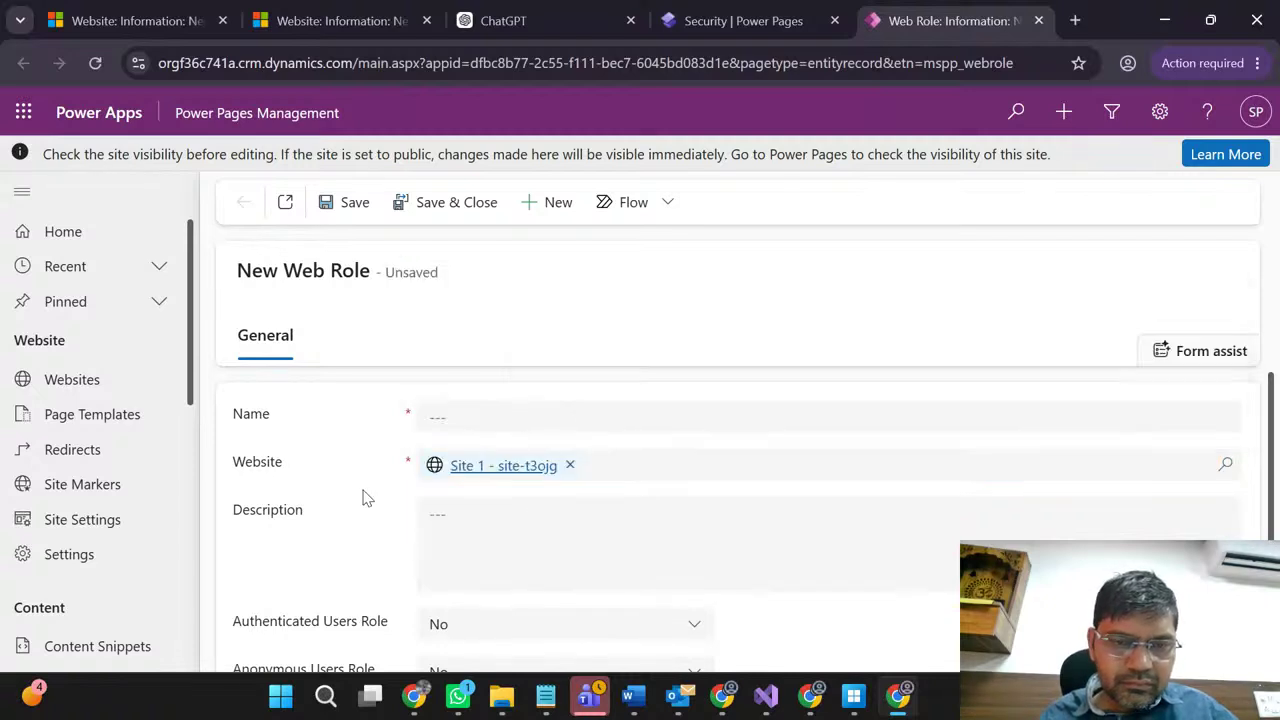
{"action": "left_click", "coordinate": [468, 416]}
{"action": "type", "text": "Student"}
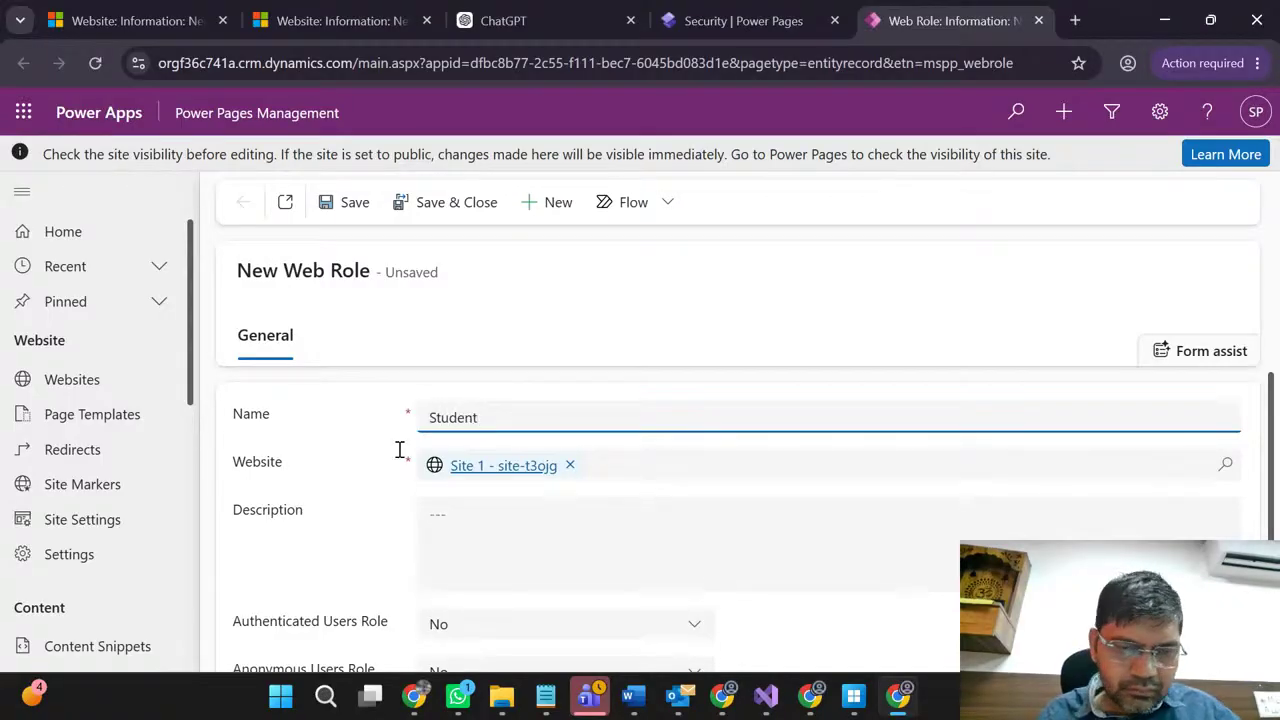
{"action": "left_click", "coordinate": [471, 552]}
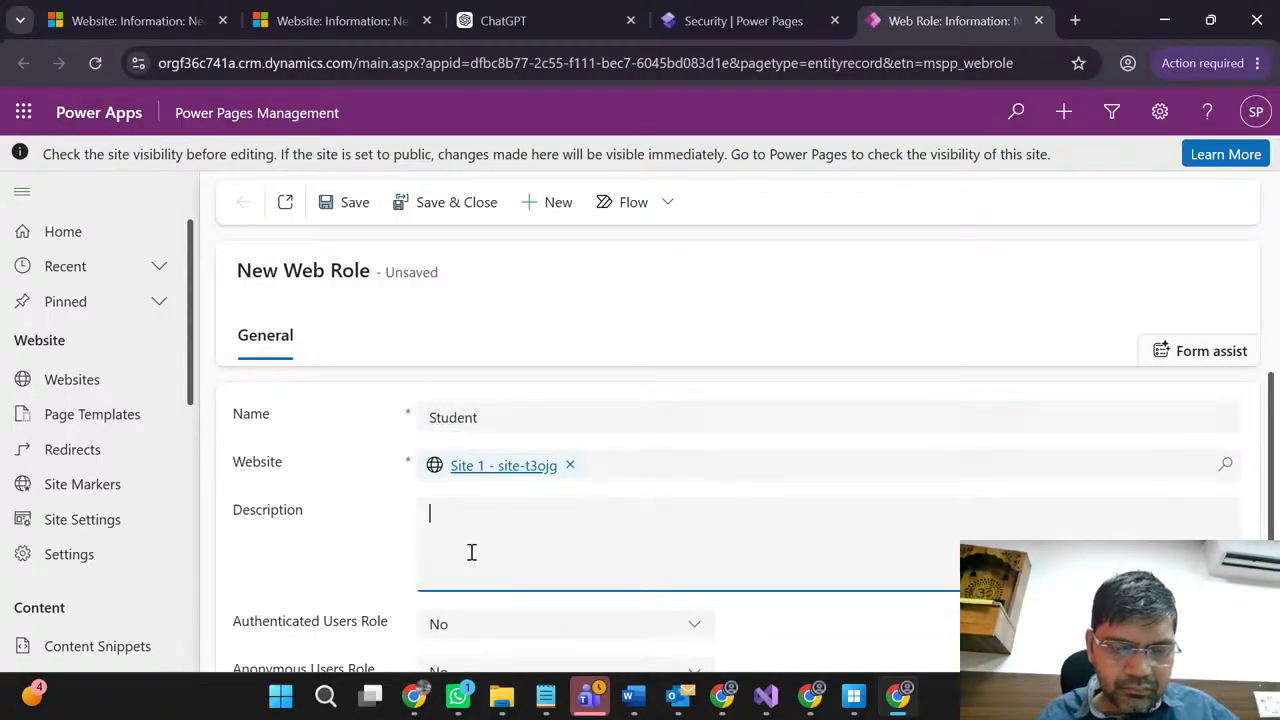
{"action": "type", "text": "Web Roles"}
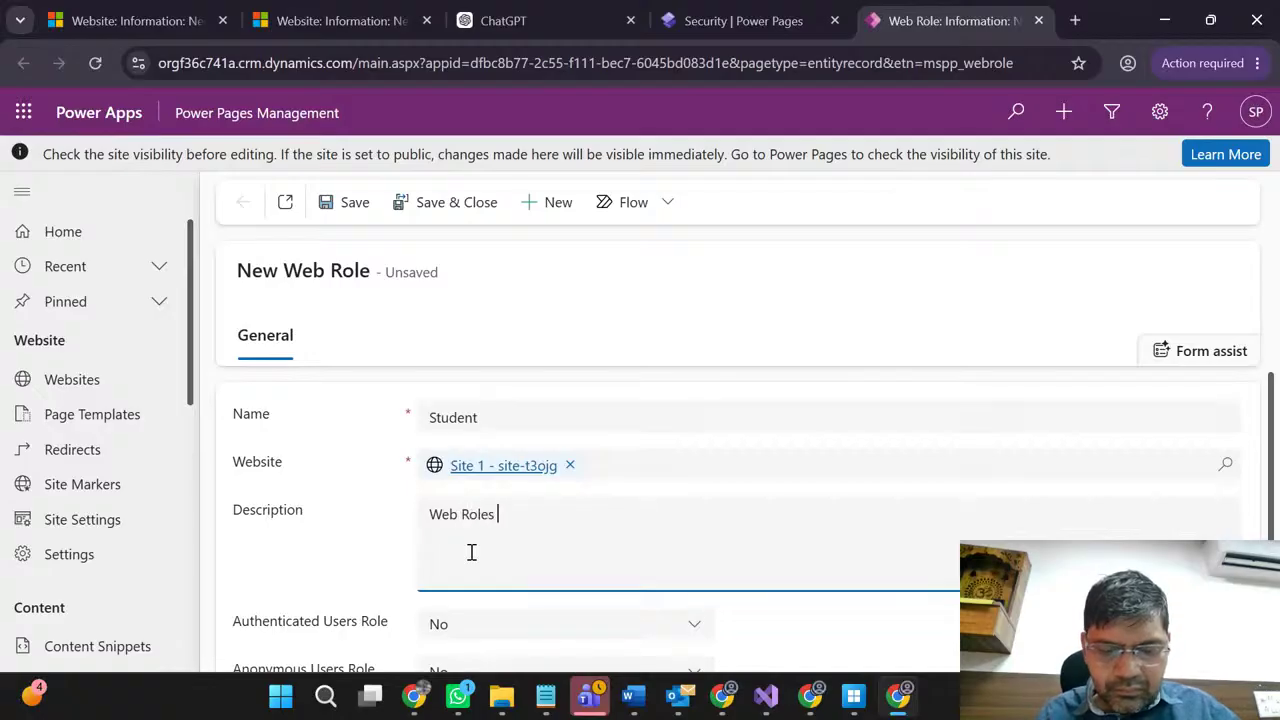
{"action": "type", "text": "for St"}
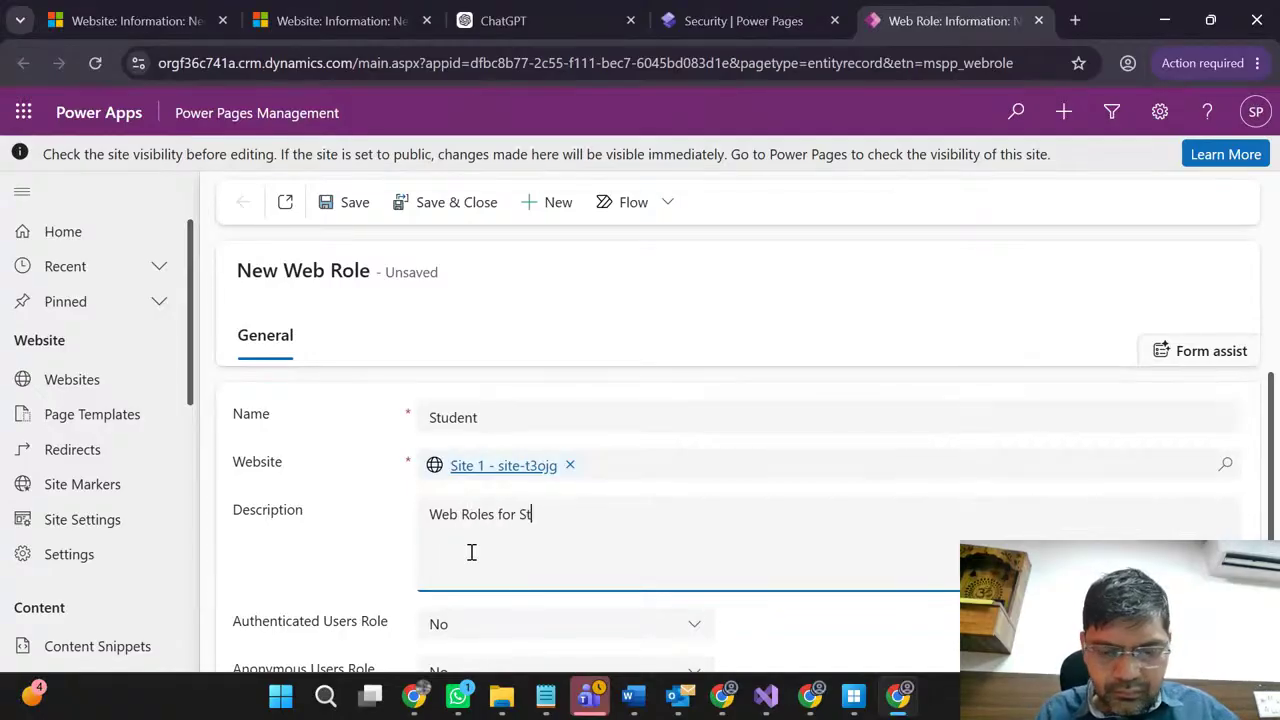
{"action": "type", "text": "udent"}
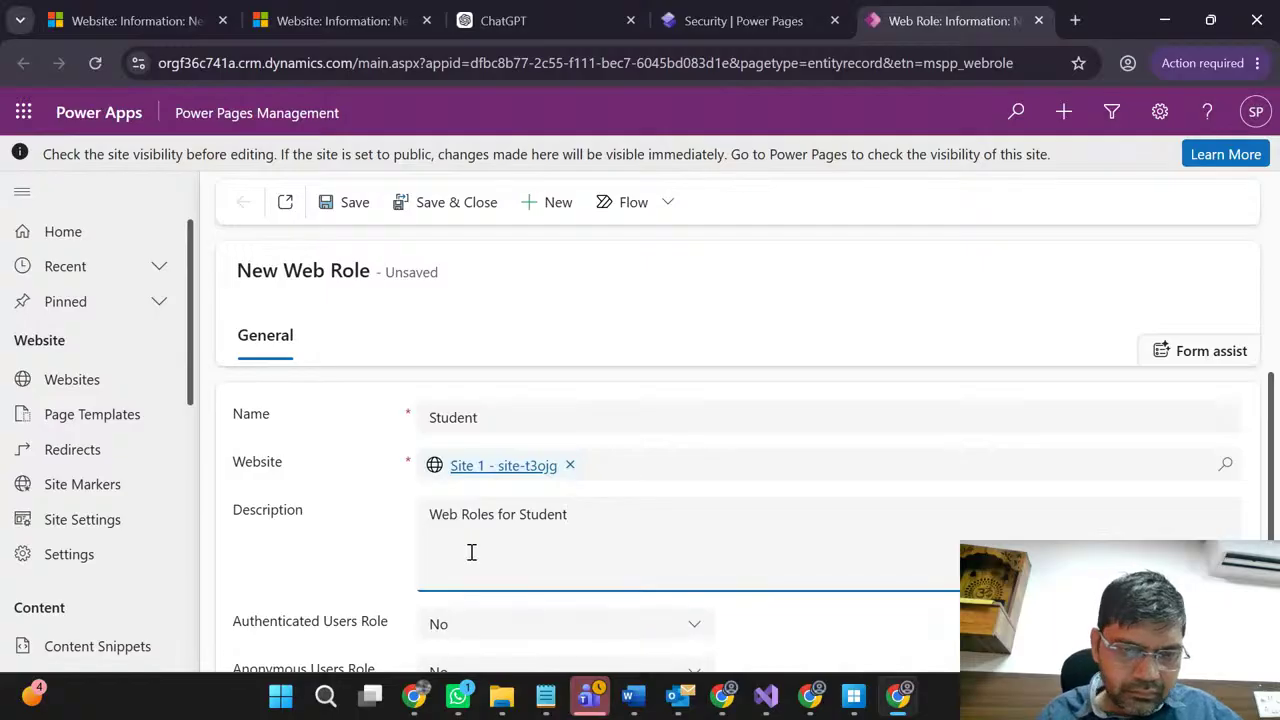
Step: Set Authenticated Users Role to Yes and save the Student role
{"action": "scroll", "coordinate": [338, 567], "scroll_direction": "down", "scroll_amount": 1}
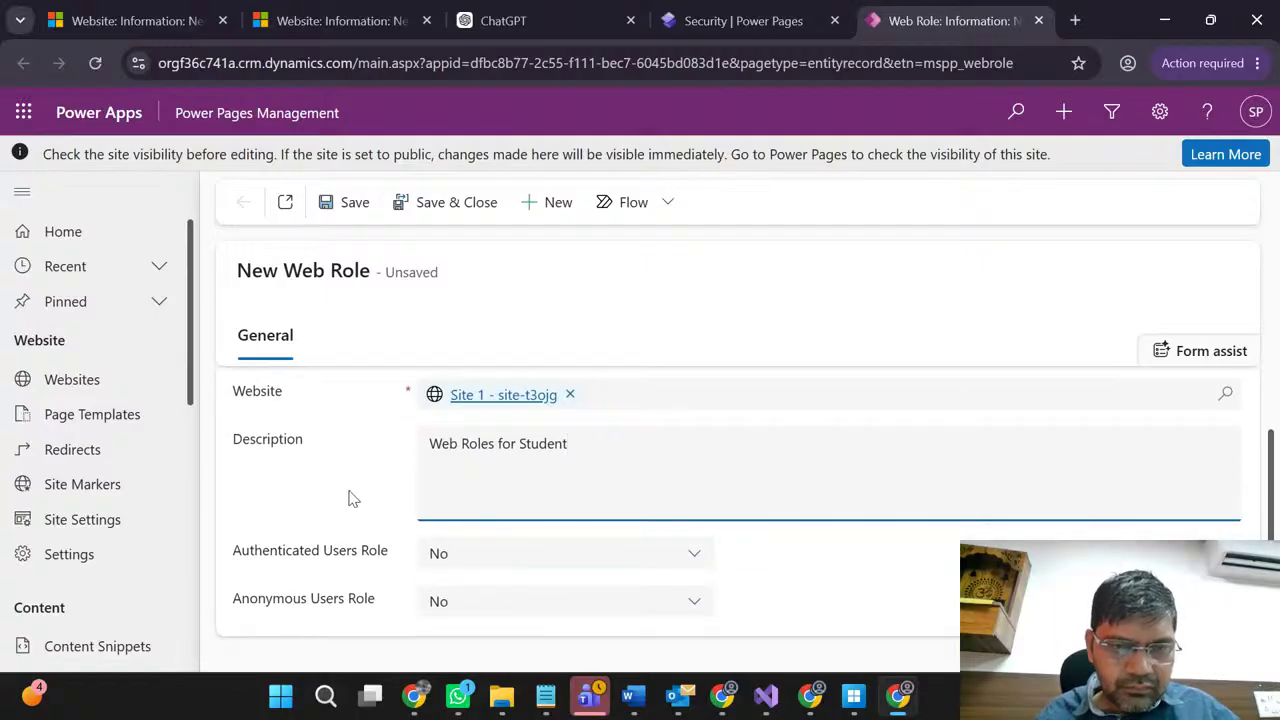
{"action": "left_click", "coordinate": [458, 562]}
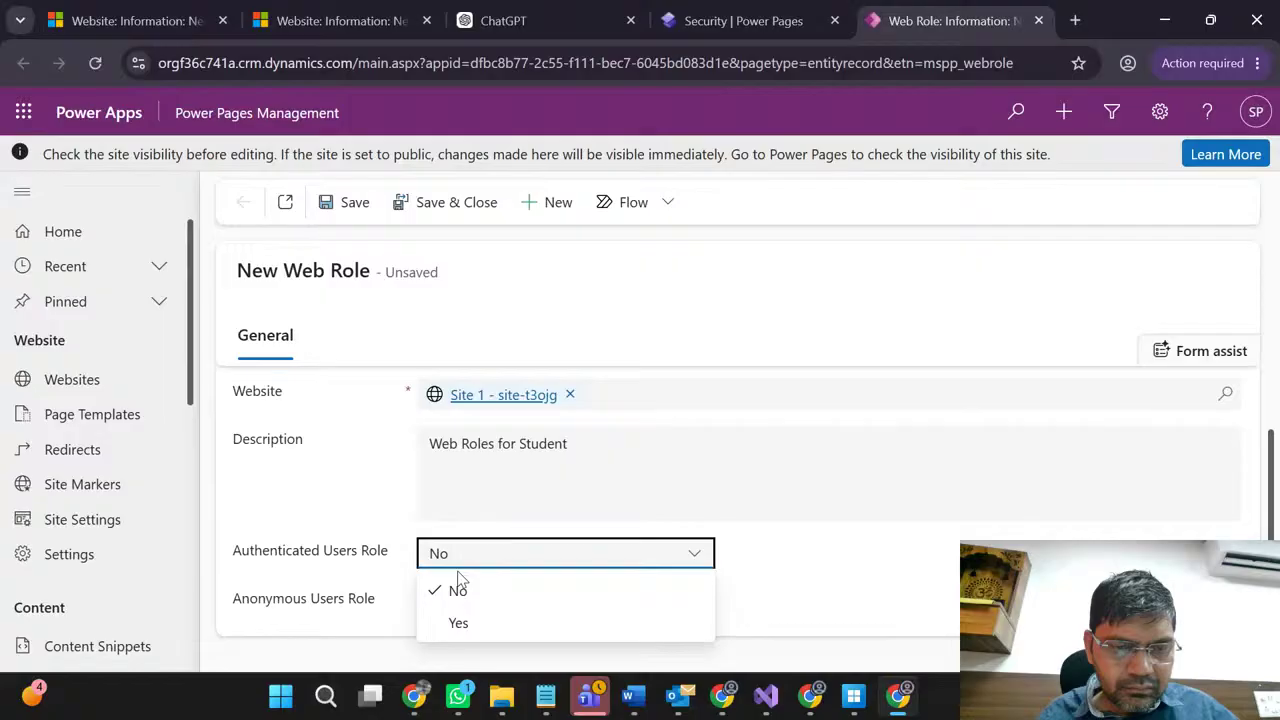
{"action": "left_click", "coordinate": [458, 622]}
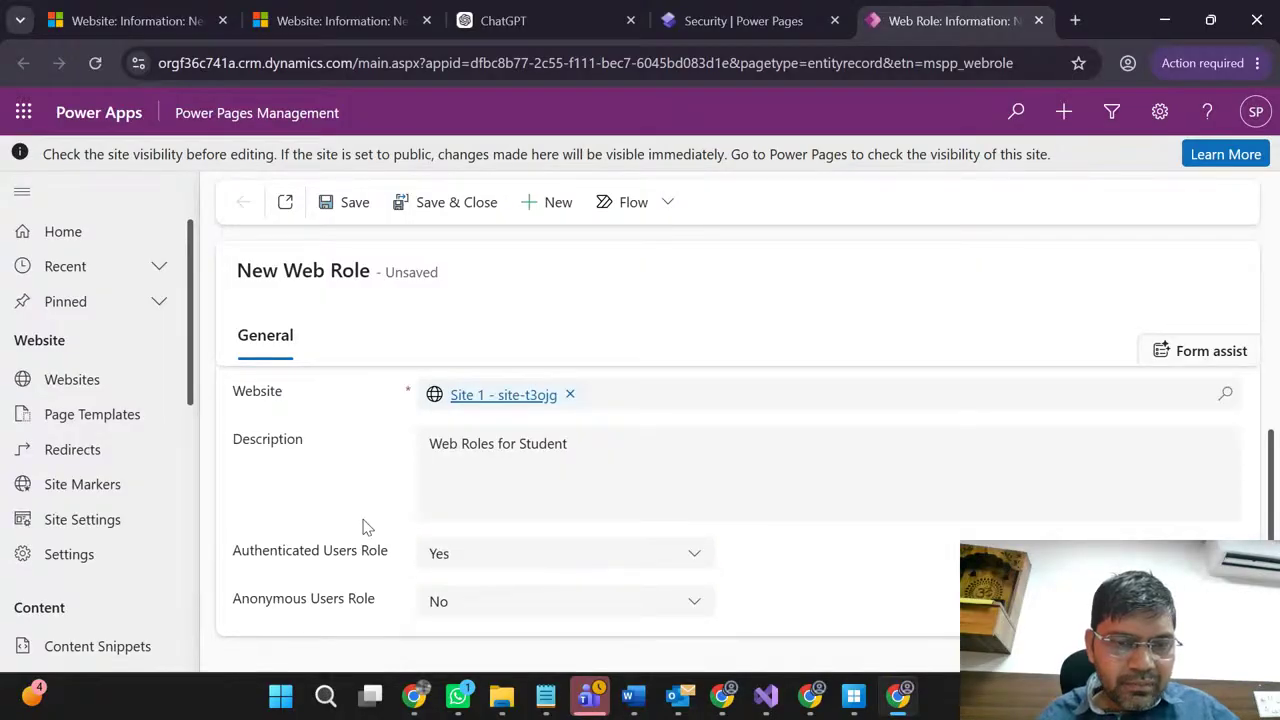
{"action": "scroll", "coordinate": [365, 527], "scroll_direction": "up", "scroll_amount": 1}
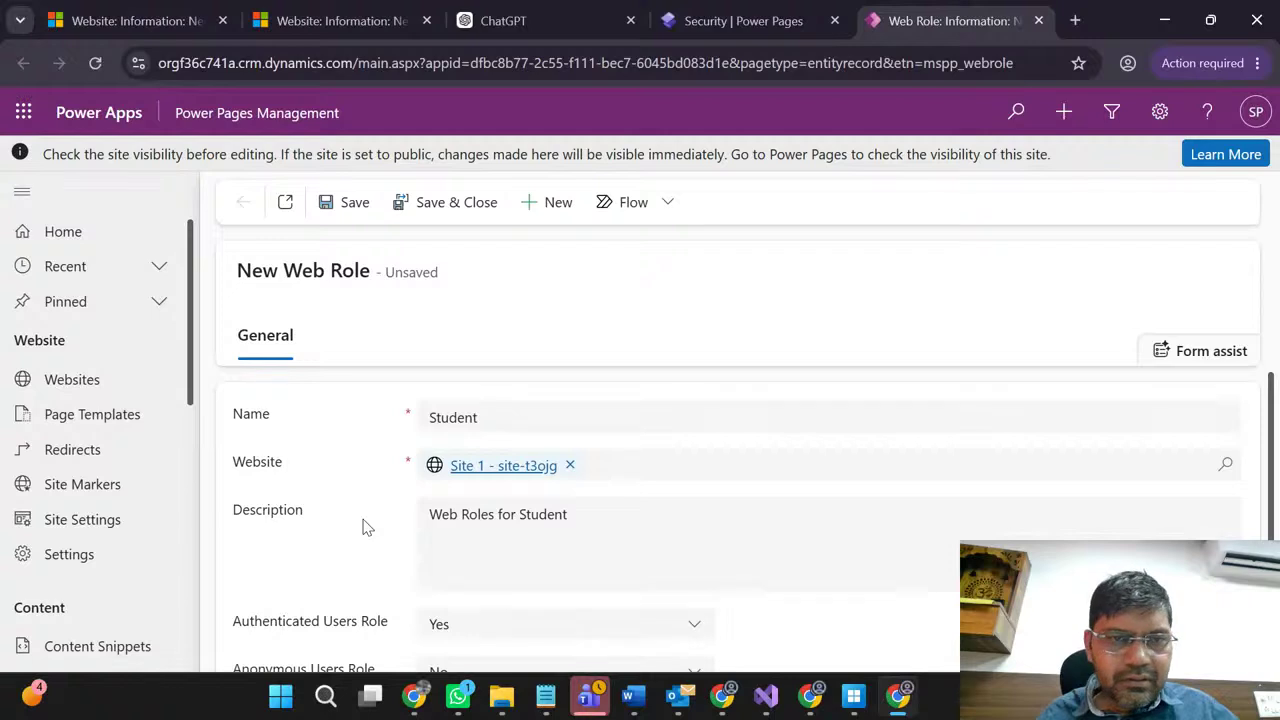
{"action": "left_click", "coordinate": [348, 204]}
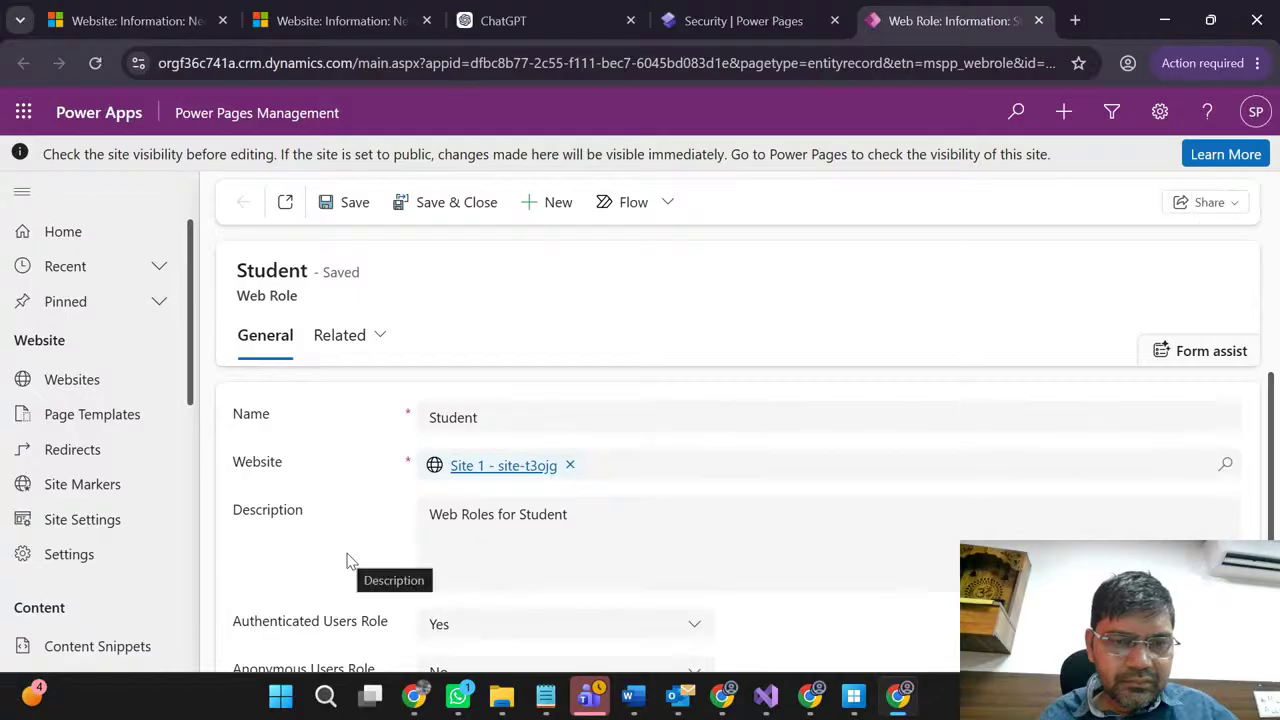
Step: Glance at the role's related records, then Save & Close the Student role
{"action": "scroll", "coordinate": [348, 562], "scroll_direction": "down", "scroll_amount": 1}
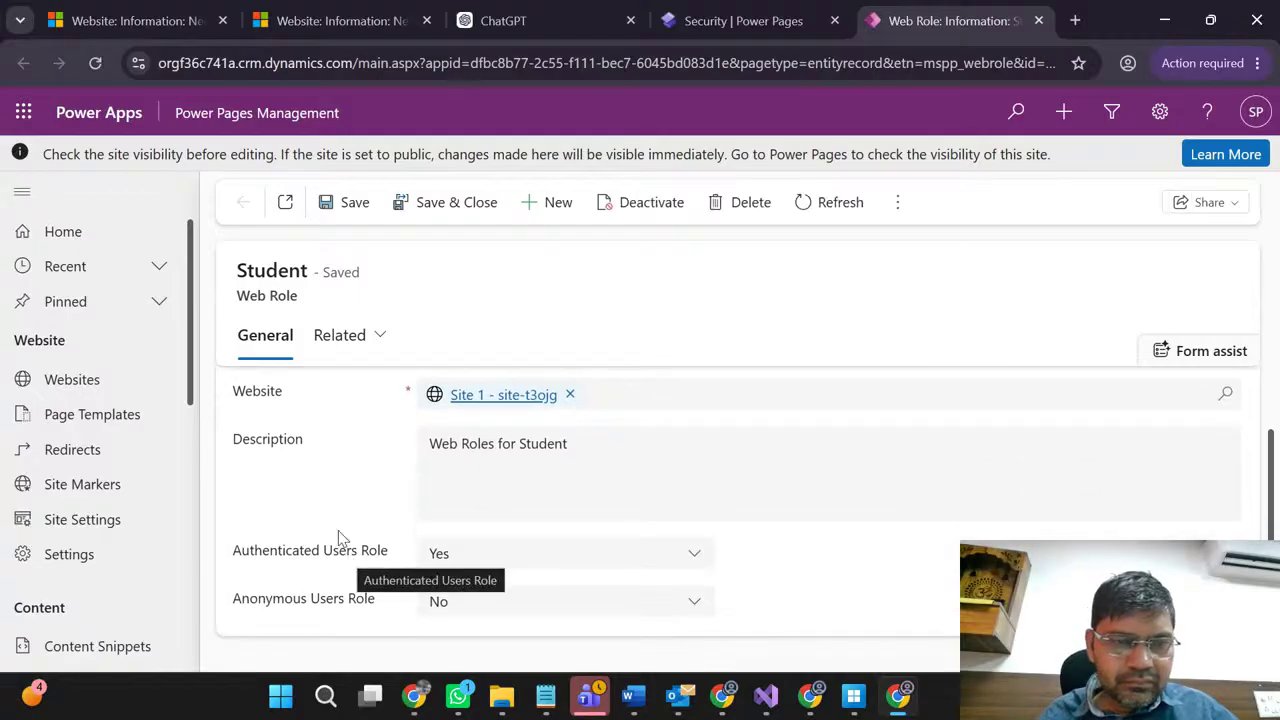
{"action": "left_click", "coordinate": [342, 345]}
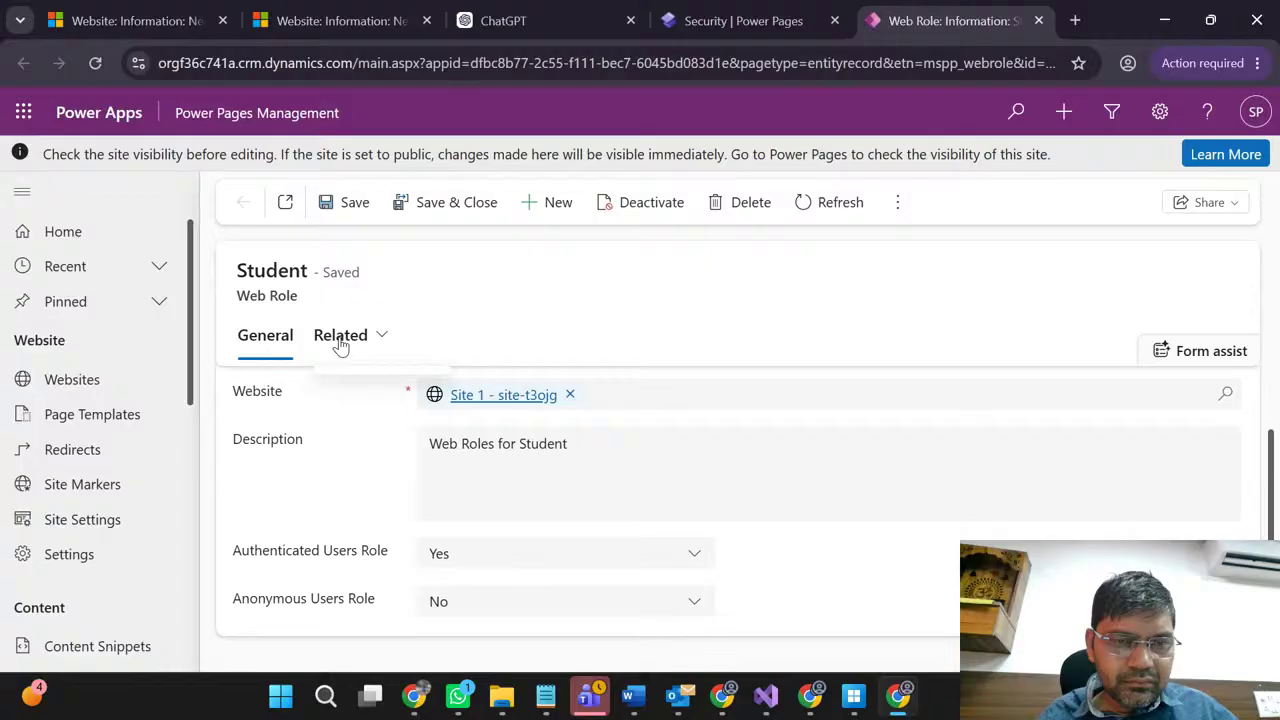
{"action": "left_click", "coordinate": [268, 336]}
{"action": "scroll", "coordinate": [302, 468], "scroll_direction": "down", "scroll_amount": 1}
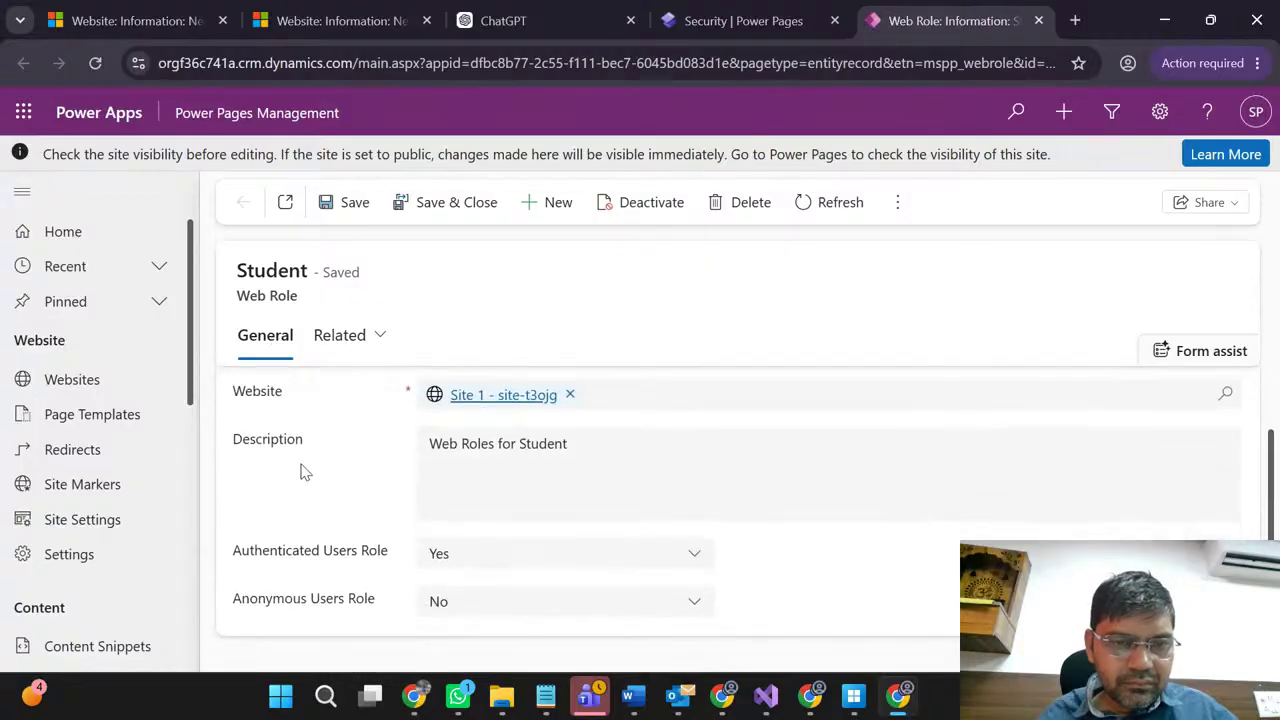
{"action": "left_click", "coordinate": [452, 210]}
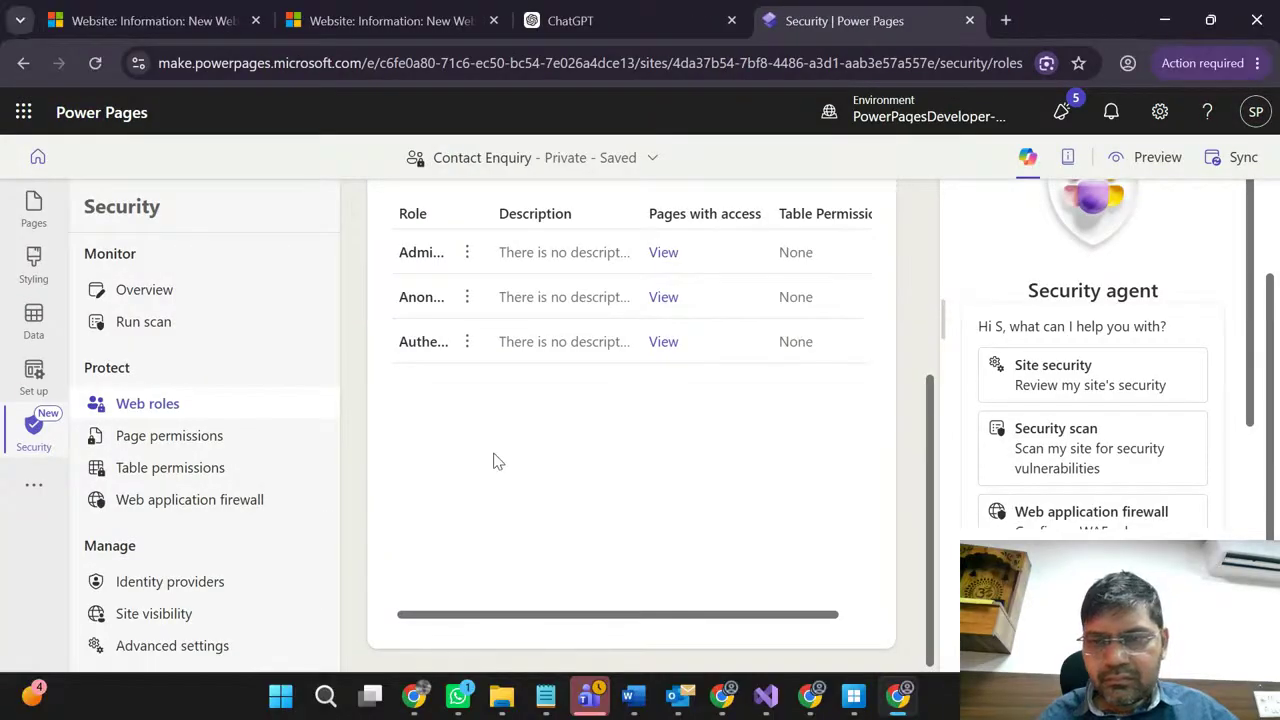
Step: Scroll through the three existing web roles and start adding another new role
{"action": "scroll", "coordinate": [497, 460], "scroll_direction": "up", "scroll_amount": 1}
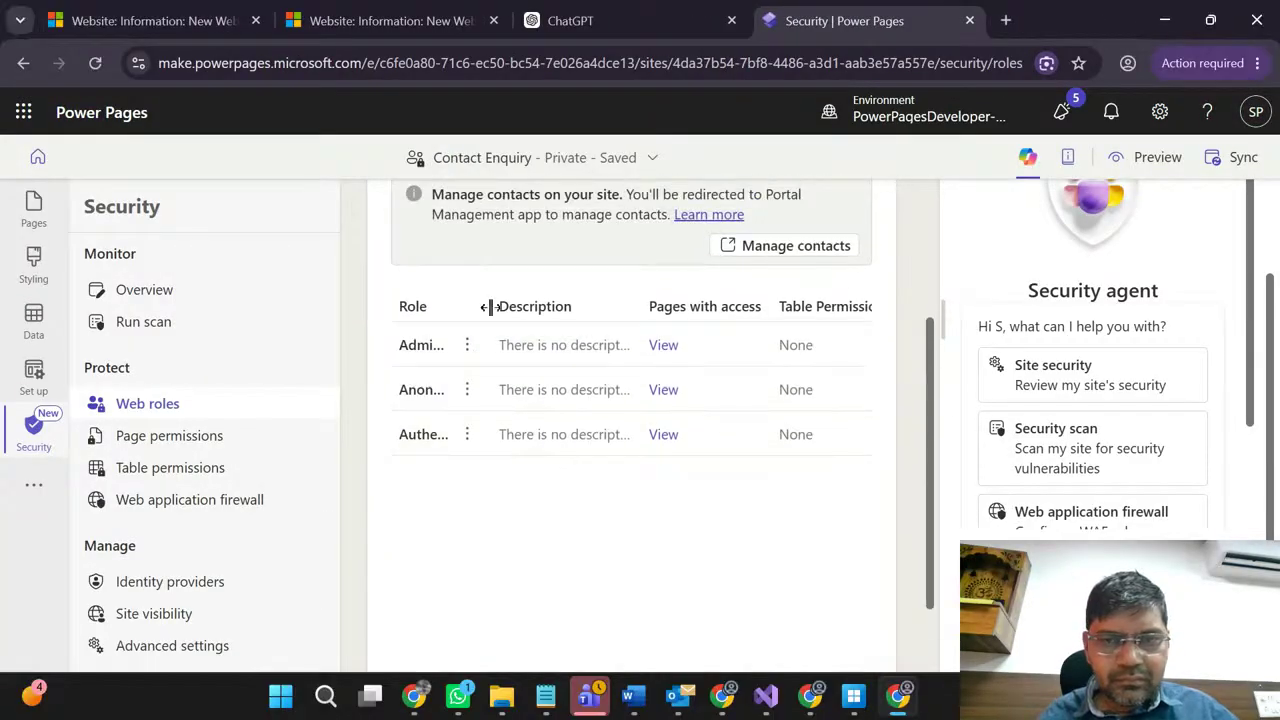
{"action": "scroll", "coordinate": [519, 290], "scroll_direction": "up", "scroll_amount": 1}
{"action": "scroll", "coordinate": [519, 290], "scroll_direction": "up", "scroll_amount": 2}
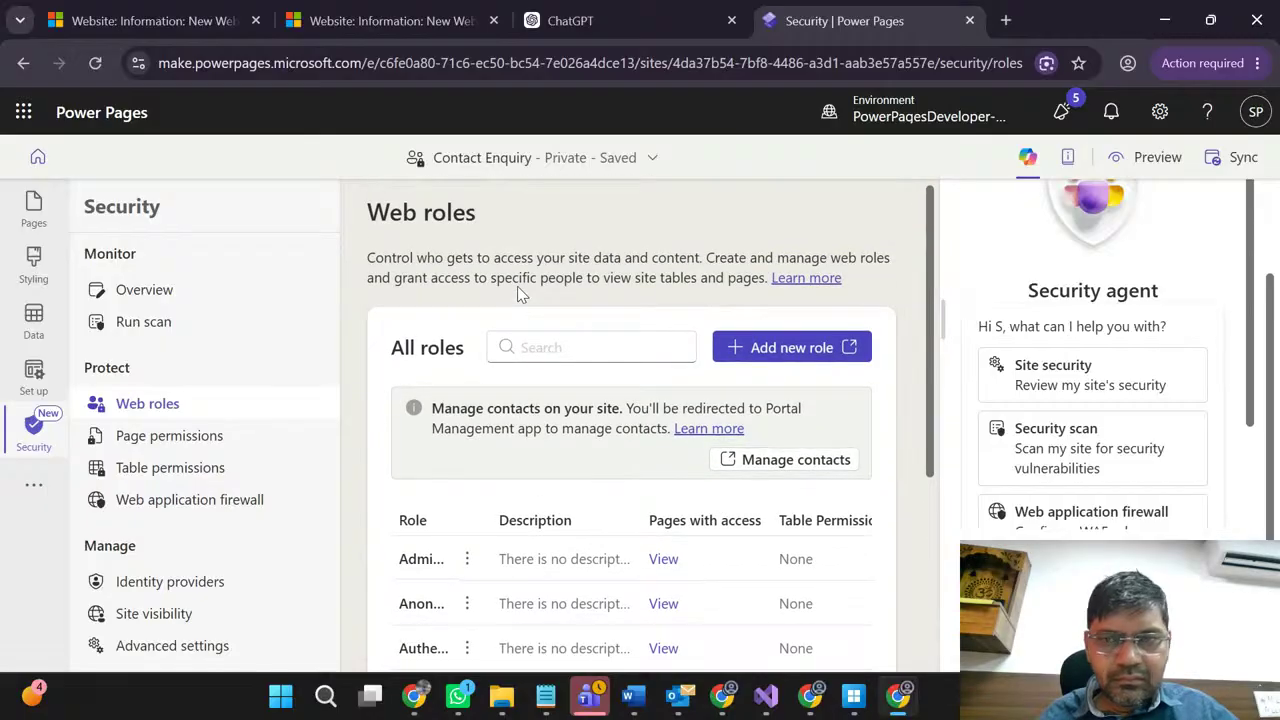
{"action": "scroll", "coordinate": [517, 286], "scroll_direction": "down", "scroll_amount": 2}
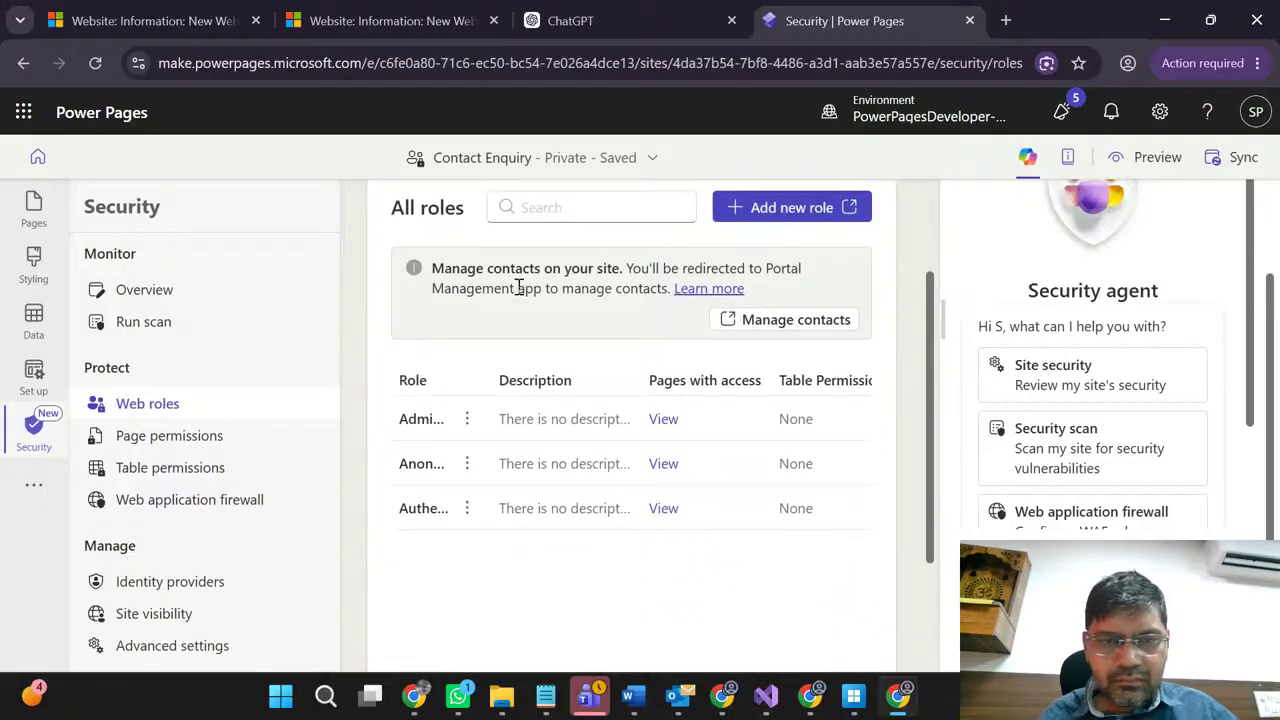
{"action": "scroll", "coordinate": [514, 302], "scroll_direction": "up", "scroll_amount": 2}
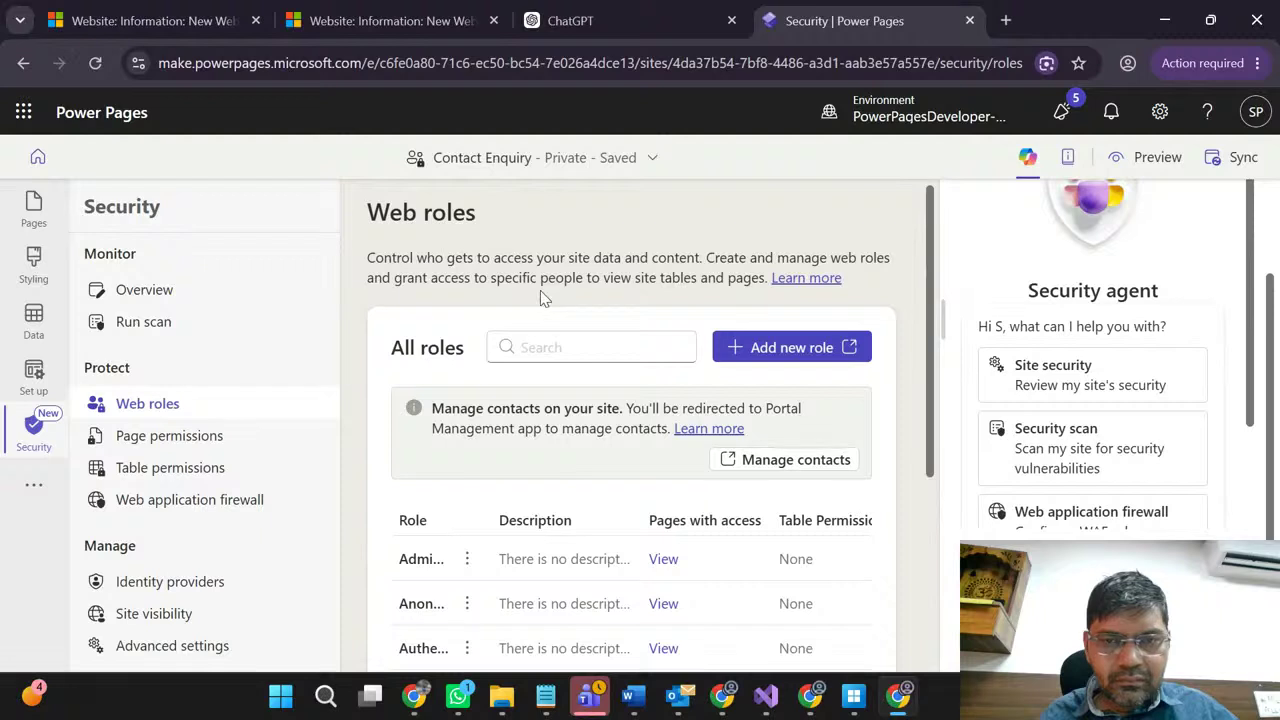
{"action": "scroll", "coordinate": [500, 394], "scroll_direction": "down", "scroll_amount": 2}
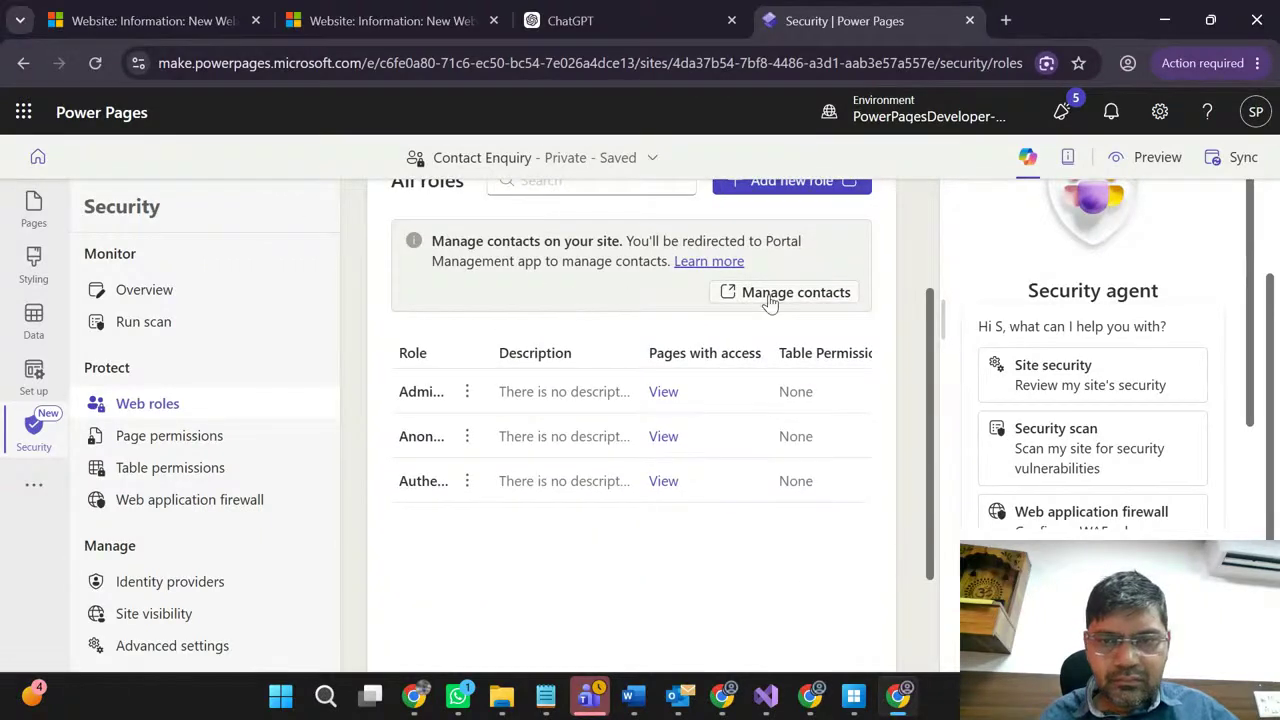
{"action": "scroll", "coordinate": [700, 340], "scroll_direction": "up", "scroll_amount": 2}
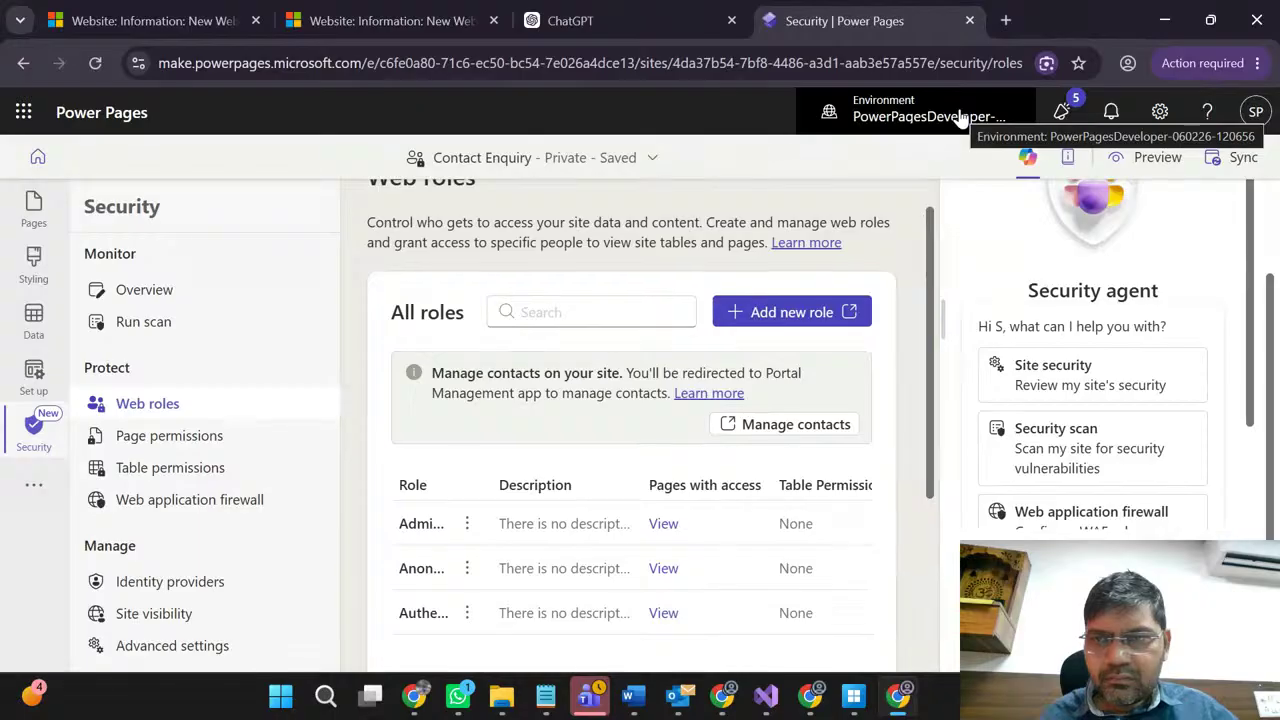
{"action": "scroll", "coordinate": [586, 451], "scroll_direction": "down", "scroll_amount": 1}
{"action": "scroll", "coordinate": [608, 440], "scroll_direction": "up", "scroll_amount": 1}
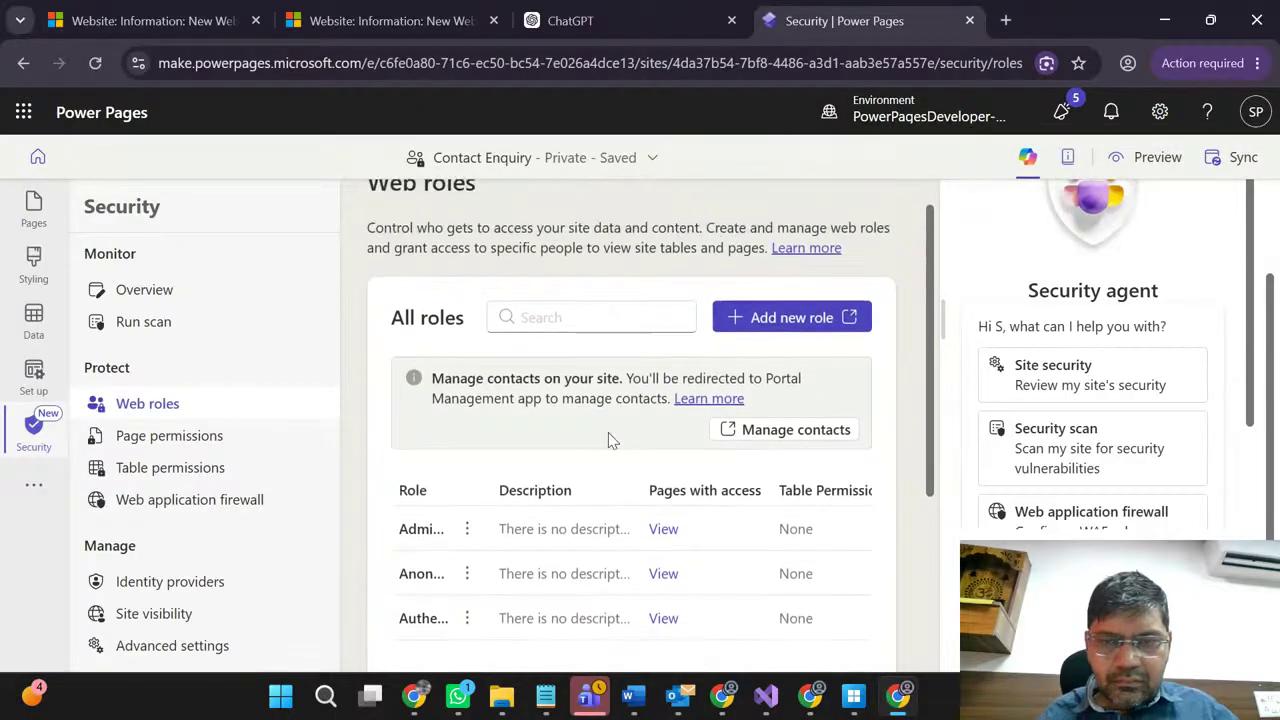
{"action": "left_click", "coordinate": [811, 322]}
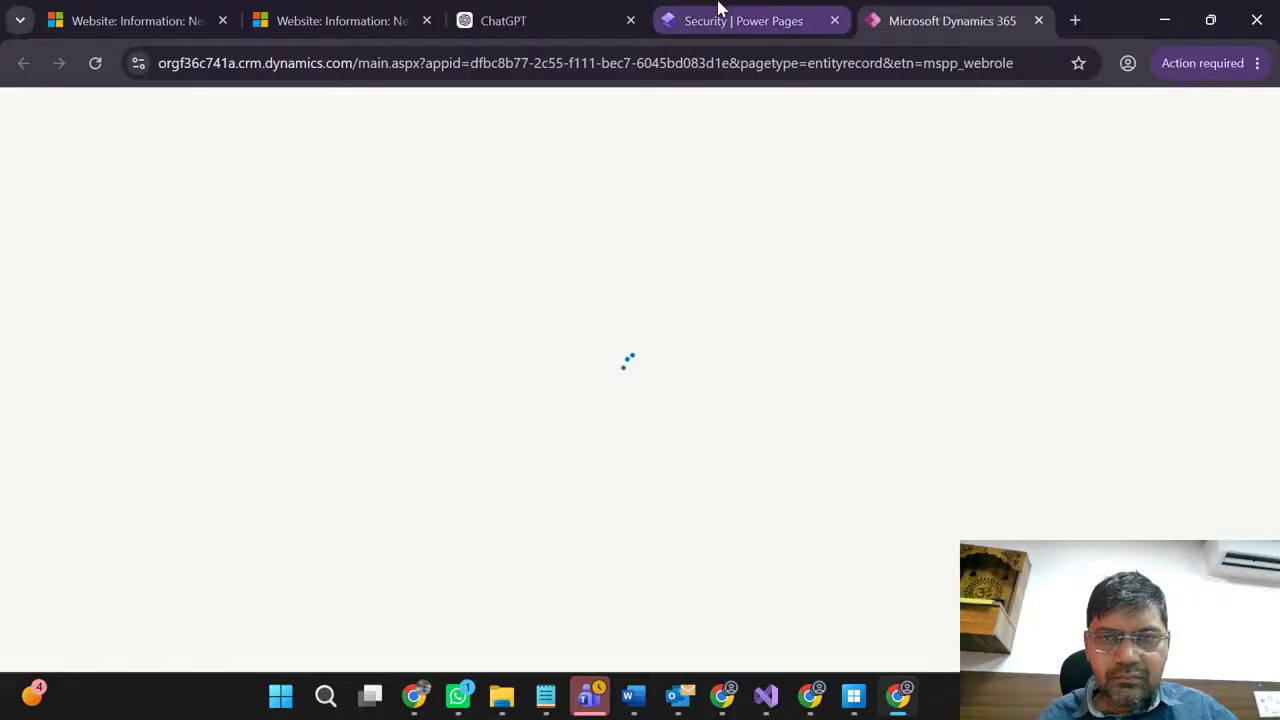
Step: Reload the Power Pages web roles page, then switch to the new web role form
{"action": "left_click", "coordinate": [718, 12]}
{"action": "left_click", "coordinate": [975, 12]}
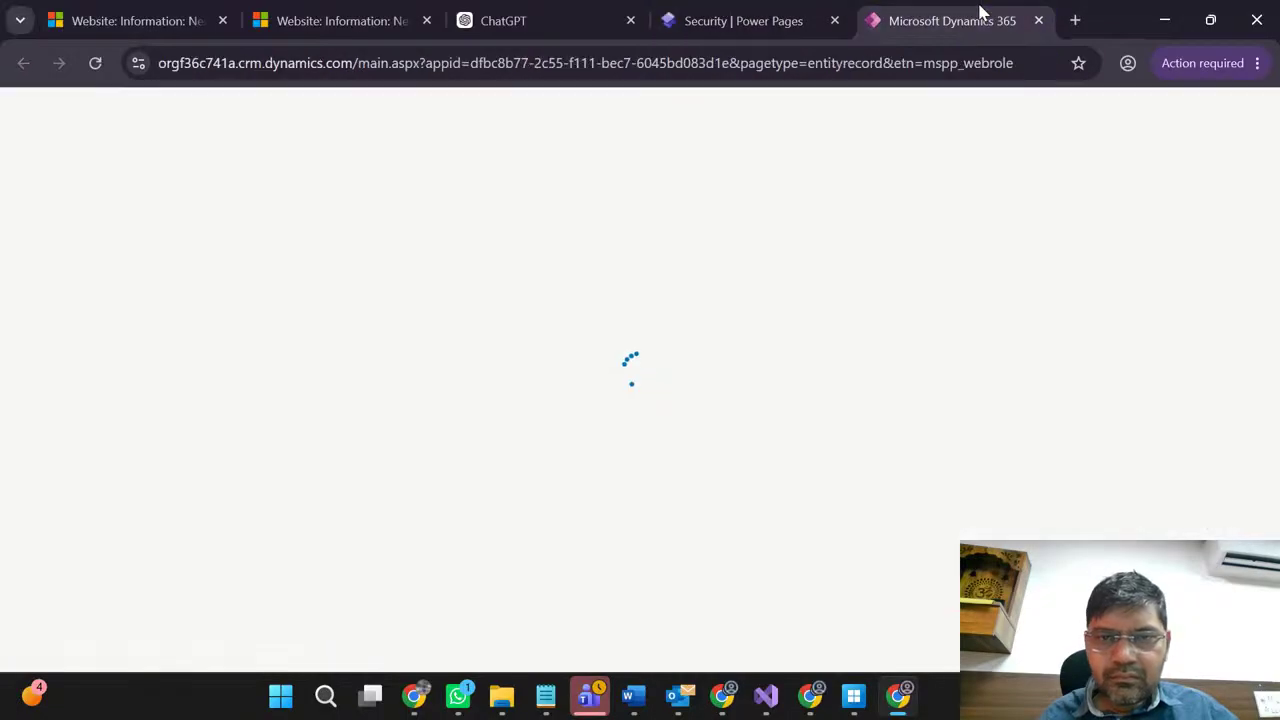
{"action": "left_click", "coordinate": [679, 22]}
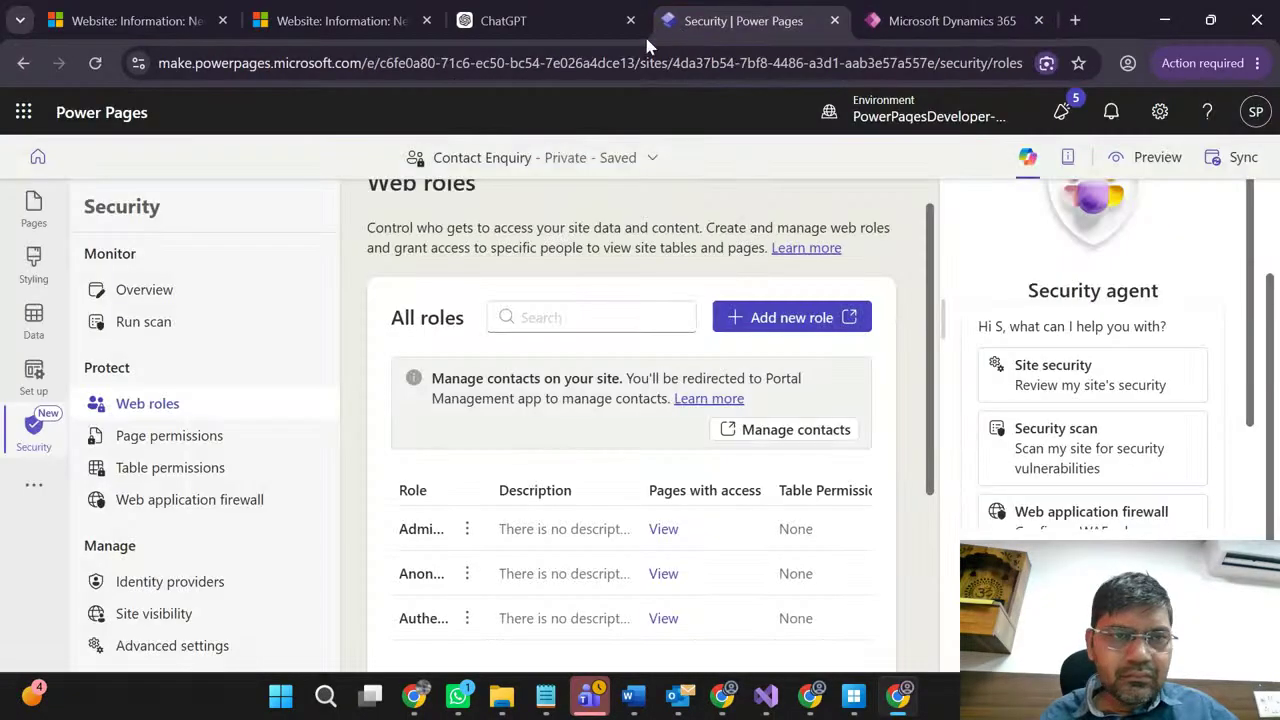
{"action": "left_click", "coordinate": [95, 66]}
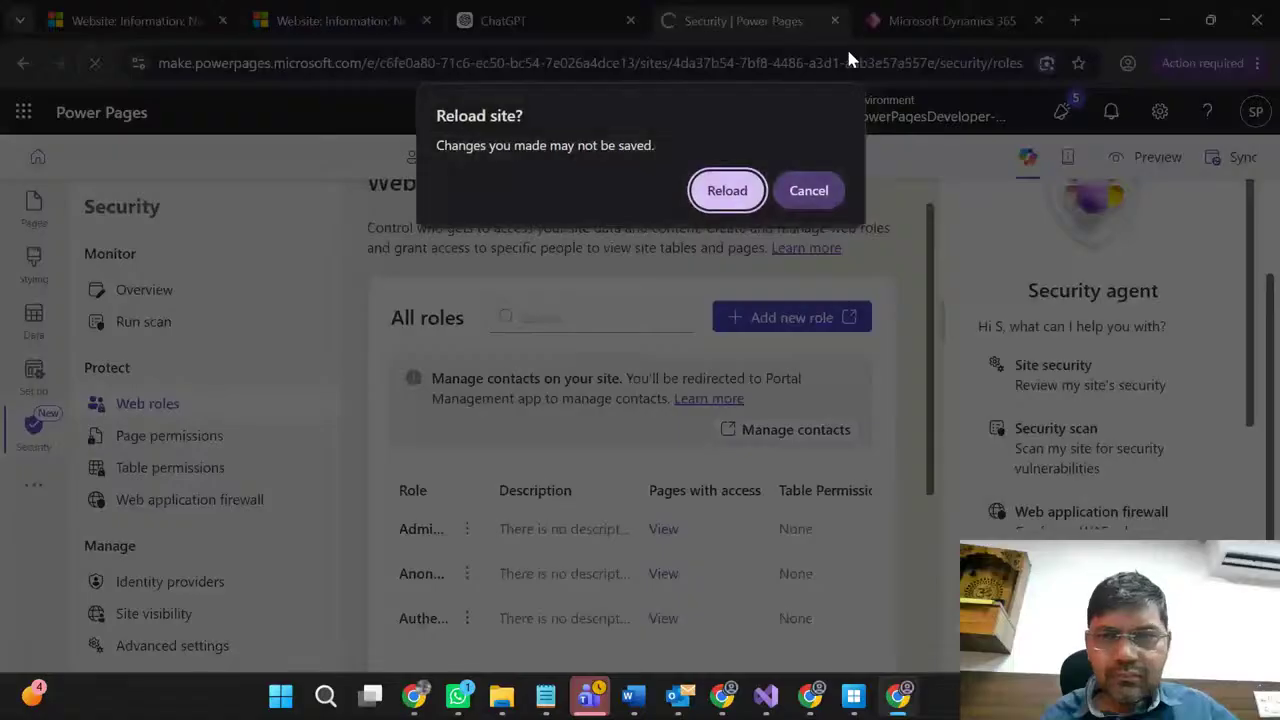
{"action": "left_click", "coordinate": [730, 191]}
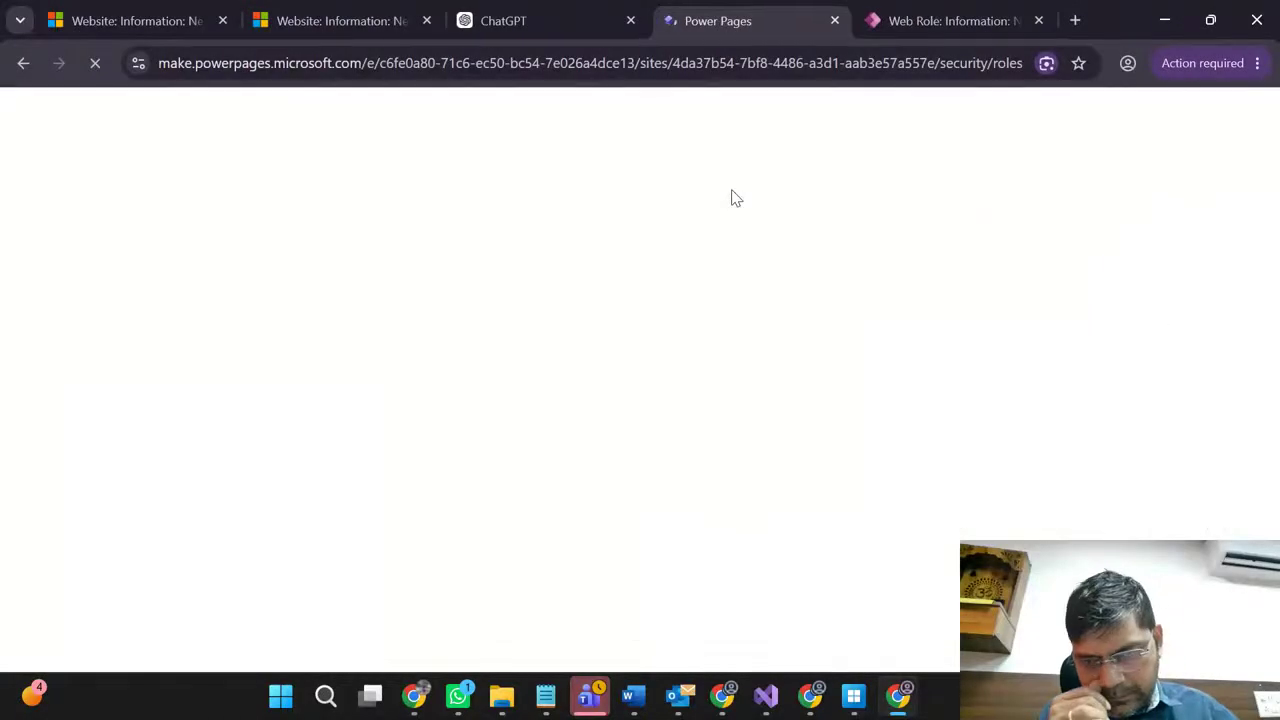
{"action": "key", "text": "ctrl+Tab"}
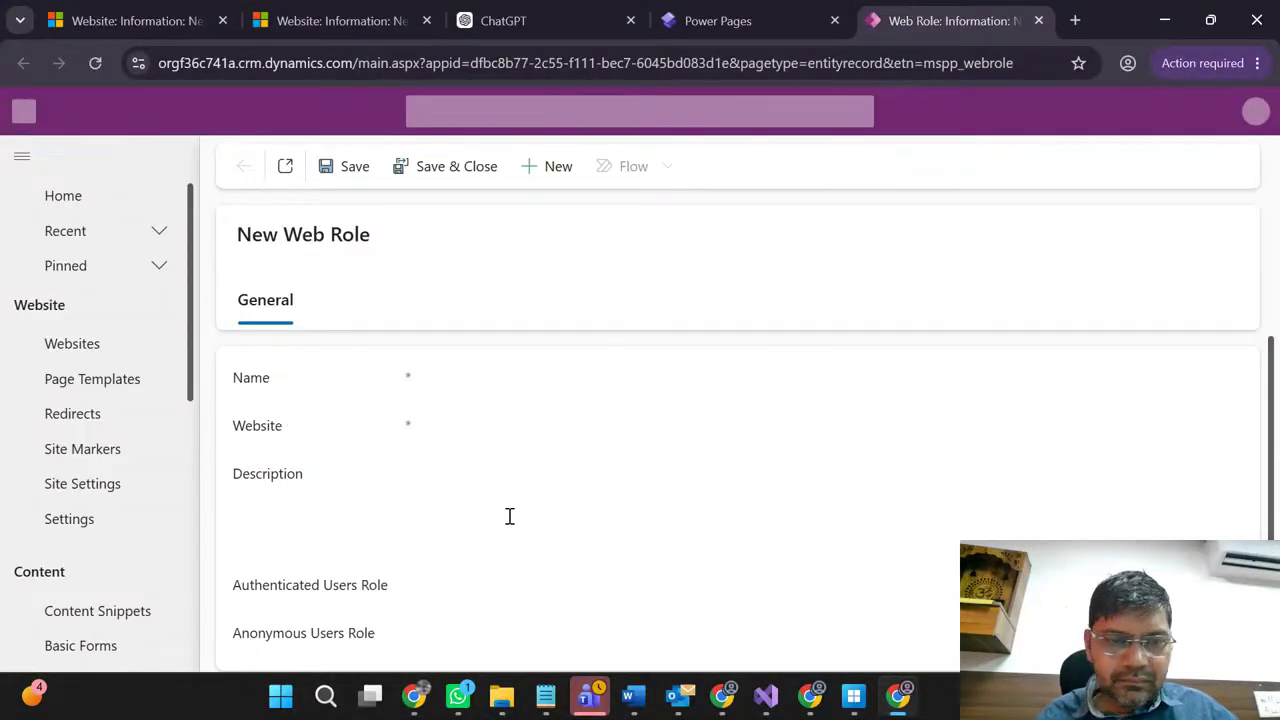
Step: Set website Contact Enquiry, name 'Super Admin' and description 'Login for Super Admin'
{"action": "left_click", "coordinate": [478, 380]}
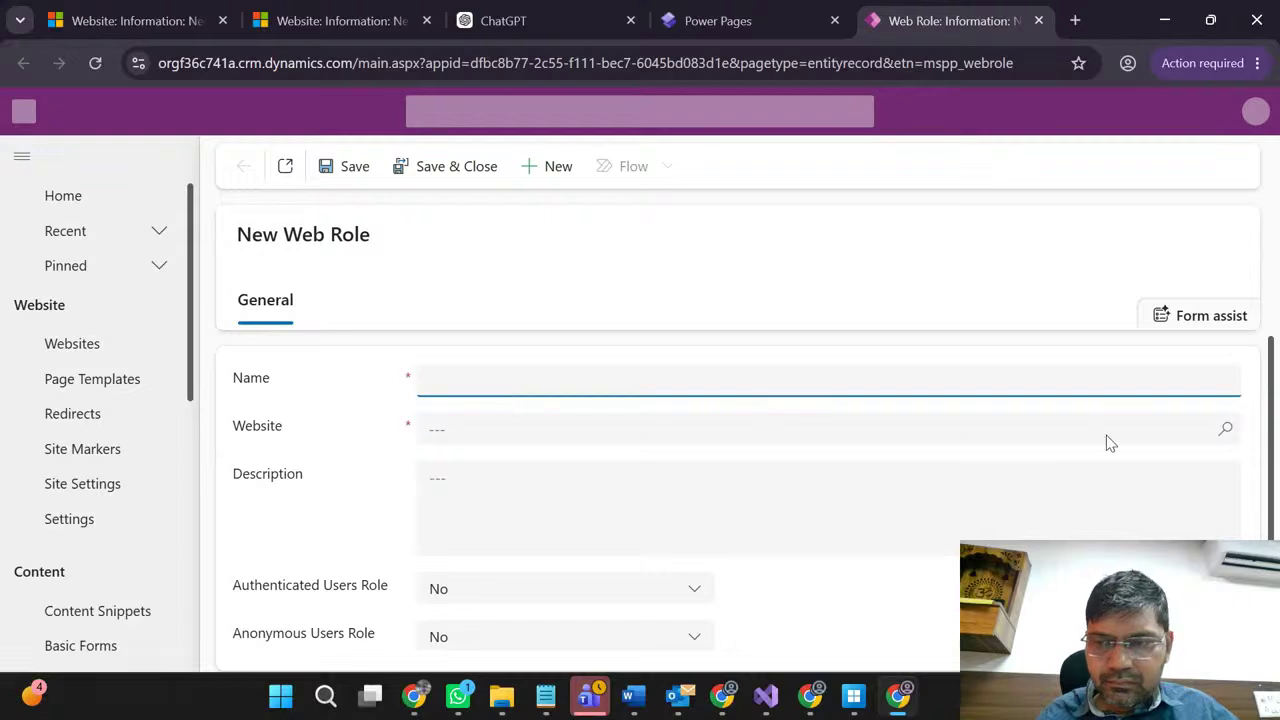
{"action": "left_click", "coordinate": [1222, 438]}
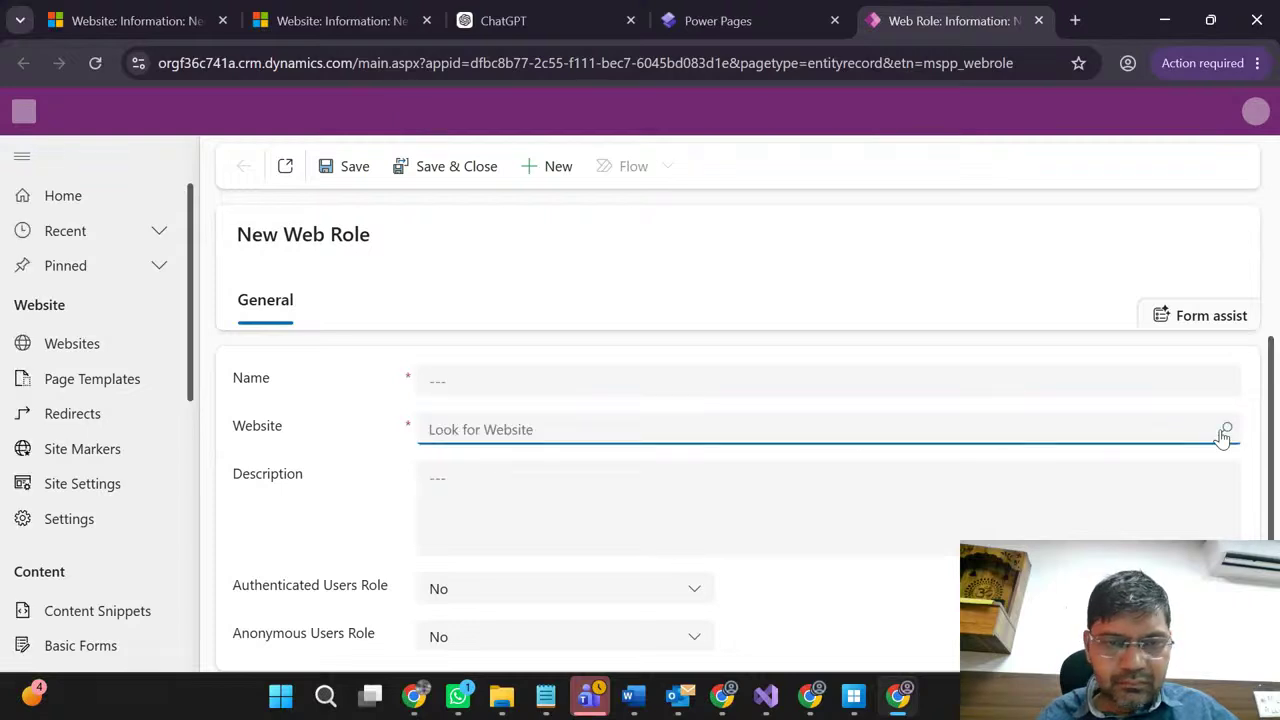
{"action": "left_click", "coordinate": [1226, 461]}
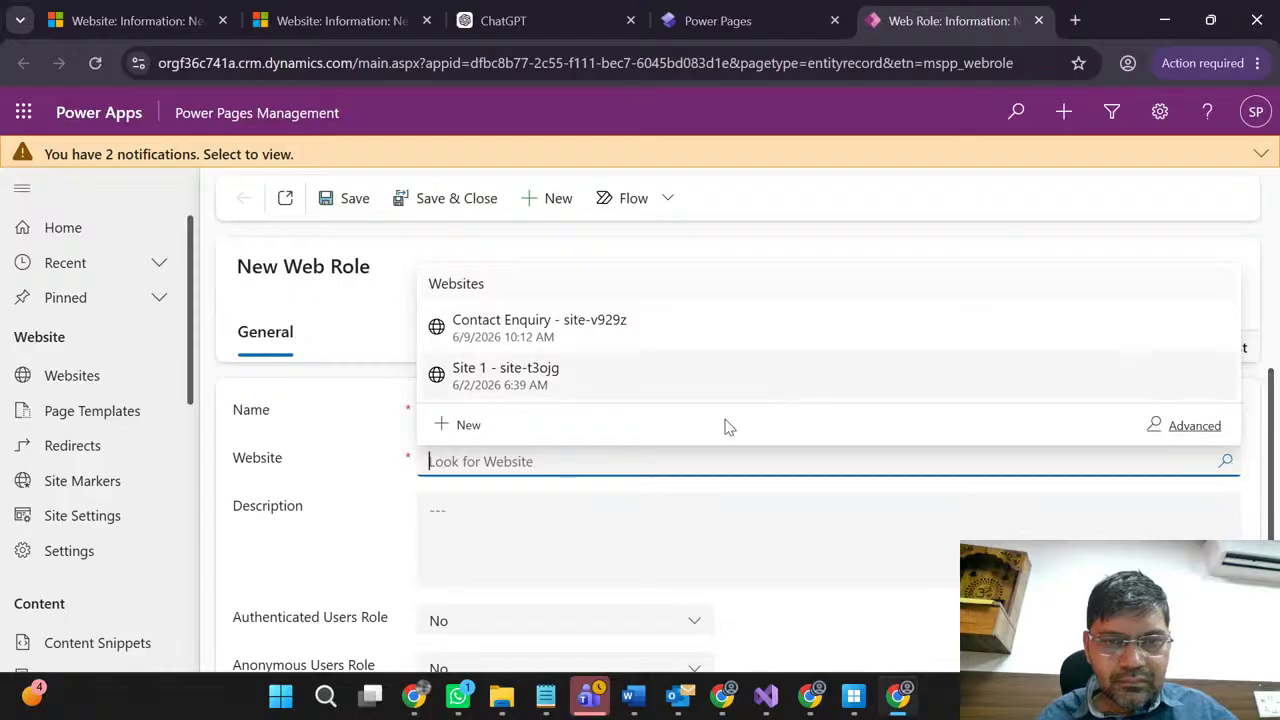
{"action": "left_click", "coordinate": [570, 340]}
{"action": "left_click", "coordinate": [465, 418]}
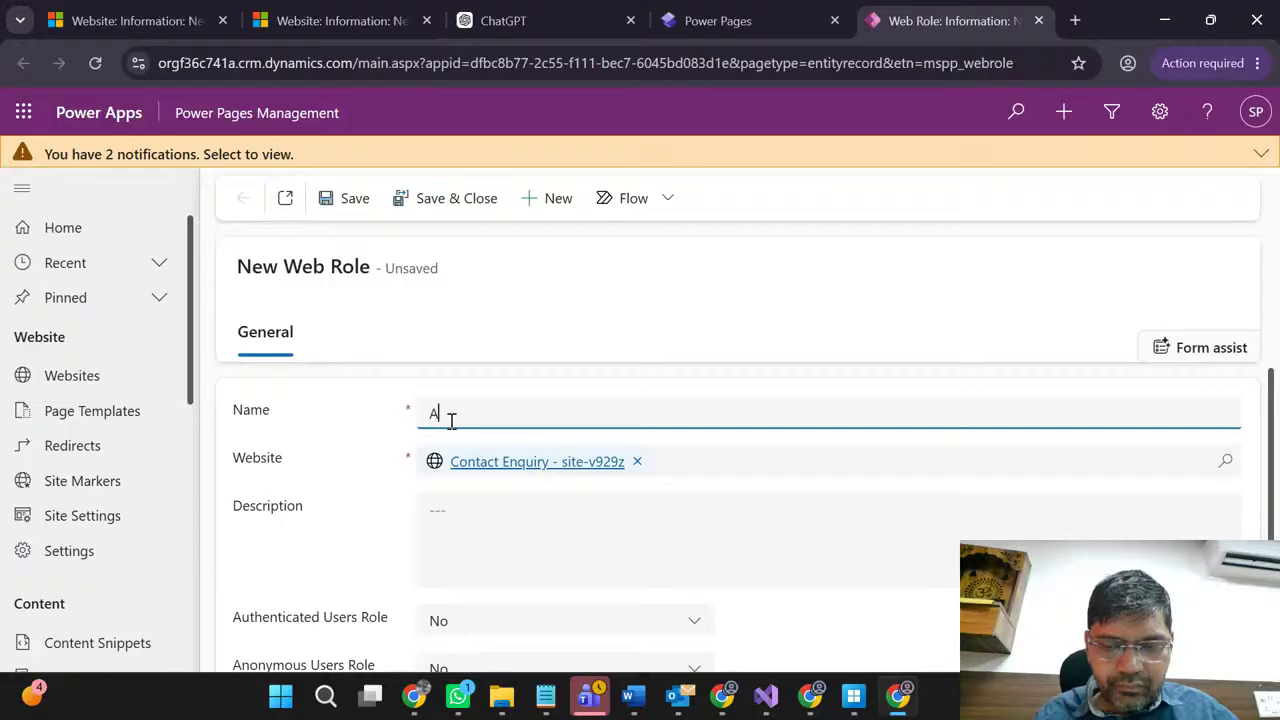
{"action": "type", "text": "uper"}
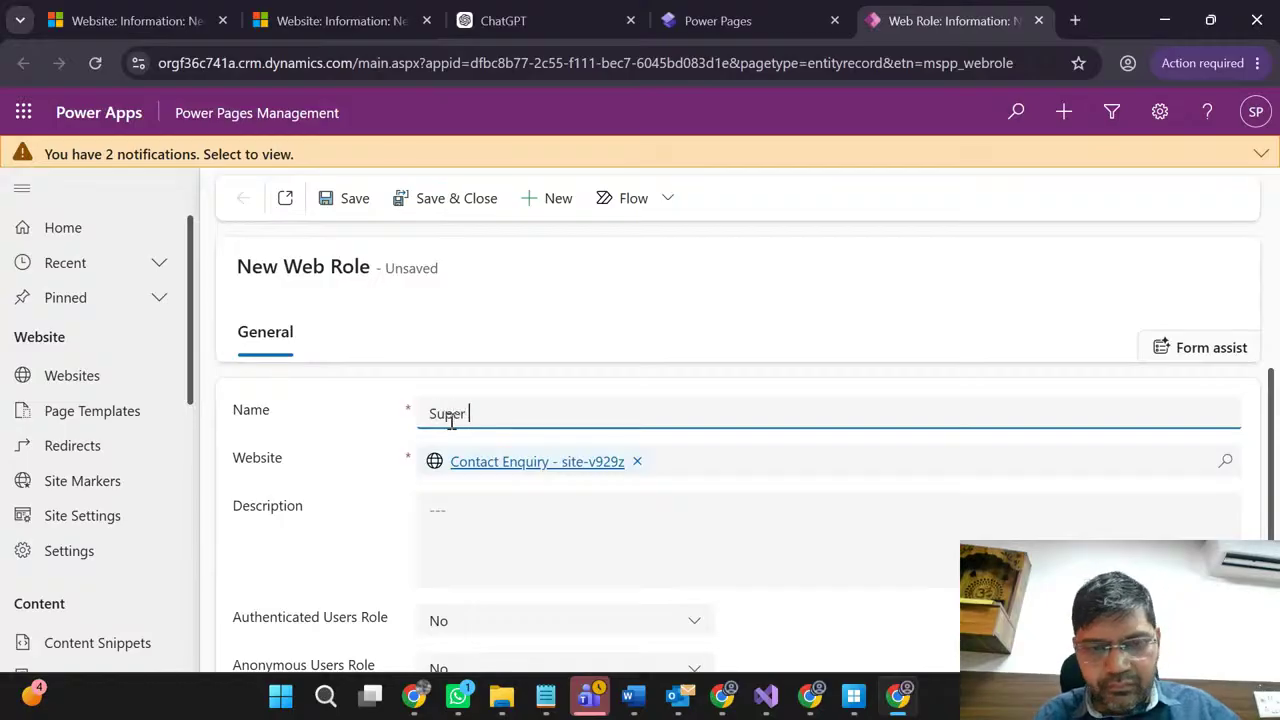
{"action": "type", "text": " Admin"}
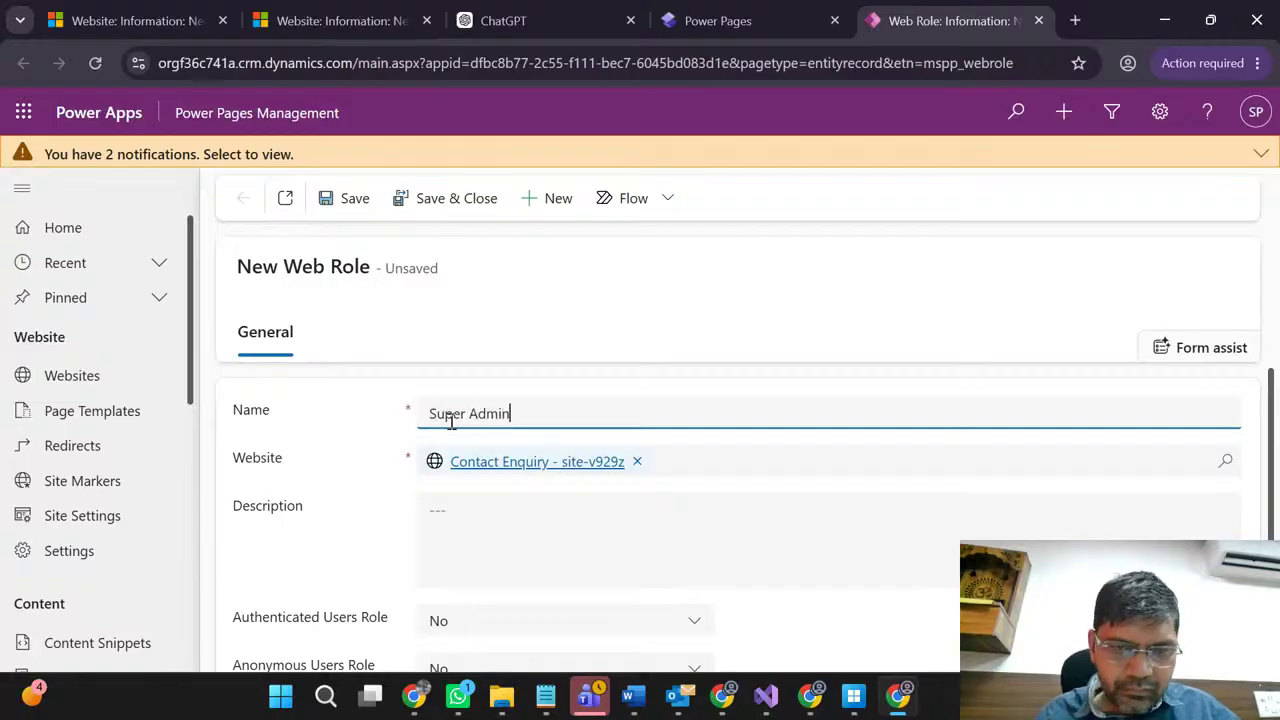
{"action": "left_click", "coordinate": [506, 538]}
{"action": "type", "text": "Login for Su"}
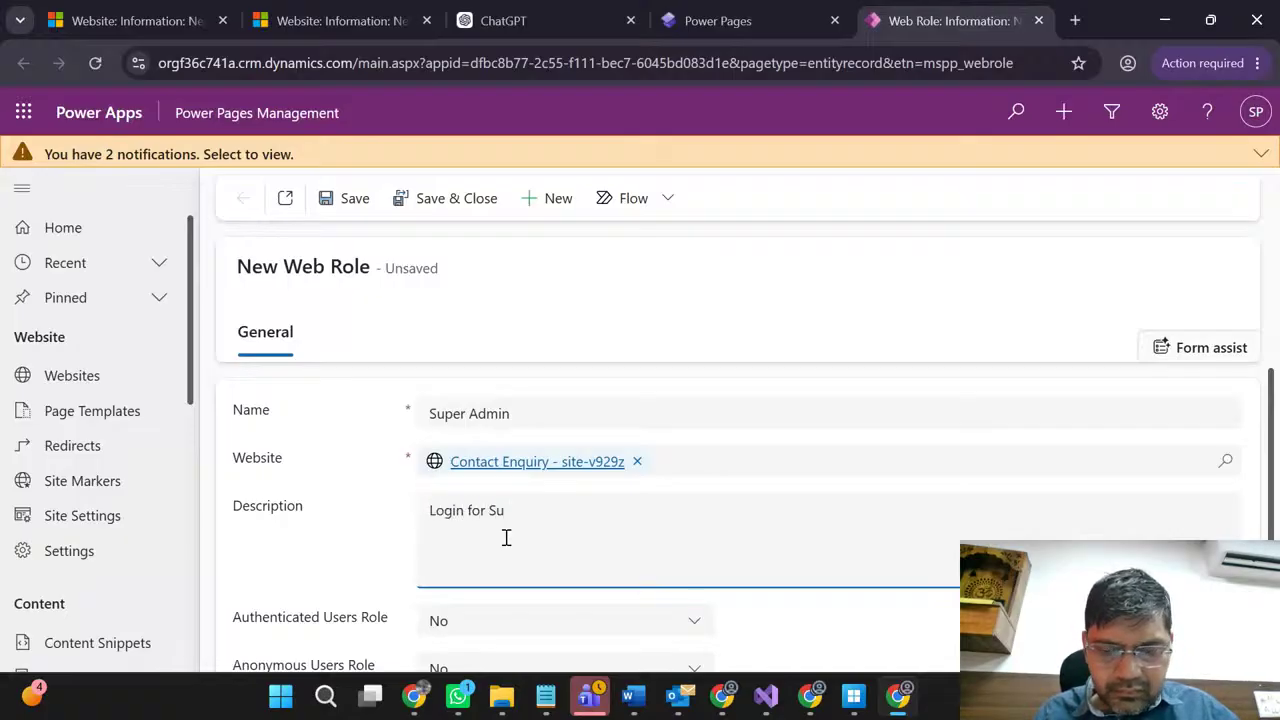
{"action": "type", "text": "per Admin"}
Step: Set Authenticated Users Role to Yes, save the Super Admin role, and return to Power Pages
{"action": "scroll", "coordinate": [354, 554], "scroll_direction": "down", "scroll_amount": 1}
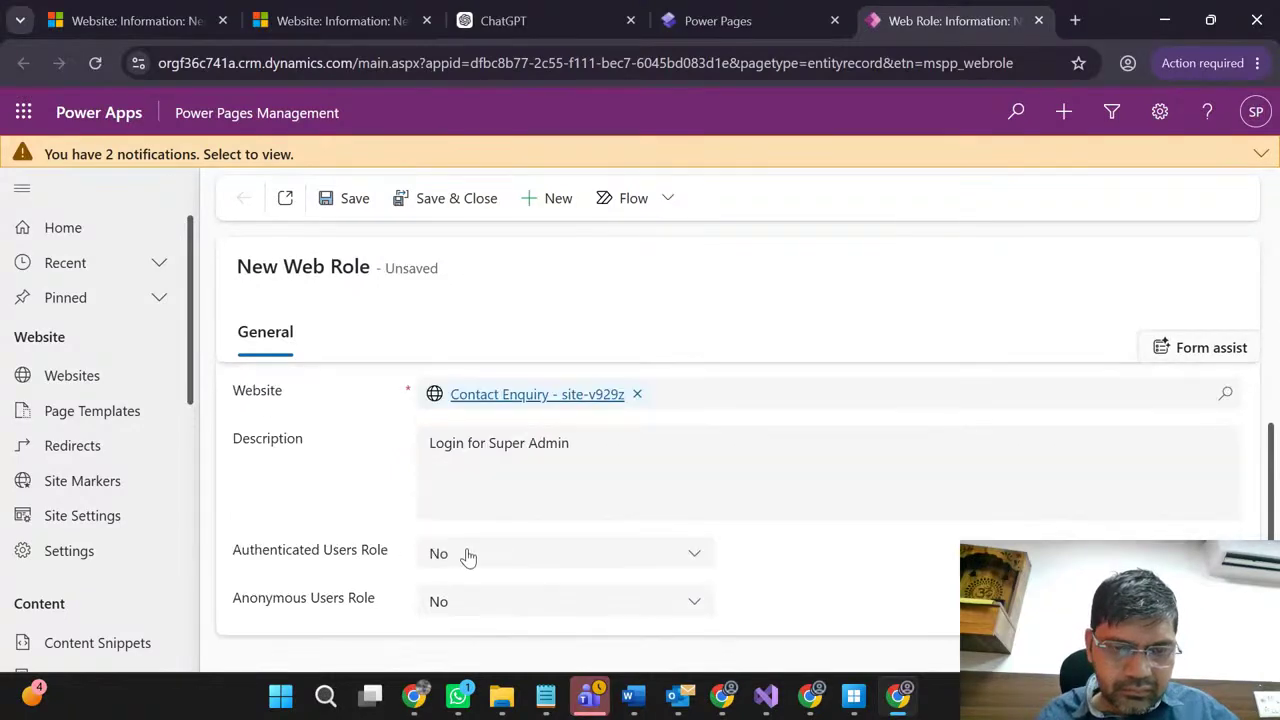
{"action": "left_click", "coordinate": [471, 558]}
{"action": "left_click", "coordinate": [462, 623]}
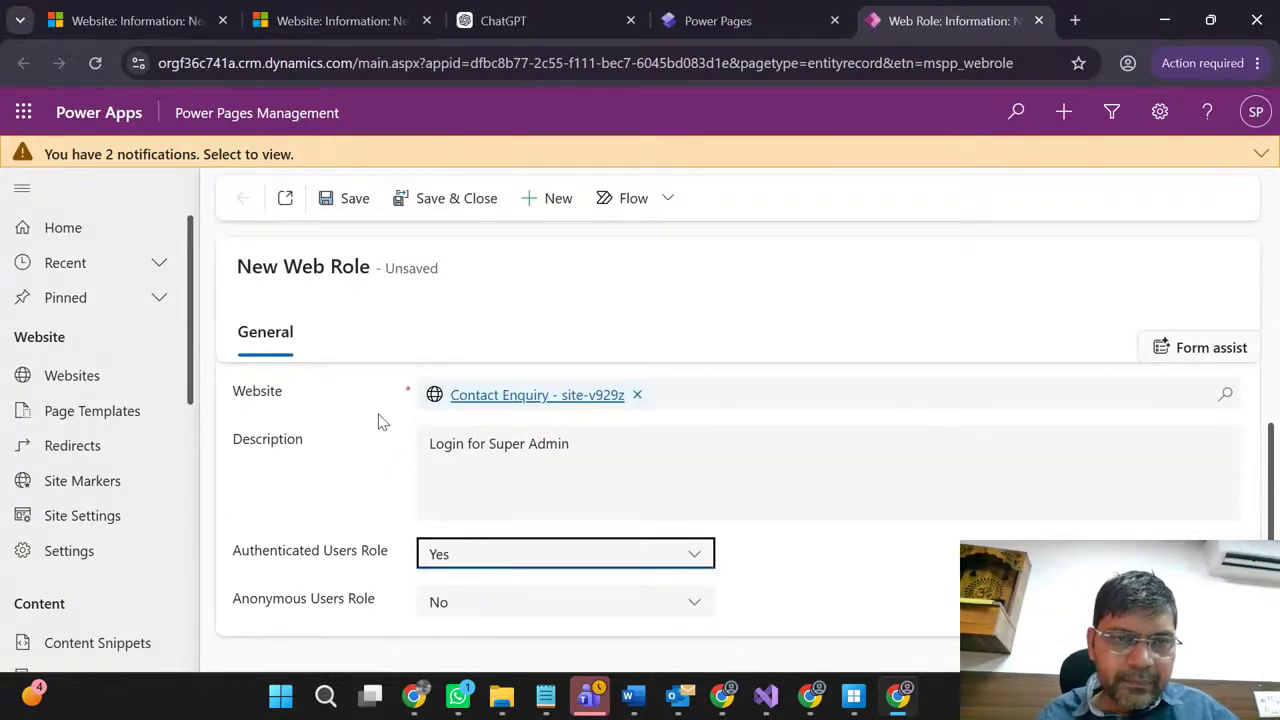
{"action": "left_click", "coordinate": [352, 199]}
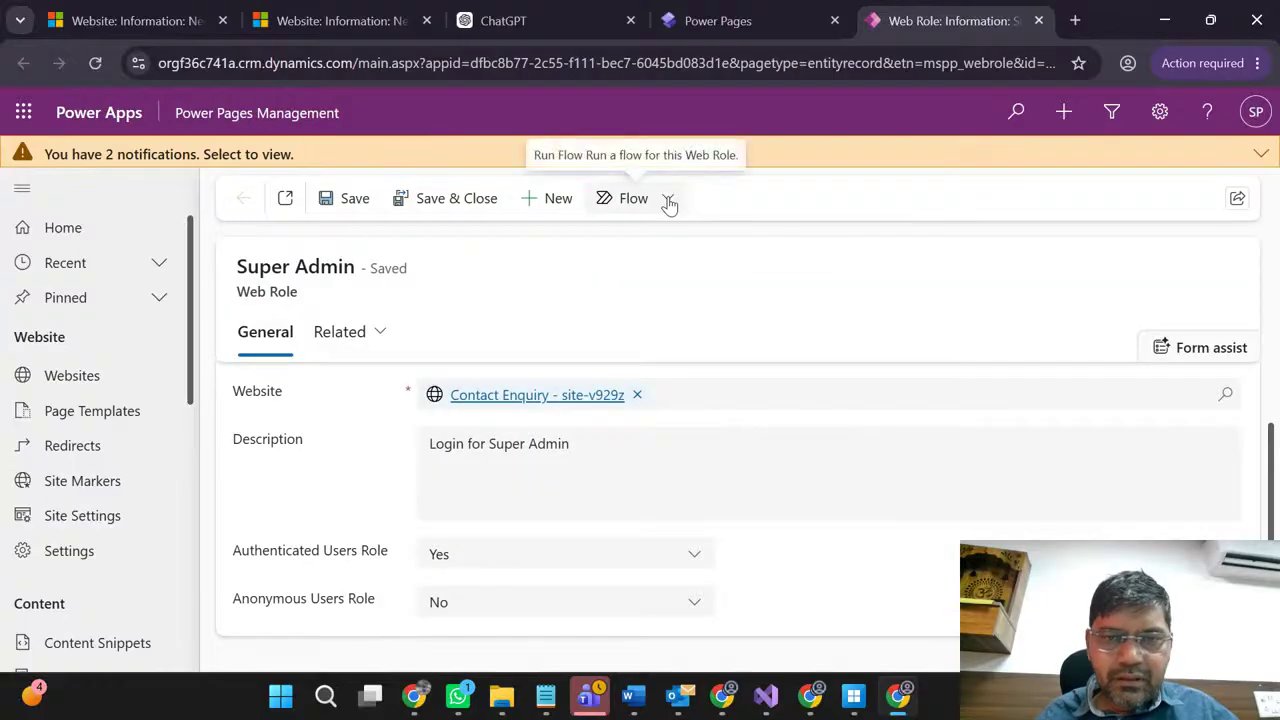
{"action": "left_click", "coordinate": [740, 21]}
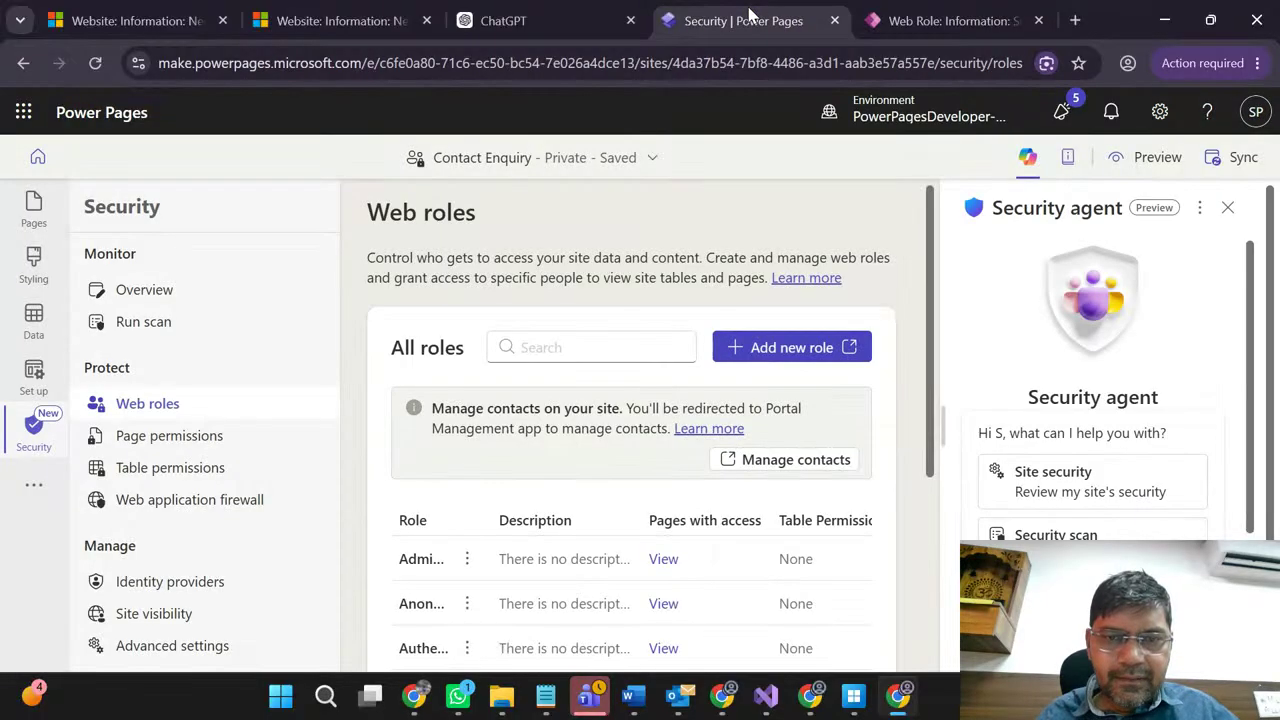
Step: Check the Super Admin role's empty related records, then Save & Close it
{"action": "scroll", "coordinate": [480, 463], "scroll_direction": "down", "scroll_amount": 2}
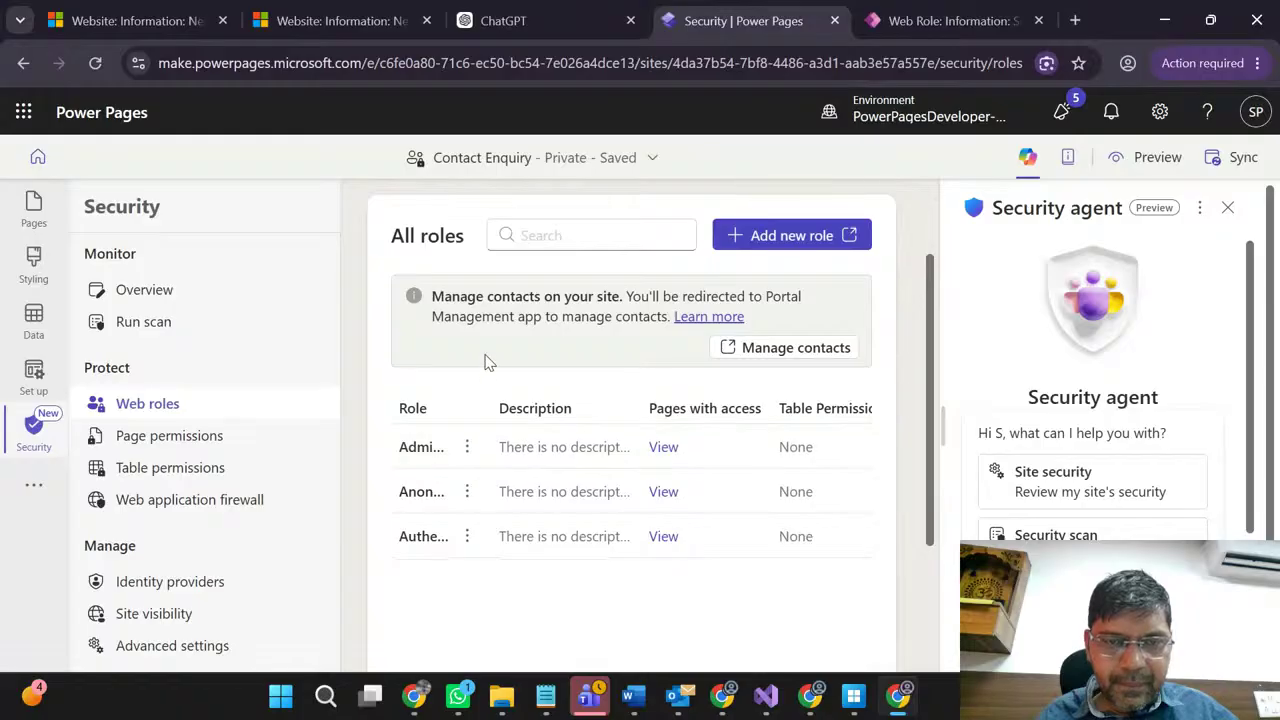
{"action": "scroll", "coordinate": [486, 362], "scroll_direction": "up", "scroll_amount": 2}
{"action": "left_click", "coordinate": [918, 20]}
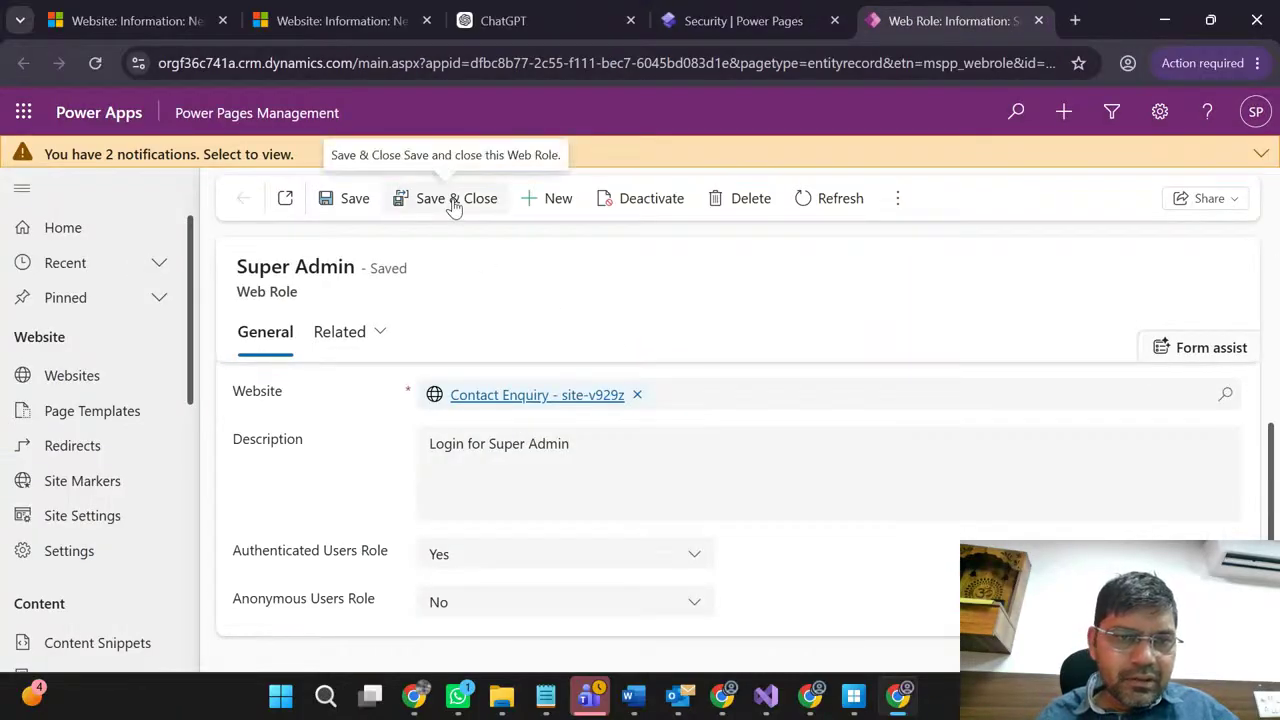
{"action": "left_click", "coordinate": [352, 340]}
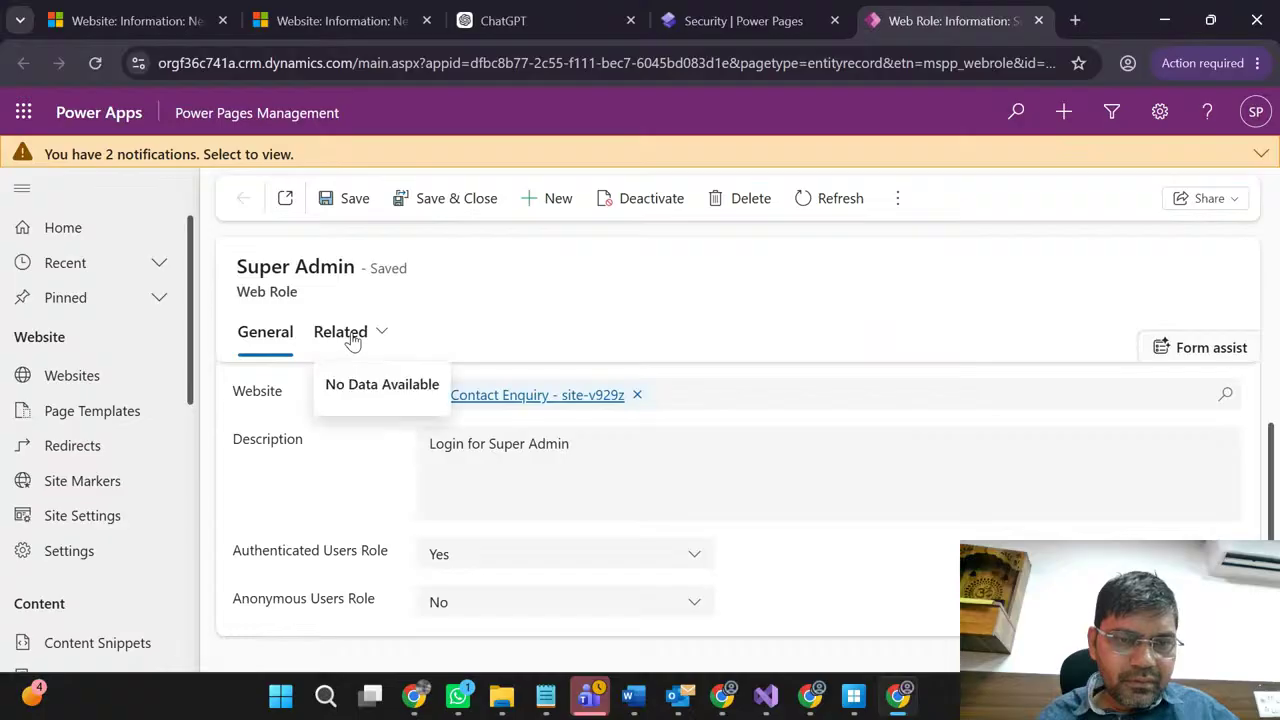
{"action": "left_click", "coordinate": [497, 313]}
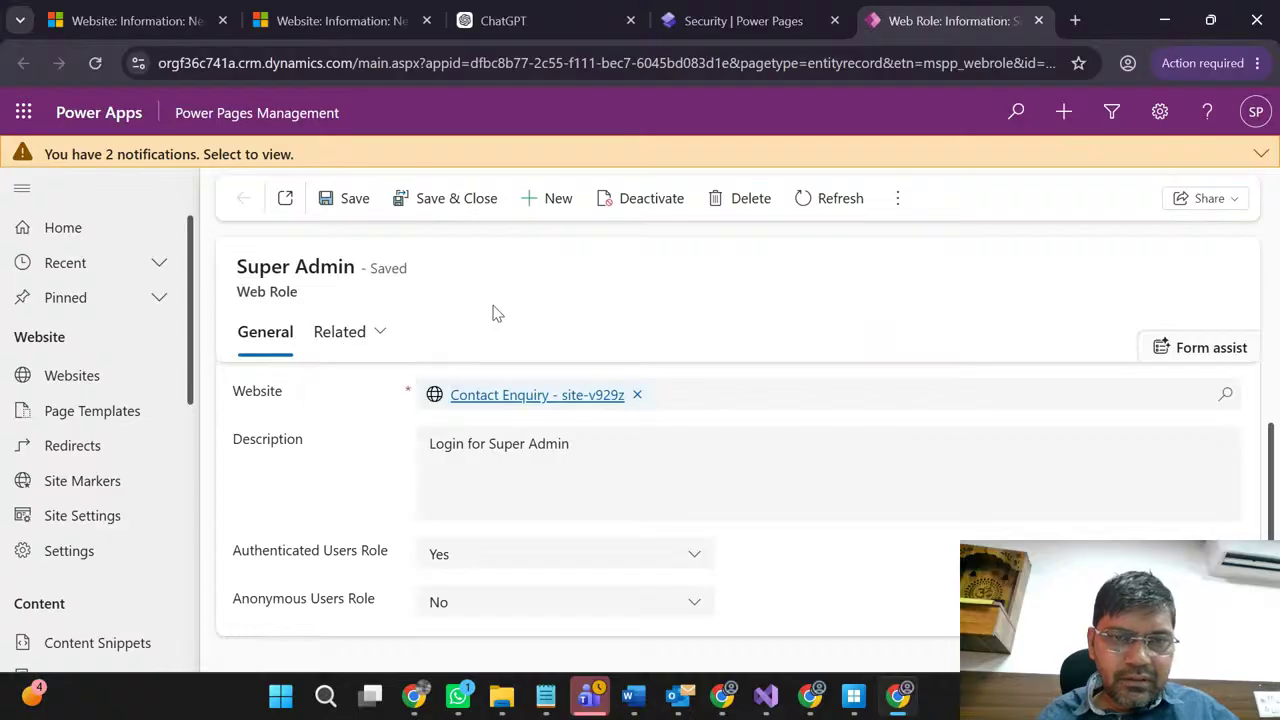
{"action": "left_click", "coordinate": [474, 198]}
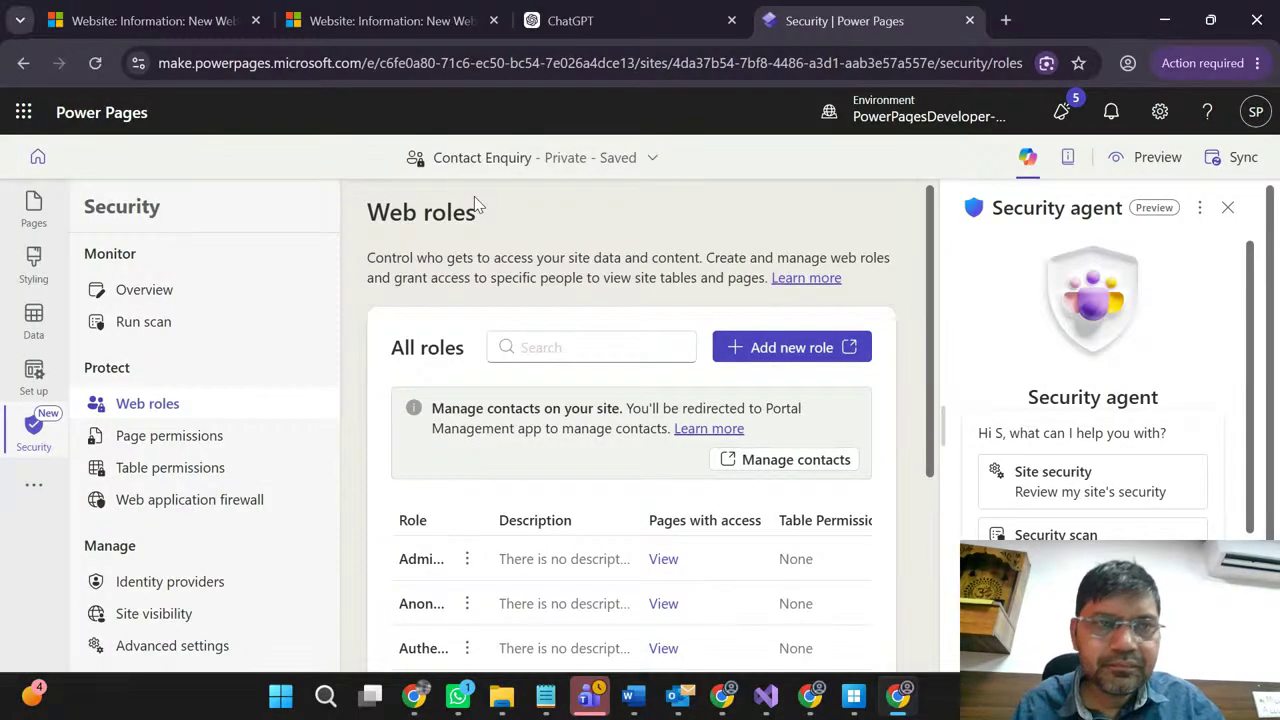
Step: Refresh the Power Pages web roles page, briefly viewing the ChatGPT tab meanwhile
{"action": "left_click", "coordinate": [97, 64]}
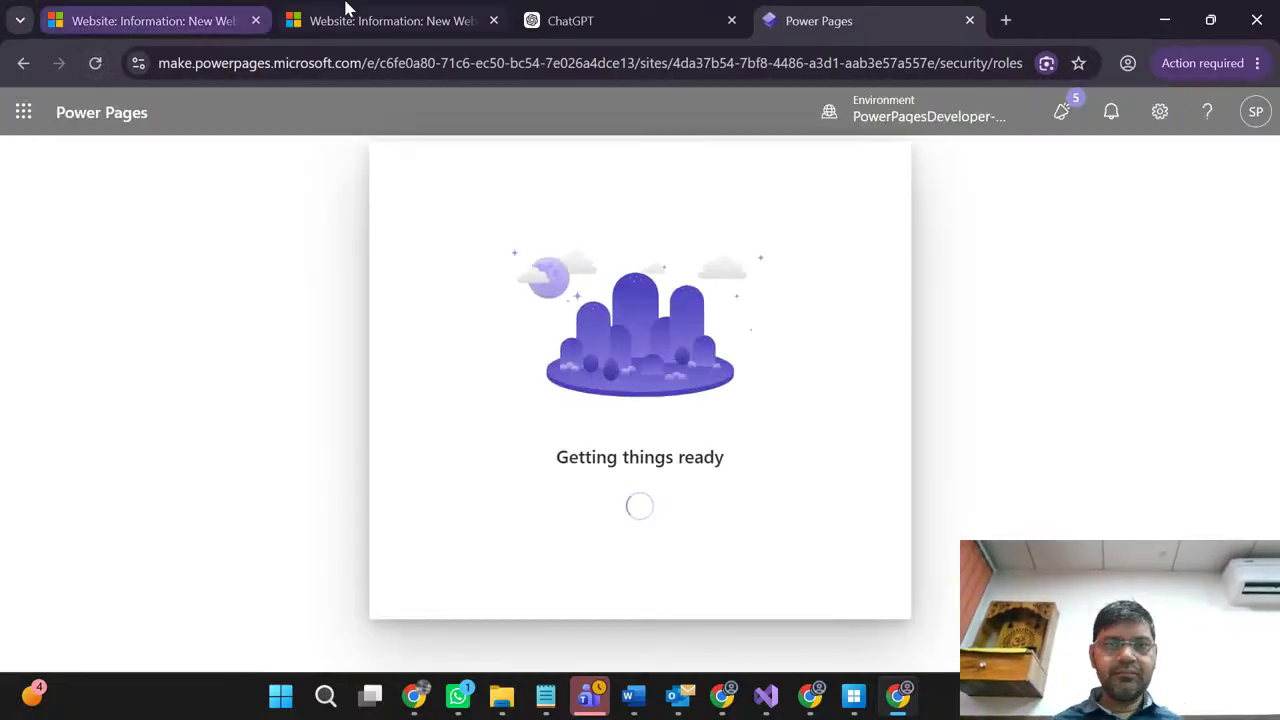
{"action": "left_click", "coordinate": [698, 10]}
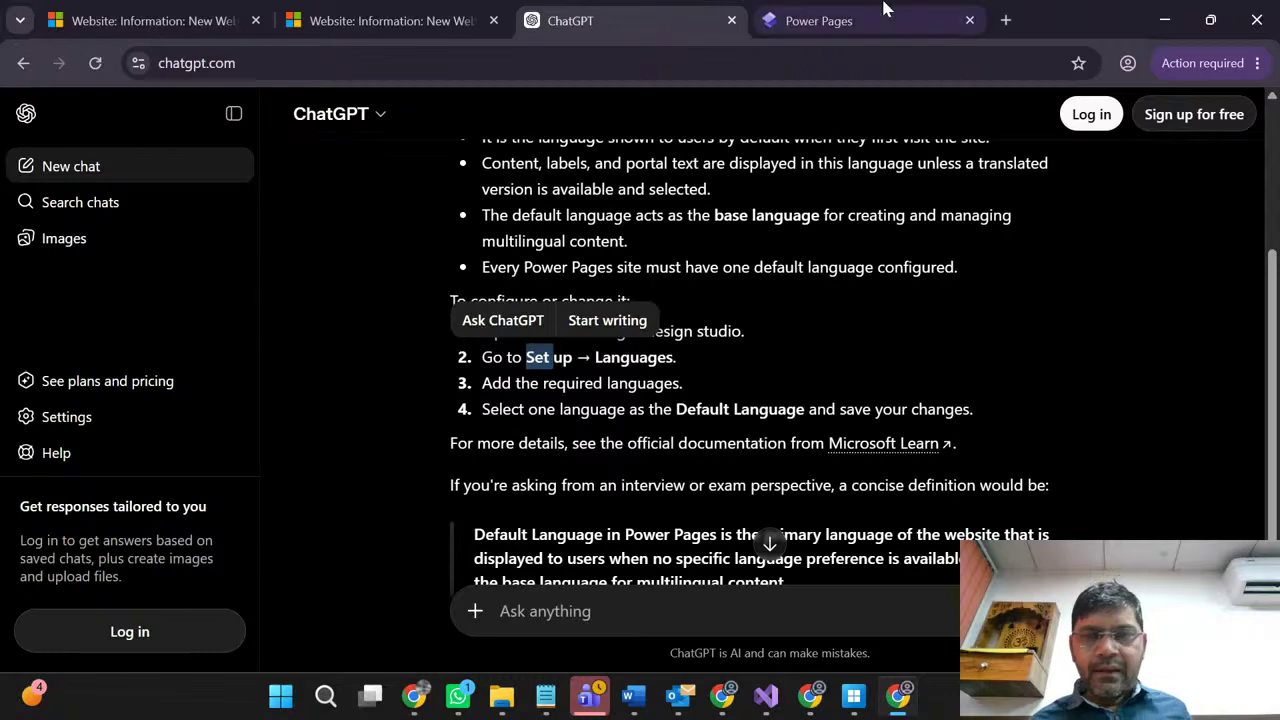
{"action": "left_click", "coordinate": [815, 12]}
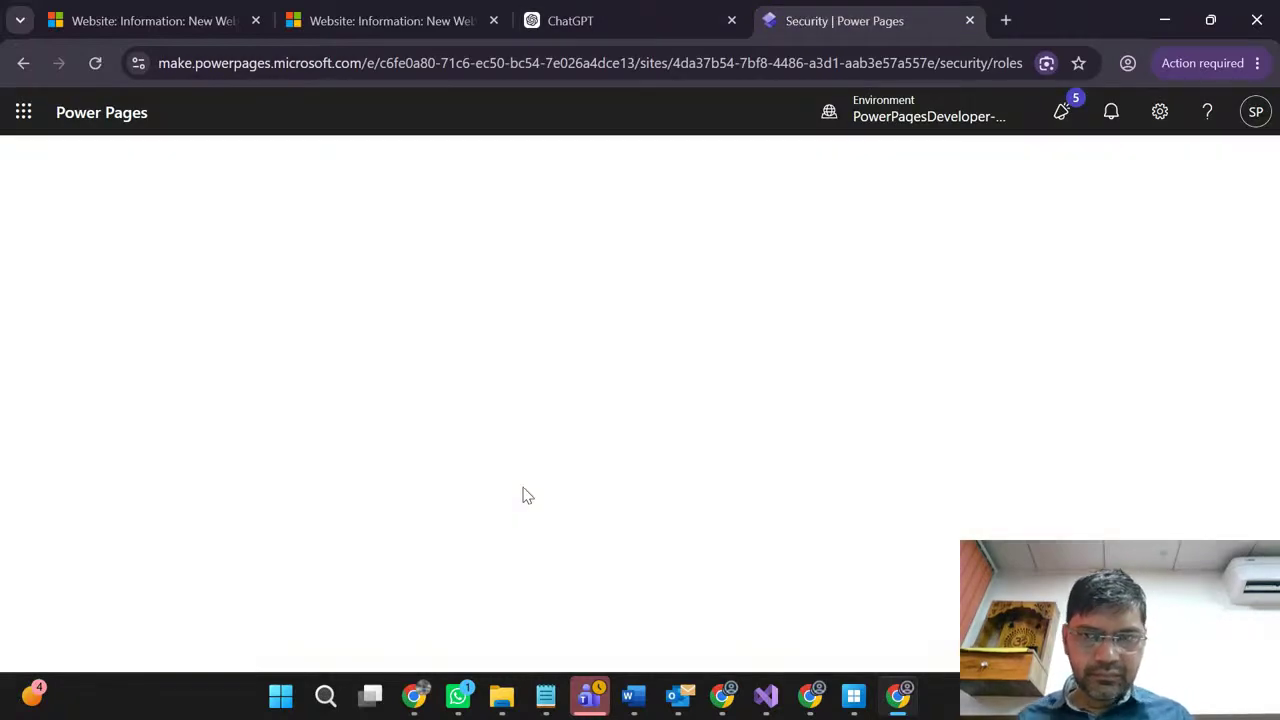
Step: Open the new contact, enter the full name as Last Name, job title Test, and save
{"action": "scroll", "coordinate": [525, 490], "scroll_direction": "down", "scroll_amount": 1}
{"action": "scroll", "coordinate": [515, 500], "scroll_direction": "down", "scroll_amount": 1}
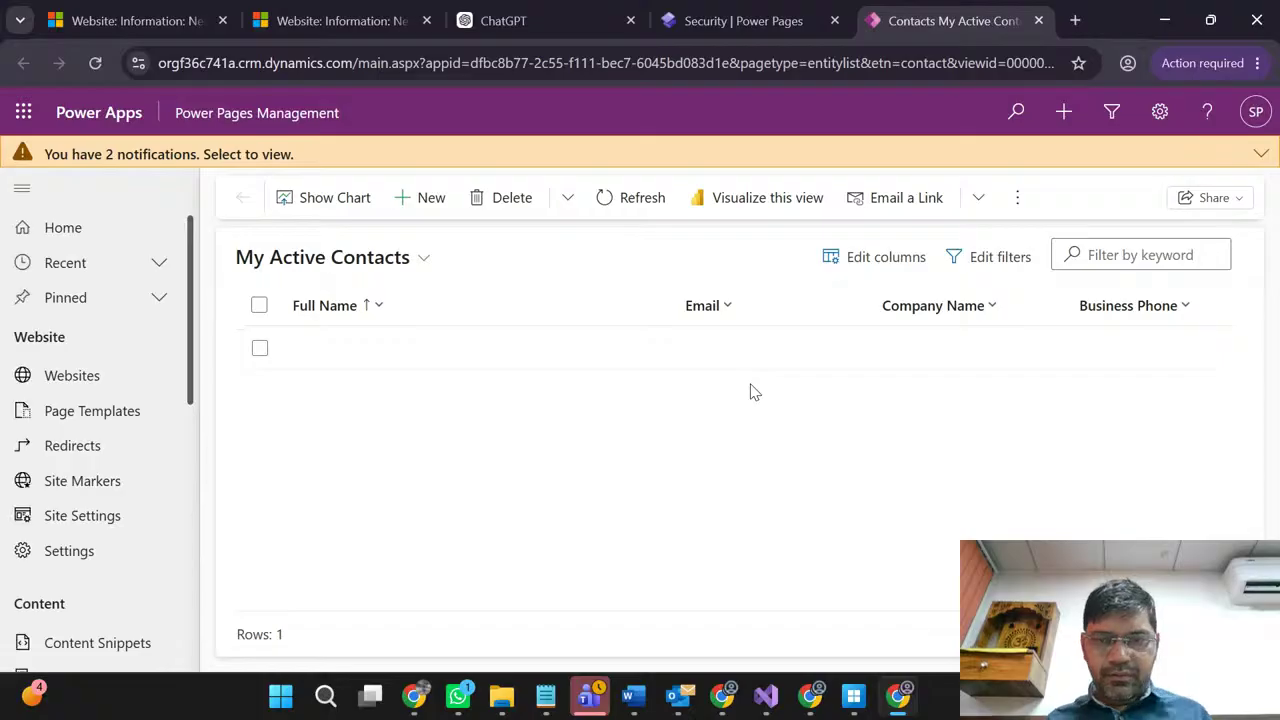
{"action": "double_click", "coordinate": [423, 348]}
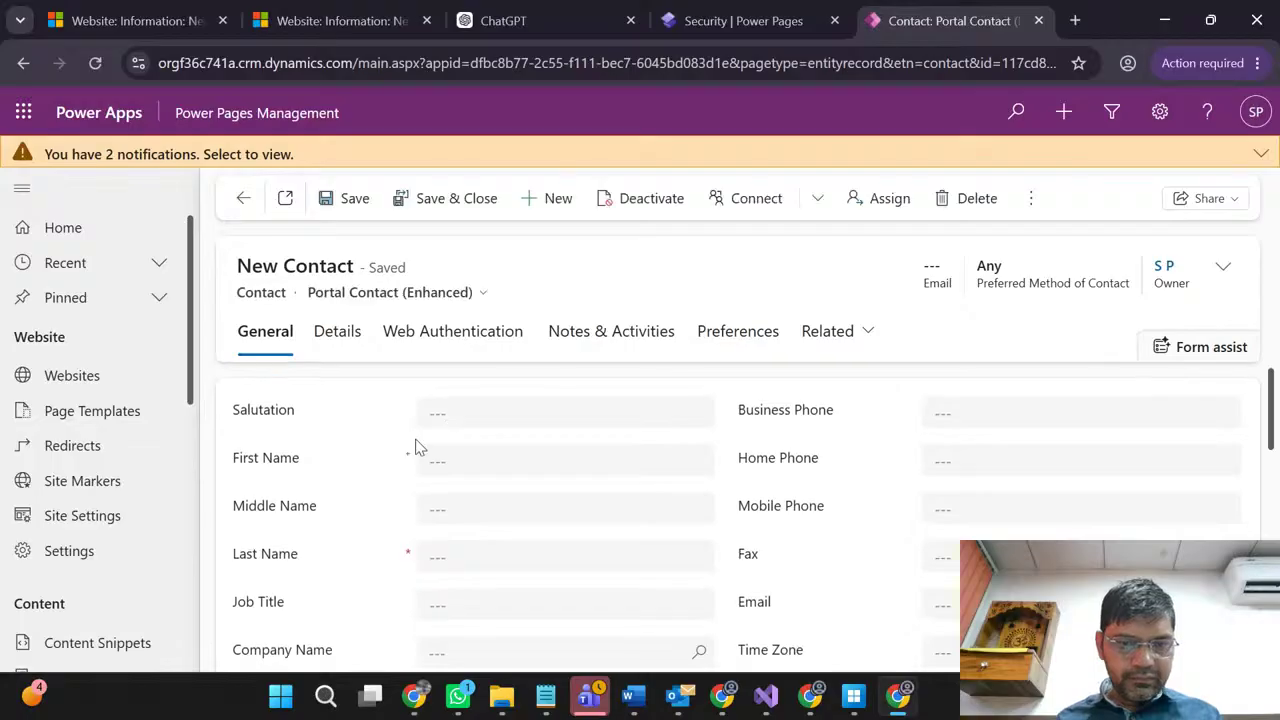
{"action": "left_click", "coordinate": [499, 553]}
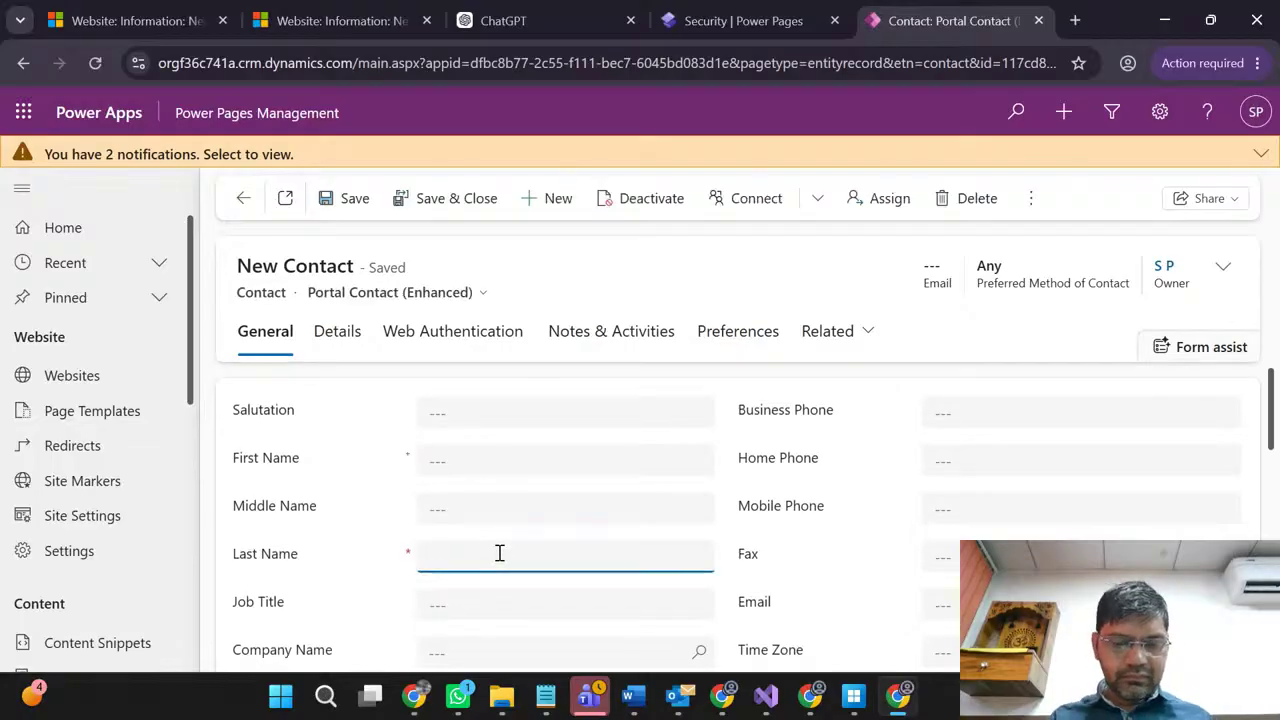
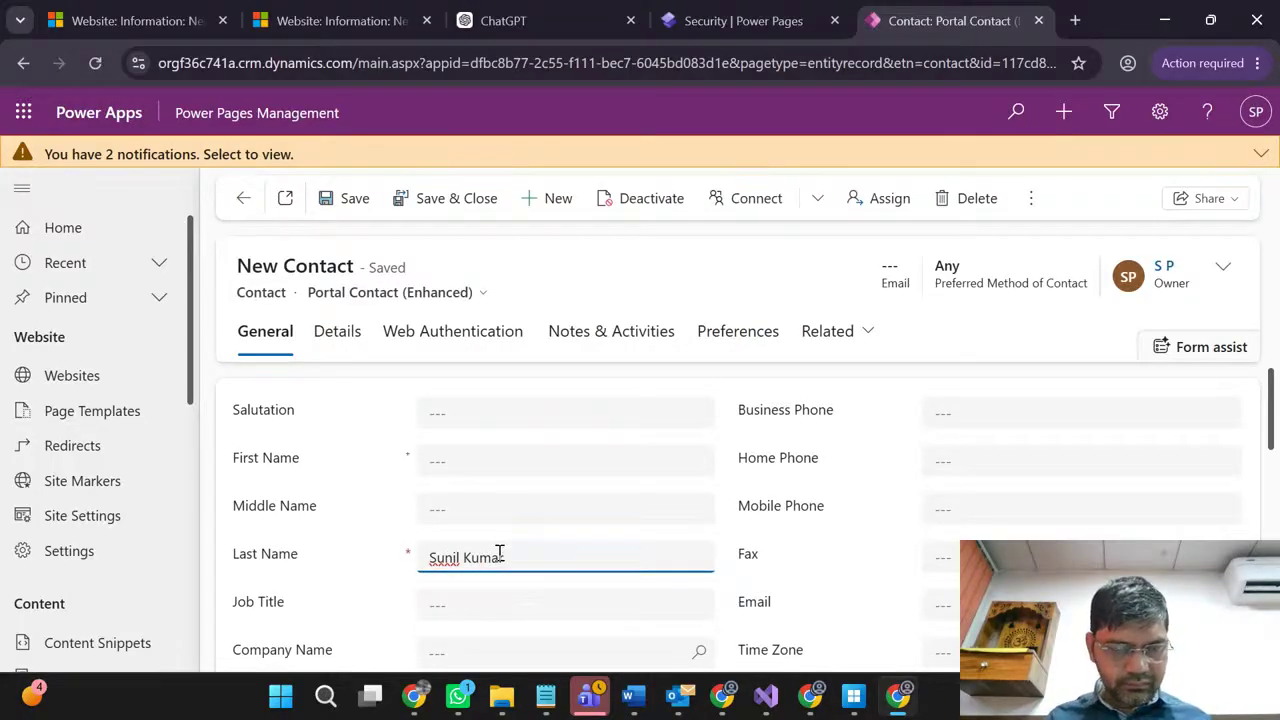
{"action": "scroll", "coordinate": [499, 553], "scroll_direction": "down", "scroll_amount": 1}
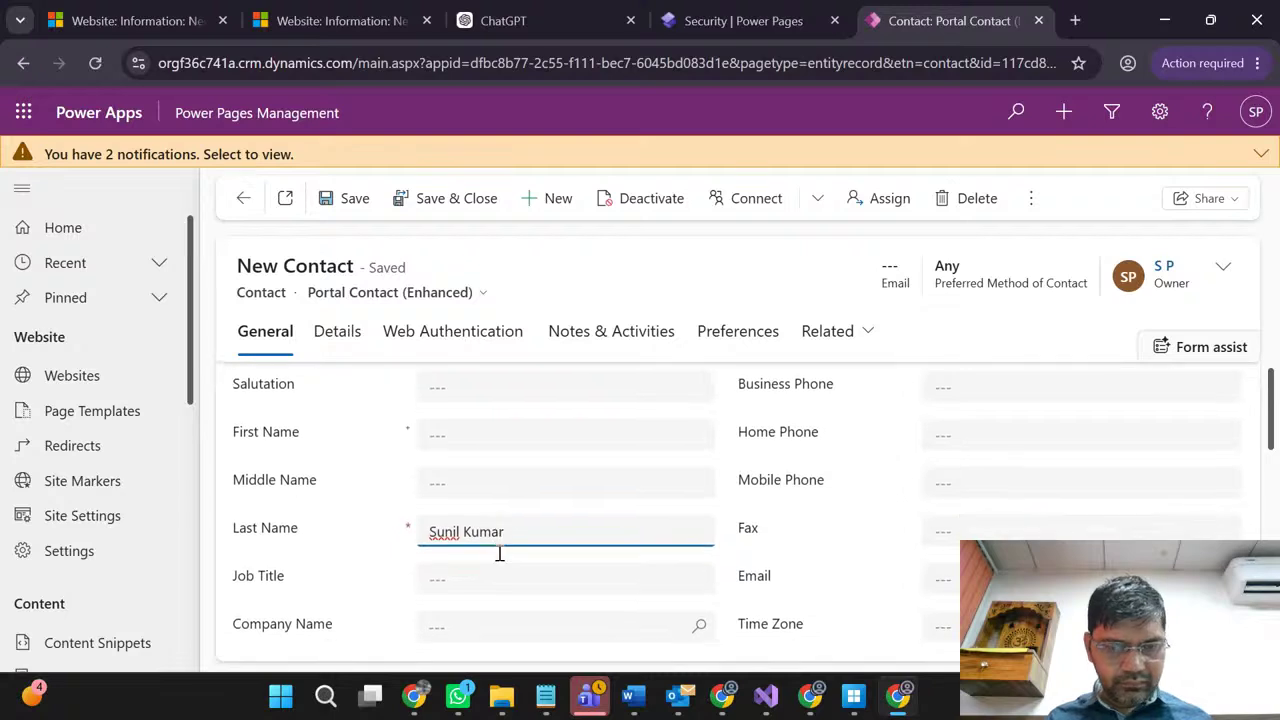
{"action": "left_click", "coordinate": [432, 506]}
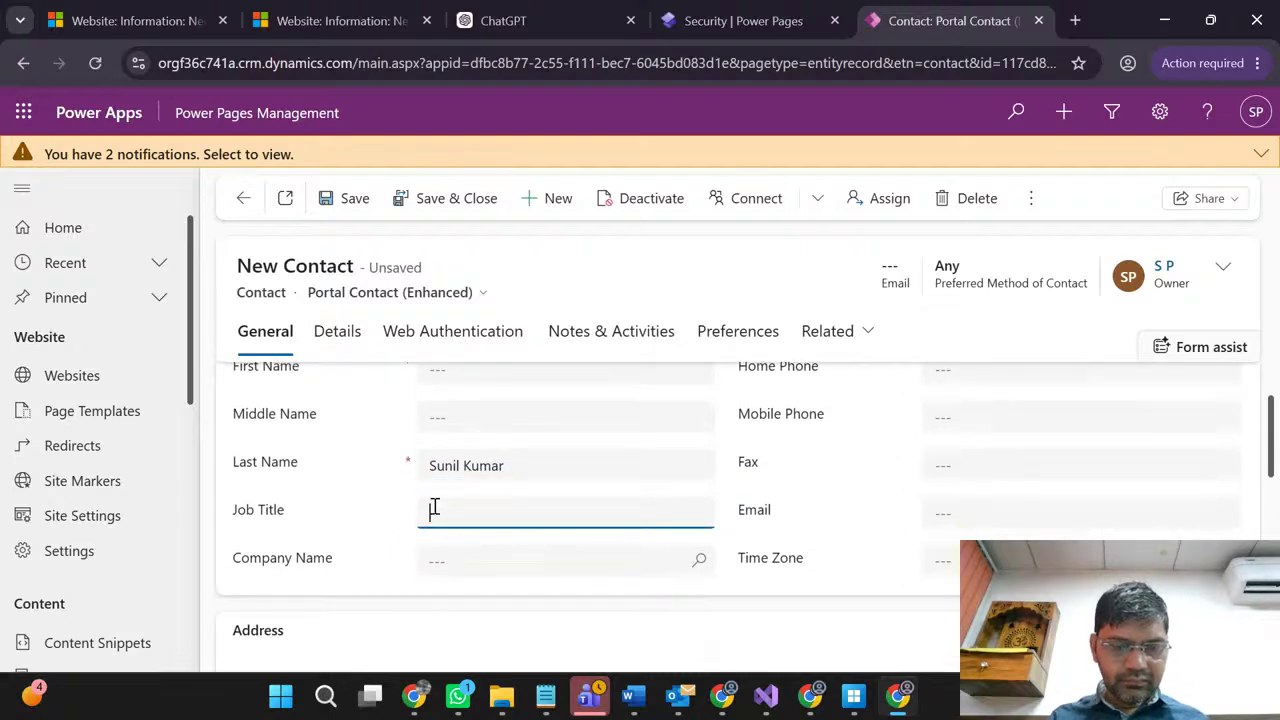
{"action": "scroll", "coordinate": [800, 520], "scroll_direction": "up", "scroll_amount": 1}
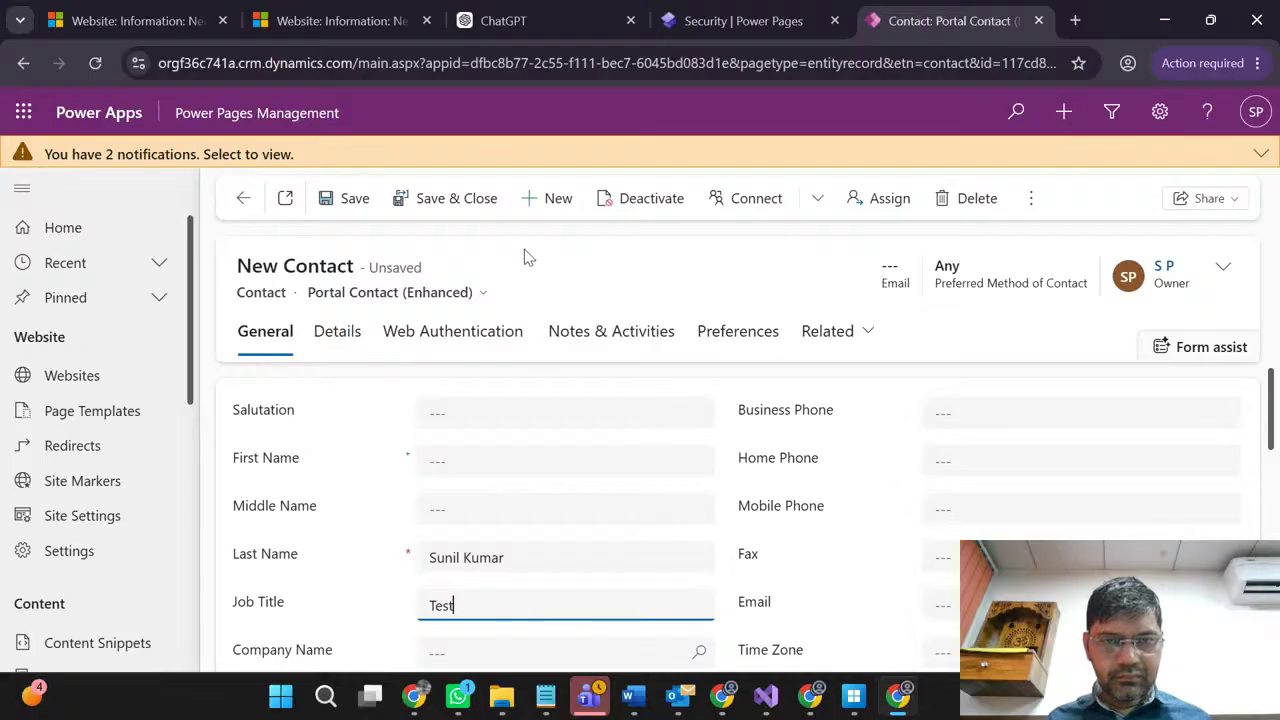
{"action": "left_click", "coordinate": [355, 205]}
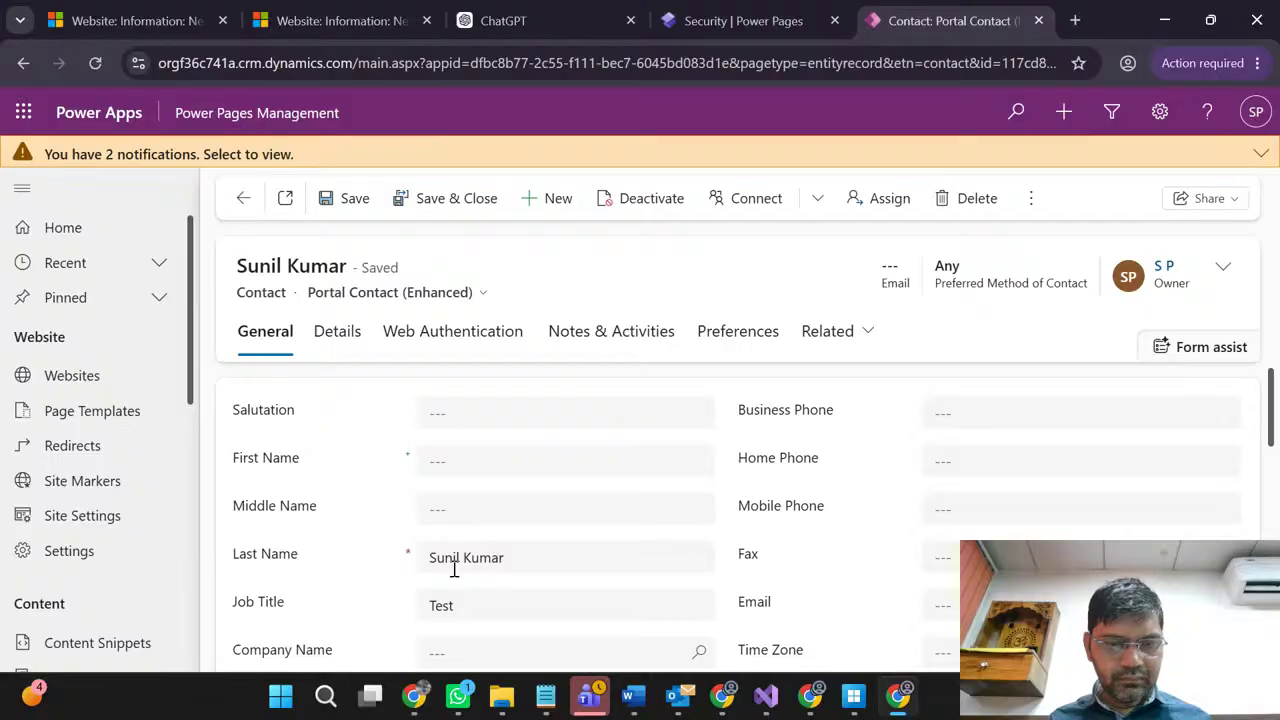
Step: Split the name into First and Last Name, add salutation 'Mr.', and Save & Close
{"action": "double_click", "coordinate": [446, 558]}
{"action": "key", "text": "BackSpace"}
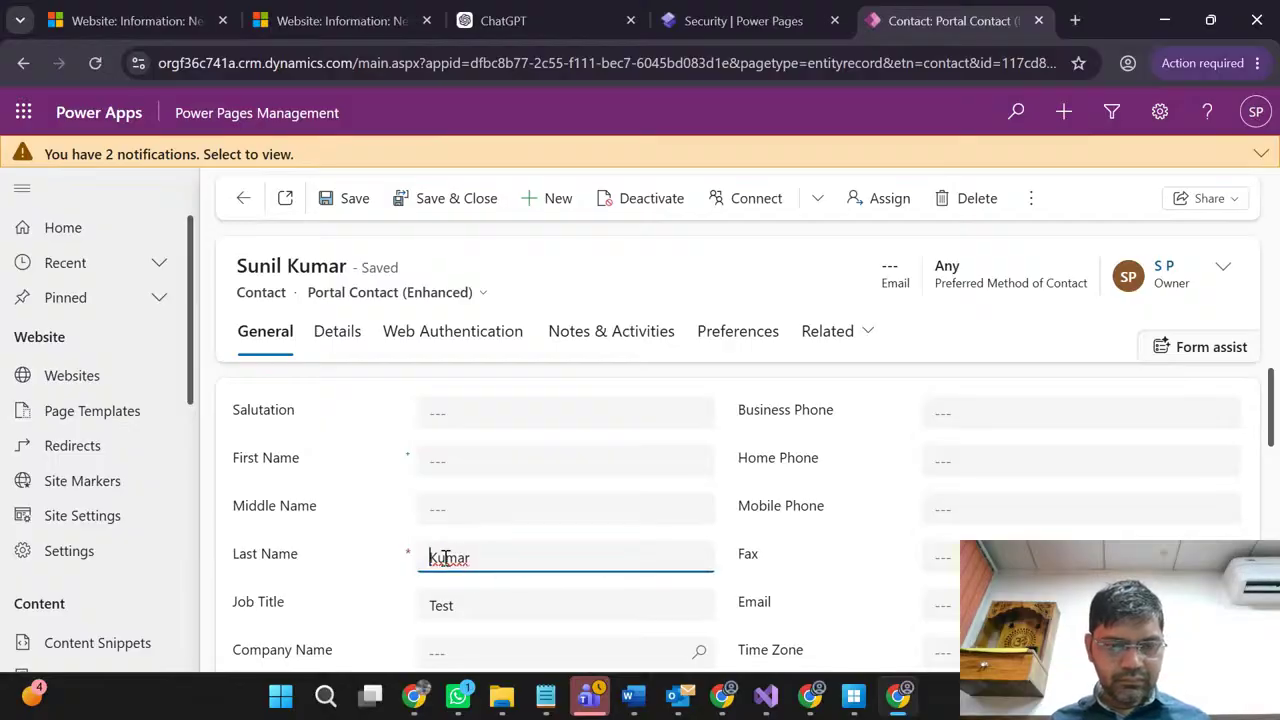
{"action": "left_click", "coordinate": [451, 456]}
{"action": "type", "text": "Sunil"}
{"action": "left_click", "coordinate": [480, 410]}
{"action": "type", "text": "Mr"}
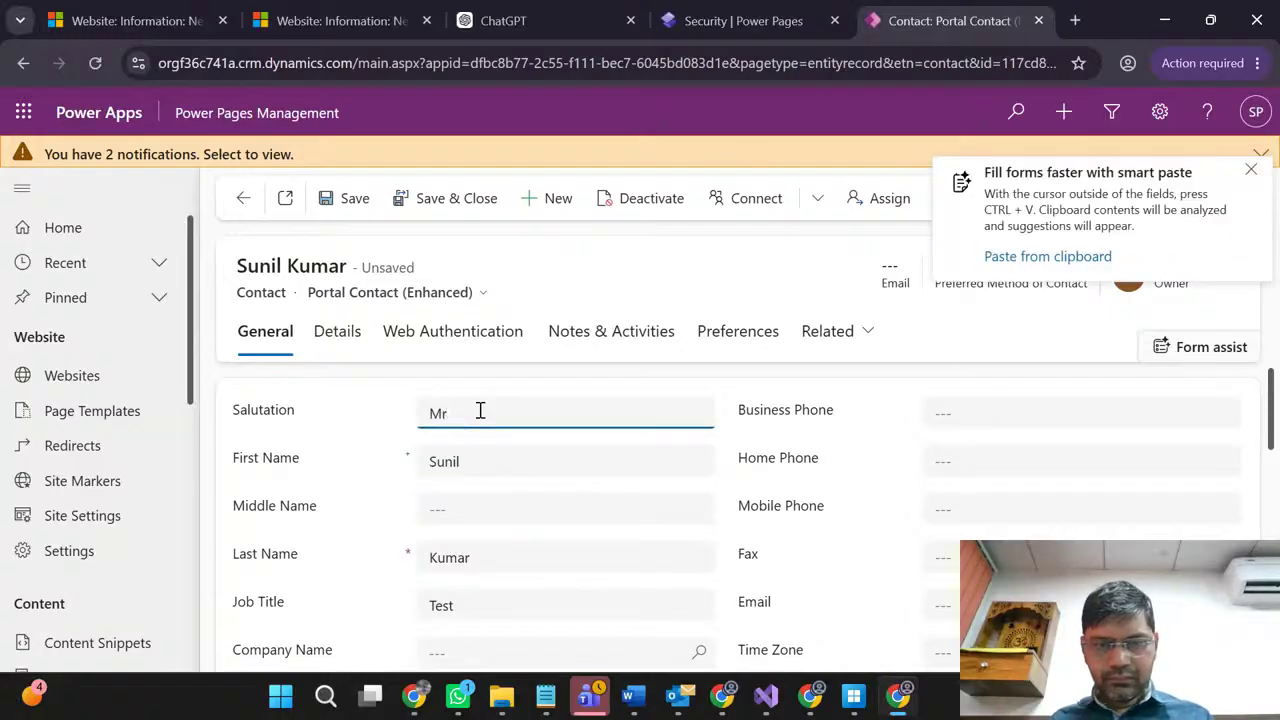
{"action": "type", "text": "."}
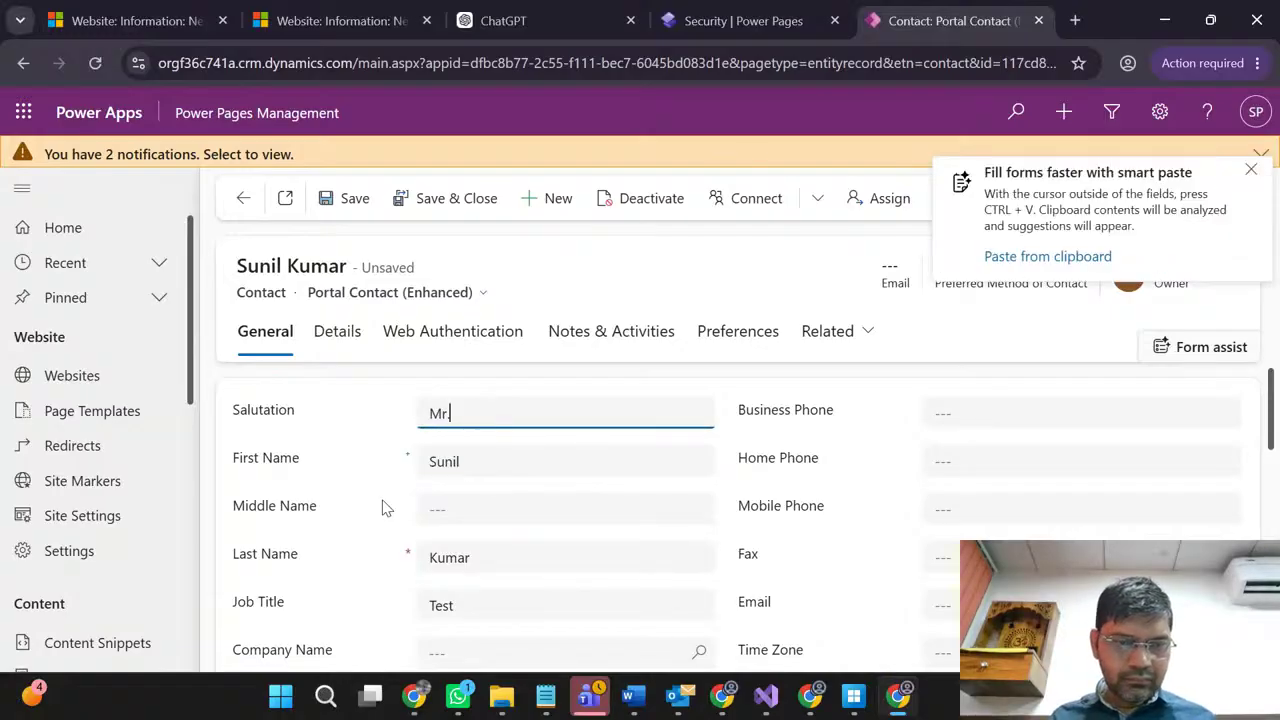
{"action": "left_click", "coordinate": [437, 200]}
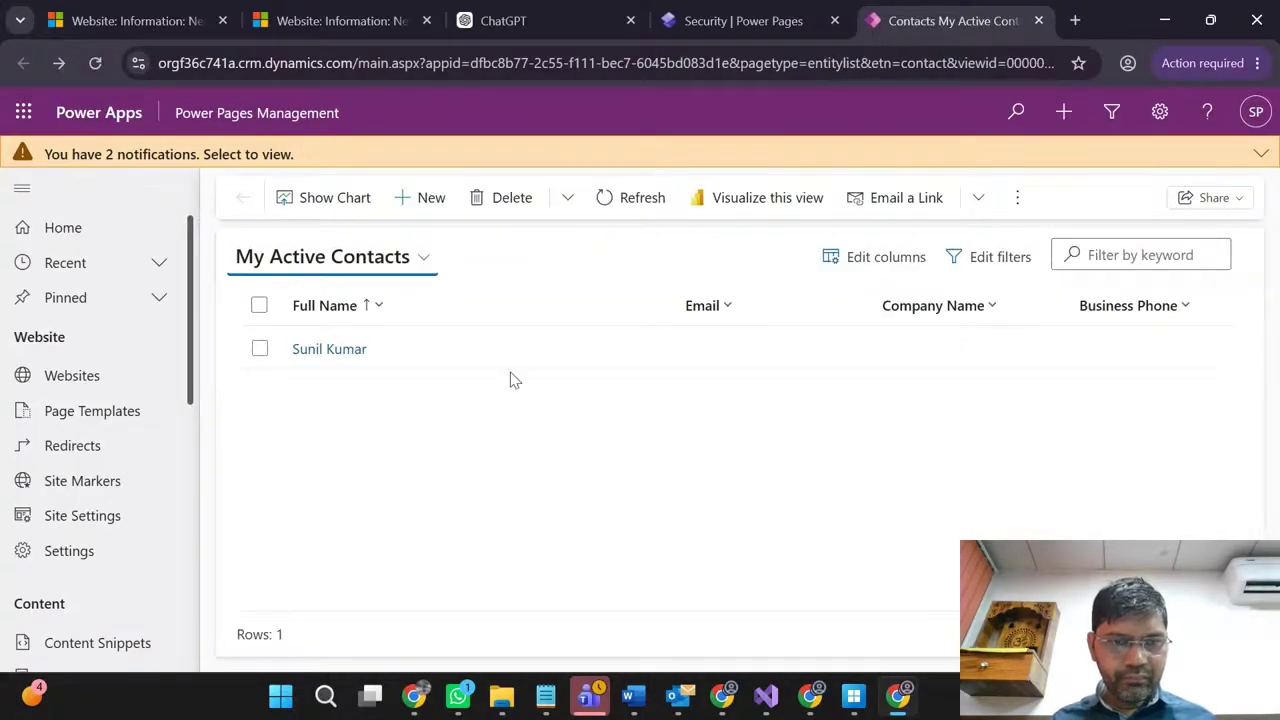
Step: Open the saved contact and review its Web Authentication tab
{"action": "left_click", "coordinate": [330, 349]}
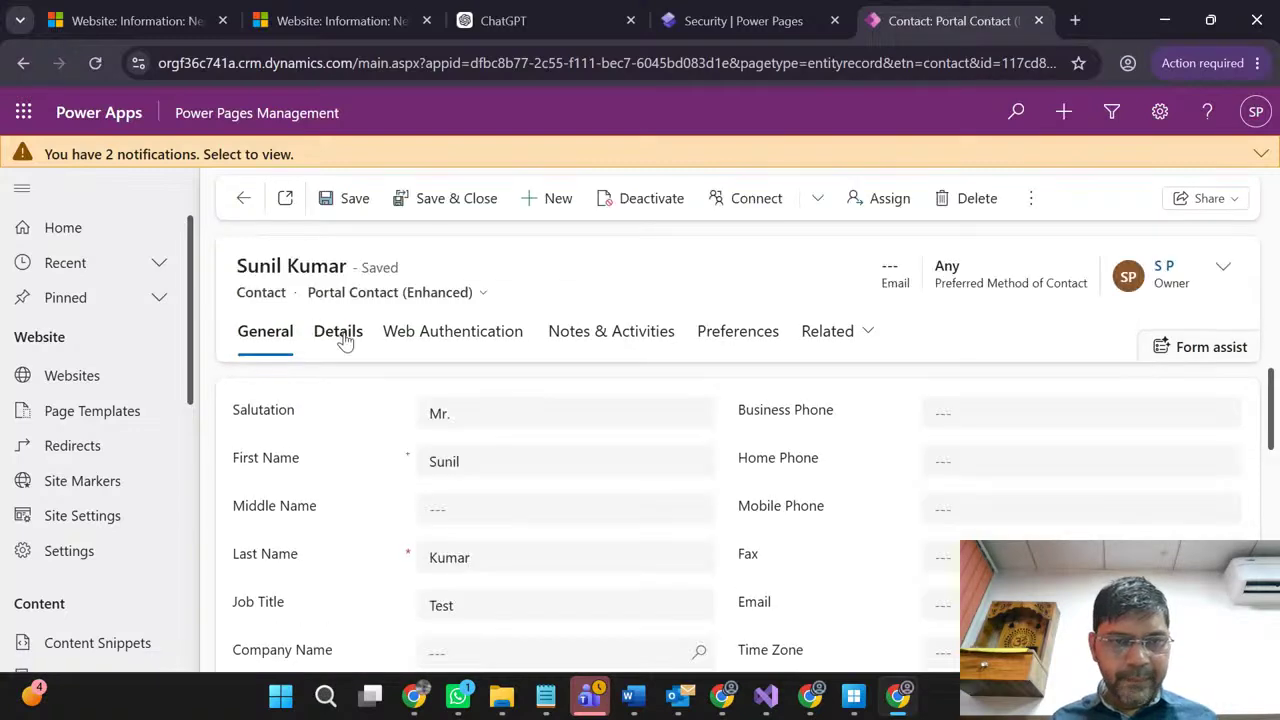
{"action": "left_click", "coordinate": [445, 336]}
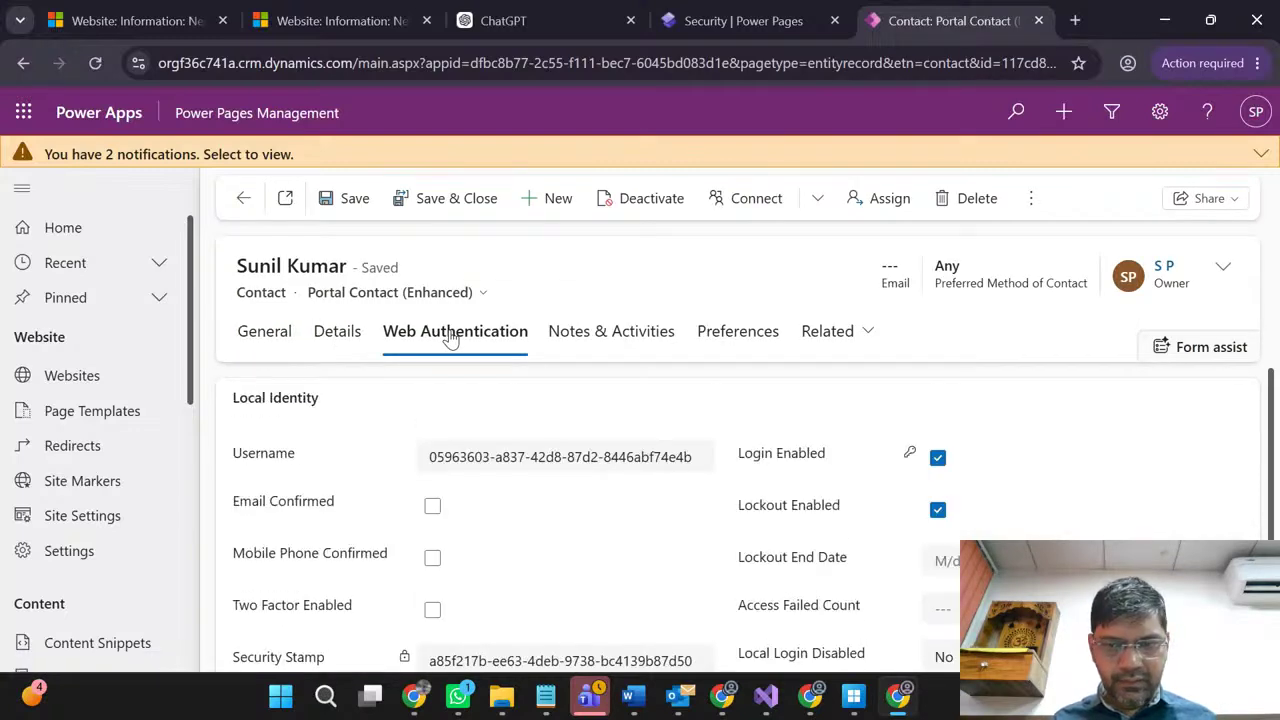
{"action": "scroll", "coordinate": [776, 470], "scroll_direction": "down", "scroll_amount": 1}
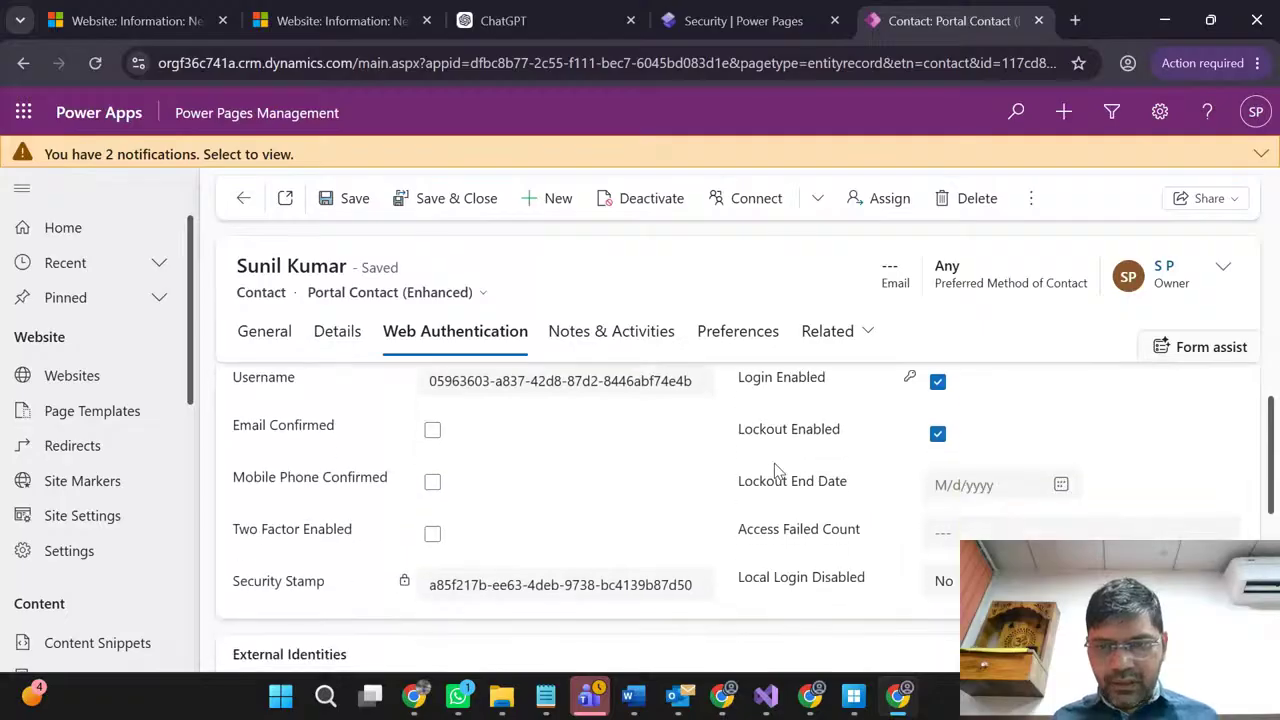
{"action": "scroll", "coordinate": [776, 470], "scroll_direction": "up", "scroll_amount": 1}
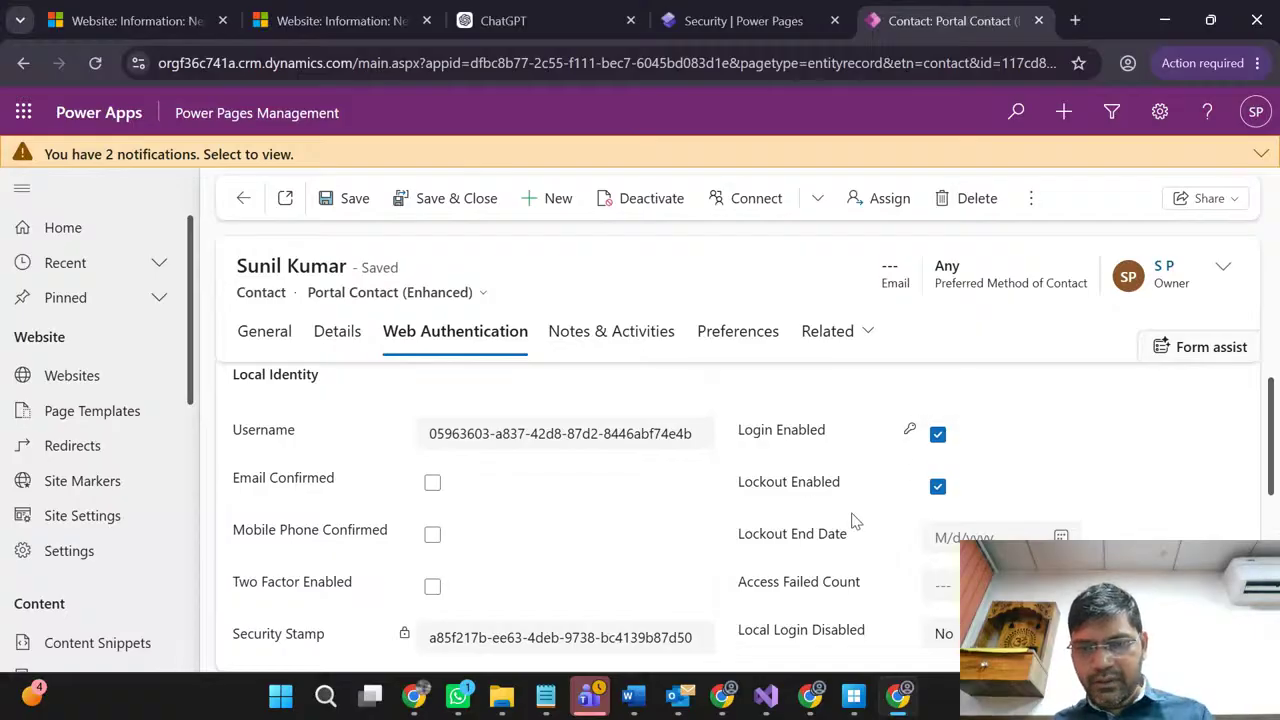
{"action": "scroll", "coordinate": [855, 520], "scroll_direction": "down", "scroll_amount": 3}
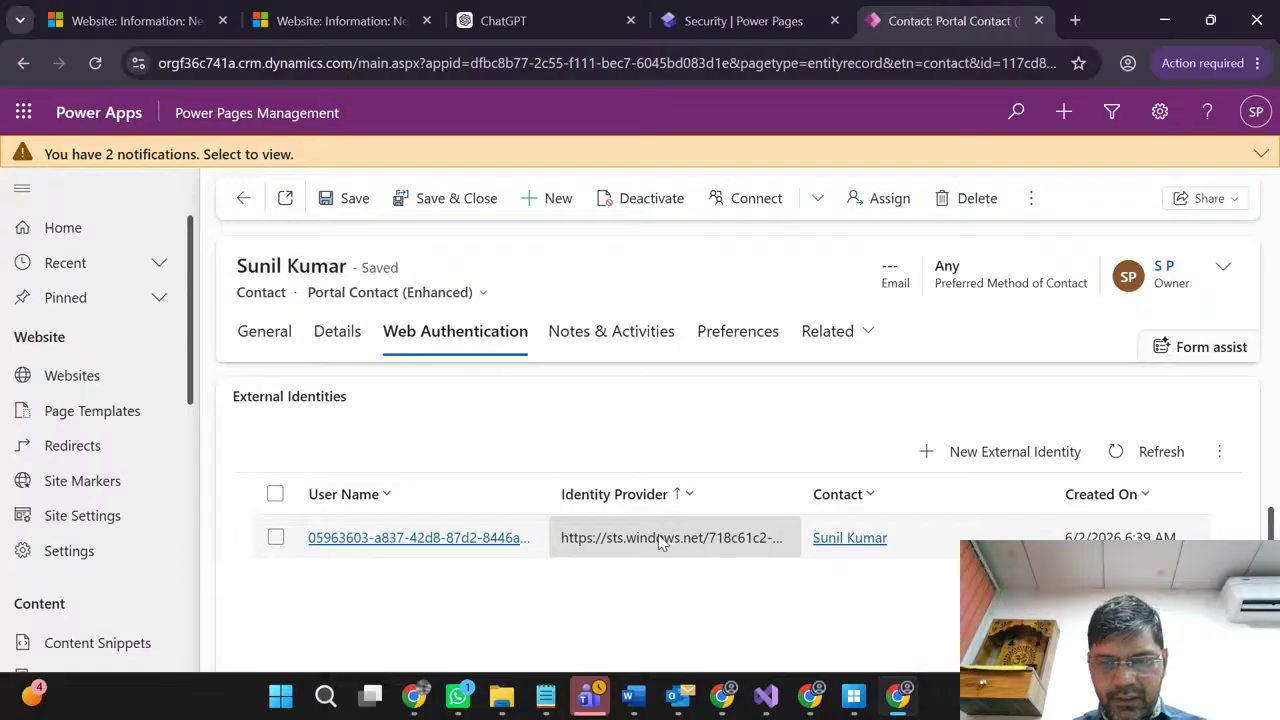
Step: Inspect the contact's External Identity record, then open the Details tab's professional information
{"action": "left_click", "coordinate": [388, 540]}
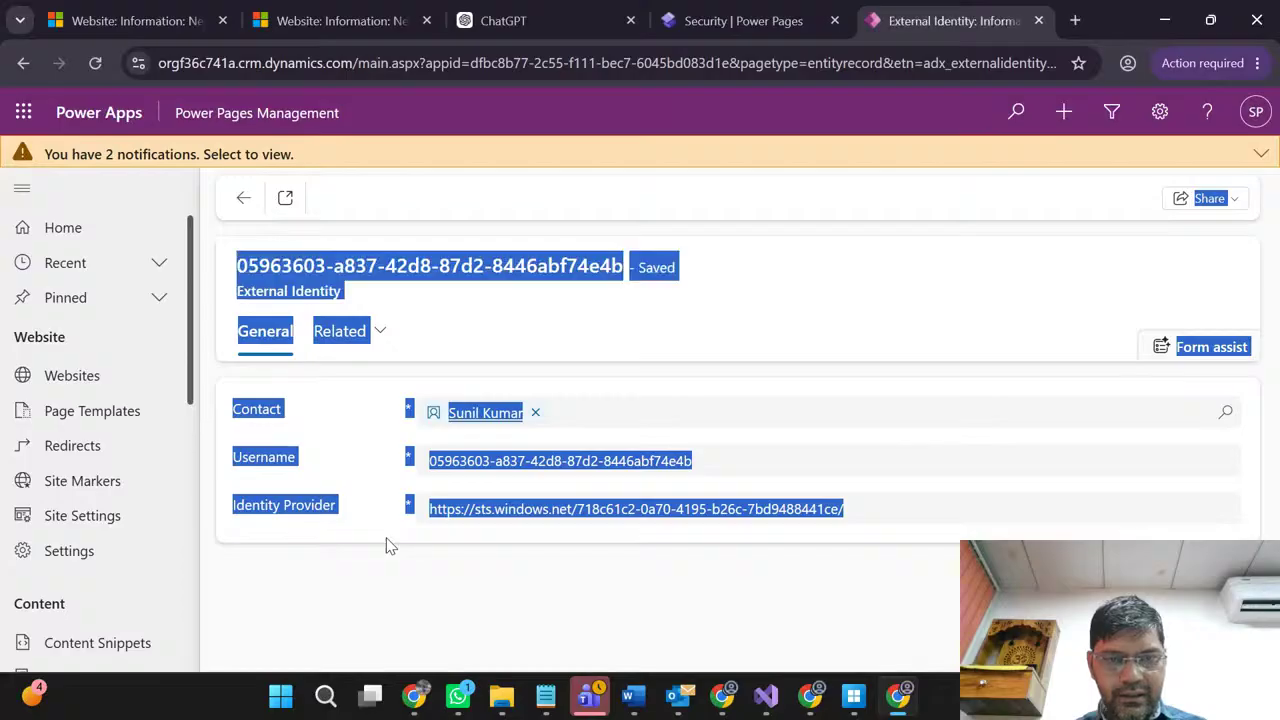
{"action": "left_click", "coordinate": [241, 201]}
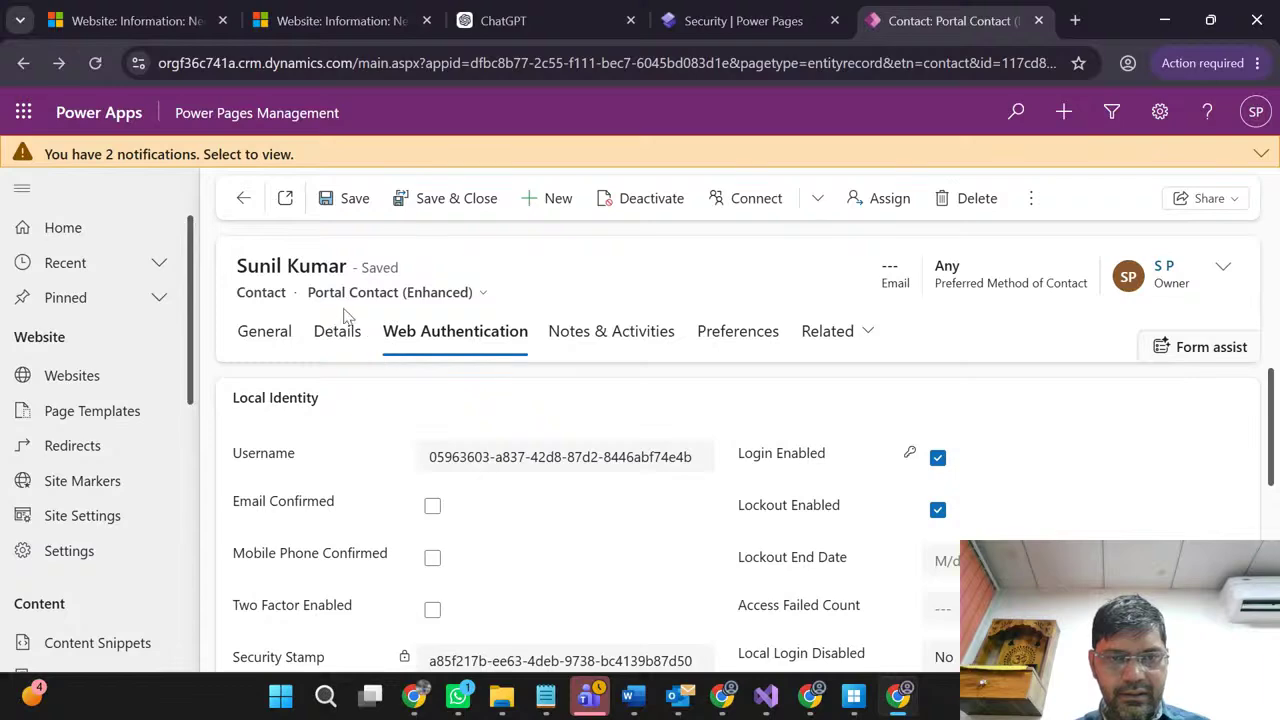
{"action": "scroll", "coordinate": [728, 397], "scroll_direction": "down", "scroll_amount": 1}
{"action": "scroll", "coordinate": [728, 397], "scroll_direction": "down", "scroll_amount": 3}
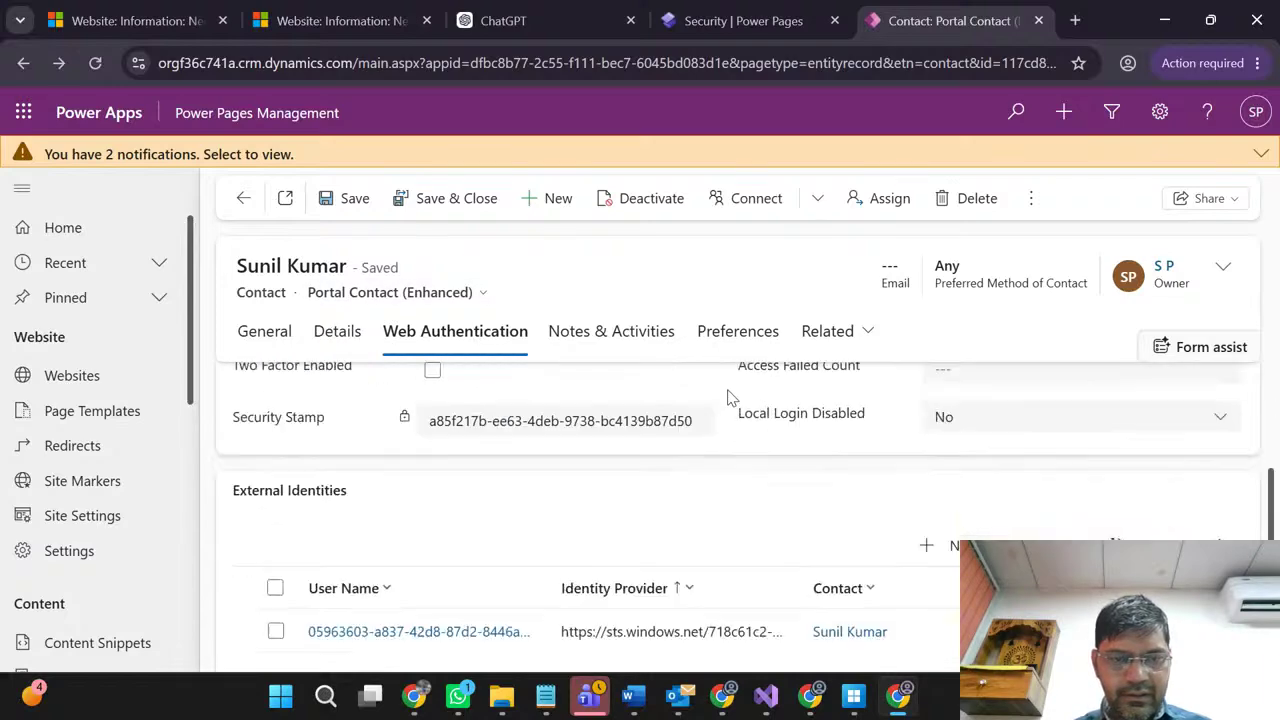
{"action": "scroll", "coordinate": [728, 398], "scroll_direction": "up", "scroll_amount": 3}
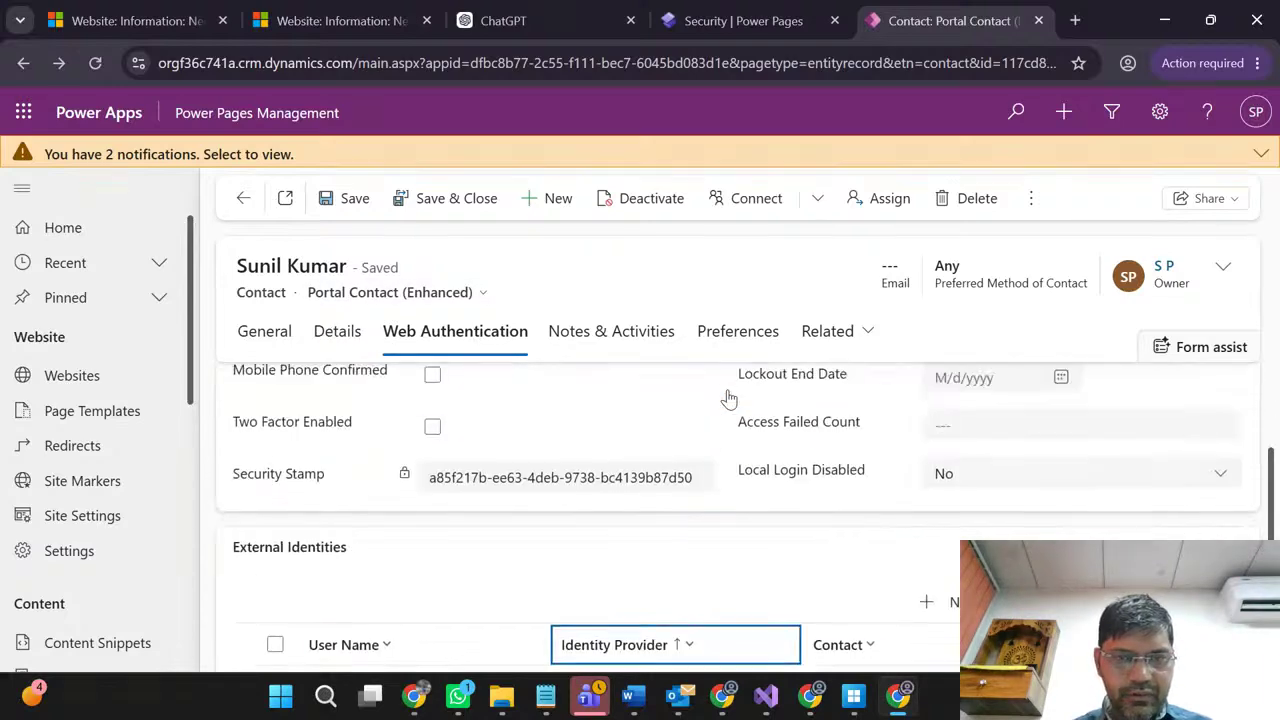
{"action": "left_click", "coordinate": [338, 343]}
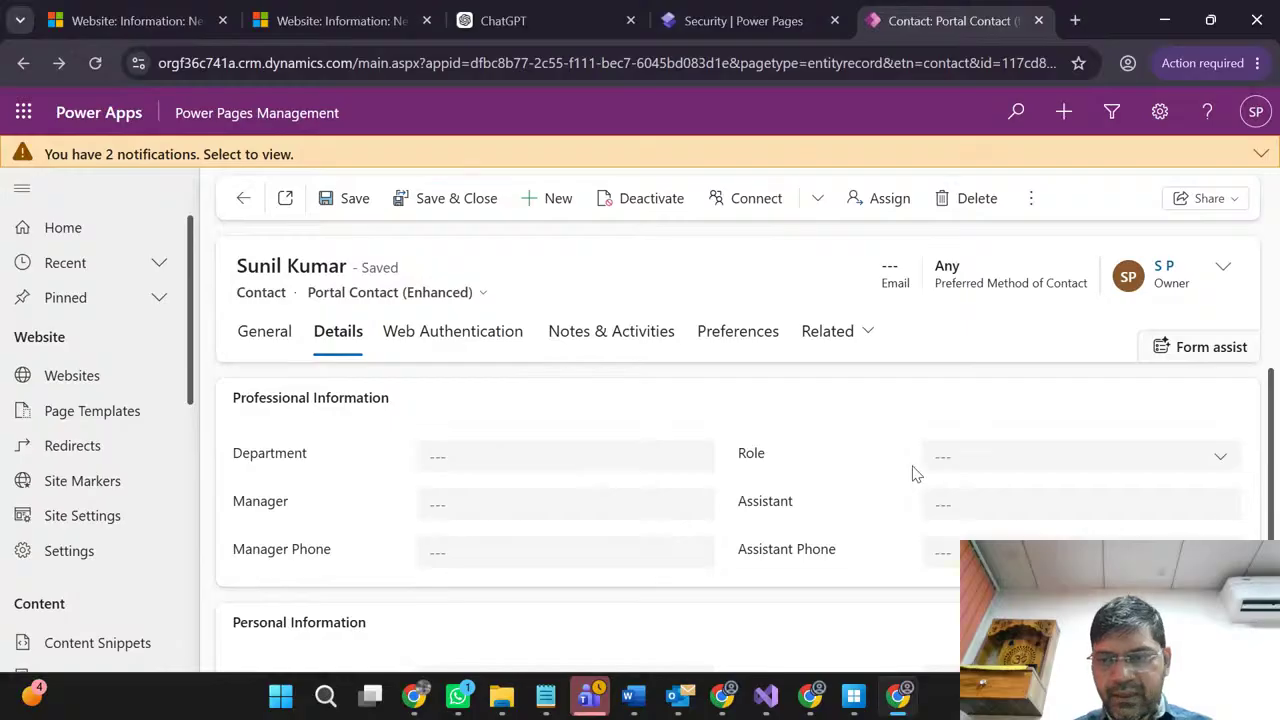
Step: Inspect the Role, Department and Manager fields unchanged, then list the contact's forms from Web Authentication
{"action": "left_click", "coordinate": [1220, 460]}
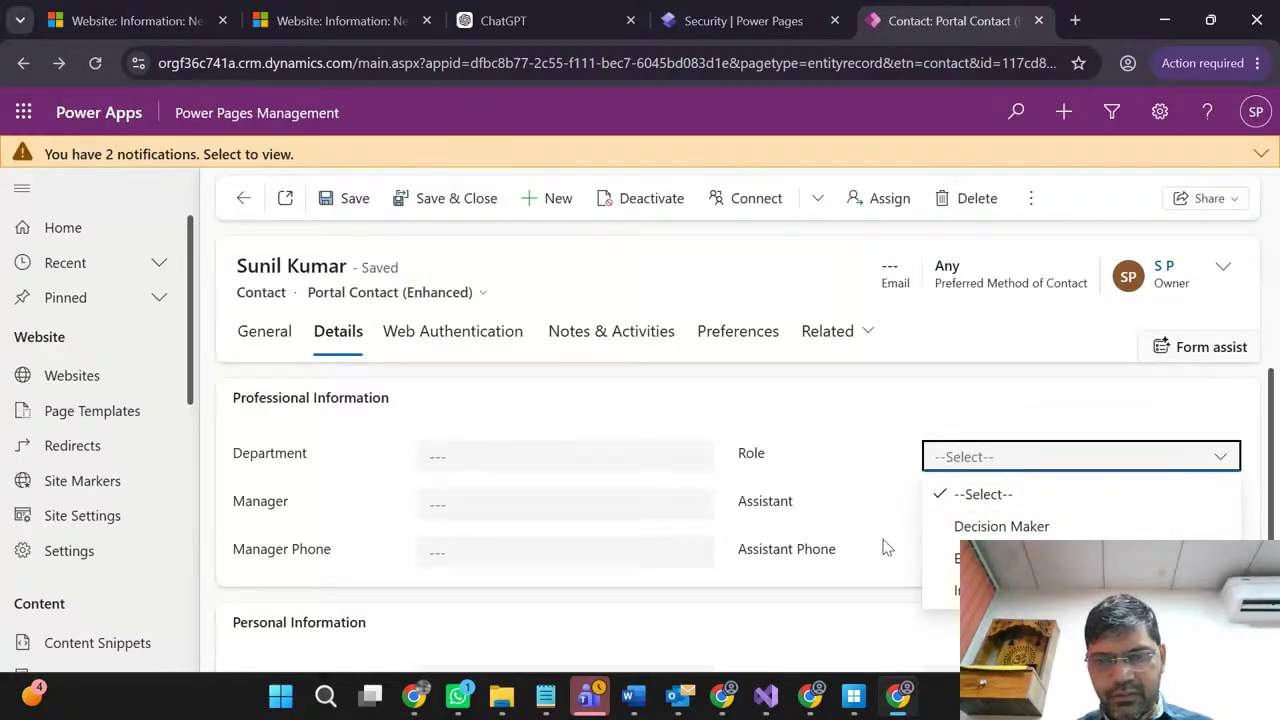
{"action": "left_click", "coordinate": [811, 516]}
{"action": "left_click", "coordinate": [490, 456]}
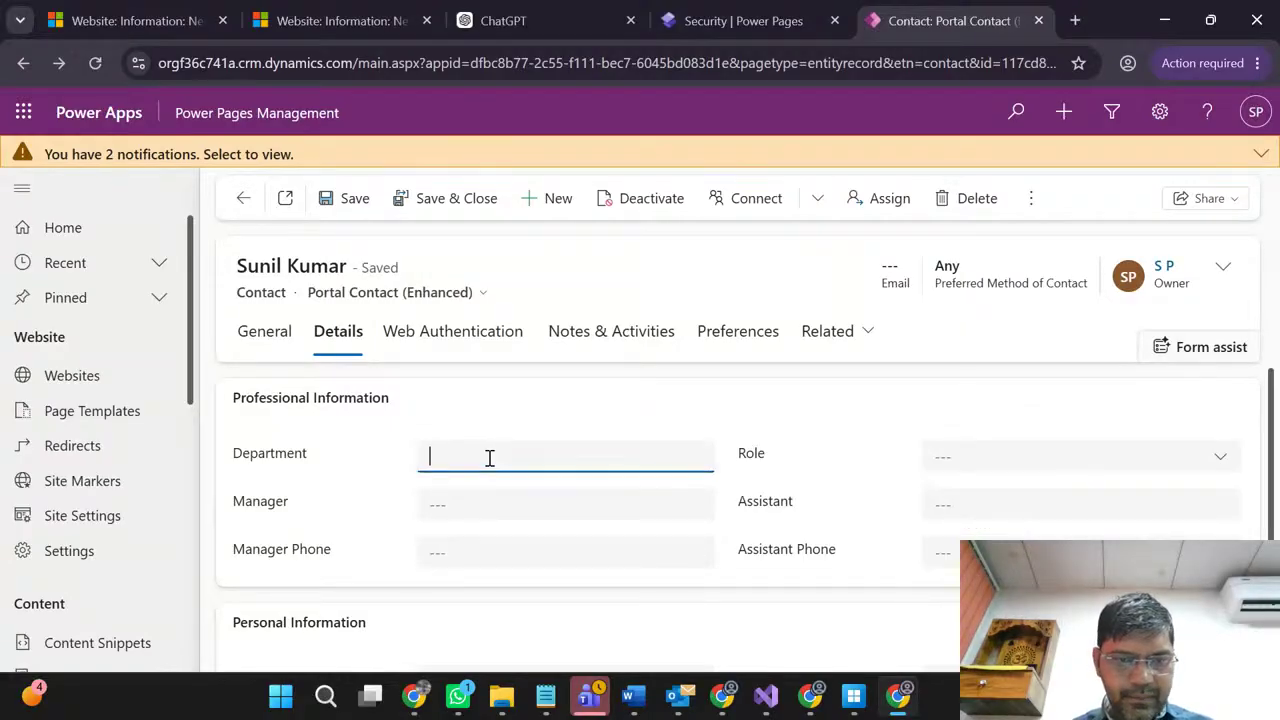
{"action": "left_click", "coordinate": [475, 502]}
{"action": "scroll", "coordinate": [474, 503], "scroll_direction": "down", "scroll_amount": 2}
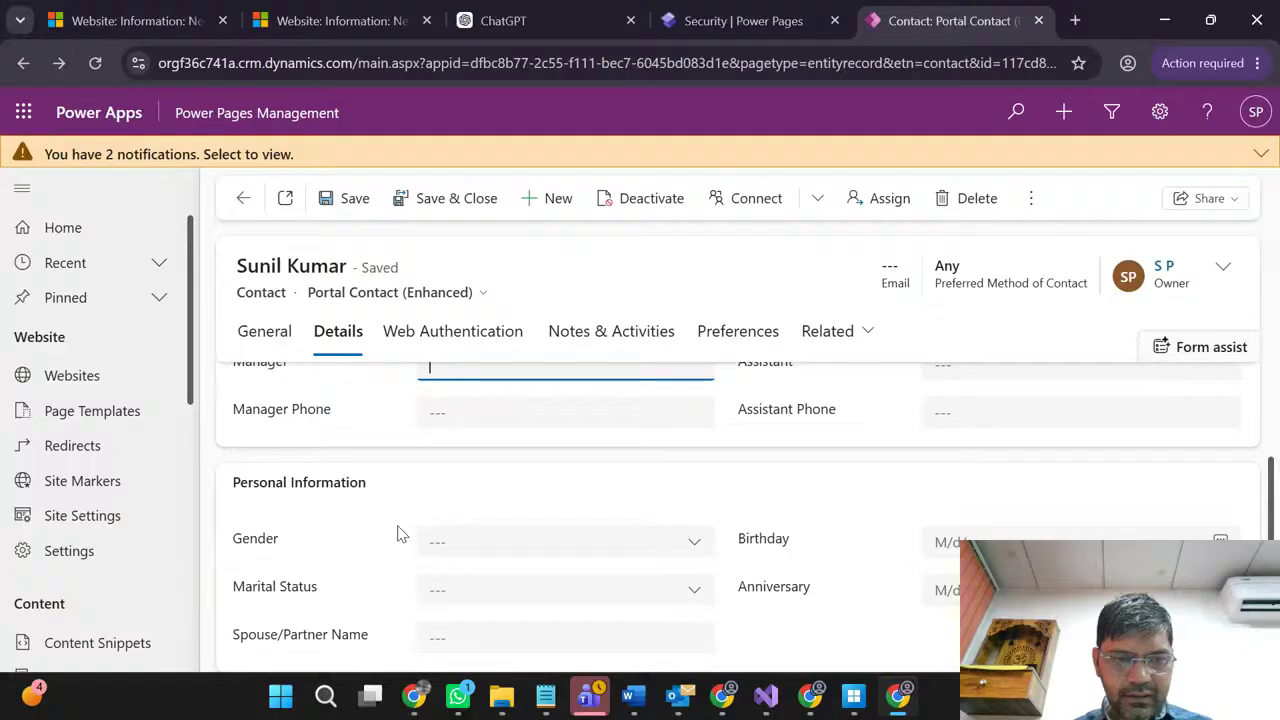
{"action": "scroll", "coordinate": [365, 550], "scroll_direction": "up", "scroll_amount": 2}
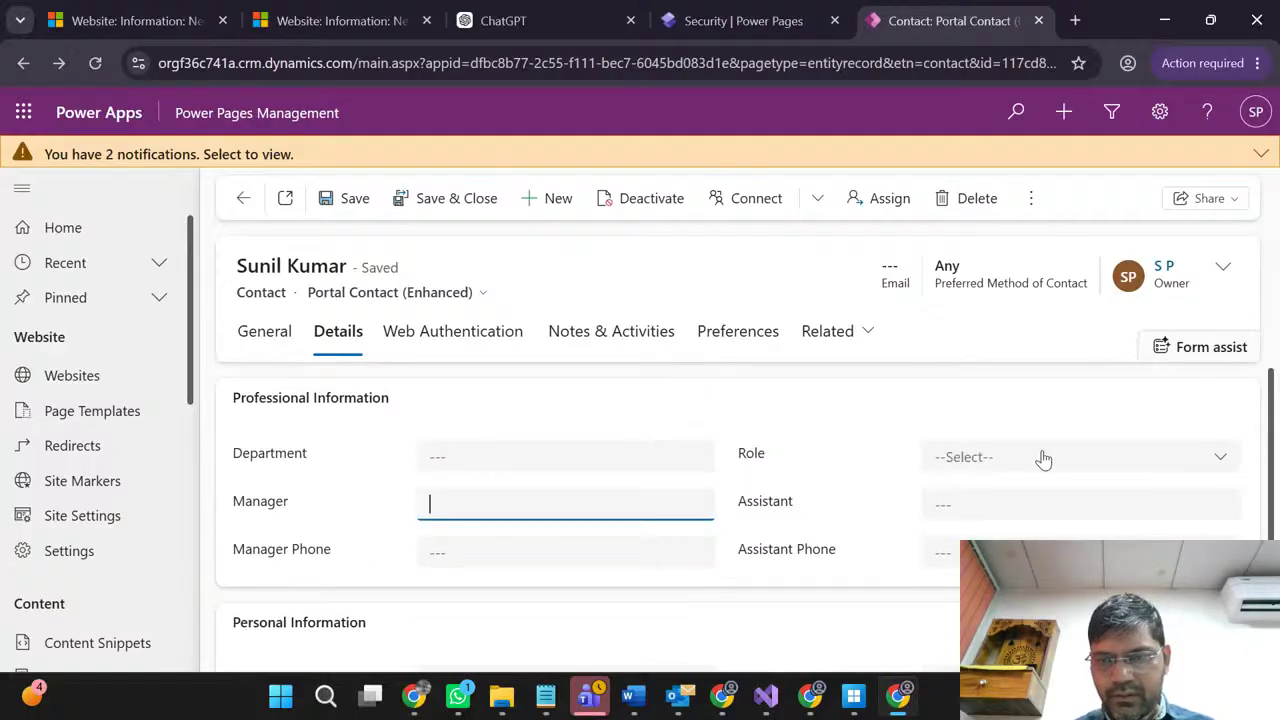
{"action": "left_click", "coordinate": [1040, 457]}
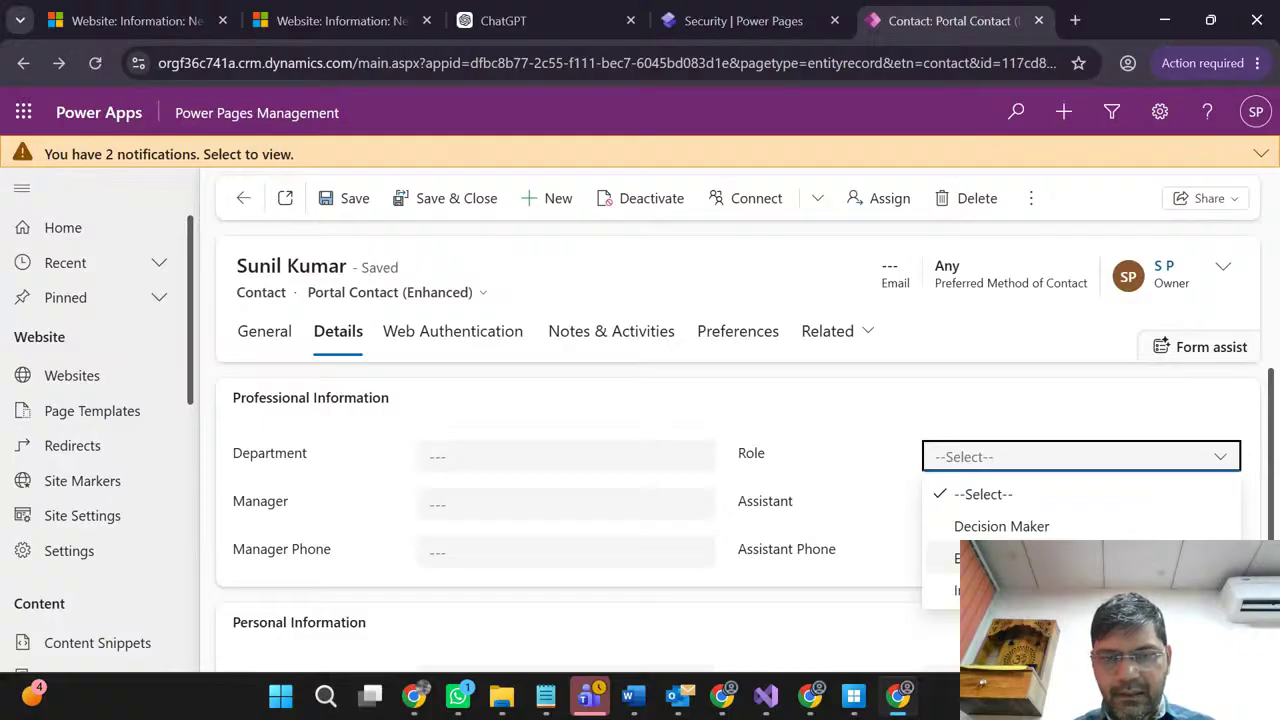
{"action": "left_click", "coordinate": [820, 456]}
{"action": "left_click", "coordinate": [417, 338]}
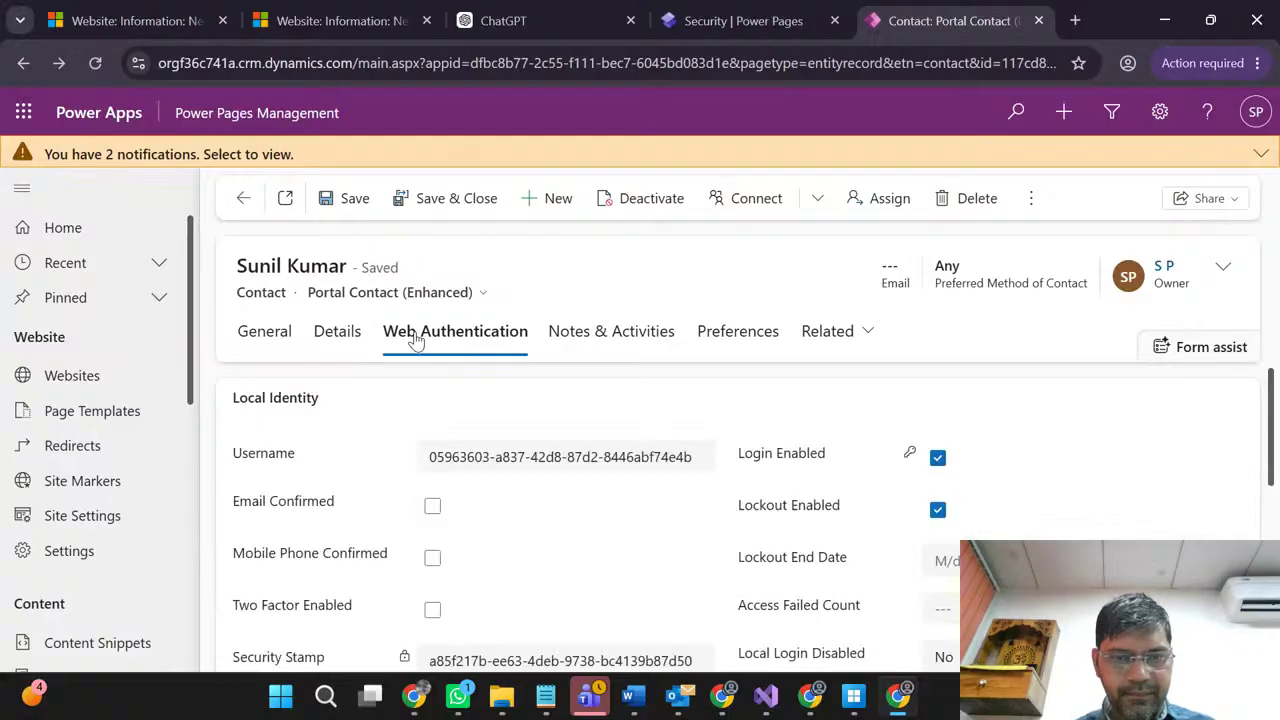
{"action": "left_click", "coordinate": [350, 294]}
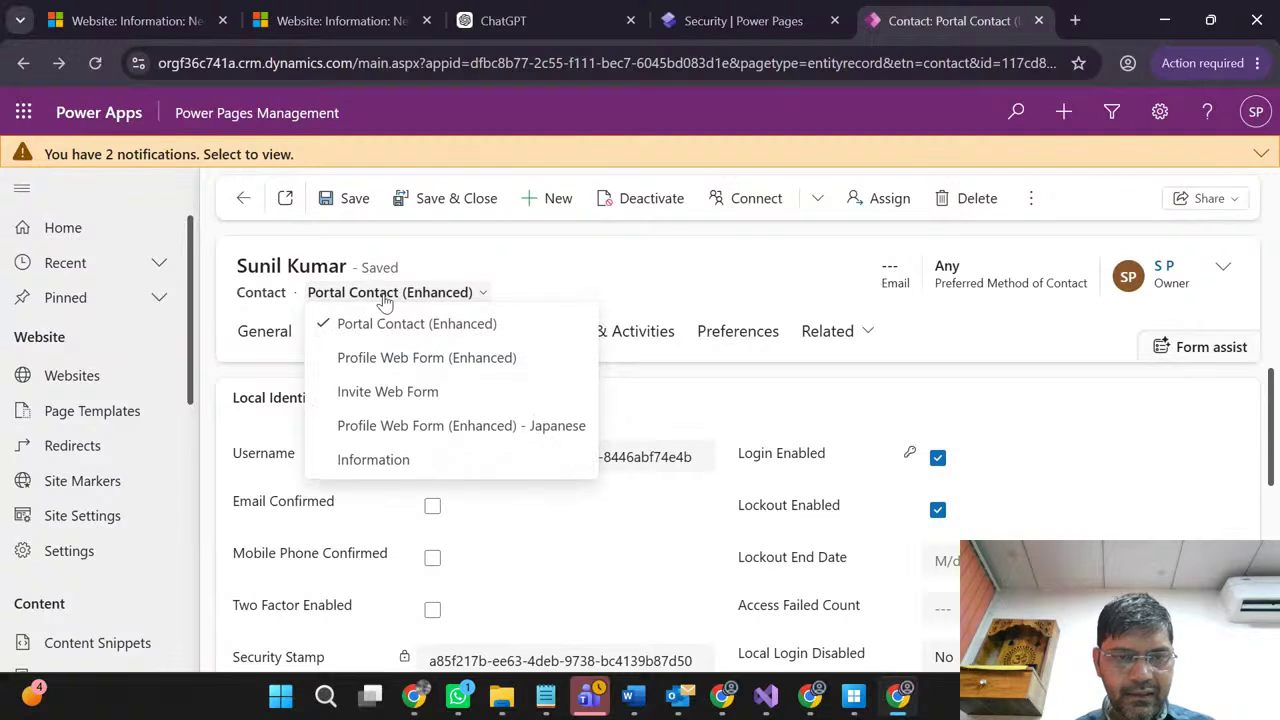
Step: Preview the contact in the Information and Invite Web Form layouts, then switch to Profile Web Form (Enhanced)
{"action": "left_click", "coordinate": [372, 464]}
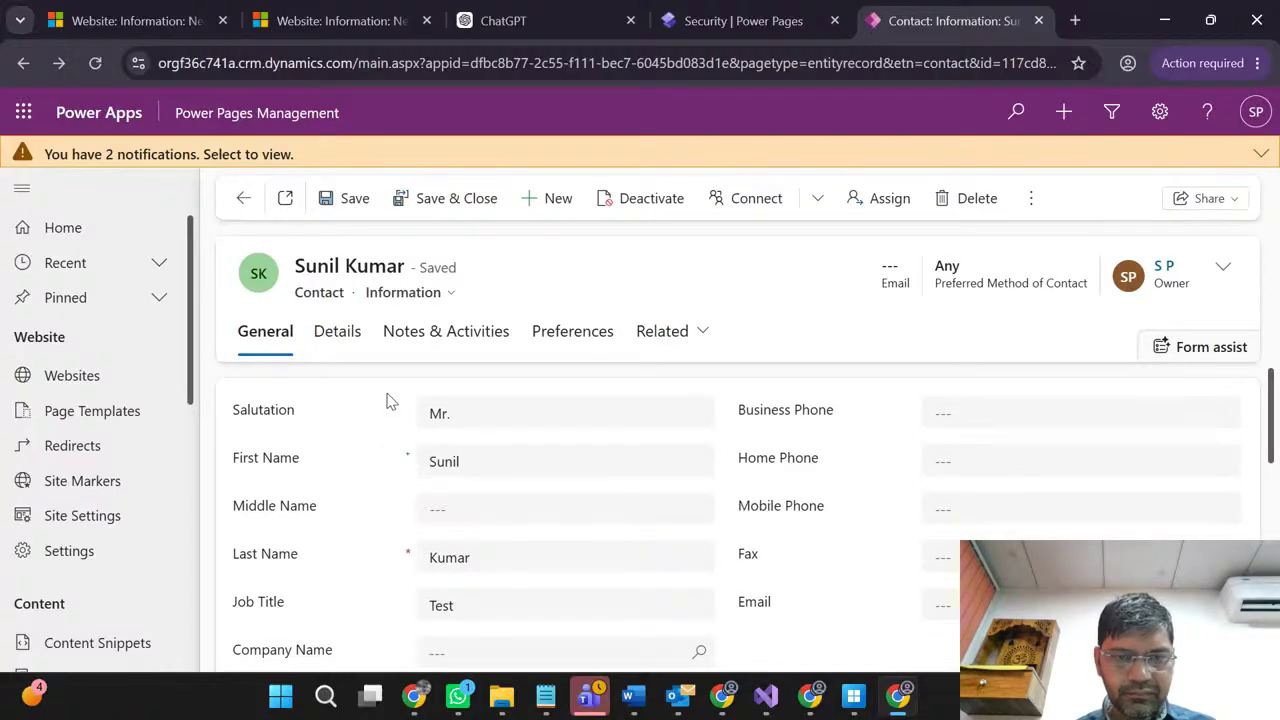
{"action": "left_click", "coordinate": [352, 340]}
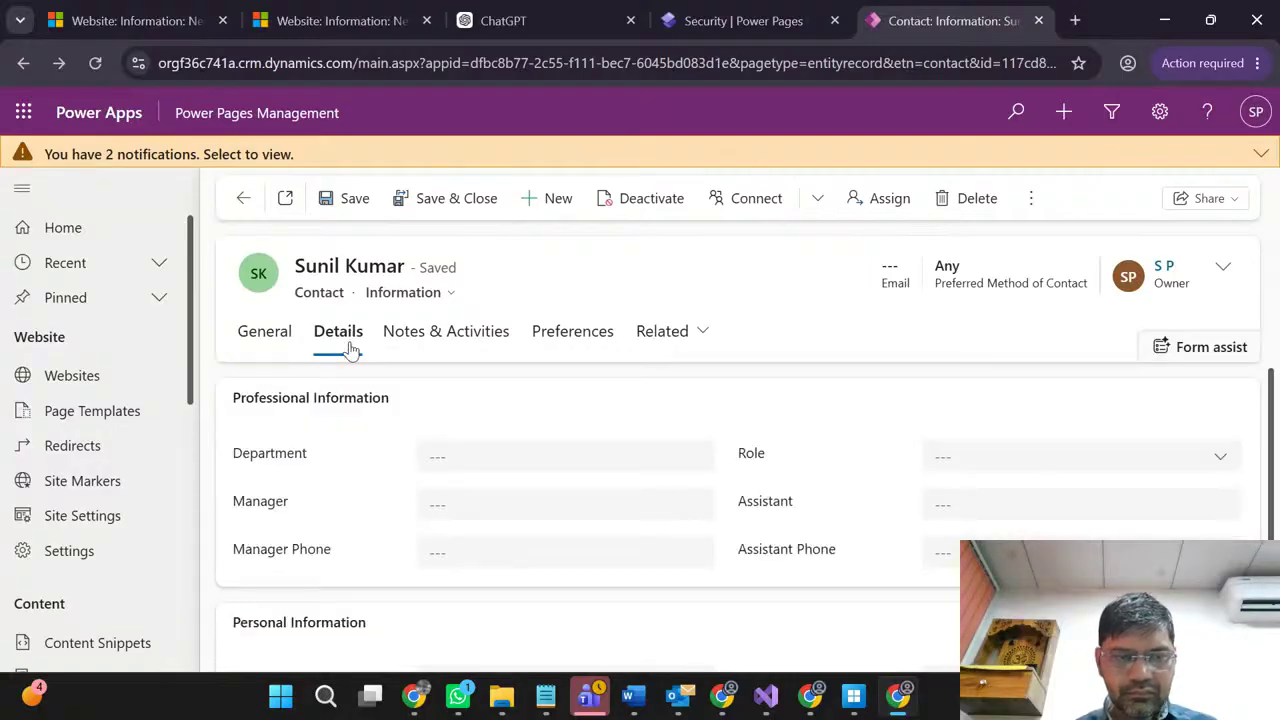
{"action": "left_click", "coordinate": [402, 293]}
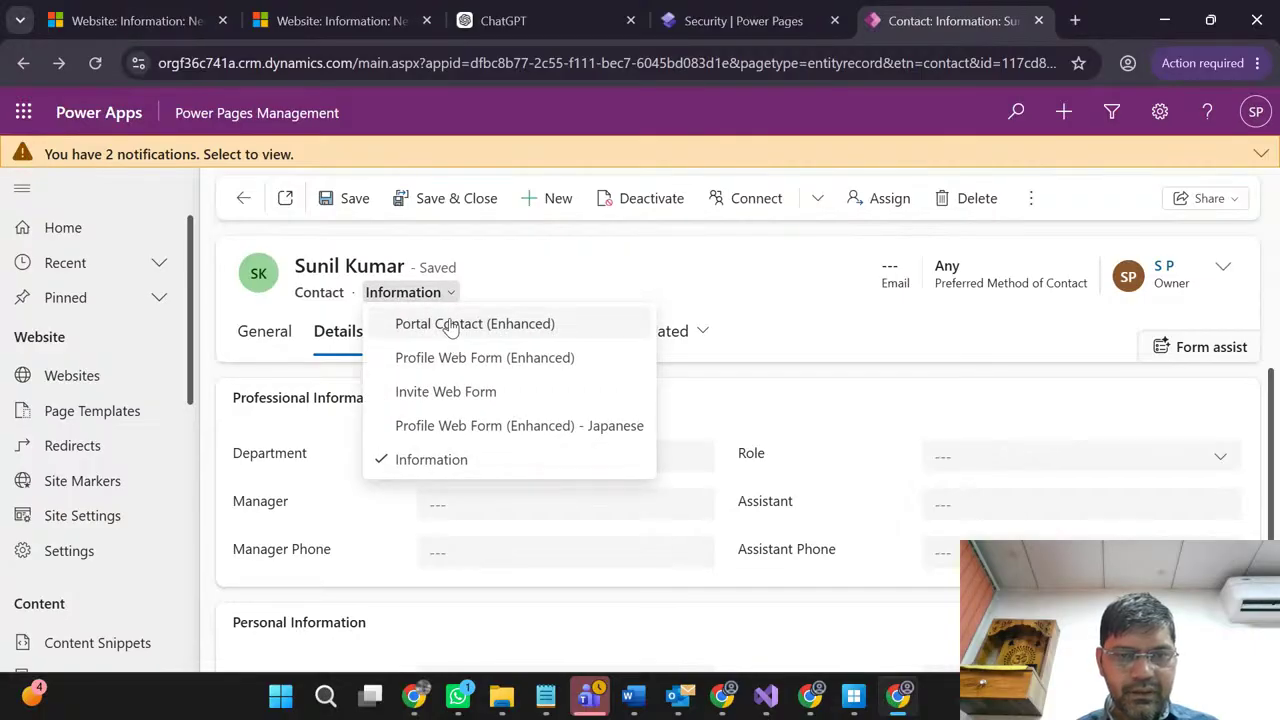
{"action": "left_click", "coordinate": [418, 397]}
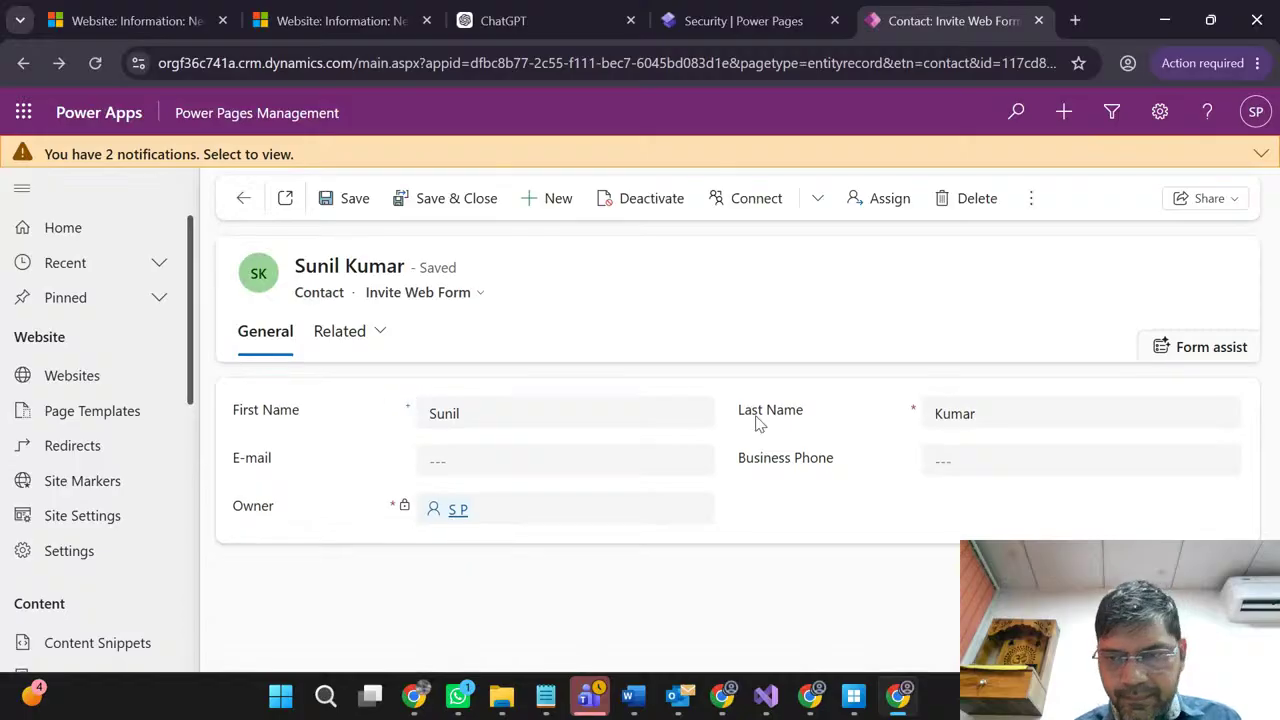
{"action": "left_click", "coordinate": [401, 299]}
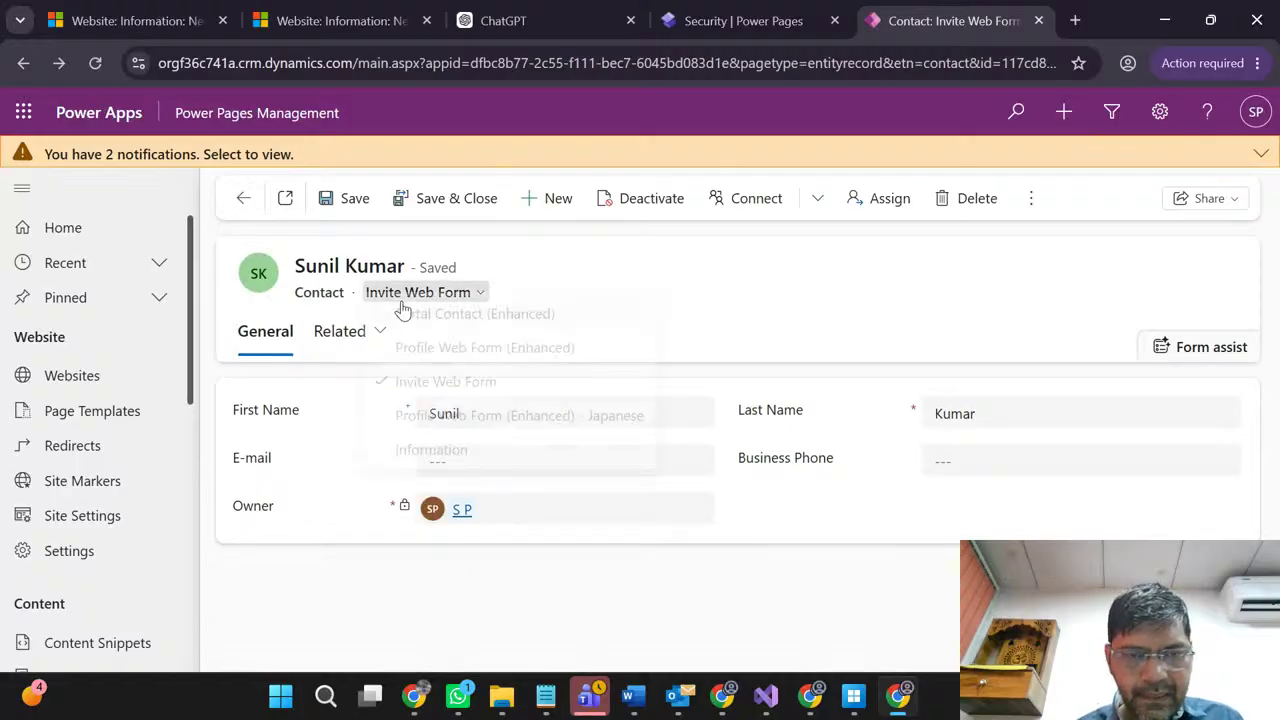
{"action": "left_click", "coordinate": [438, 360]}
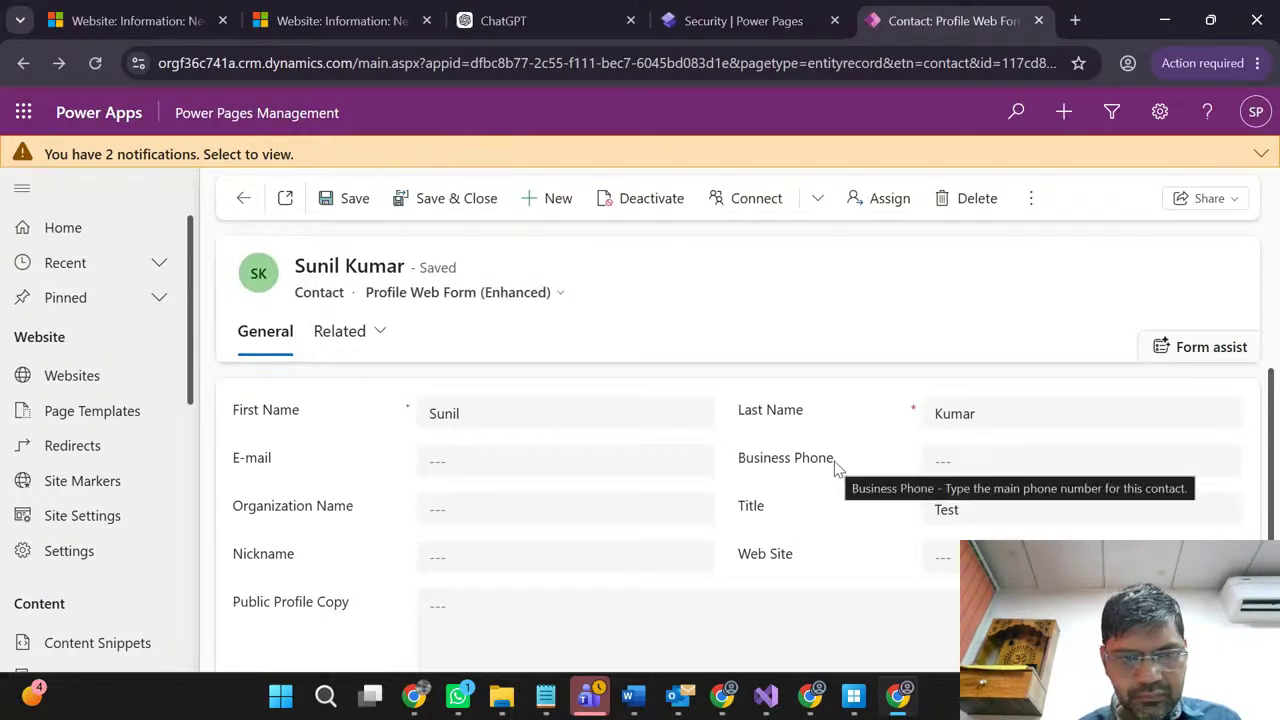
Step: Set Preferred Language to English and switch the contact to the Portal Contact (Enhanced) form
{"action": "scroll", "coordinate": [834, 461], "scroll_direction": "down", "scroll_amount": 3}
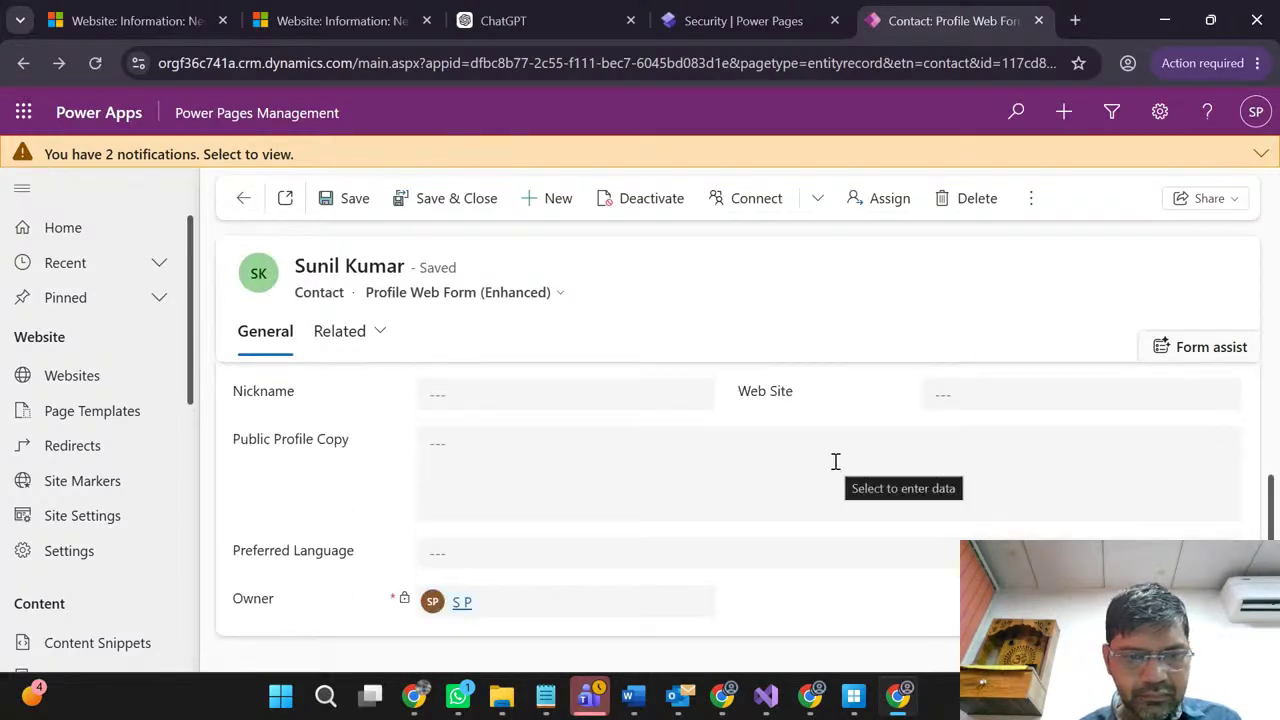
{"action": "left_click", "coordinate": [755, 564]}
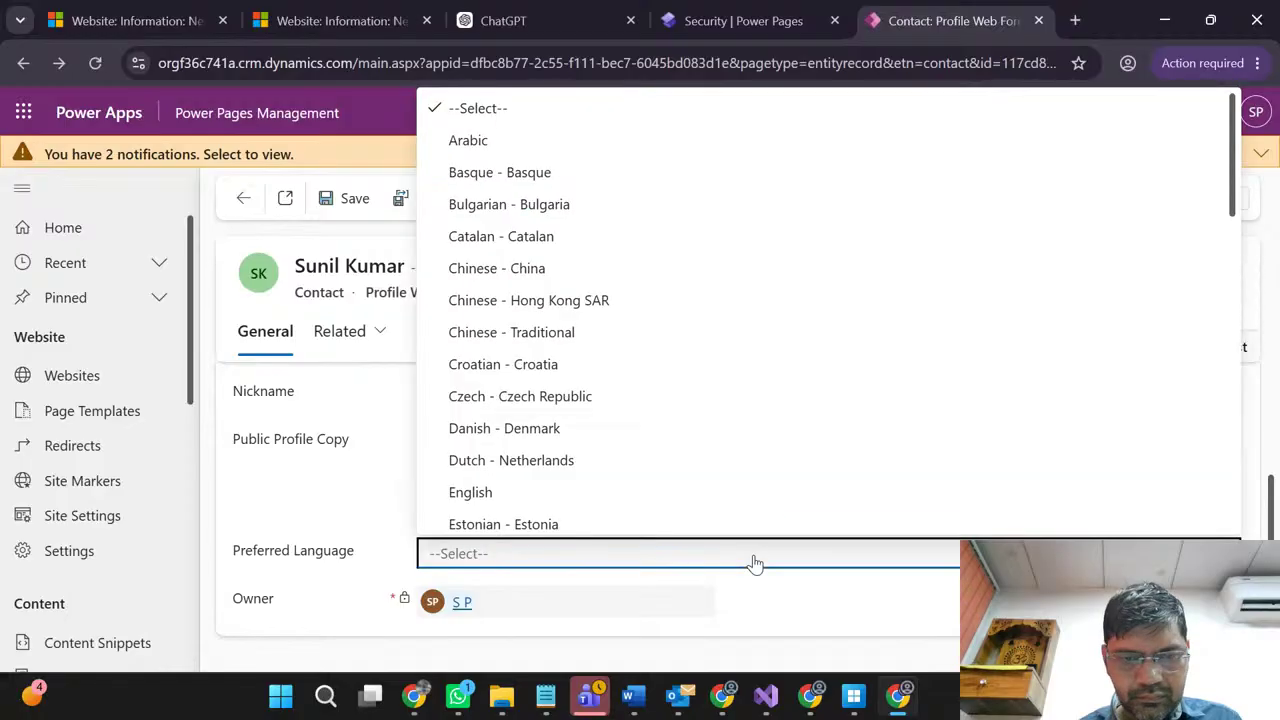
{"action": "left_click", "coordinate": [614, 491]}
{"action": "scroll", "coordinate": [355, 497], "scroll_direction": "up", "scroll_amount": 3}
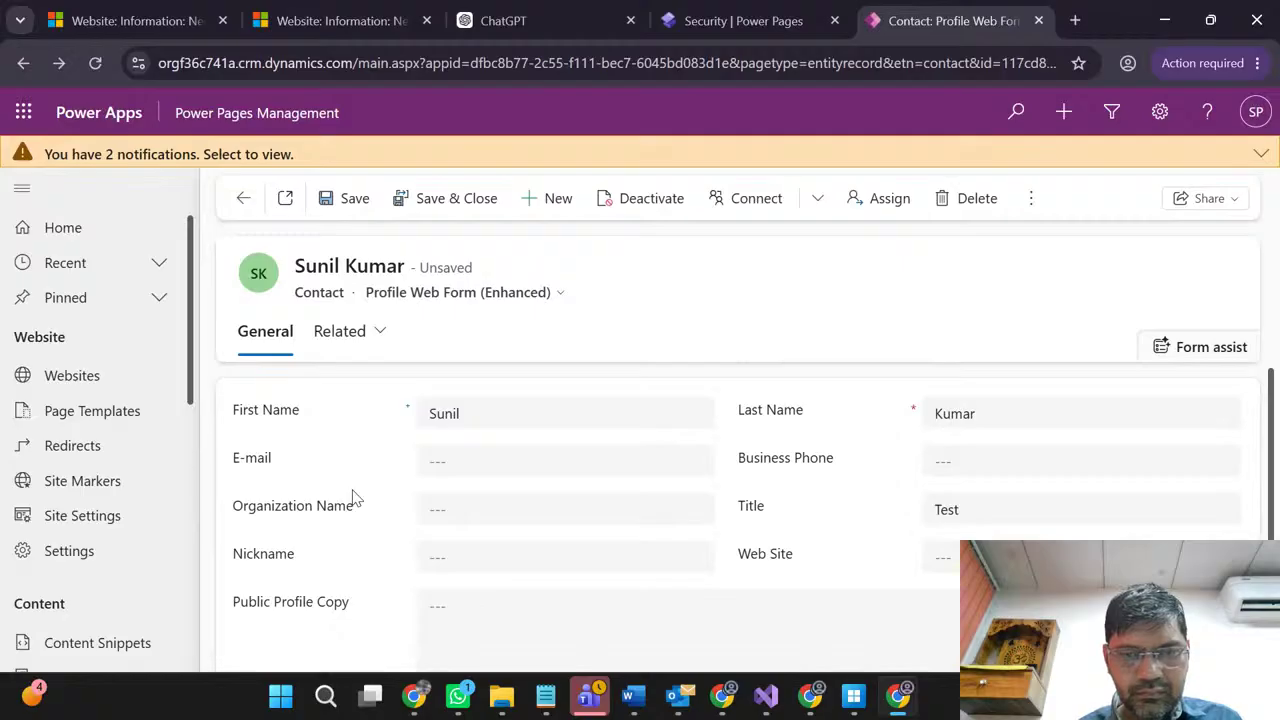
{"action": "left_click", "coordinate": [417, 297]}
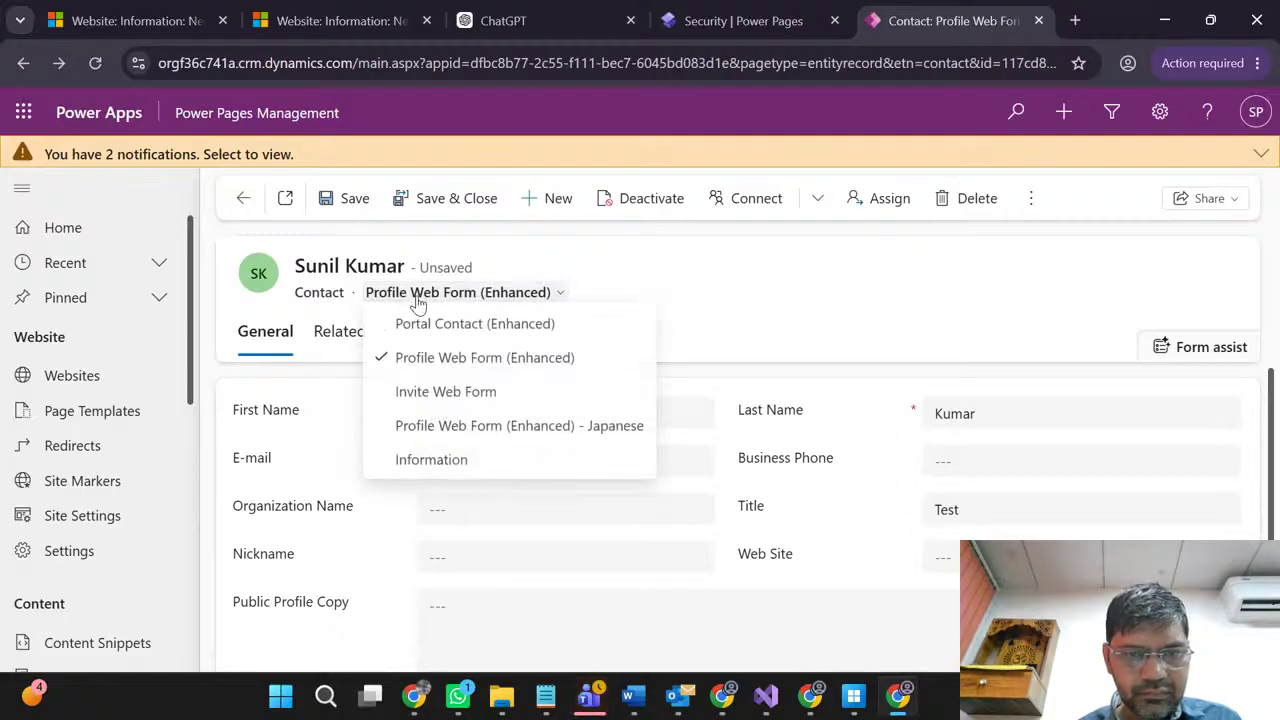
{"action": "left_click", "coordinate": [420, 323]}
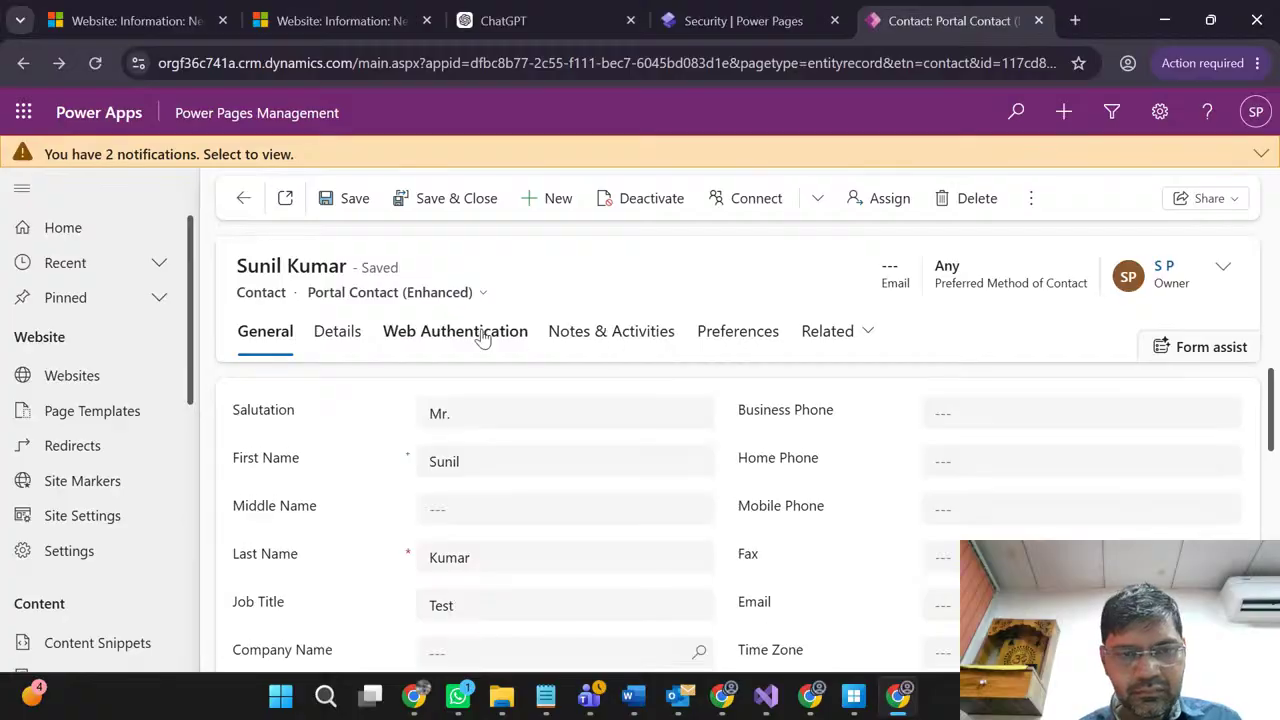
Step: Review the contact's Web Authentication tab, including Local Identity and External Identities
{"action": "left_click", "coordinate": [479, 337]}
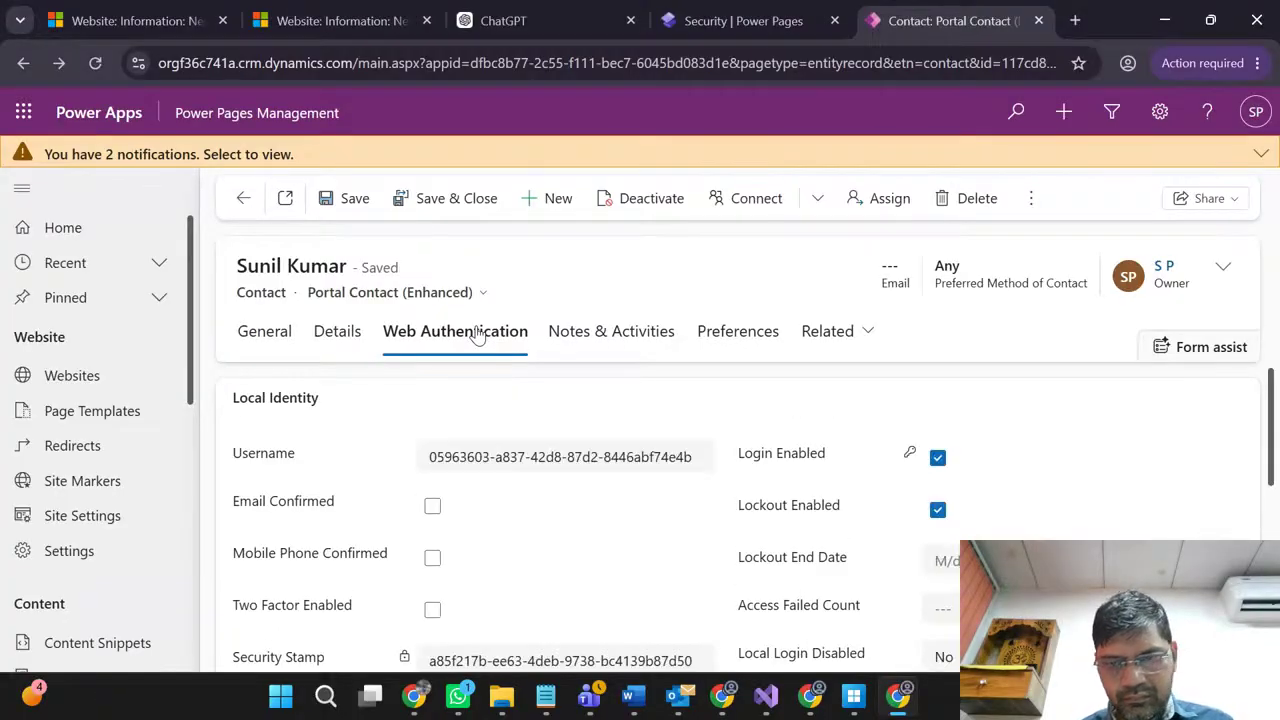
{"action": "scroll", "coordinate": [785, 473], "scroll_direction": "down", "scroll_amount": 2}
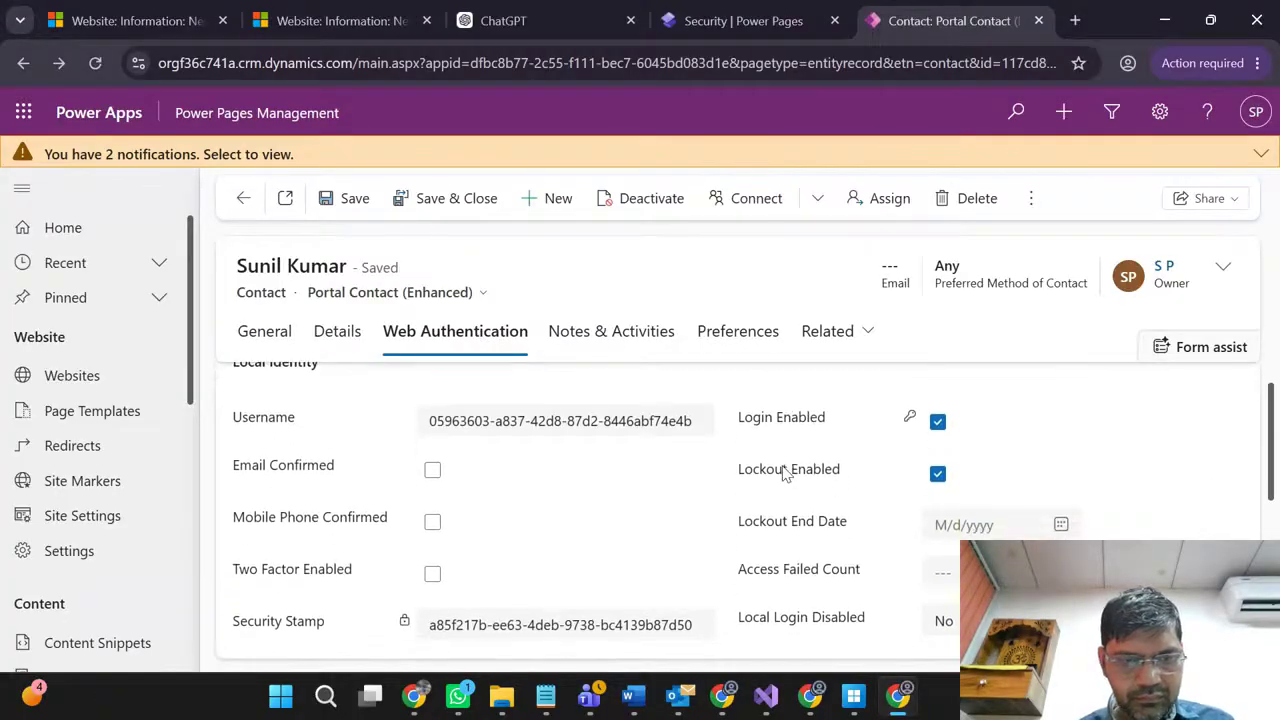
{"action": "scroll", "coordinate": [785, 473], "scroll_direction": "down", "scroll_amount": 3}
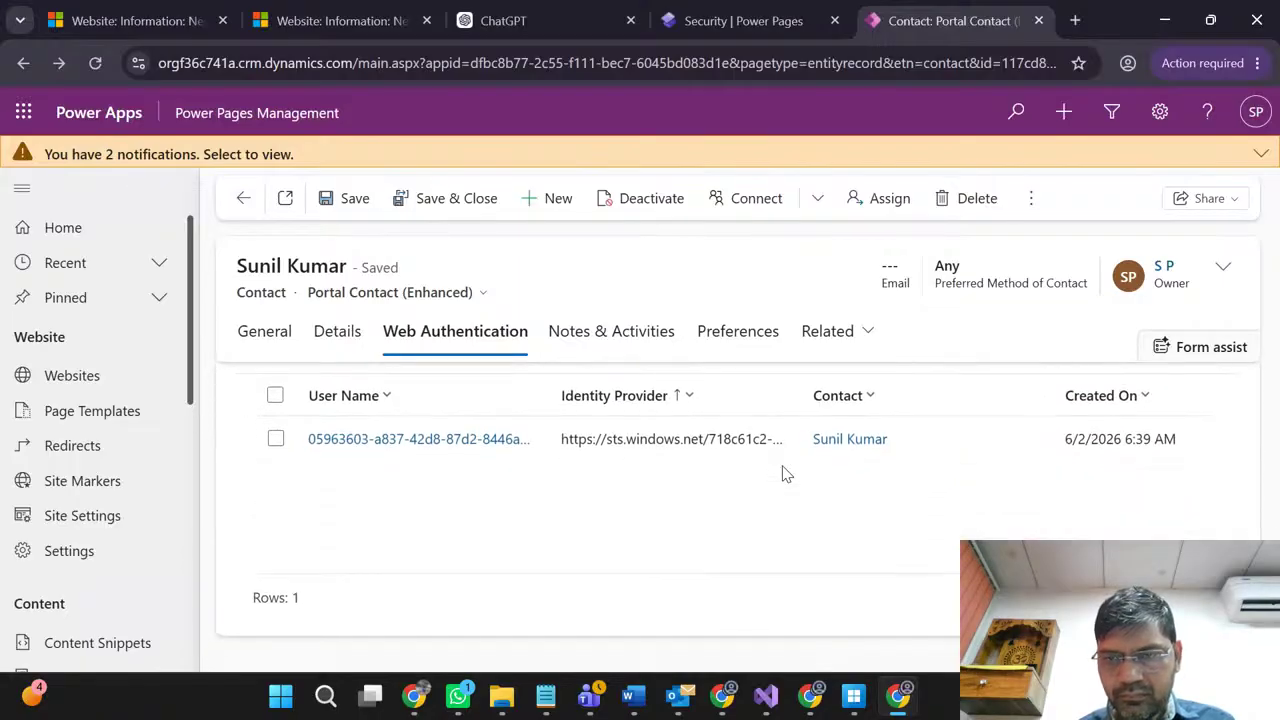
{"action": "scroll", "coordinate": [785, 473], "scroll_direction": "up", "scroll_amount": 5}
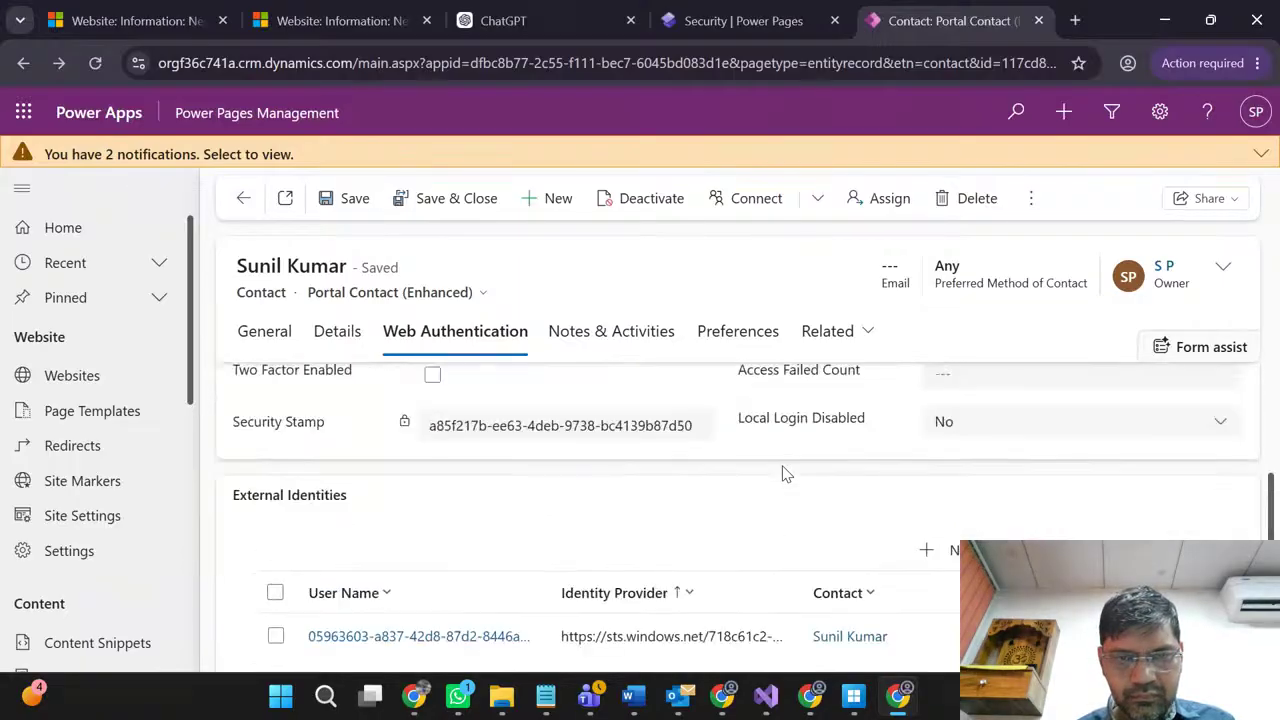
Step: Check the Preferences tab and its payment terms choices without changing anything
{"action": "left_click", "coordinate": [745, 334]}
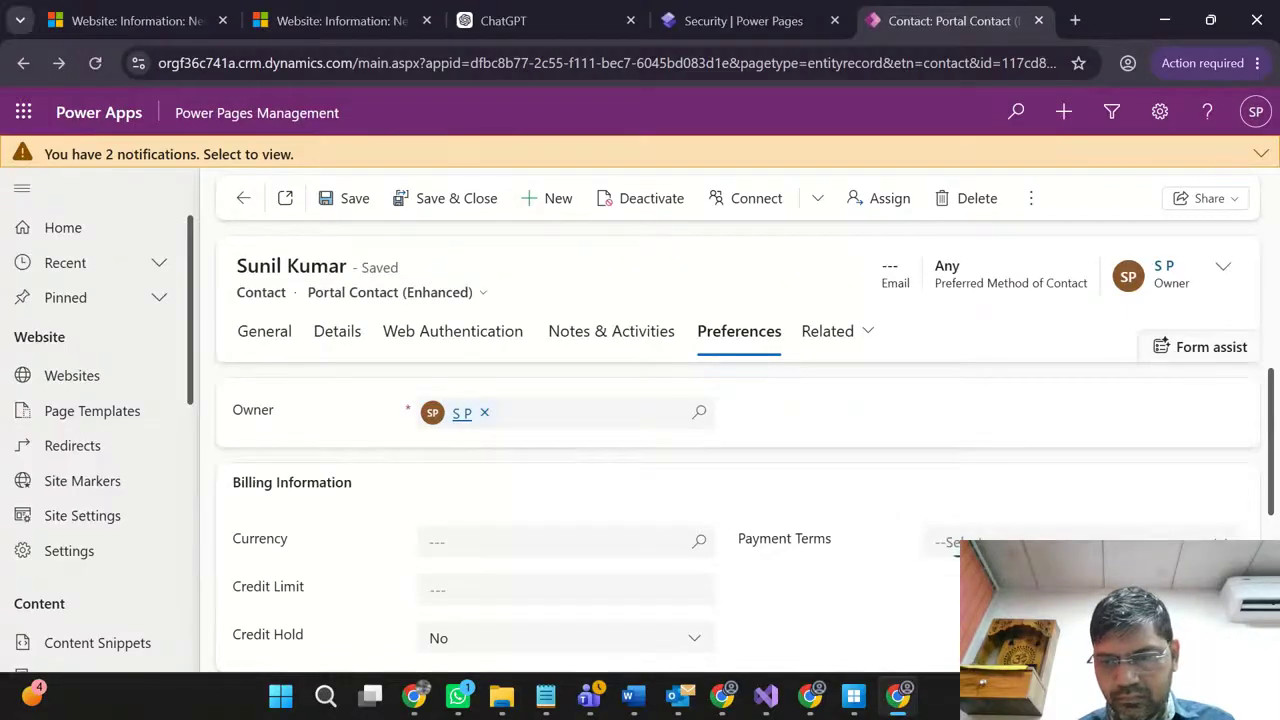
{"action": "left_click", "coordinate": [956, 543]}
{"action": "left_click", "coordinate": [955, 565]}
{"action": "scroll", "coordinate": [900, 580], "scroll_direction": "down", "scroll_amount": 2}
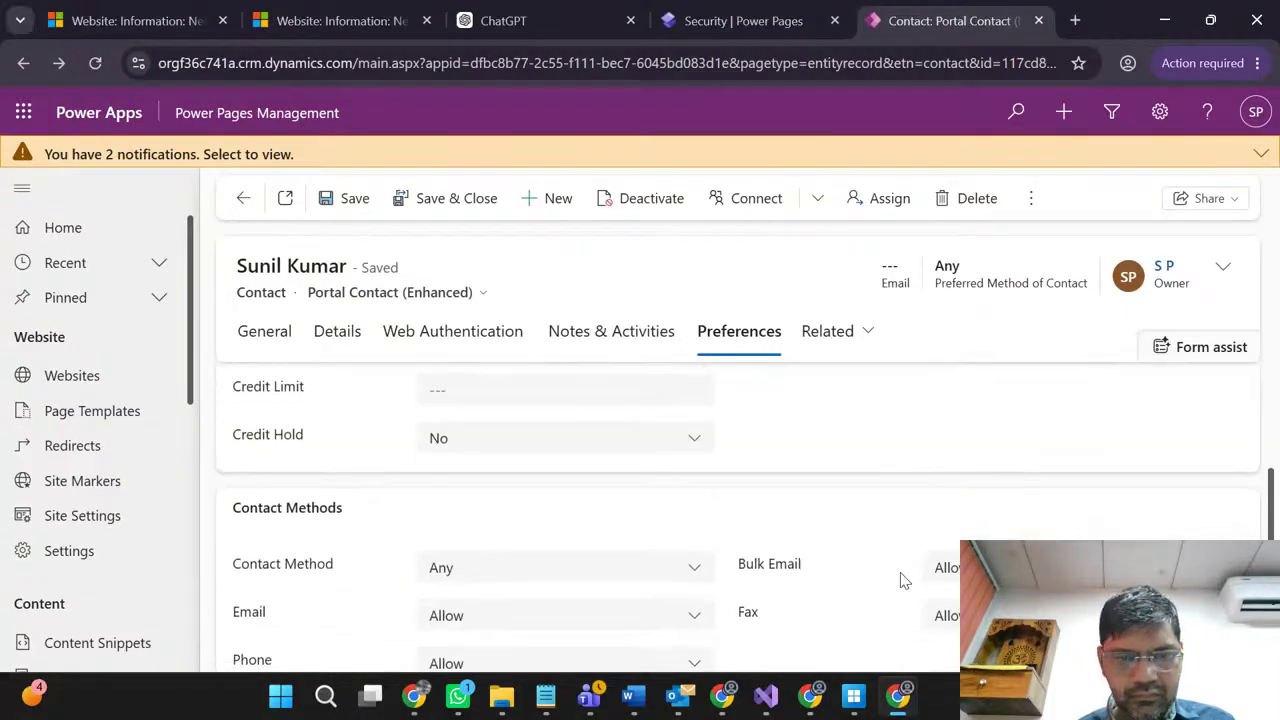
{"action": "scroll", "coordinate": [903, 580], "scroll_direction": "down", "scroll_amount": 1}
{"action": "scroll", "coordinate": [903, 580], "scroll_direction": "up", "scroll_amount": 3}
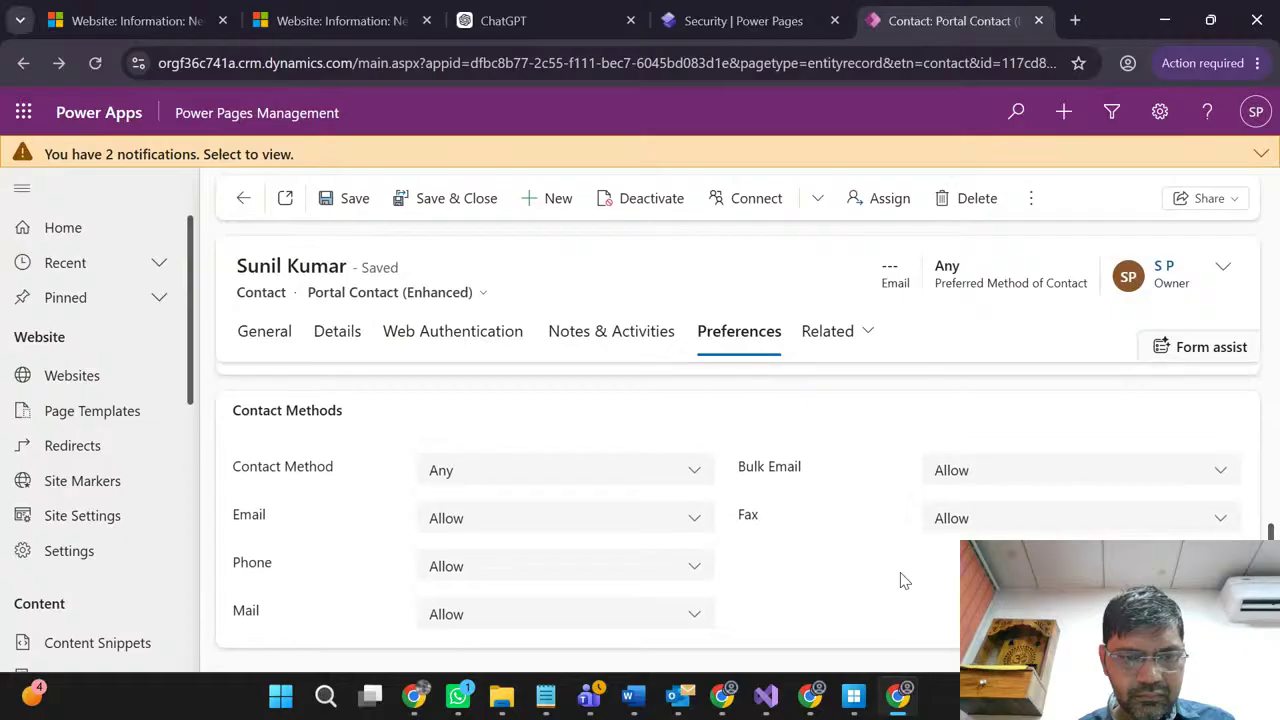
Step: Back on Web Authentication, inspect the username and leave Local Login Disabled set to No
{"action": "left_click", "coordinate": [474, 348]}
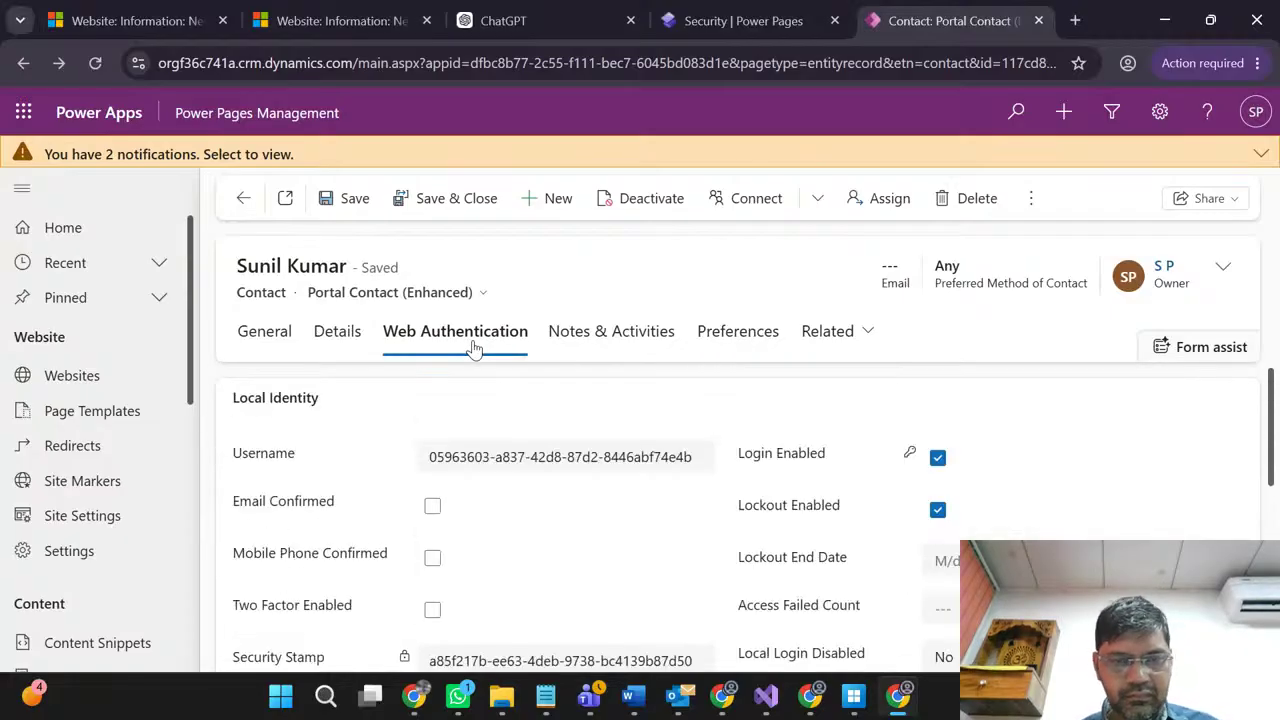
{"action": "left_click", "coordinate": [490, 458]}
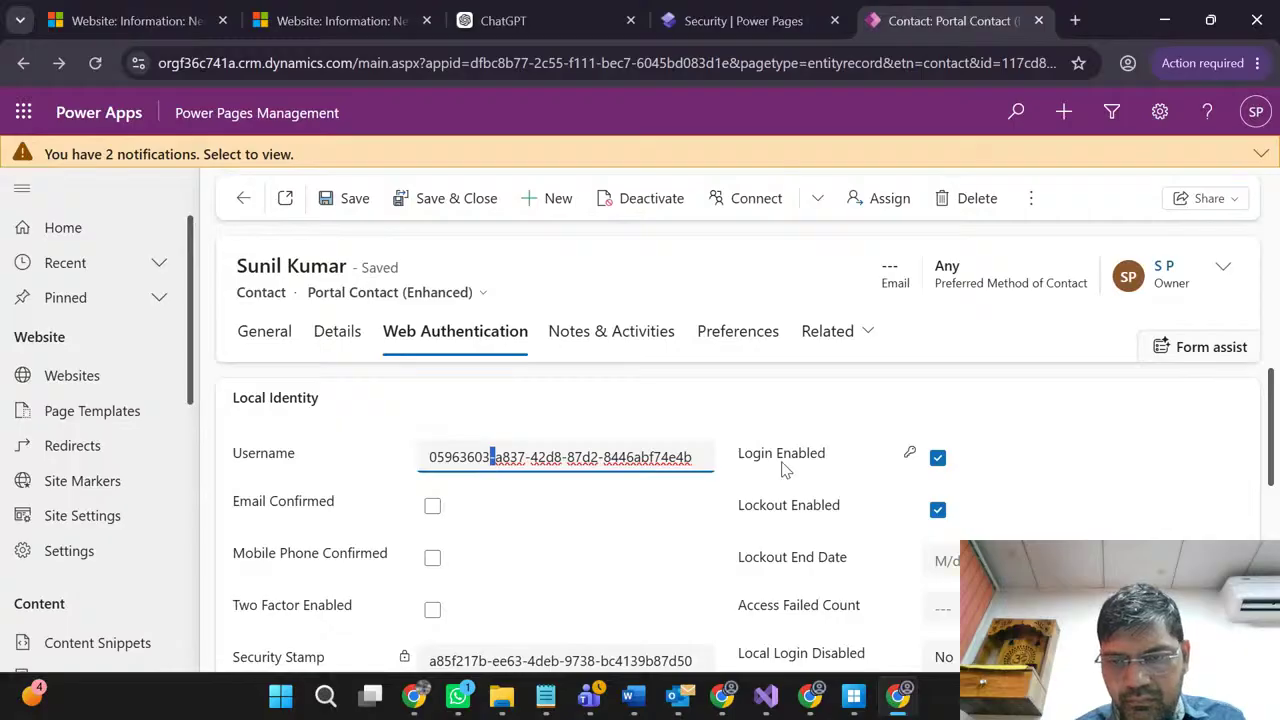
{"action": "scroll", "coordinate": [785, 470], "scroll_direction": "down", "scroll_amount": 1}
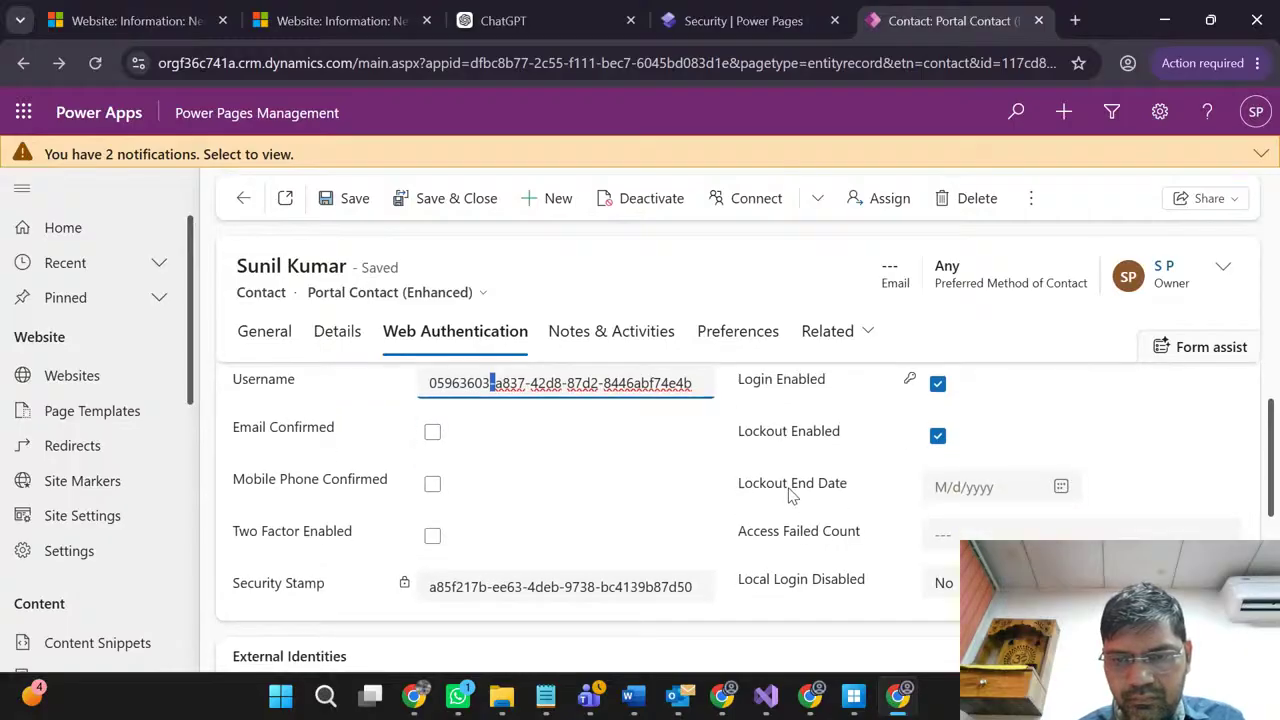
{"action": "scroll", "coordinate": [816, 559], "scroll_direction": "down", "scroll_amount": 1}
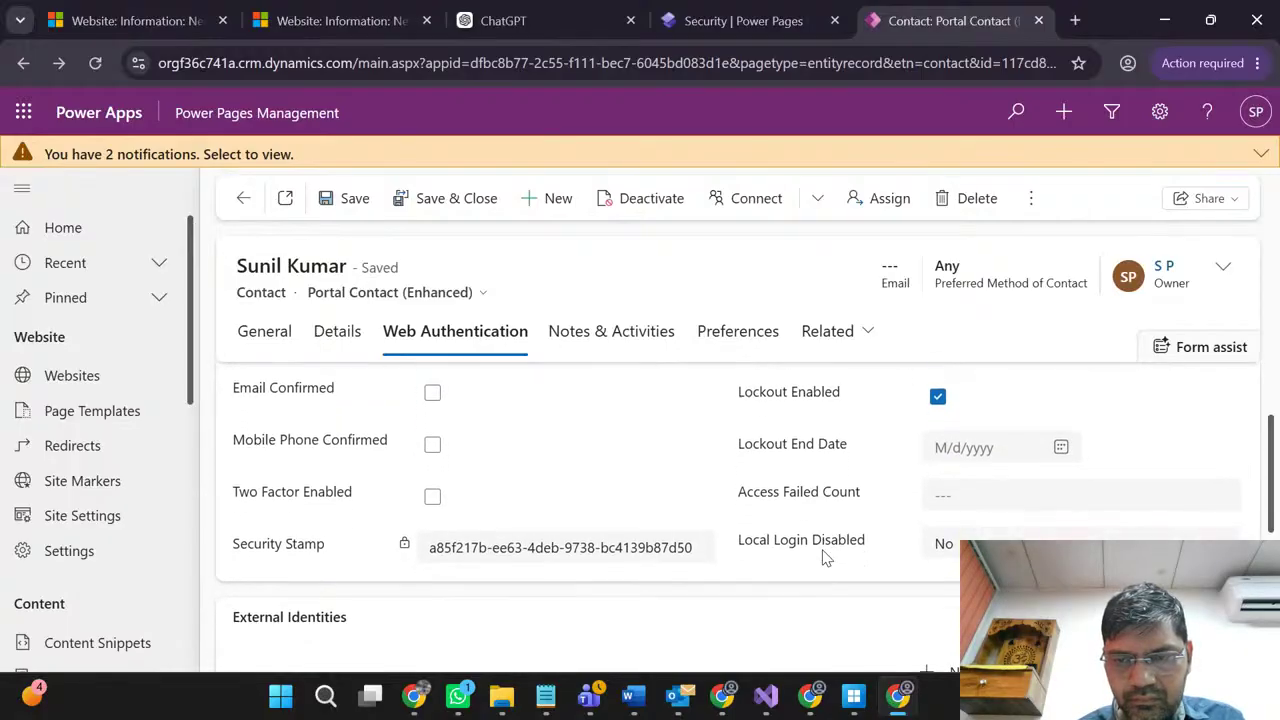
{"action": "left_click", "coordinate": [944, 531]}
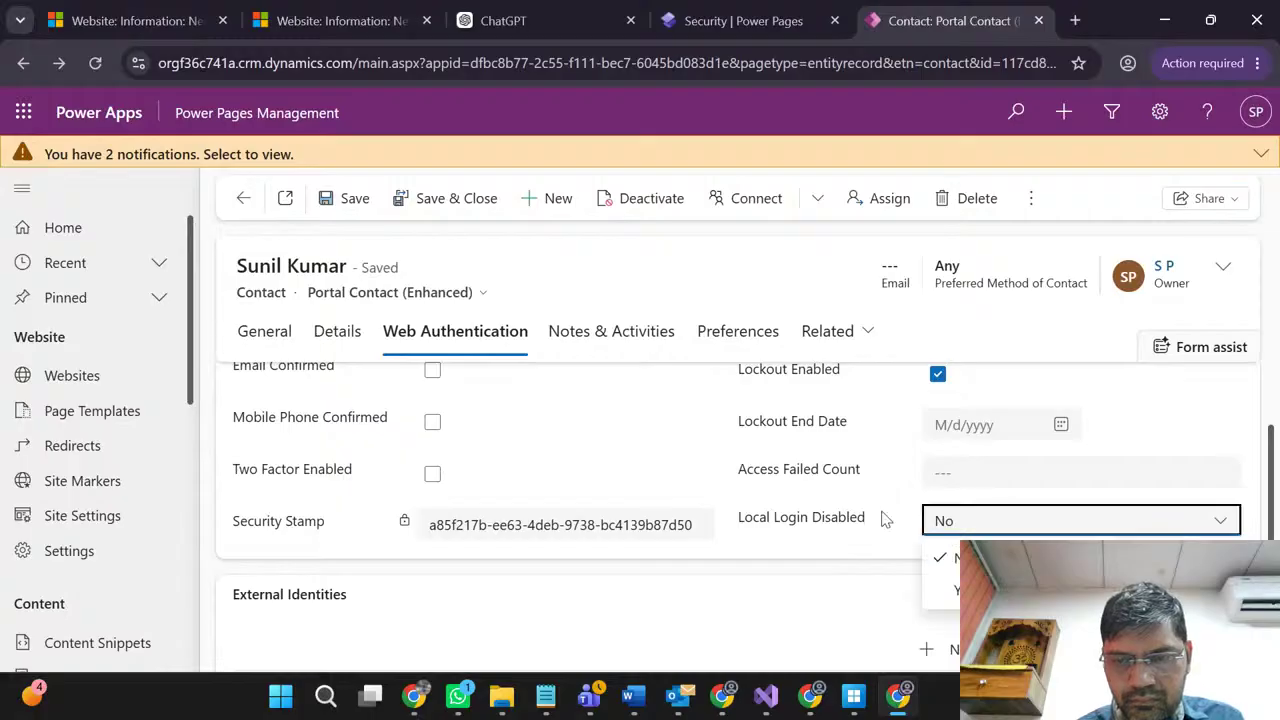
{"action": "left_click", "coordinate": [848, 530]}
{"action": "scroll", "coordinate": [303, 534], "scroll_direction": "down", "scroll_amount": 3}
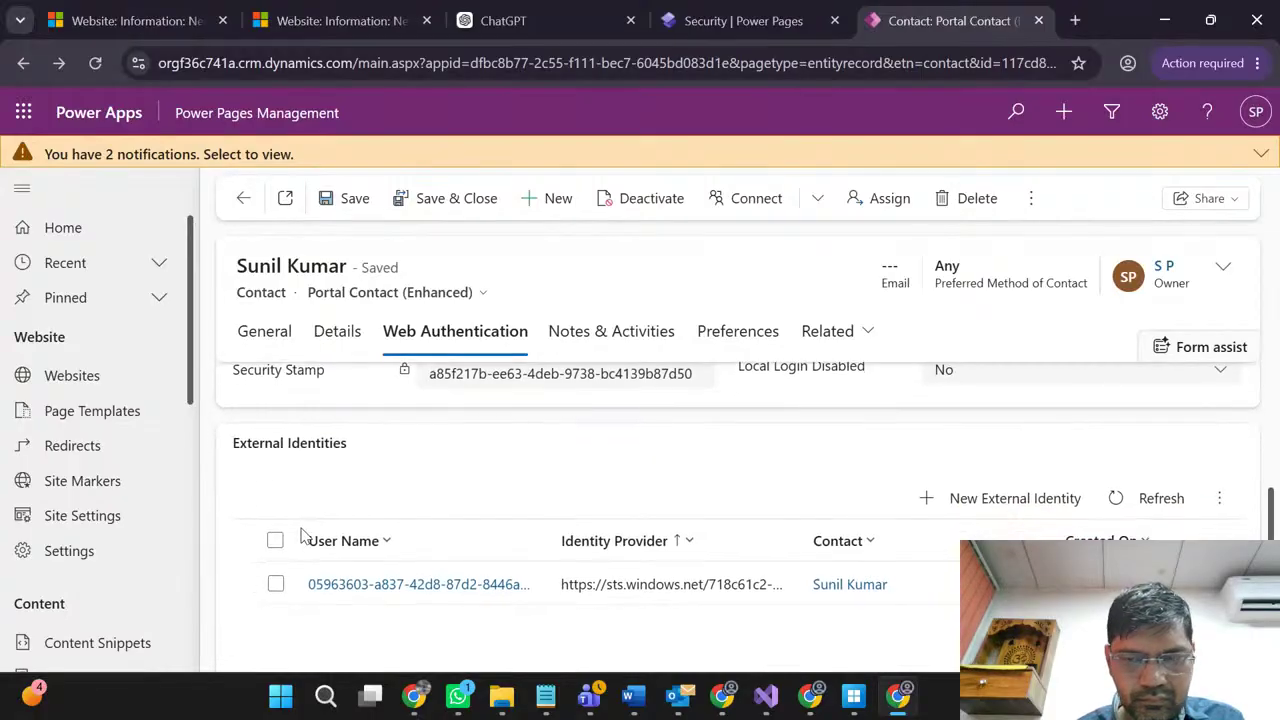
{"action": "scroll", "coordinate": [300, 535], "scroll_direction": "up", "scroll_amount": 2}
{"action": "scroll", "coordinate": [303, 535], "scroll_direction": "up", "scroll_amount": 3}
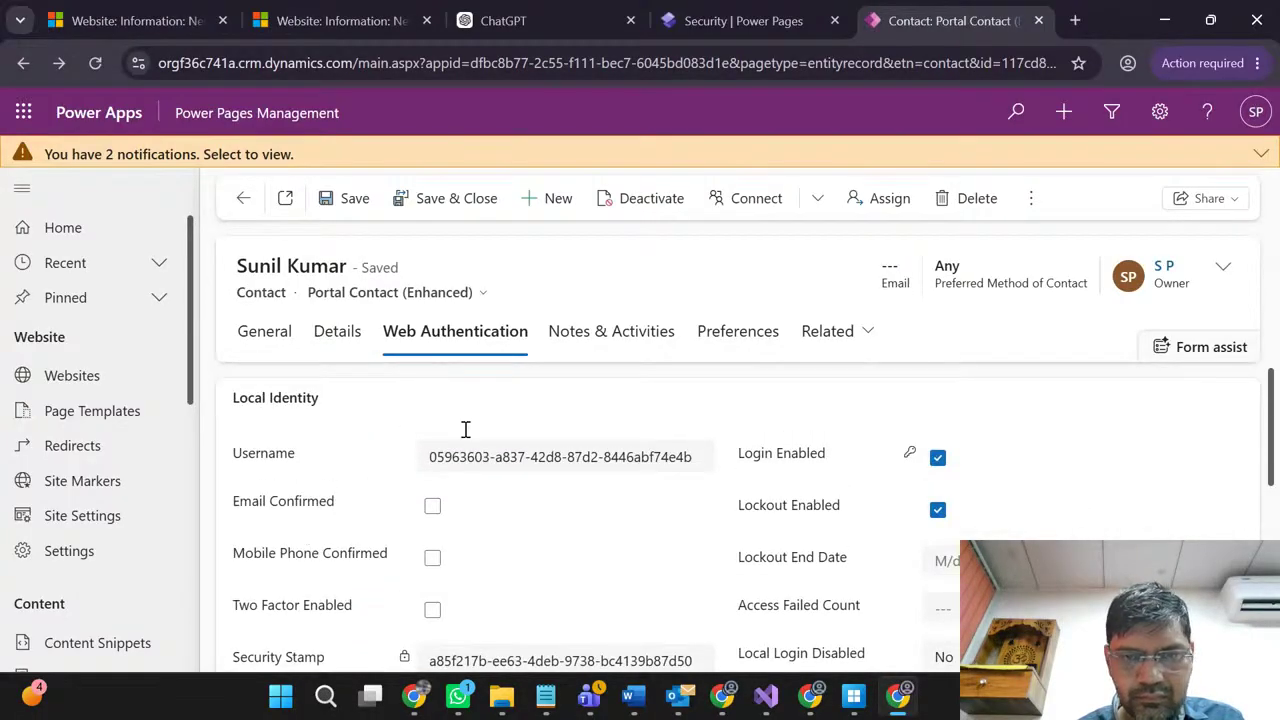
{"action": "left_click", "coordinate": [1032, 204]}
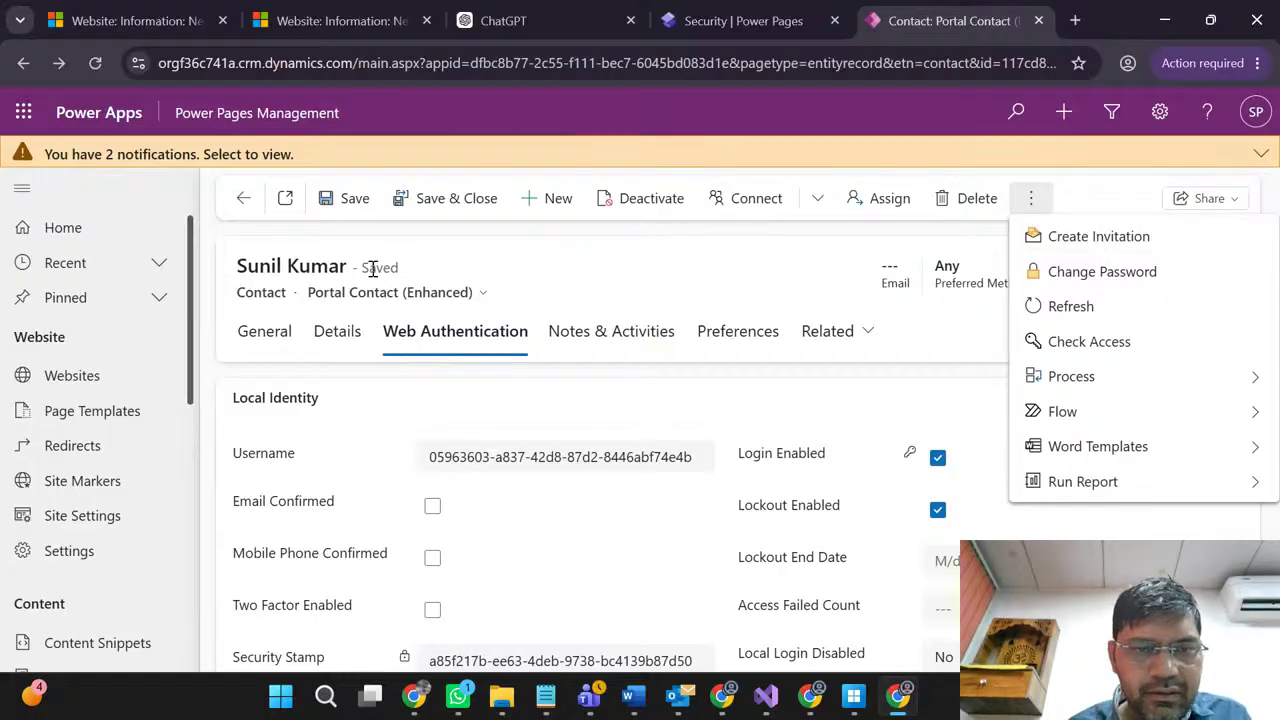
{"action": "left_click", "coordinate": [341, 335]}
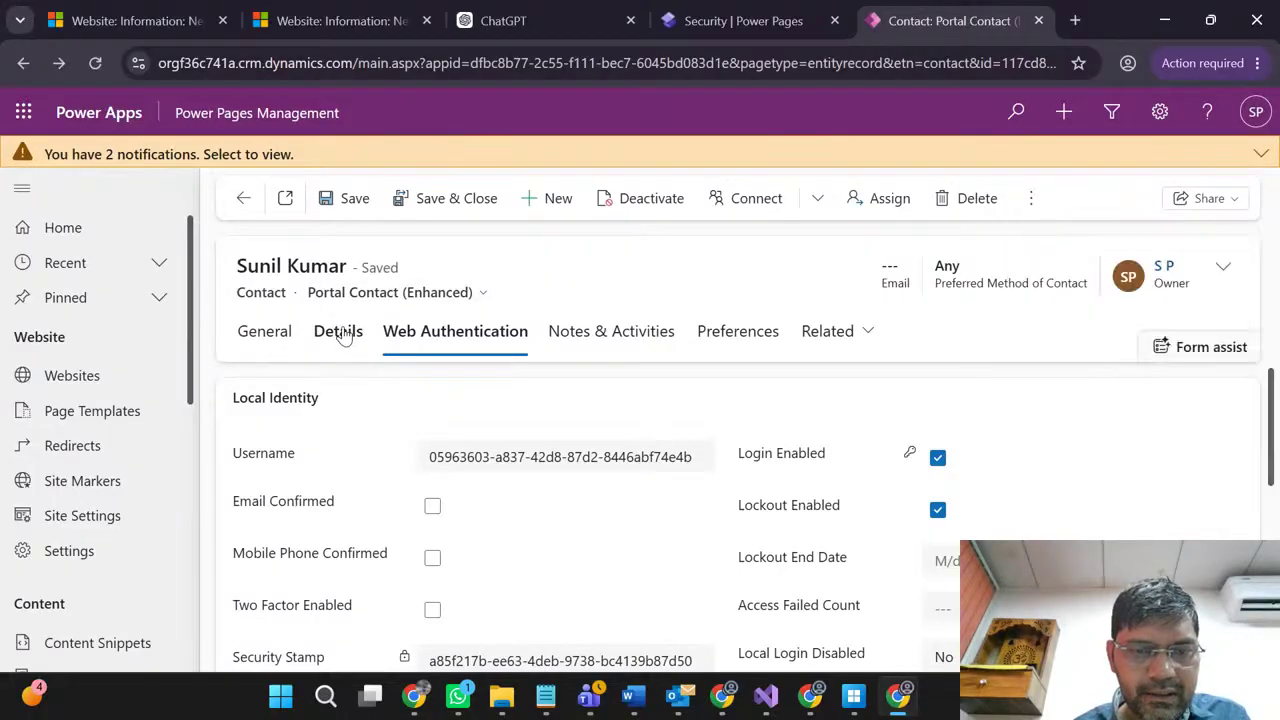
{"action": "left_click", "coordinate": [341, 335]}
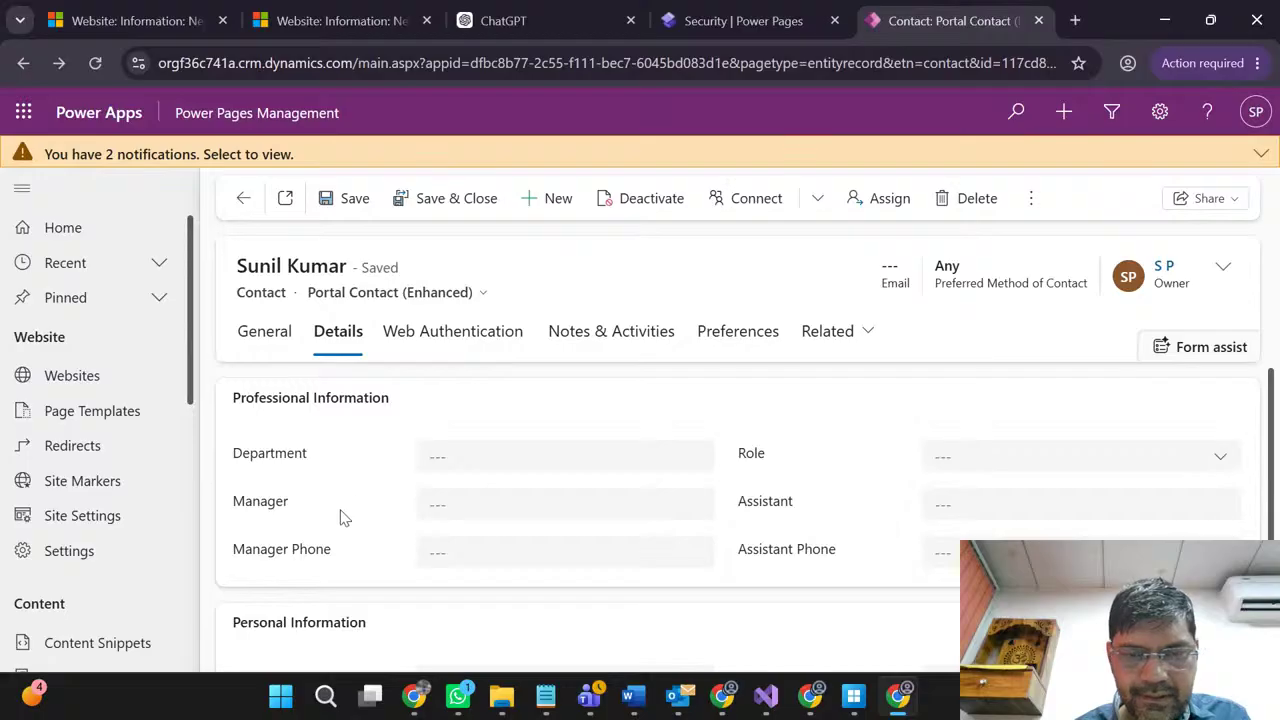
{"action": "scroll", "coordinate": [340, 517], "scroll_direction": "down", "scroll_amount": 1}
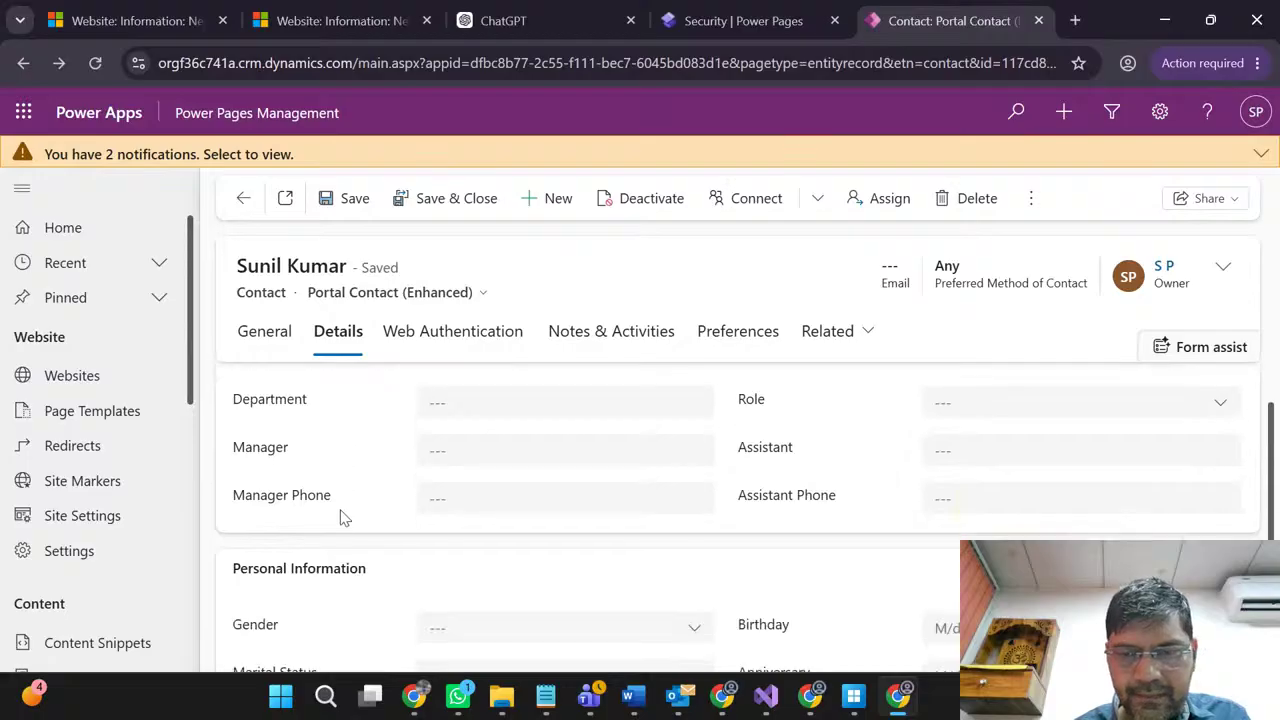
{"action": "left_click", "coordinate": [265, 338]}
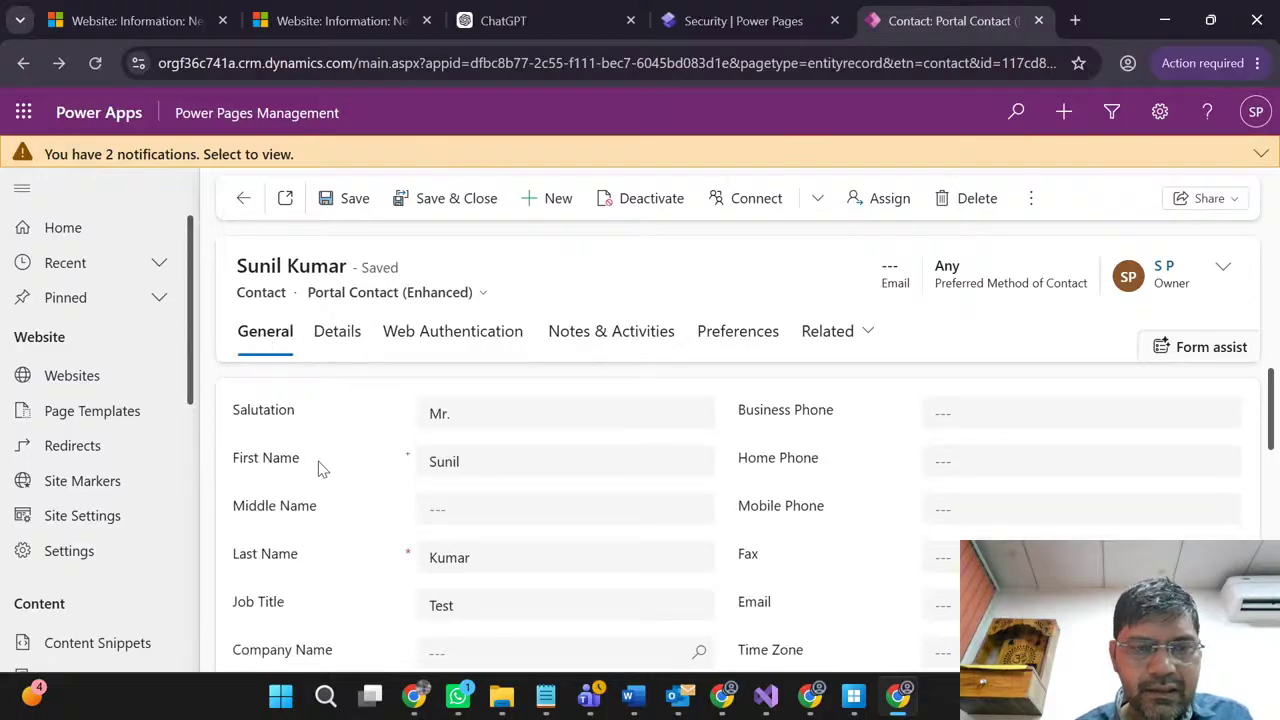
{"action": "left_click", "coordinate": [338, 293]}
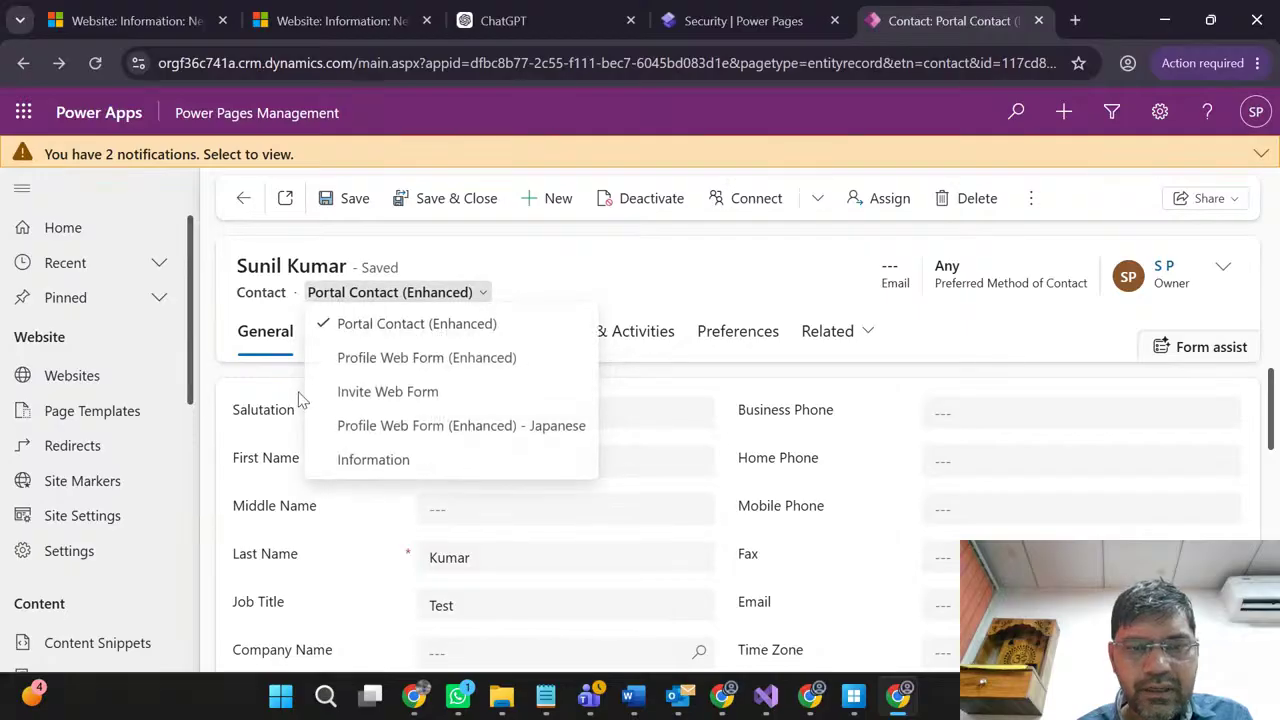
{"action": "left_click", "coordinate": [338, 591]}
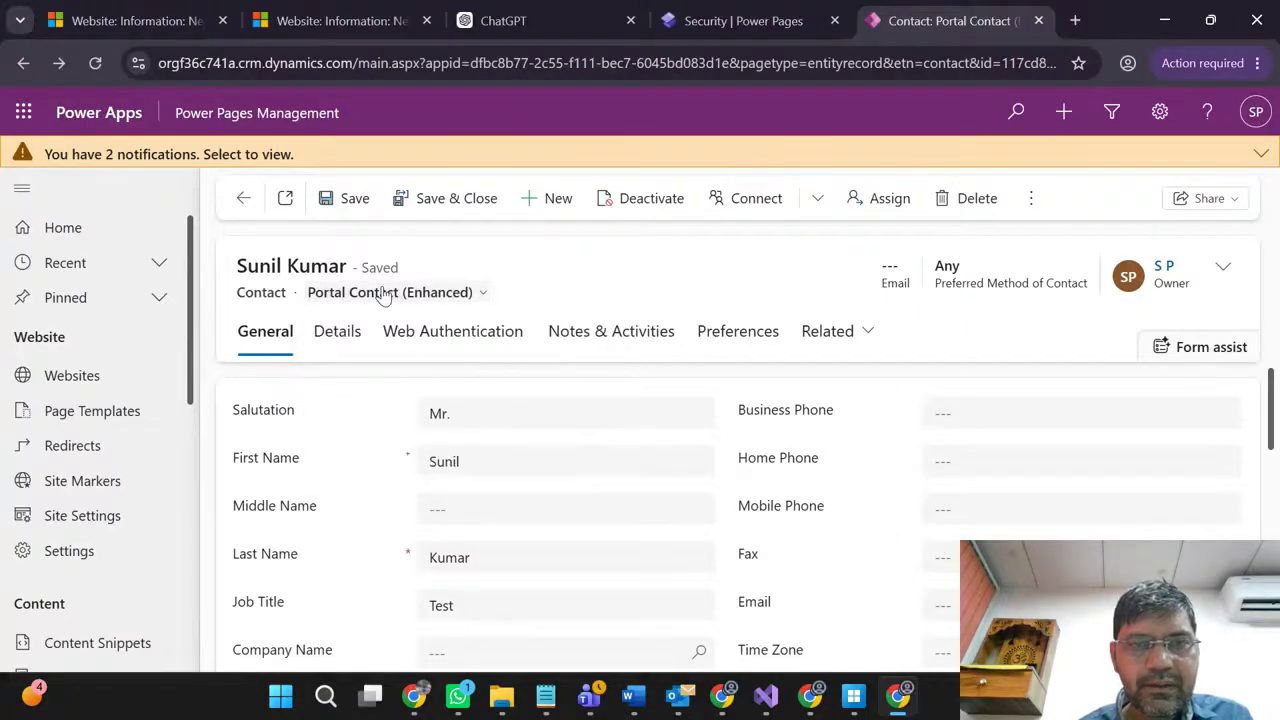
{"action": "left_click", "coordinate": [735, 18]}
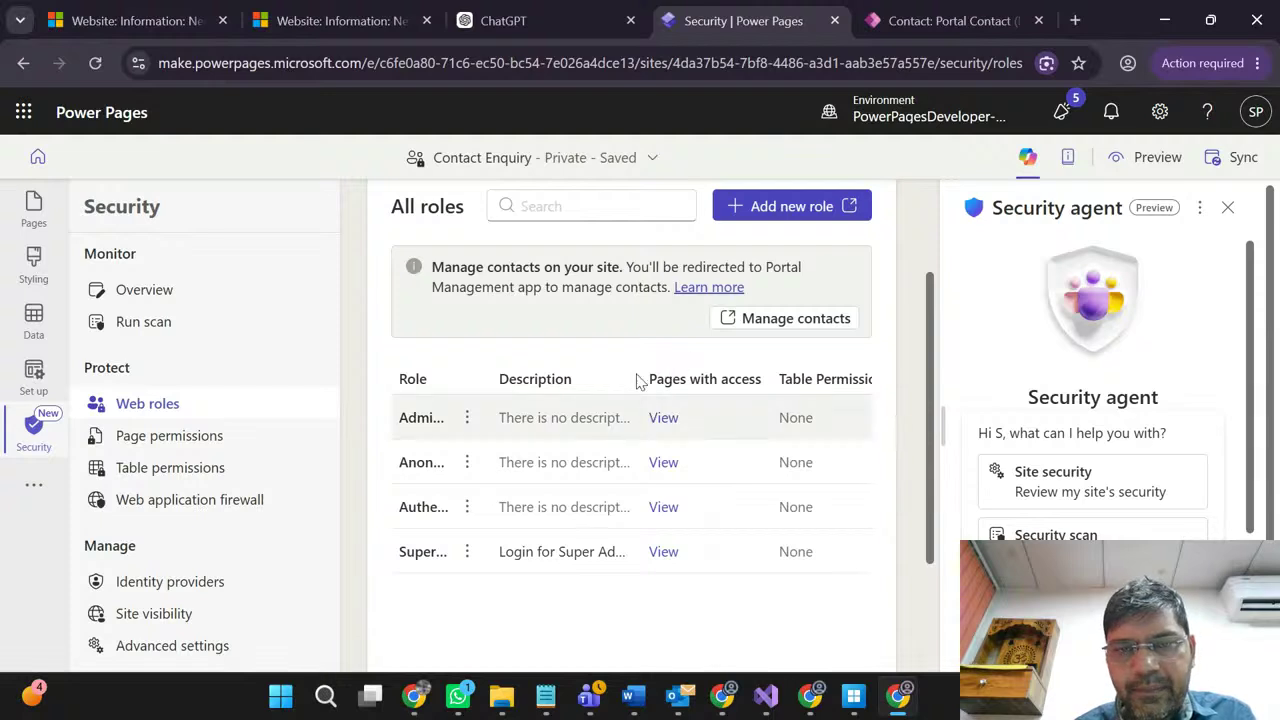
Step: Scroll the Contact Enquiry web roles table, then move to the other environment's website tab
{"action": "scroll", "coordinate": [600, 343], "scroll_direction": "down", "scroll_amount": 1}
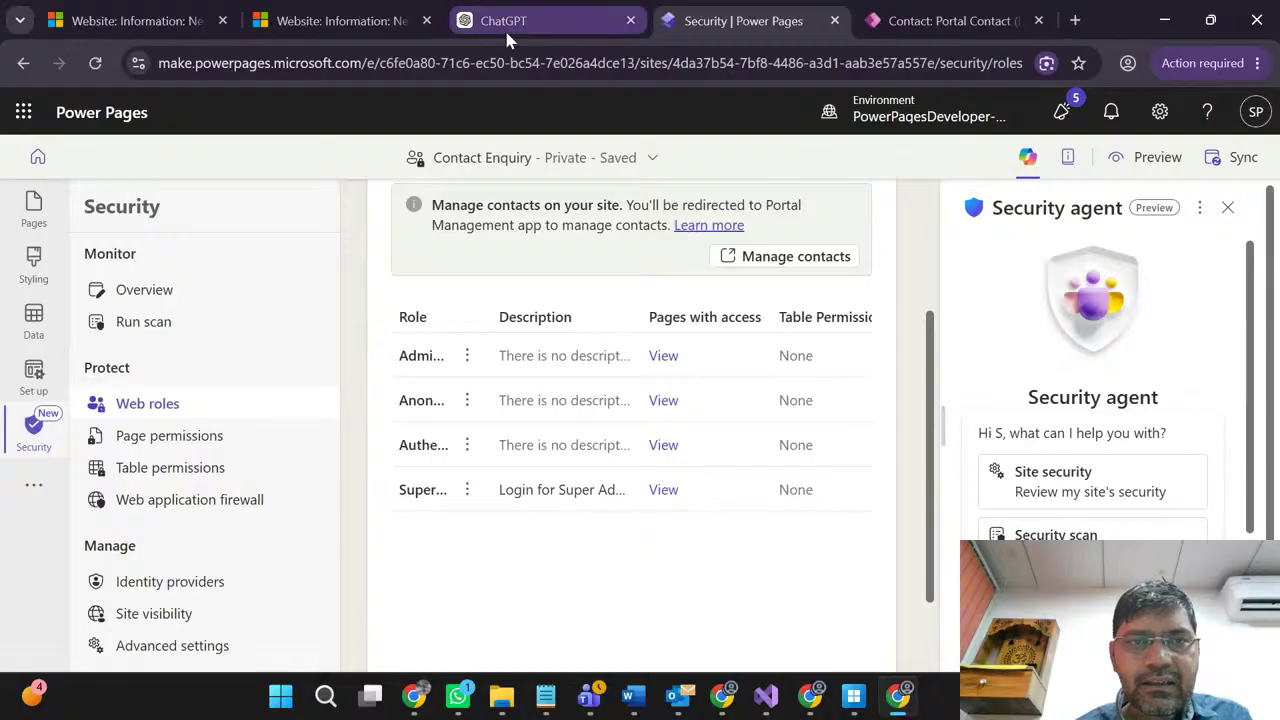
{"action": "left_click", "coordinate": [378, 20]}
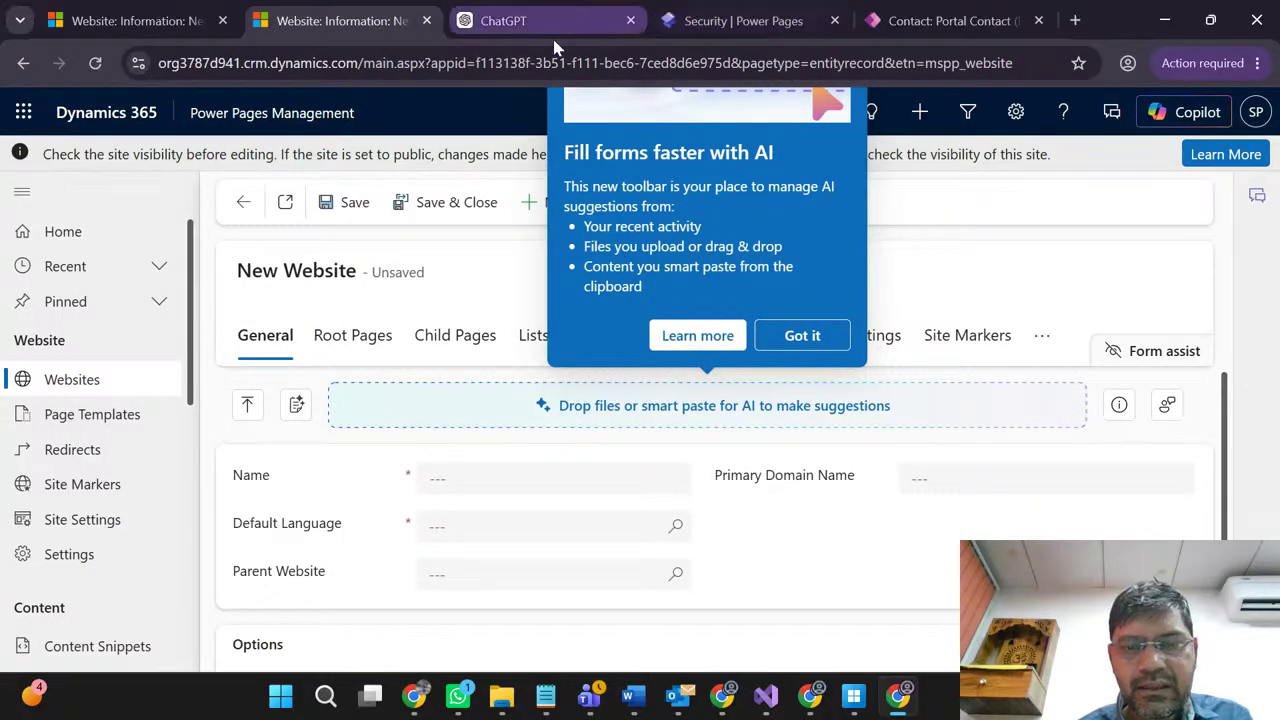
Step: Dismiss the AI form-filling tip and scroll the navigation down to Security > Contacts
{"action": "left_click", "coordinate": [802, 337]}
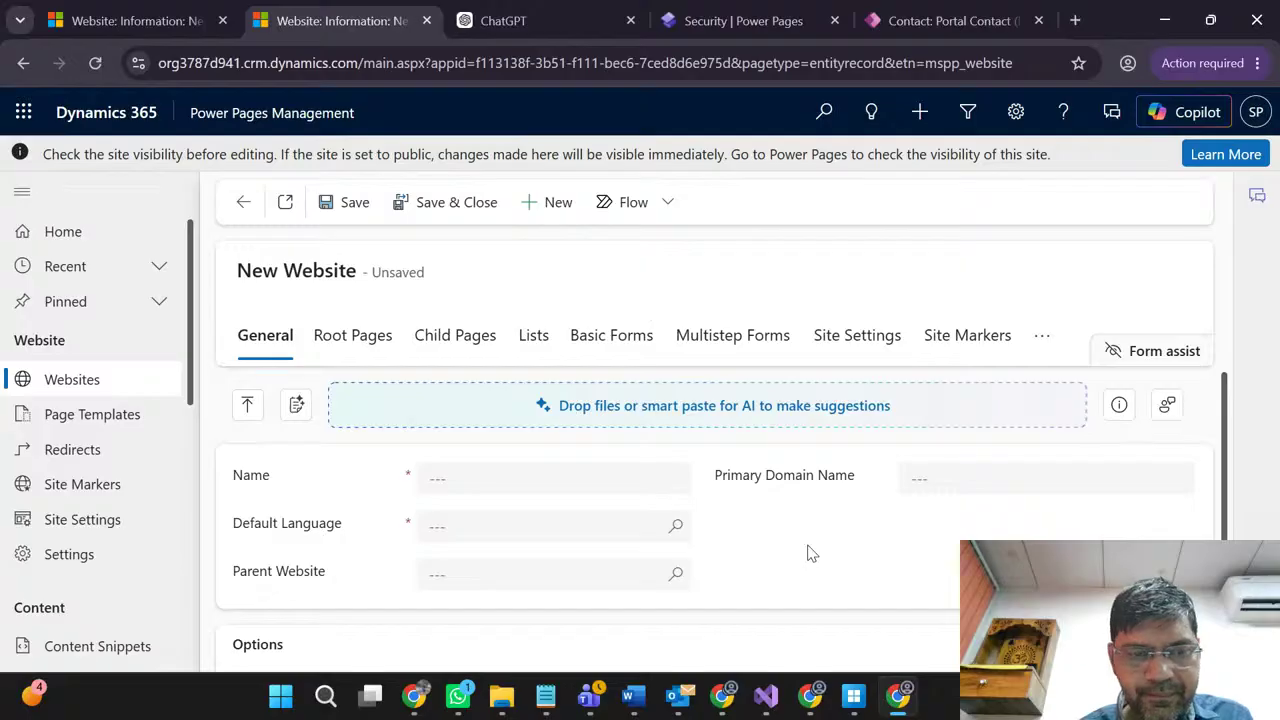
{"action": "scroll", "coordinate": [810, 553], "scroll_direction": "down", "scroll_amount": 2}
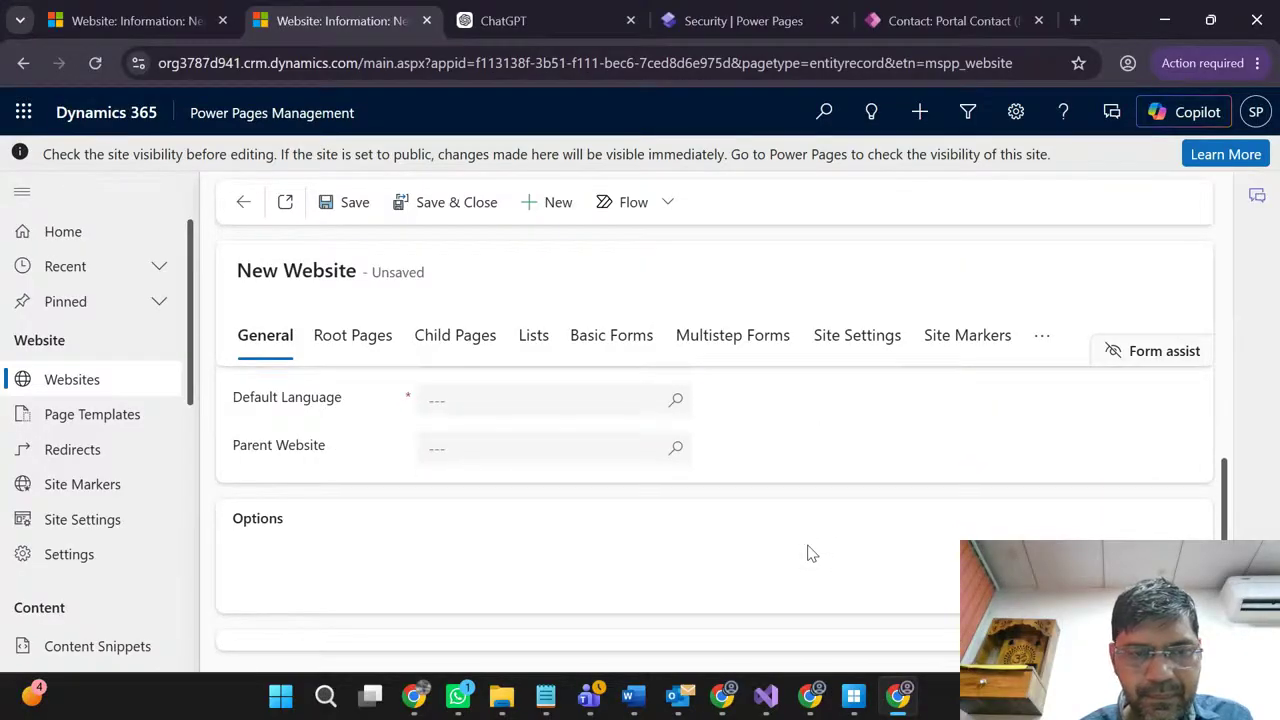
{"action": "scroll", "coordinate": [810, 553], "scroll_direction": "up", "scroll_amount": 2}
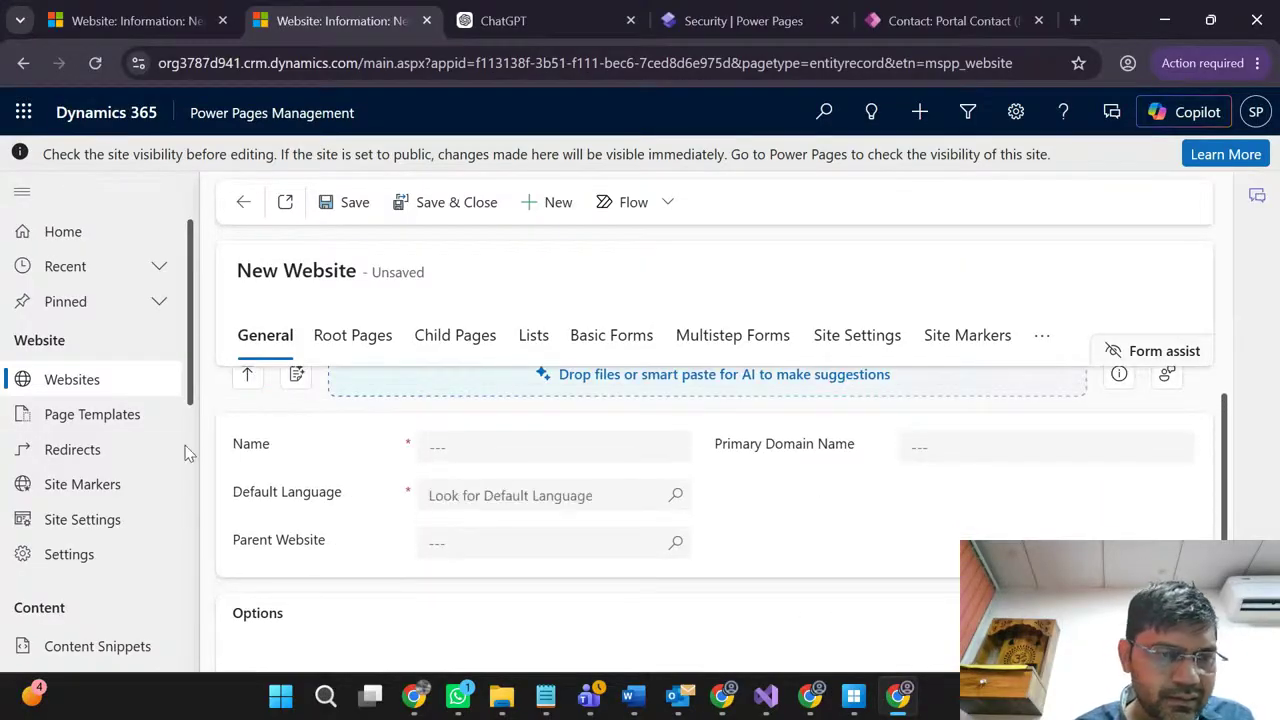
{"action": "scroll", "coordinate": [57, 449], "scroll_direction": "down", "scroll_amount": 3}
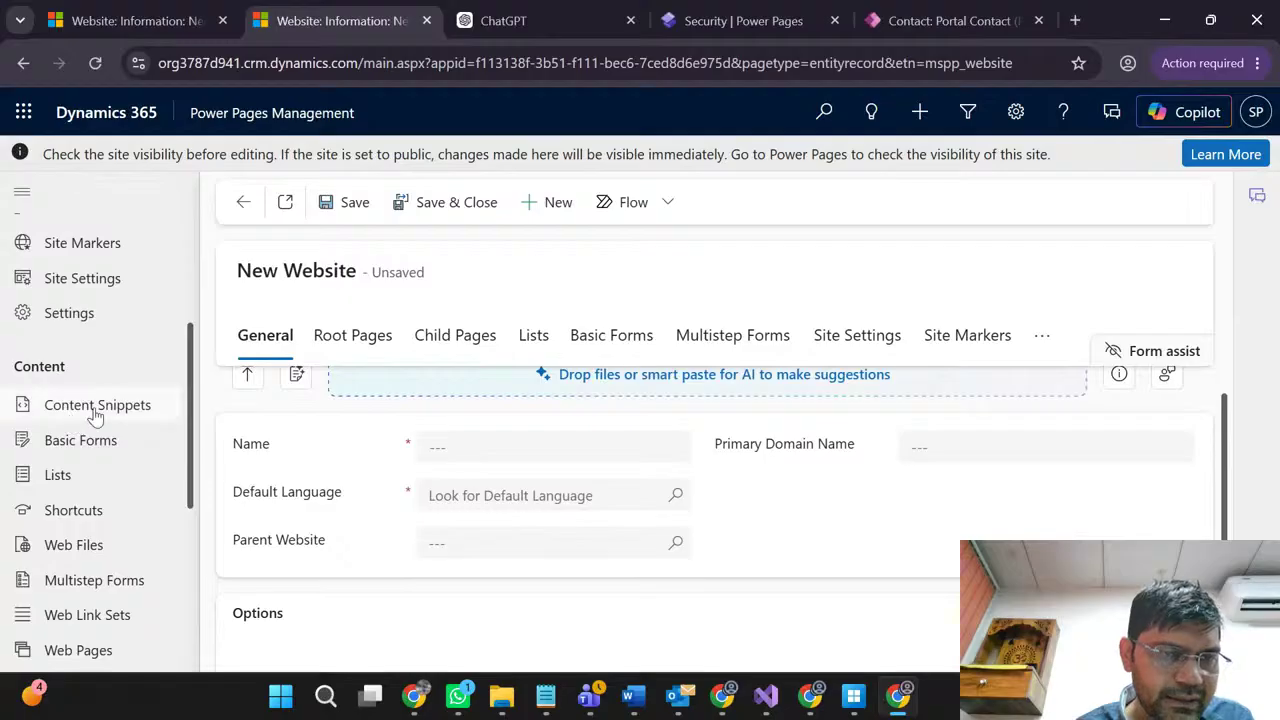
{"action": "scroll", "coordinate": [87, 440], "scroll_direction": "down", "scroll_amount": 4}
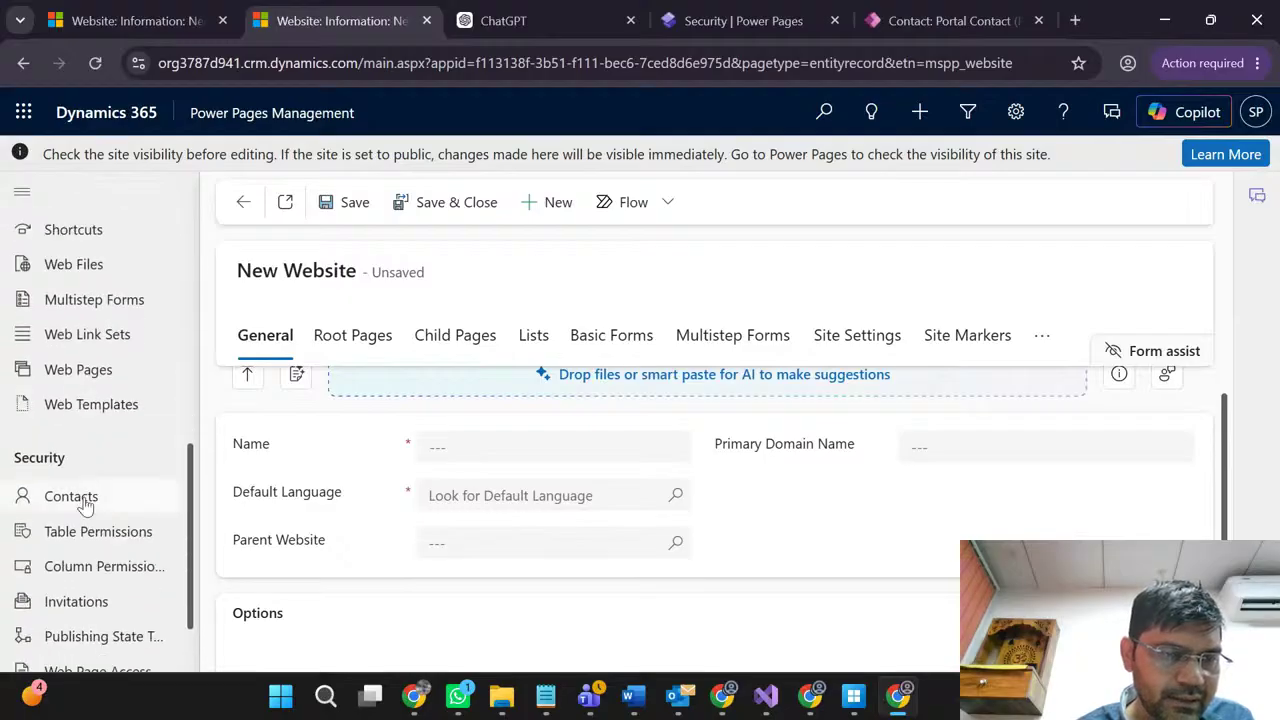
Step: Go to Contacts, discarding the unsaved new website record
{"action": "left_click", "coordinate": [70, 496]}
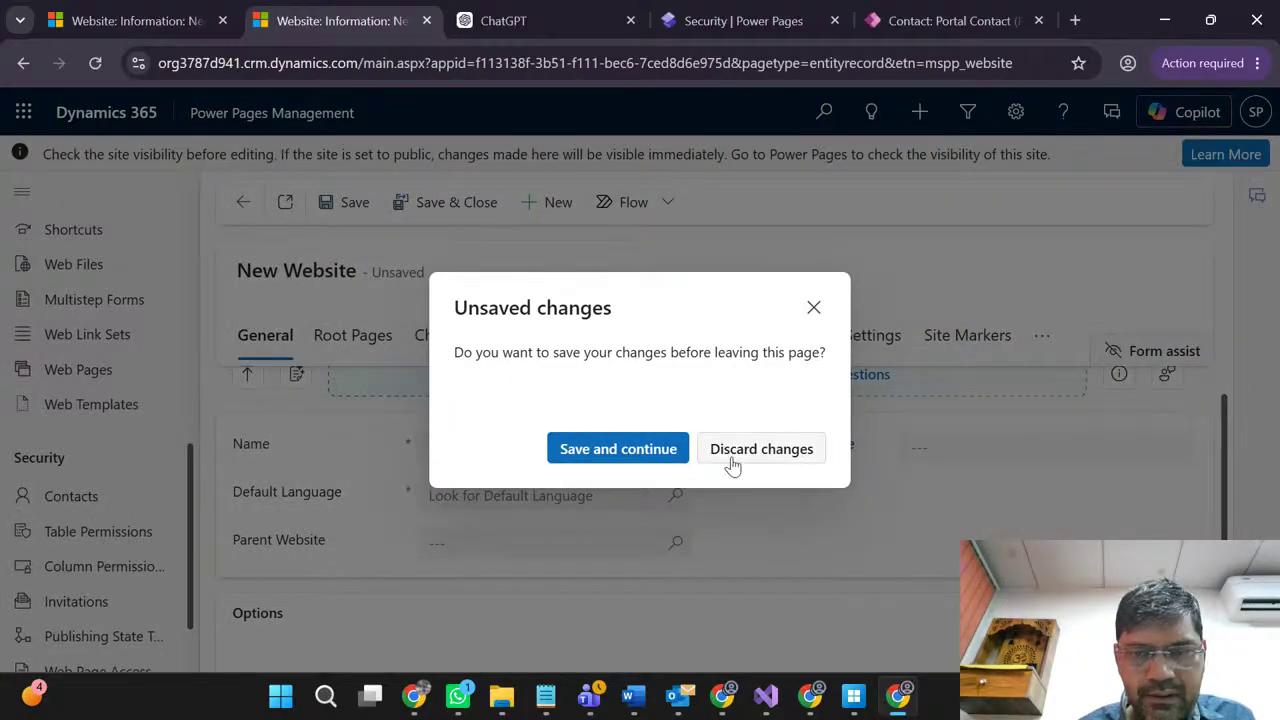
{"action": "left_click", "coordinate": [580, 451]}
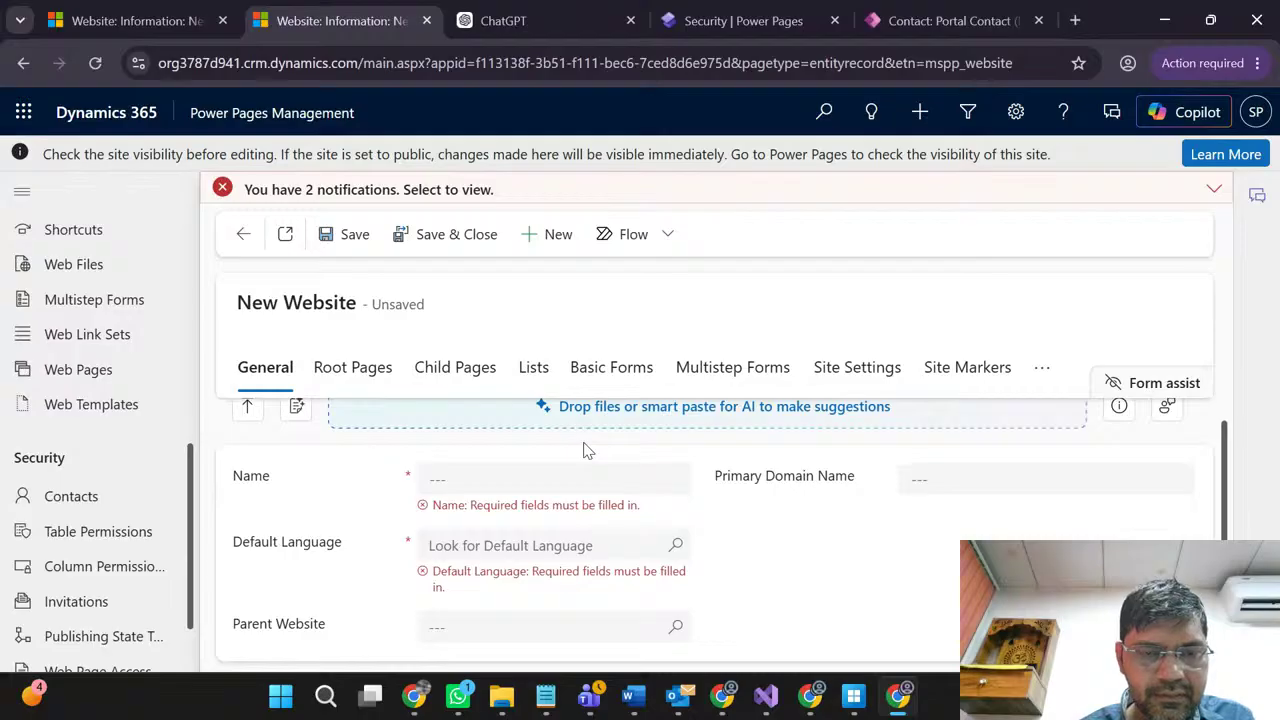
{"action": "left_click", "coordinate": [89, 505]}
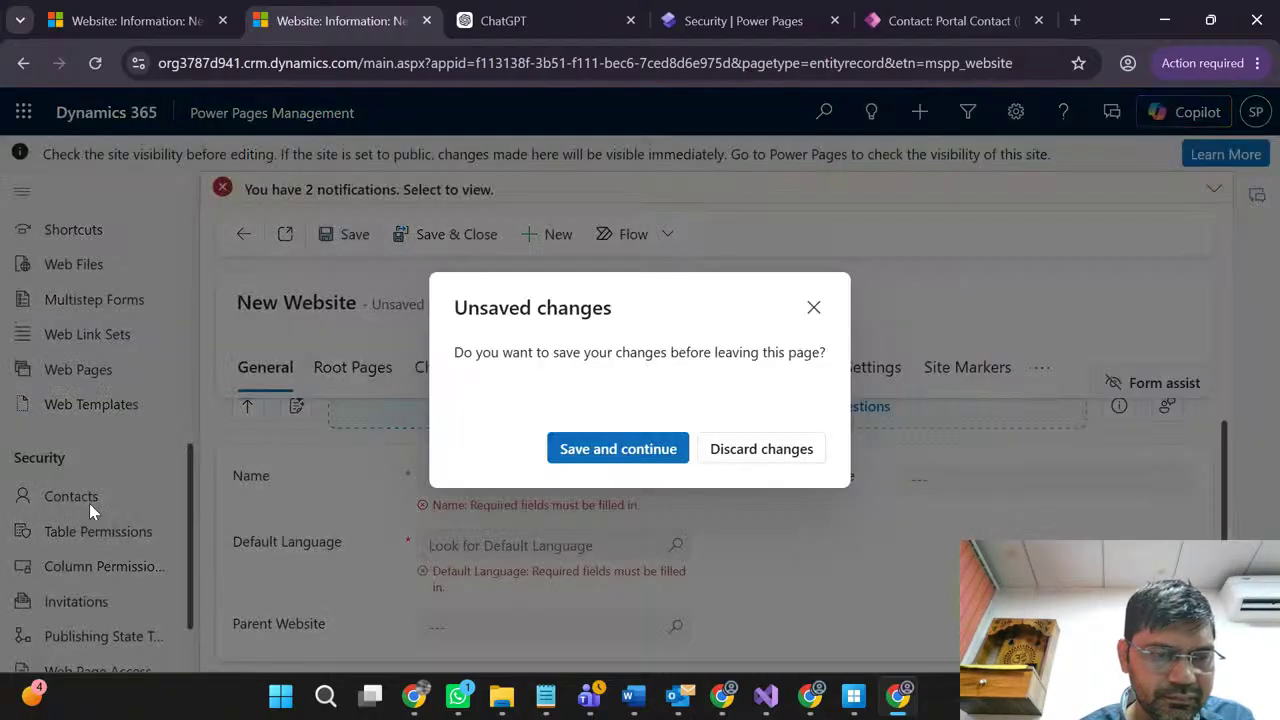
{"action": "left_click", "coordinate": [776, 458]}
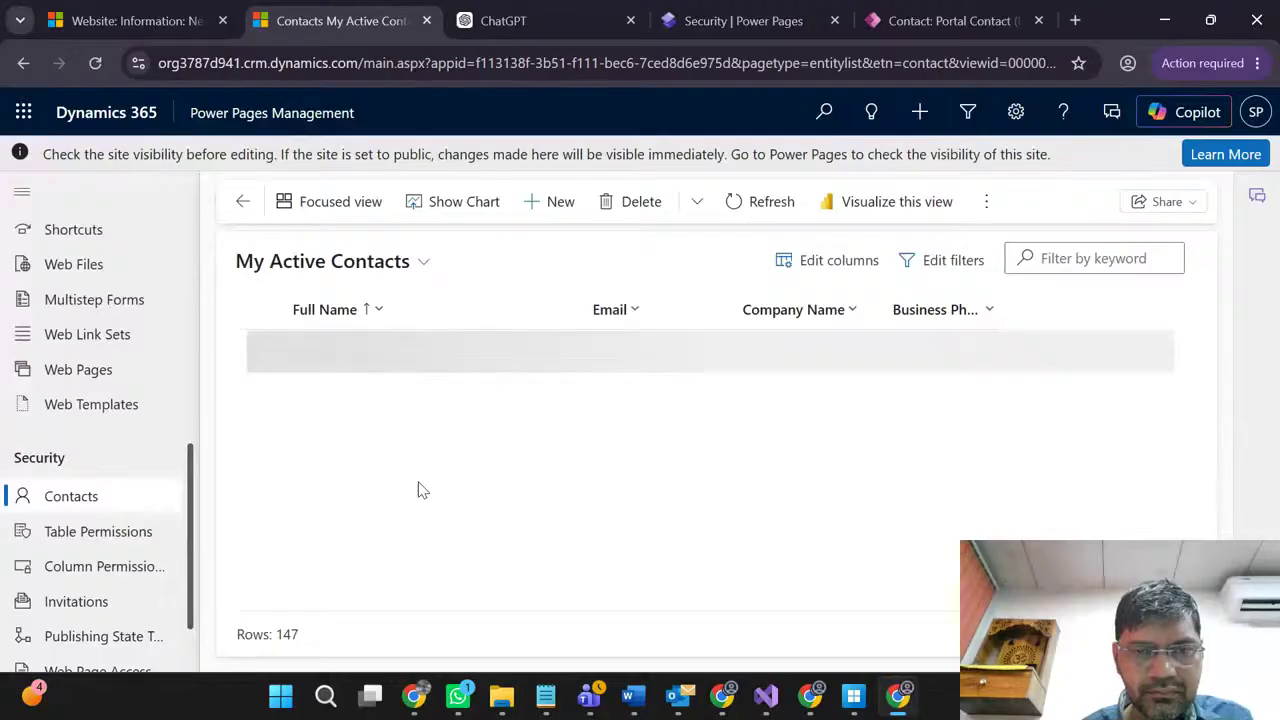
Step: Return to the top of My Active Contacts and open the first, asterisk-prefixed contact
{"action": "scroll", "coordinate": [520, 355], "scroll_direction": "down", "scroll_amount": 5}
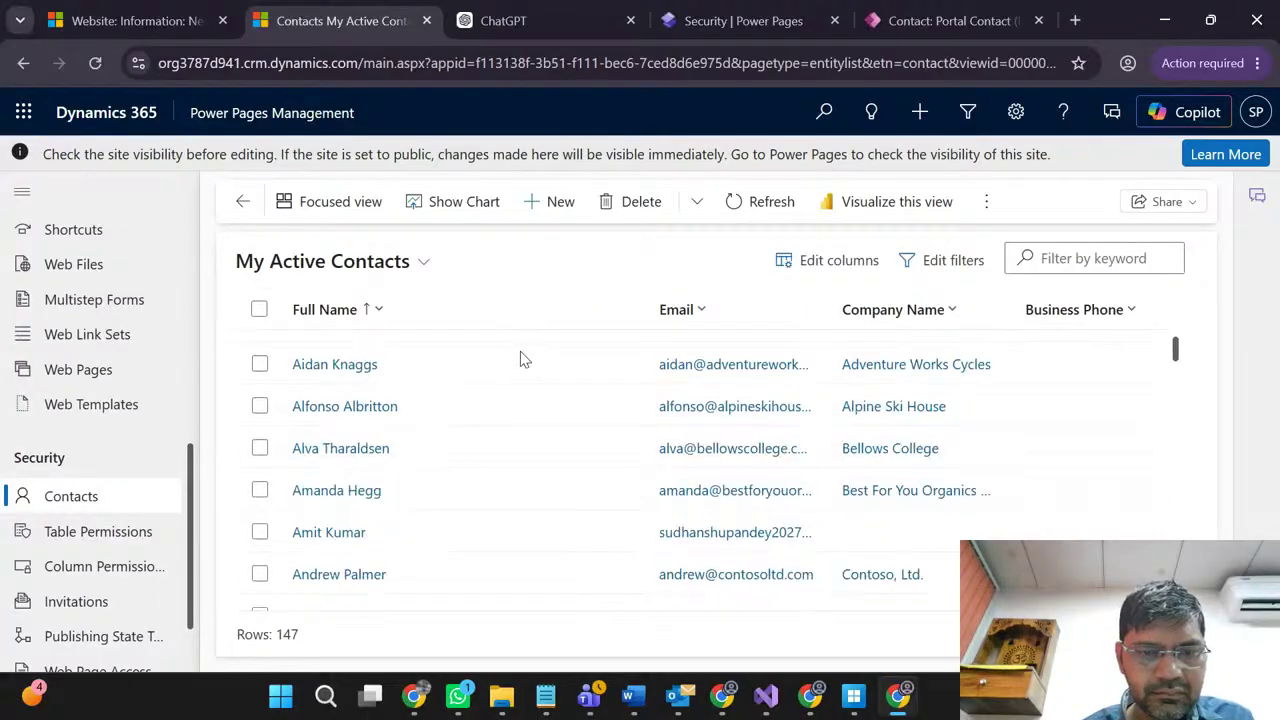
{"action": "scroll", "coordinate": [520, 355], "scroll_direction": "up", "scroll_amount": 1}
{"action": "scroll", "coordinate": [520, 358], "scroll_direction": "up", "scroll_amount": 4}
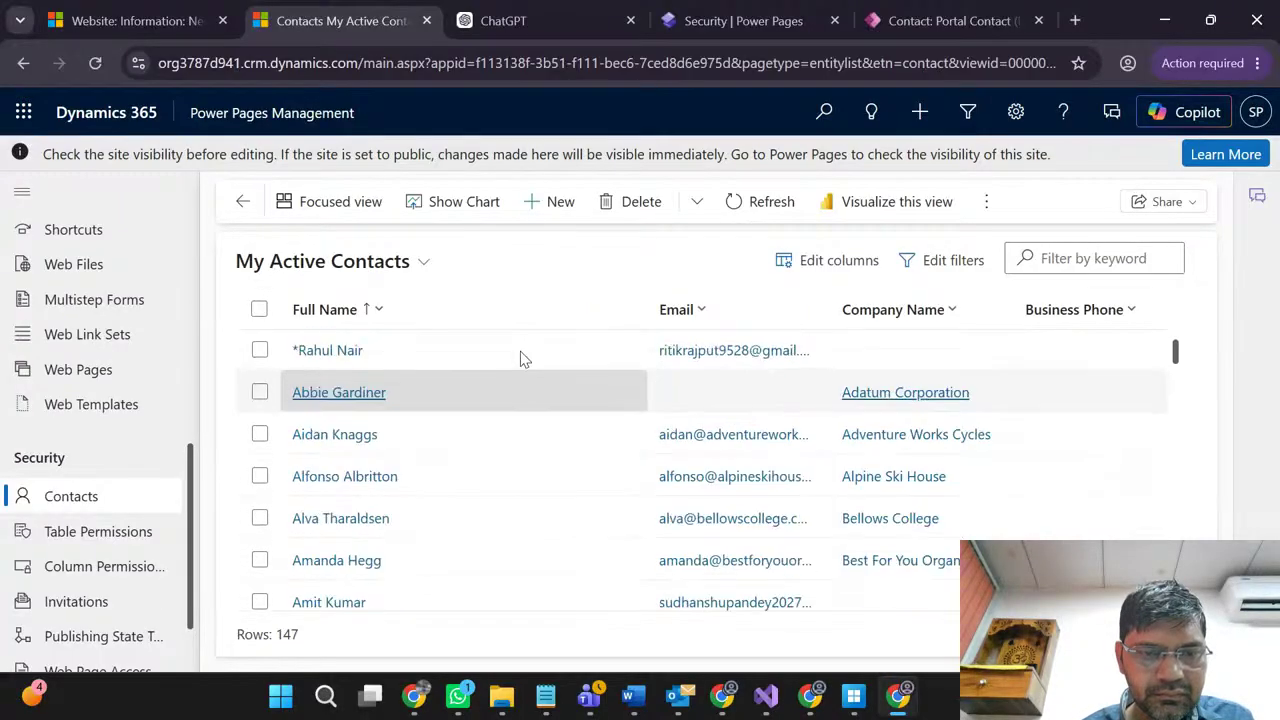
{"action": "left_click", "coordinate": [468, 360]}
{"action": "double_click", "coordinate": [468, 360]}
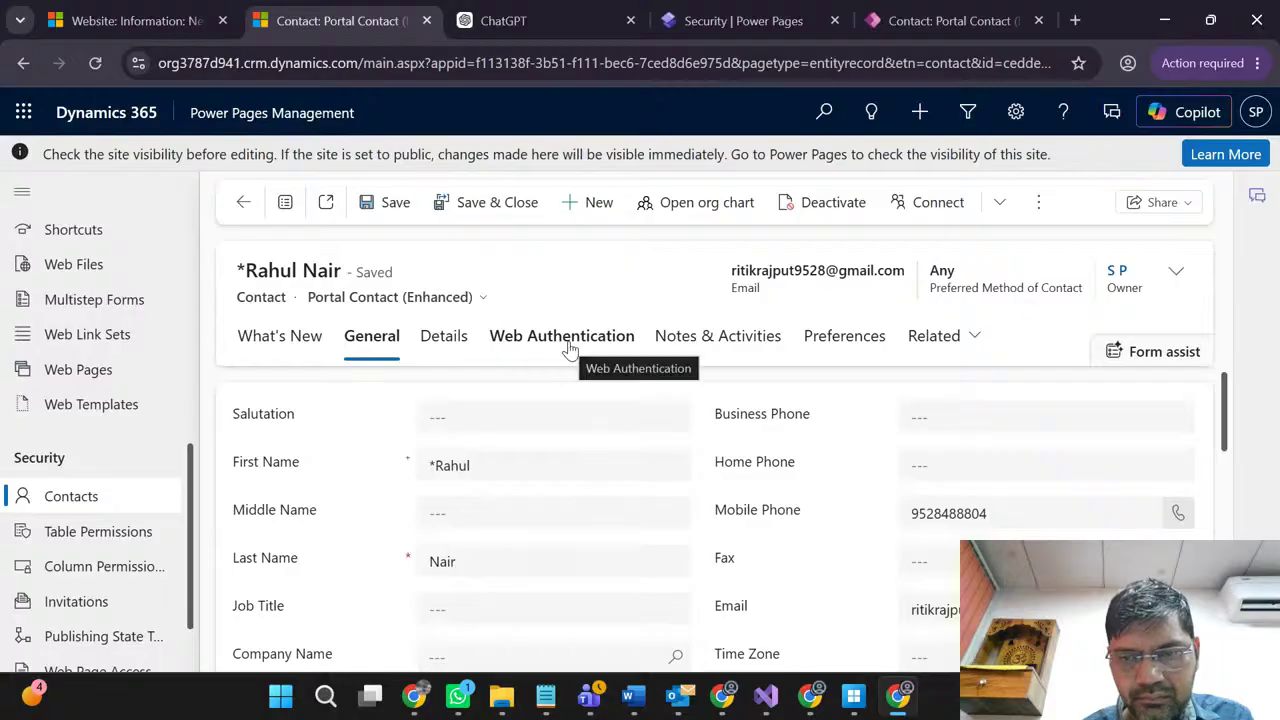
Step: Review the contact's Preferences and Web Authentication tabs, noting zero external identities
{"action": "left_click", "coordinate": [860, 345]}
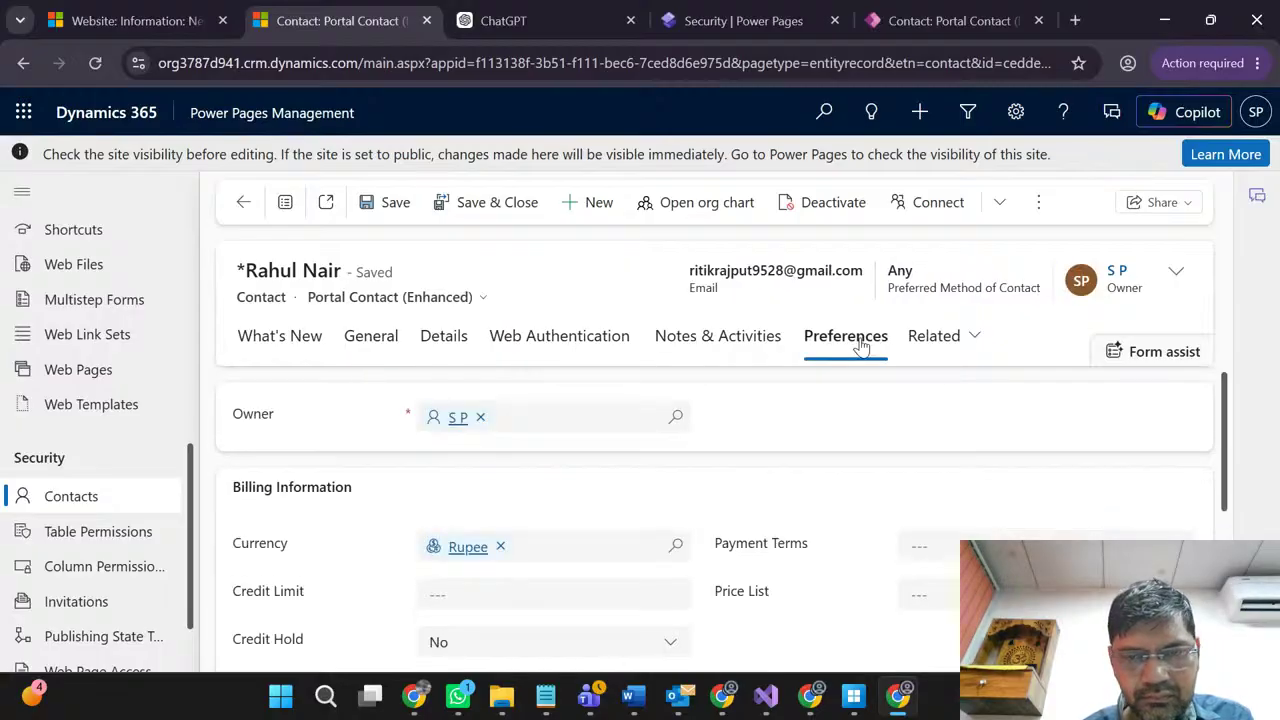
{"action": "scroll", "coordinate": [780, 449], "scroll_direction": "down", "scroll_amount": 3}
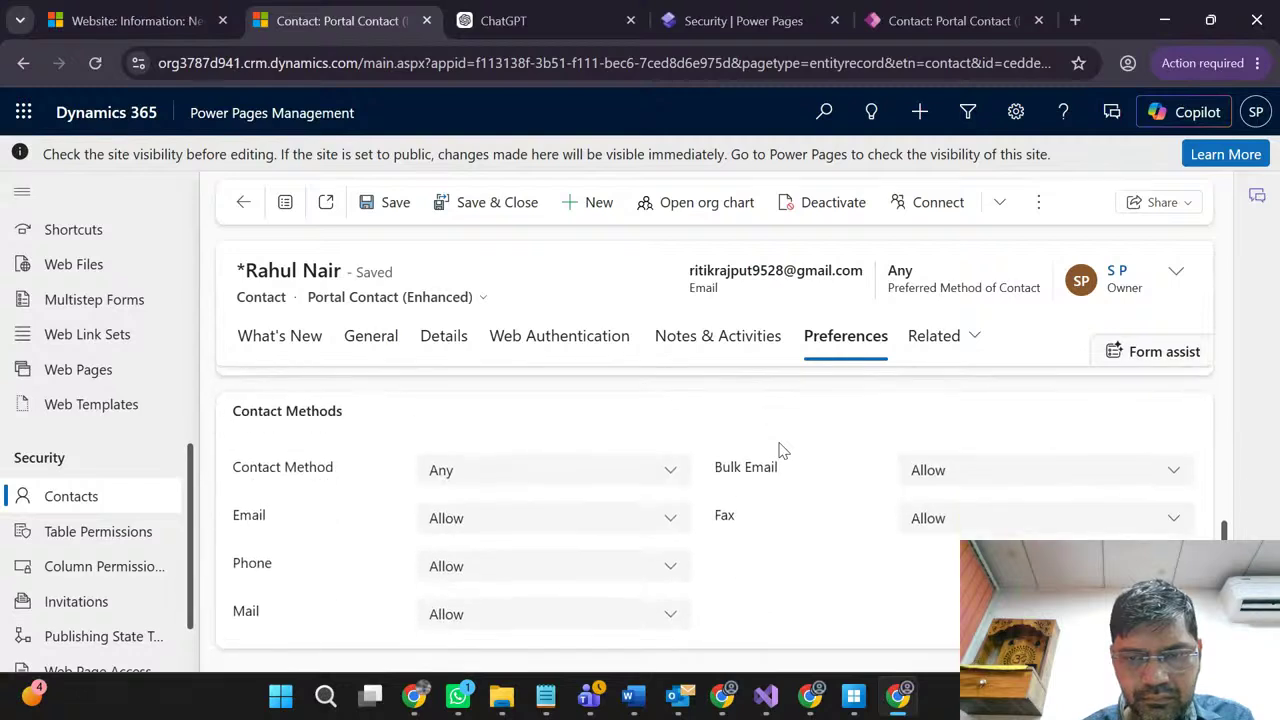
{"action": "scroll", "coordinate": [780, 449], "scroll_direction": "up", "scroll_amount": 3}
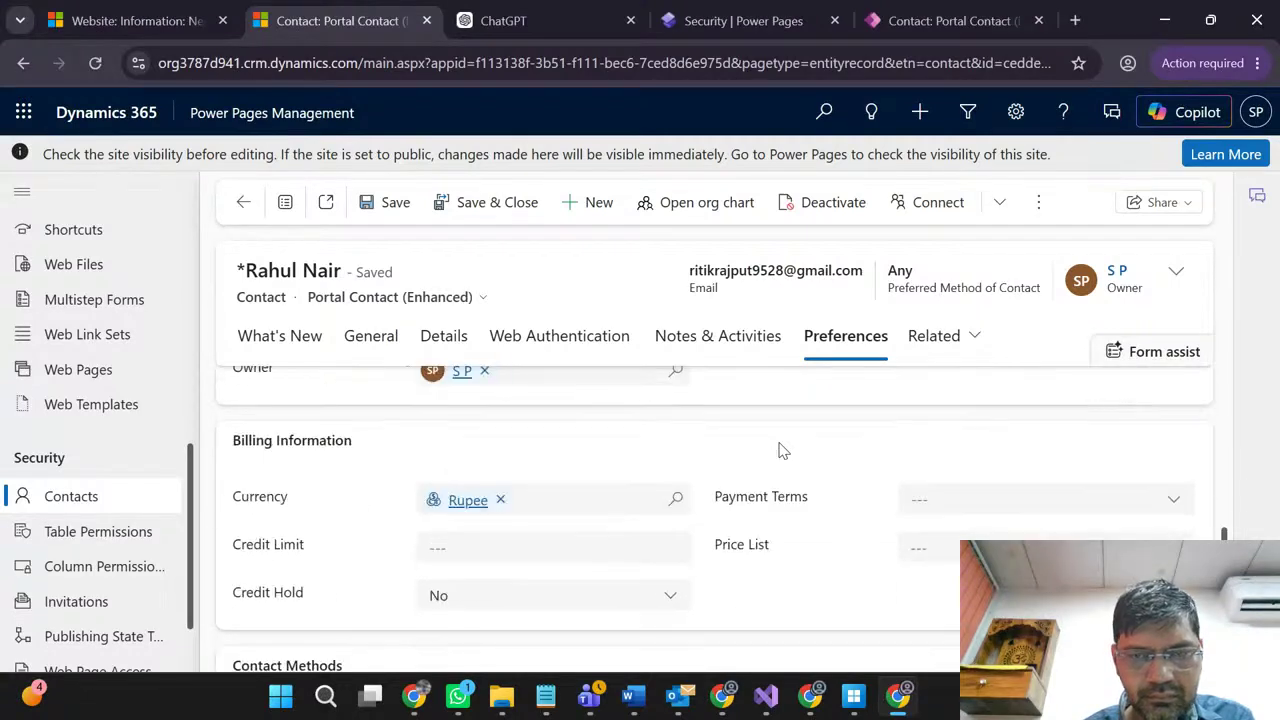
{"action": "left_click", "coordinate": [552, 343]}
{"action": "scroll", "coordinate": [762, 484], "scroll_direction": "down", "scroll_amount": 1}
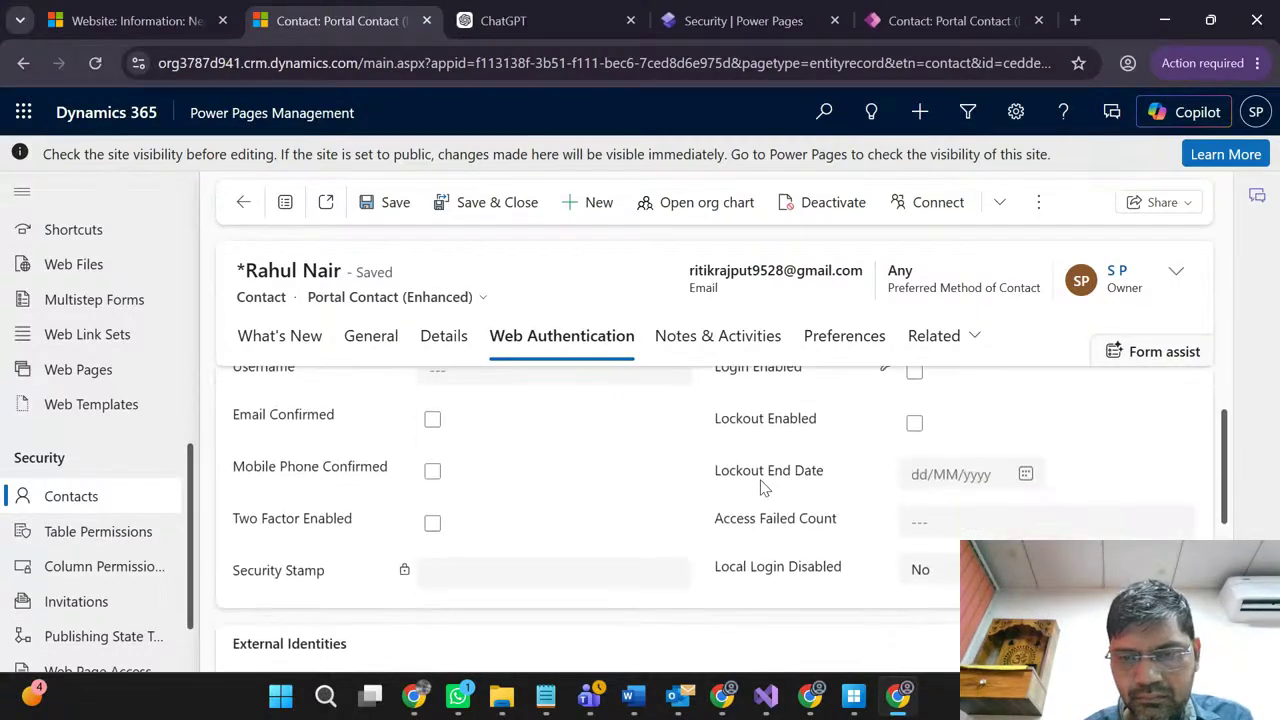
{"action": "scroll", "coordinate": [762, 487], "scroll_direction": "down", "scroll_amount": 2}
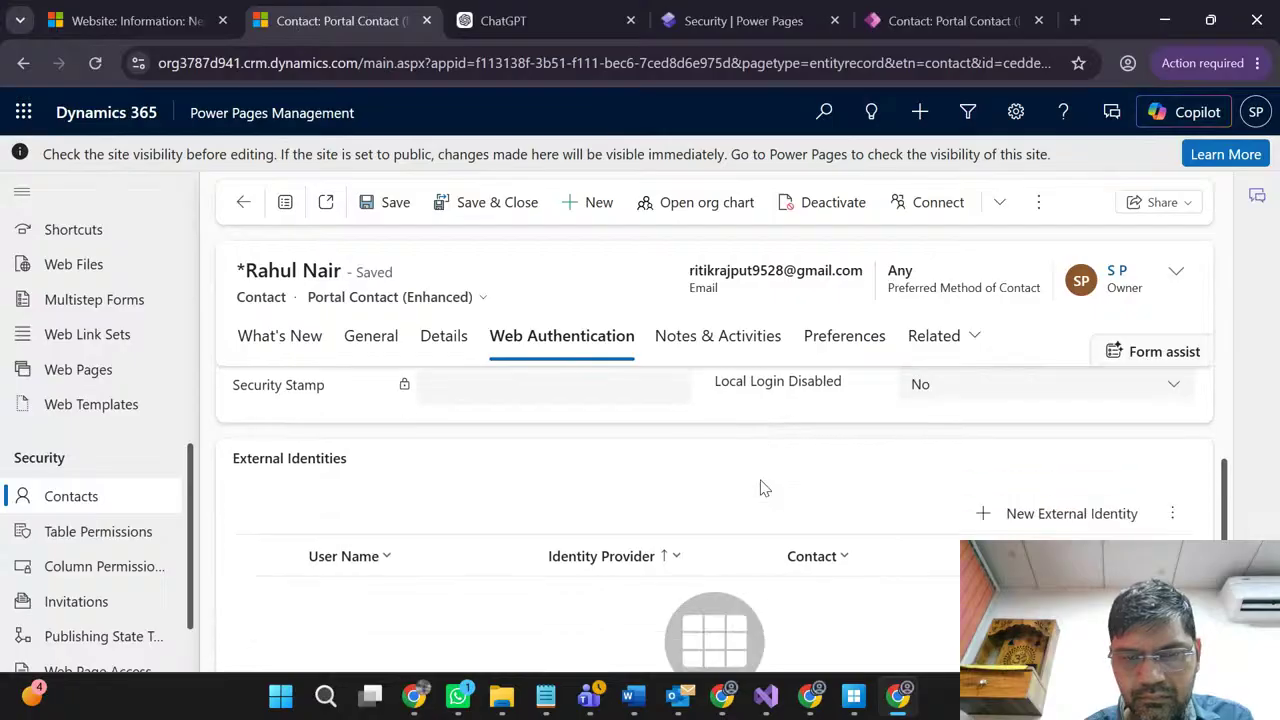
{"action": "scroll", "coordinate": [762, 487], "scroll_direction": "down", "scroll_amount": 1}
{"action": "scroll", "coordinate": [762, 487], "scroll_direction": "down", "scroll_amount": 1}
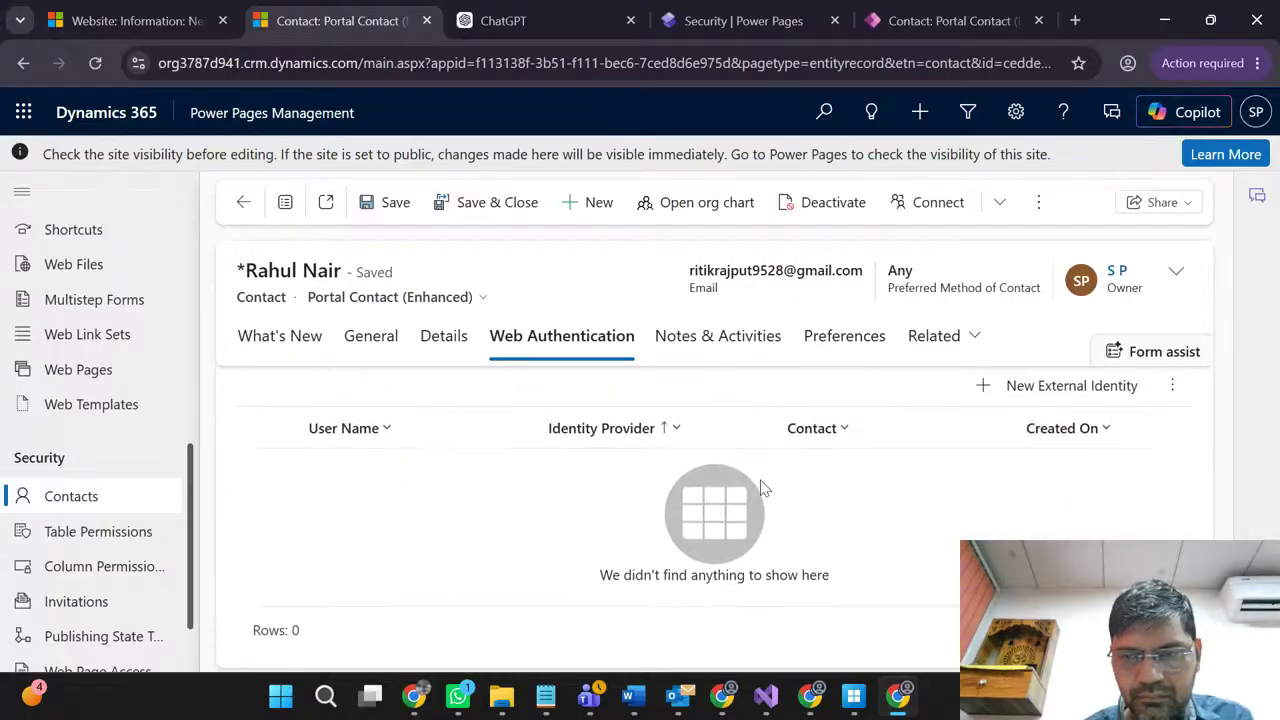
{"action": "scroll", "coordinate": [762, 487], "scroll_direction": "up", "scroll_amount": 3}
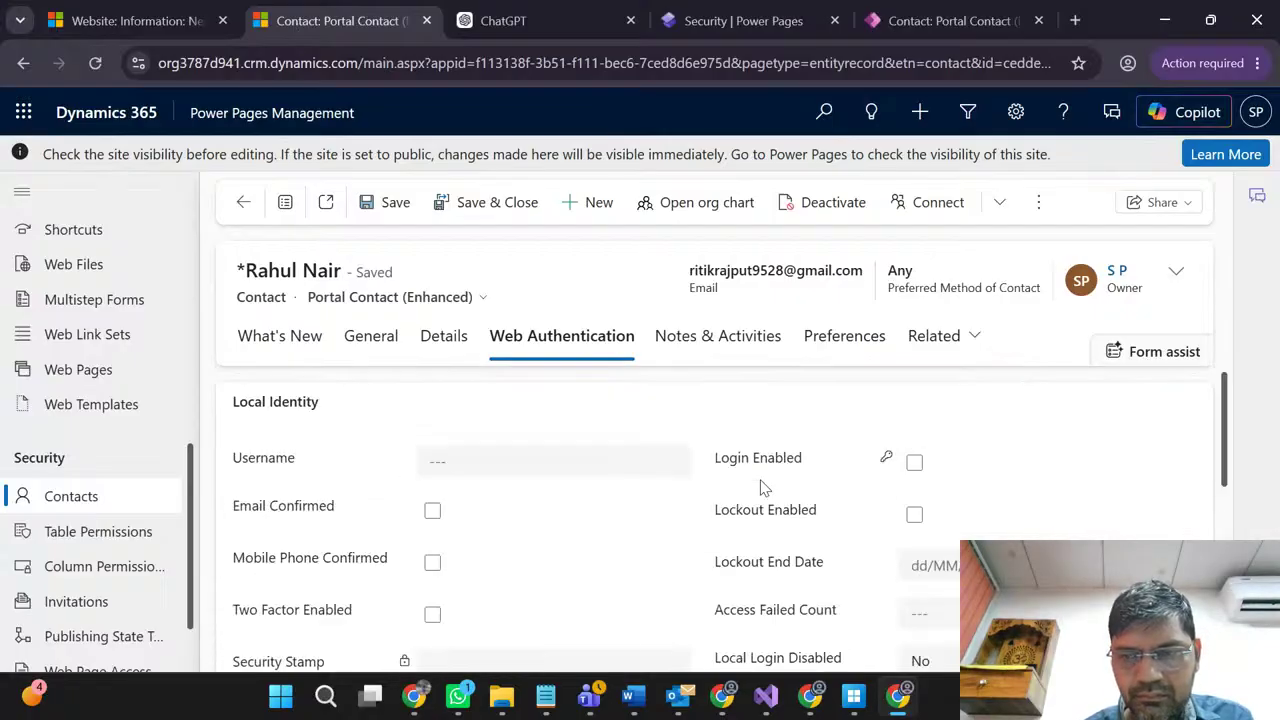
Step: Look through the Details and General tabs, ending on What's New
{"action": "left_click", "coordinate": [443, 355]}
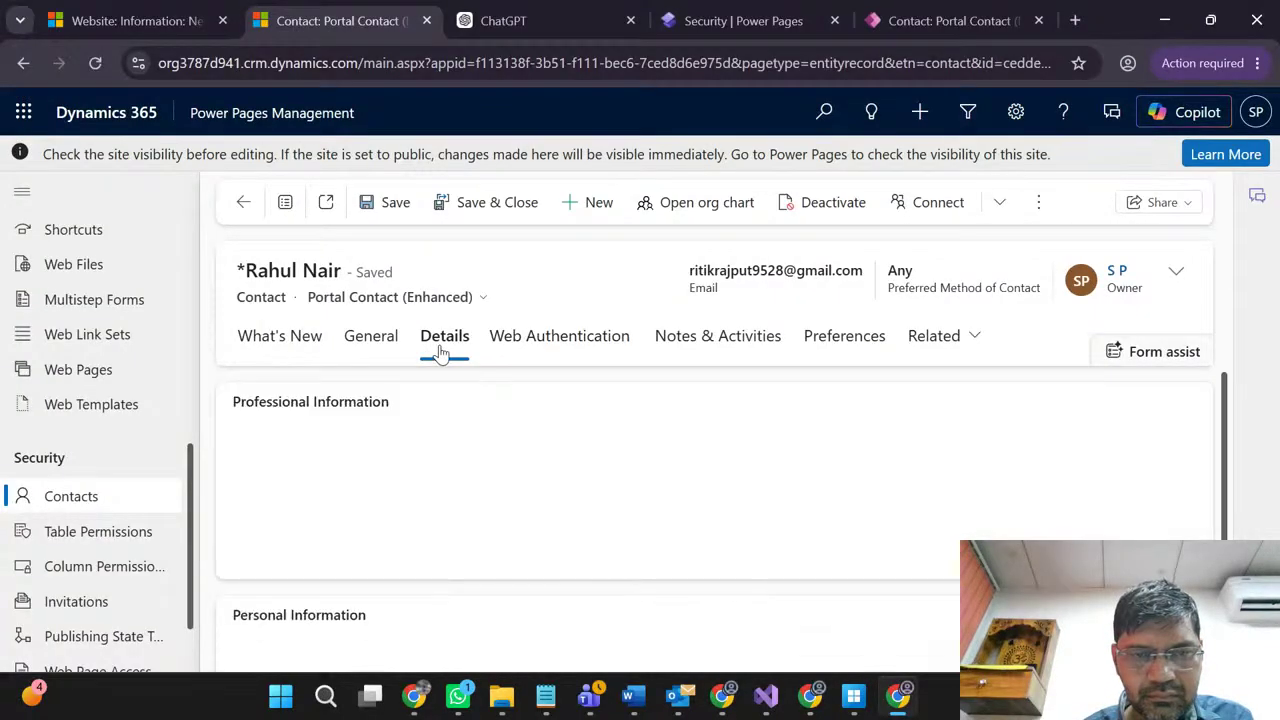
{"action": "left_click", "coordinate": [383, 343]}
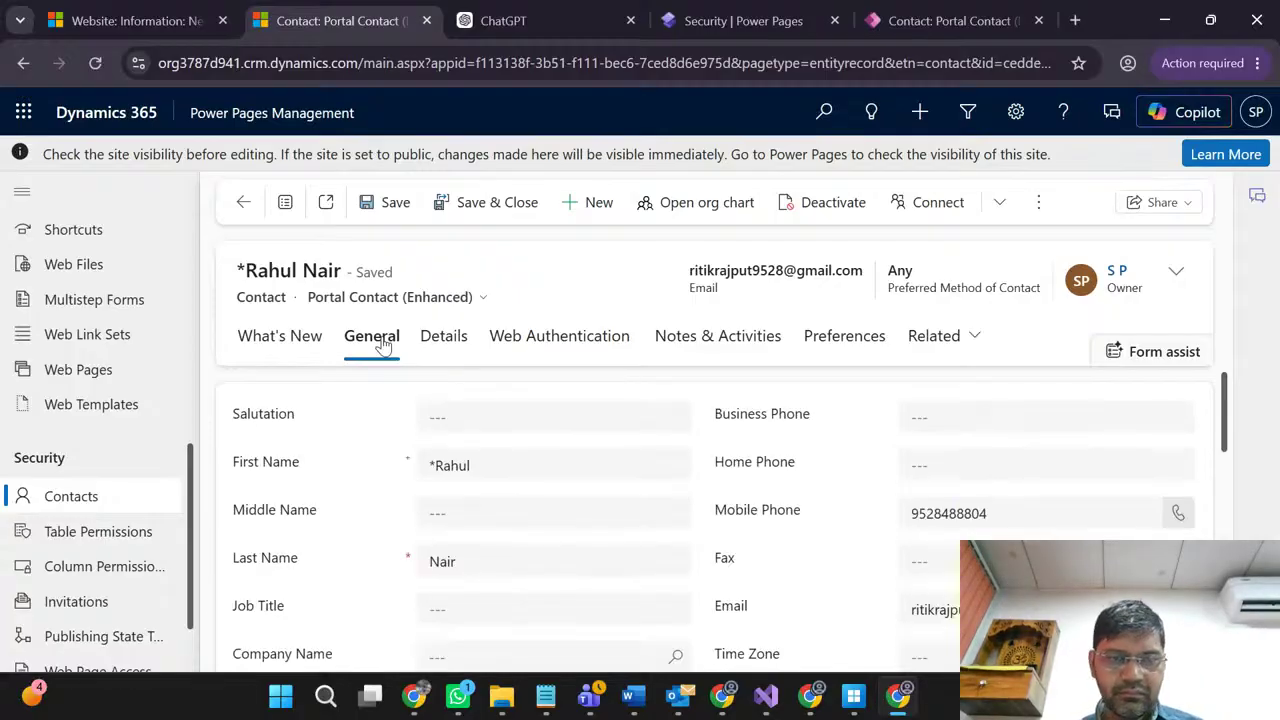
{"action": "left_click", "coordinate": [262, 344]}
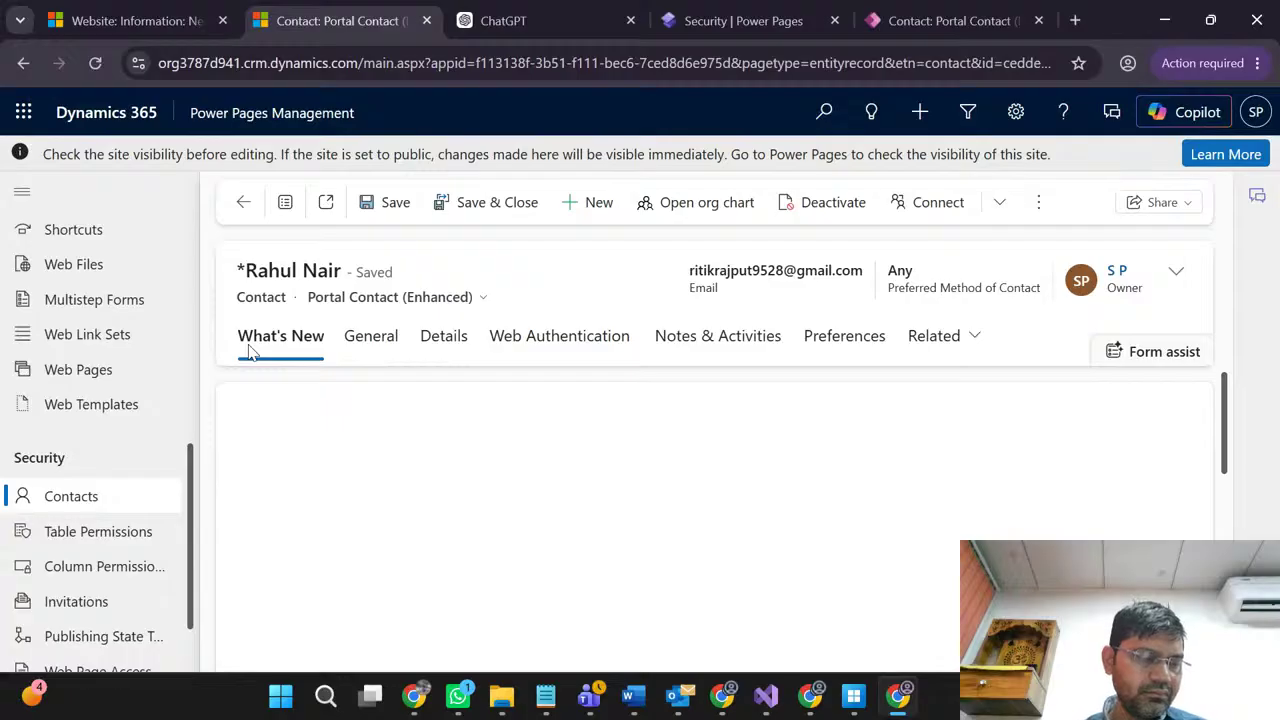
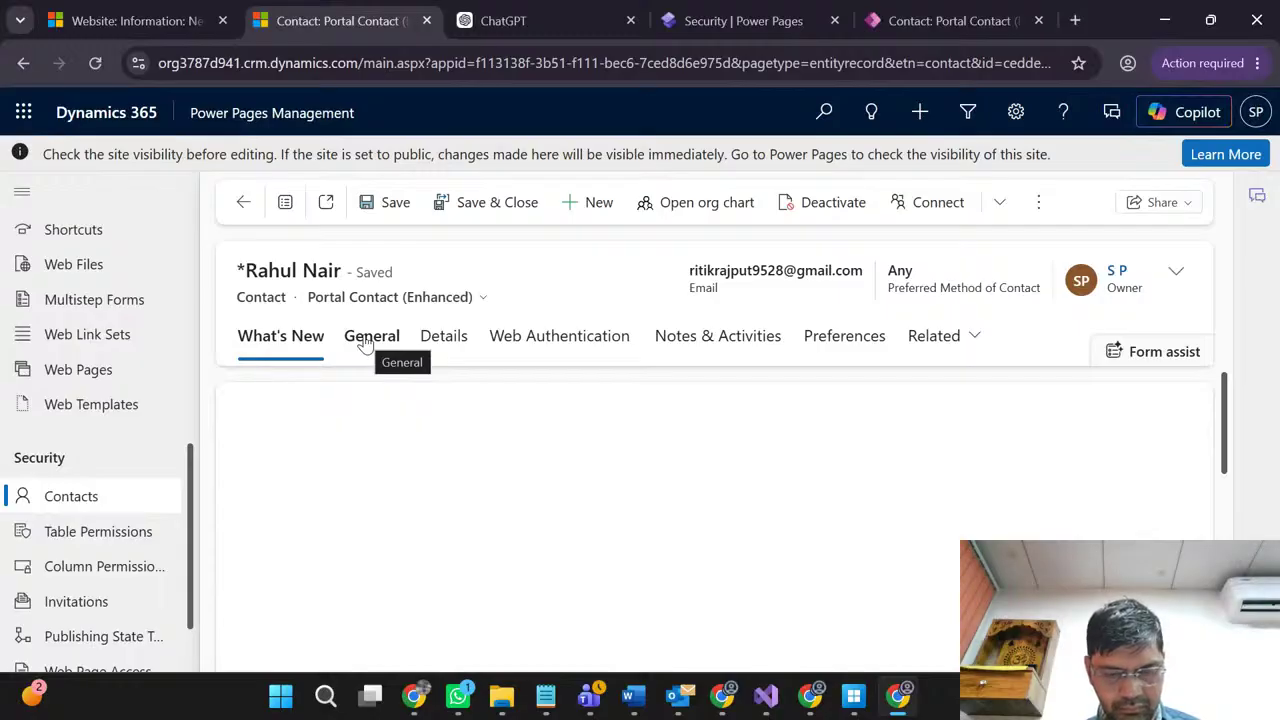
Step: View the contact's General tab, then return to the site's Web roles list showing four roles
{"action": "left_click", "coordinate": [366, 340]}
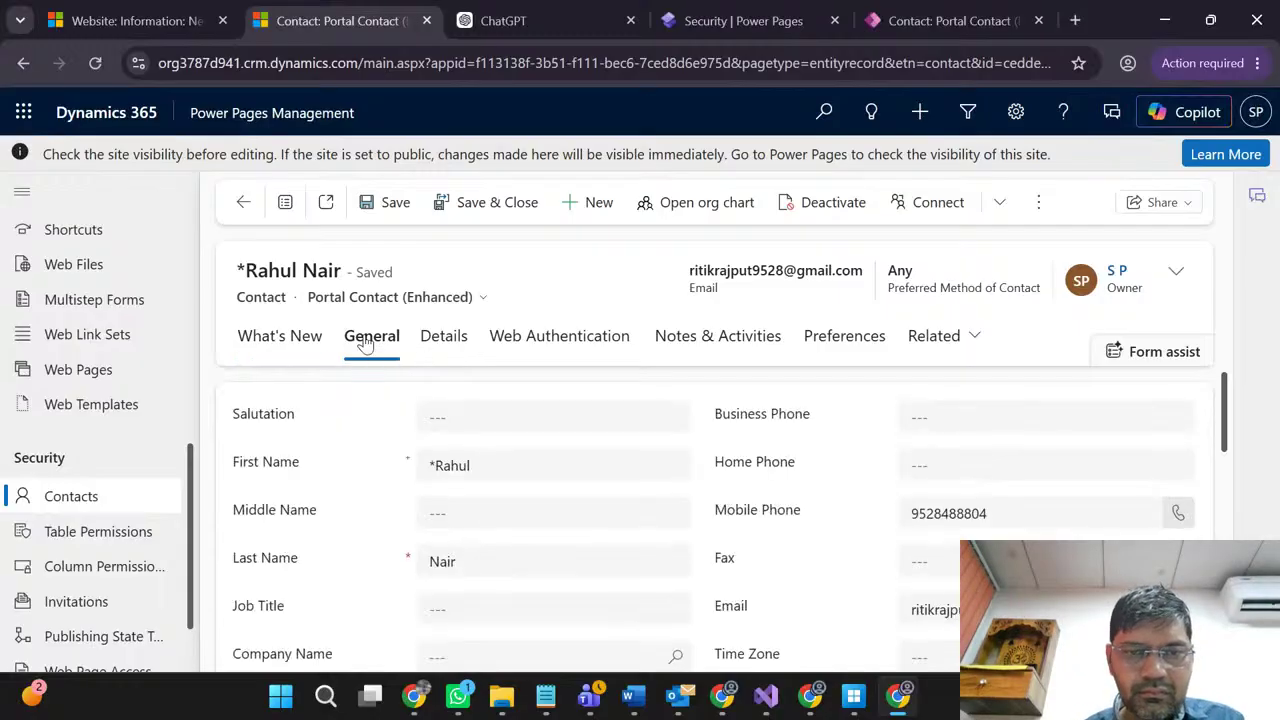
{"action": "left_click", "coordinate": [810, 14]}
{"action": "left_click", "coordinate": [898, 10]}
{"action": "left_click", "coordinate": [831, 14]}
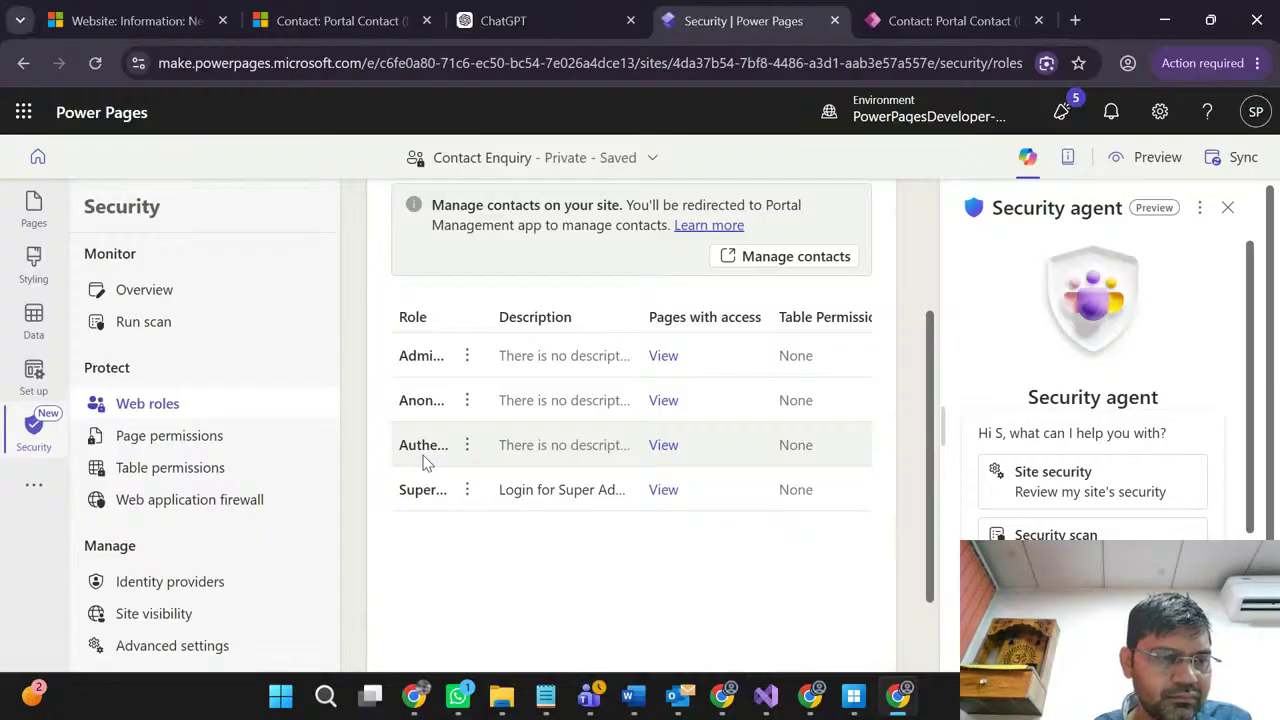
Step: Create a new table permission from Table permissions and set its table to Account
{"action": "left_click", "coordinate": [192, 478]}
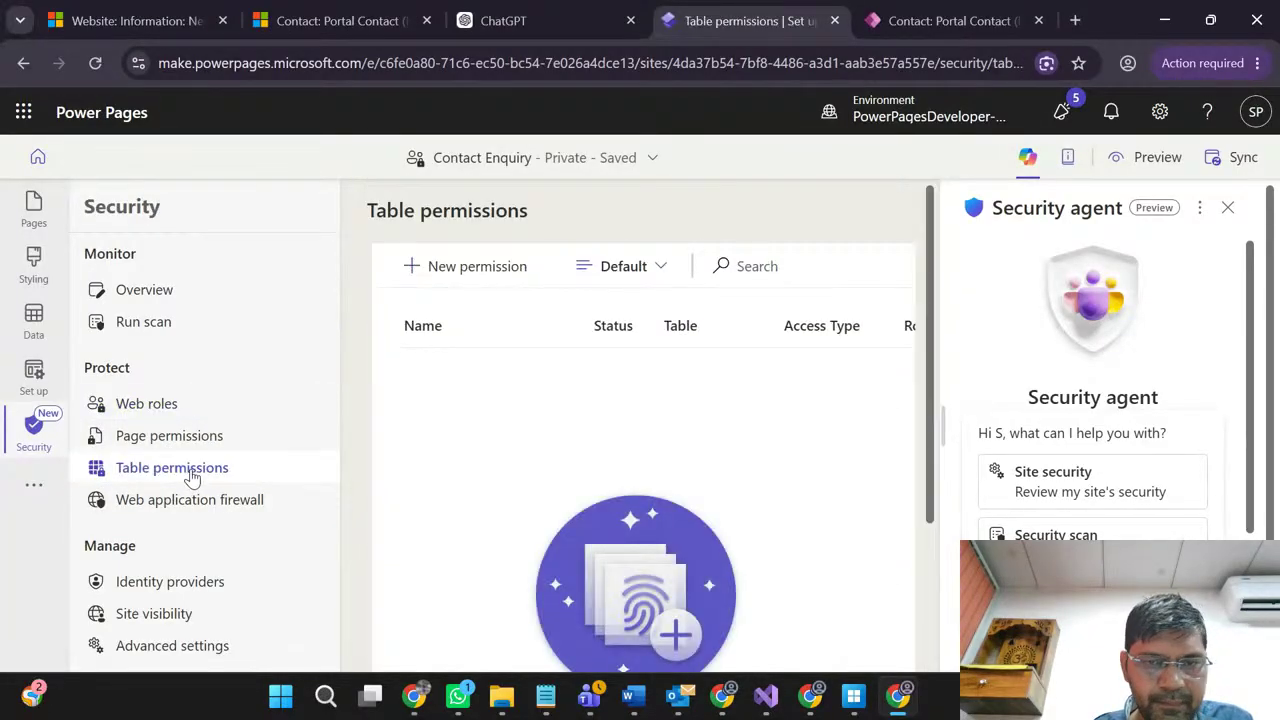
{"action": "left_click", "coordinate": [477, 266]}
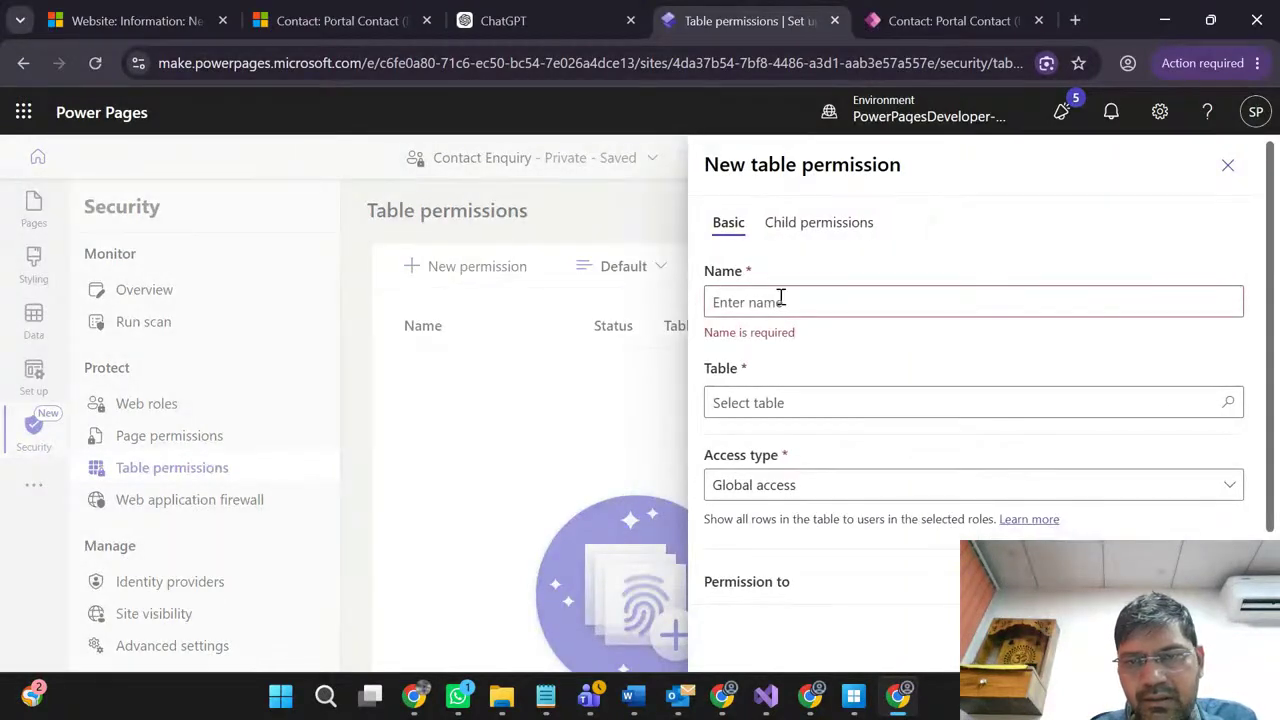
{"action": "left_click", "coordinate": [803, 229]}
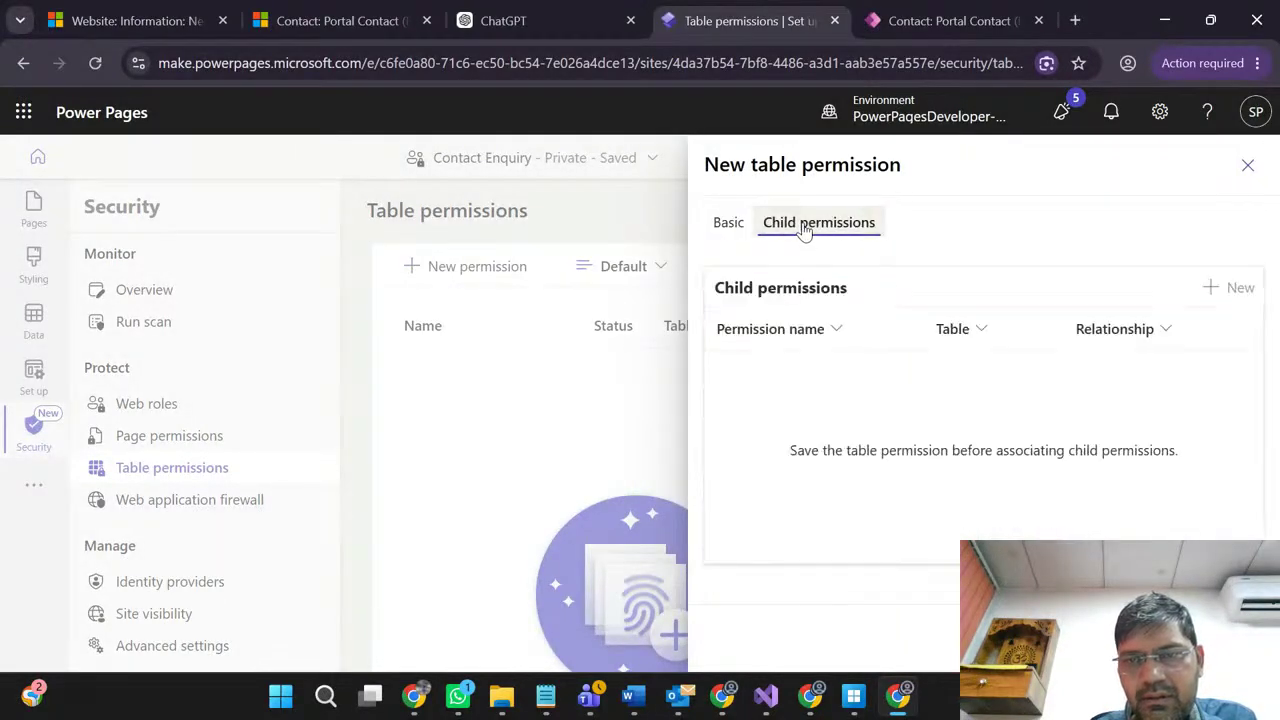
{"action": "left_click", "coordinate": [730, 222]}
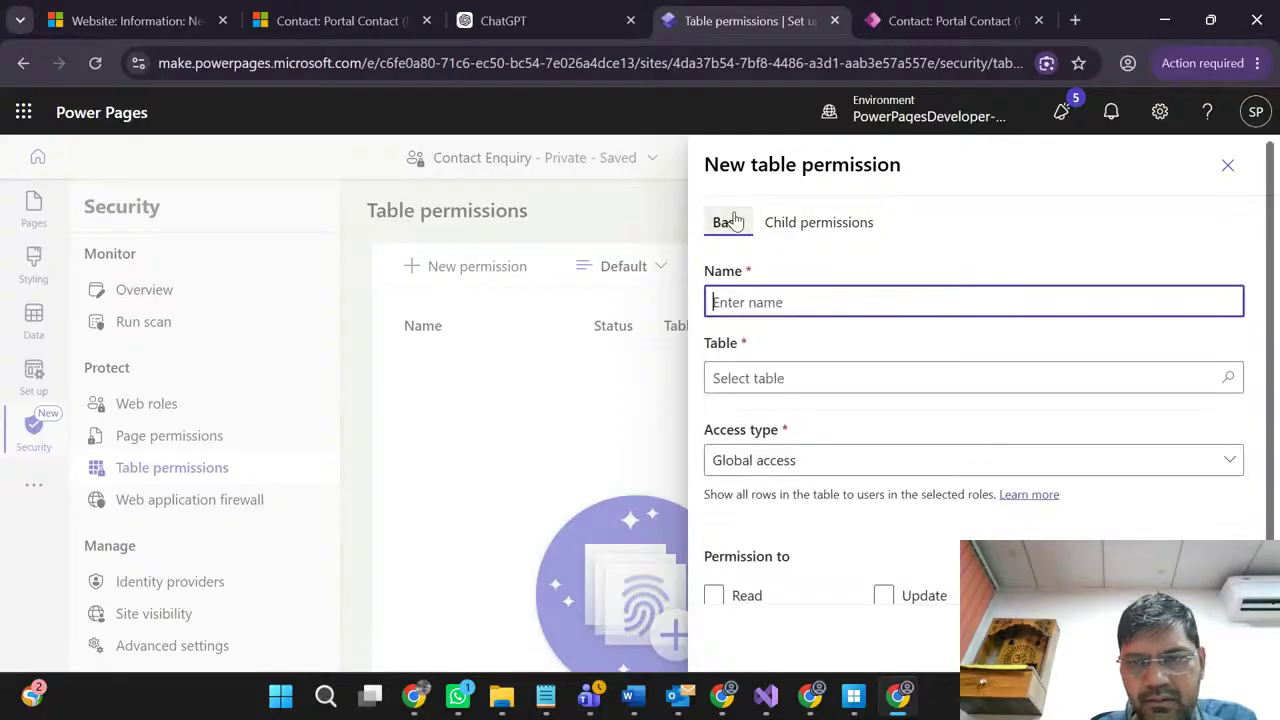
{"action": "left_click", "coordinate": [823, 381]}
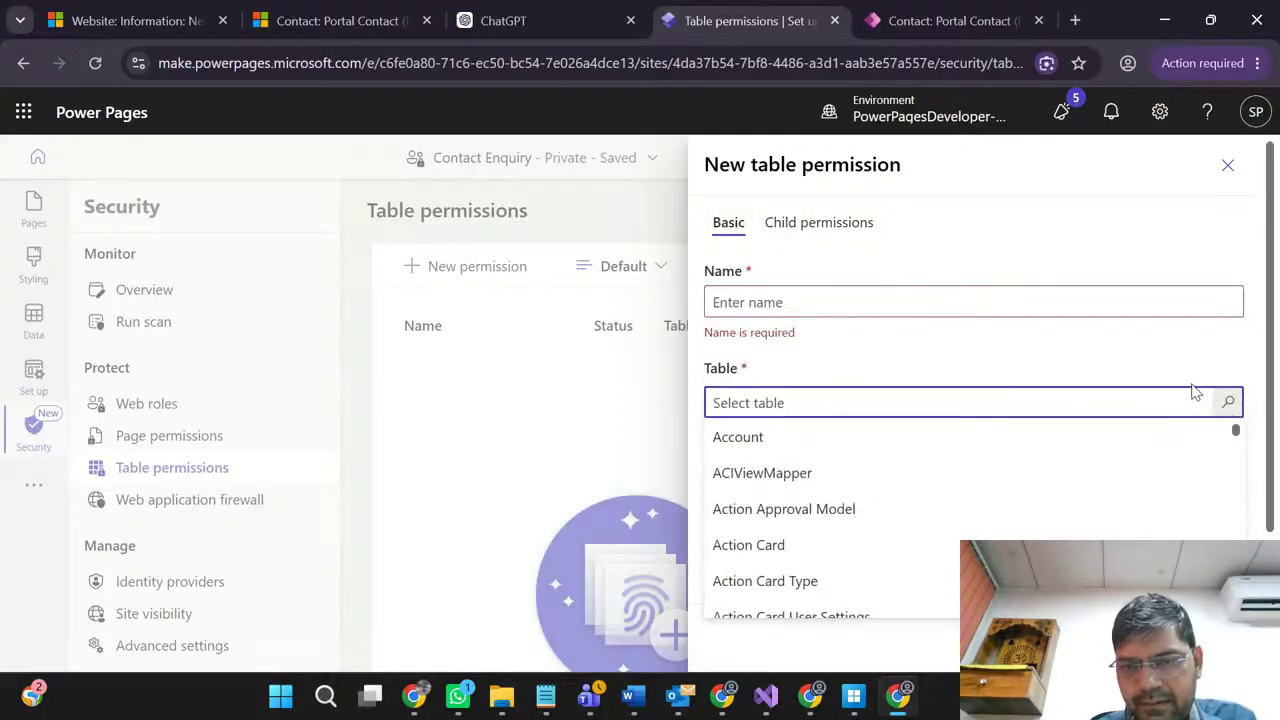
{"action": "left_click", "coordinate": [789, 445]}
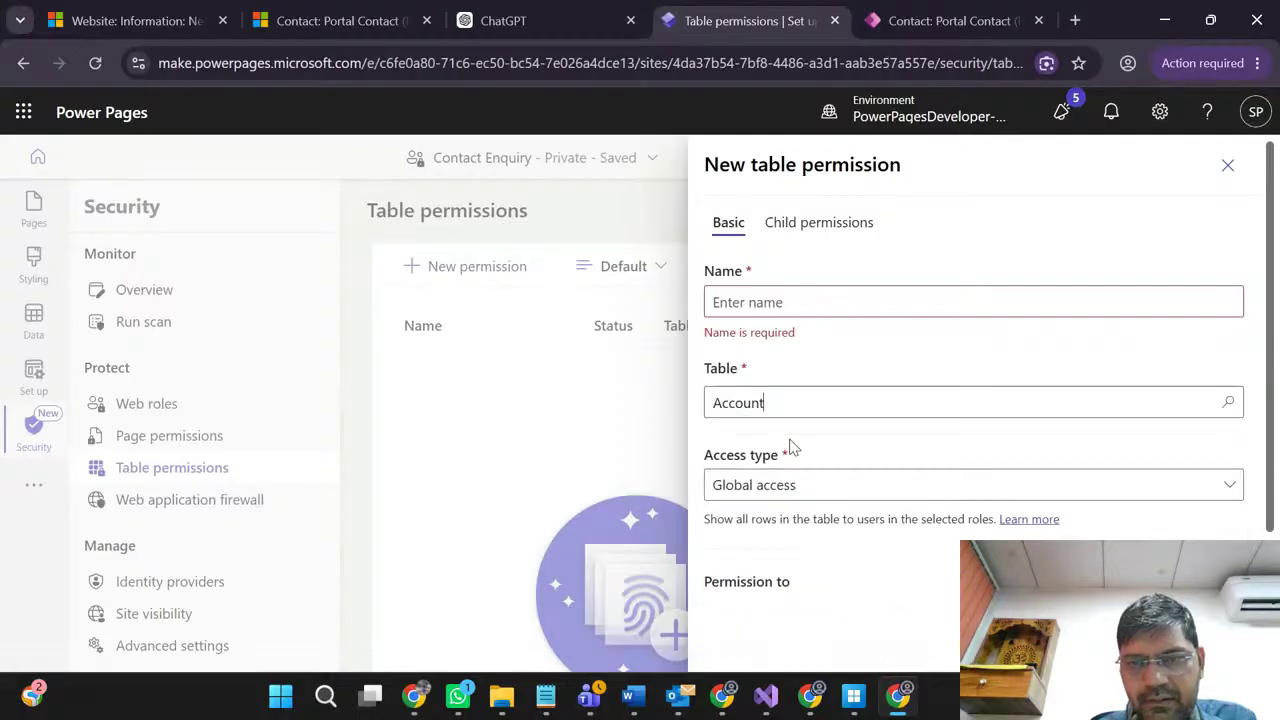
{"action": "left_click", "coordinate": [769, 301]}
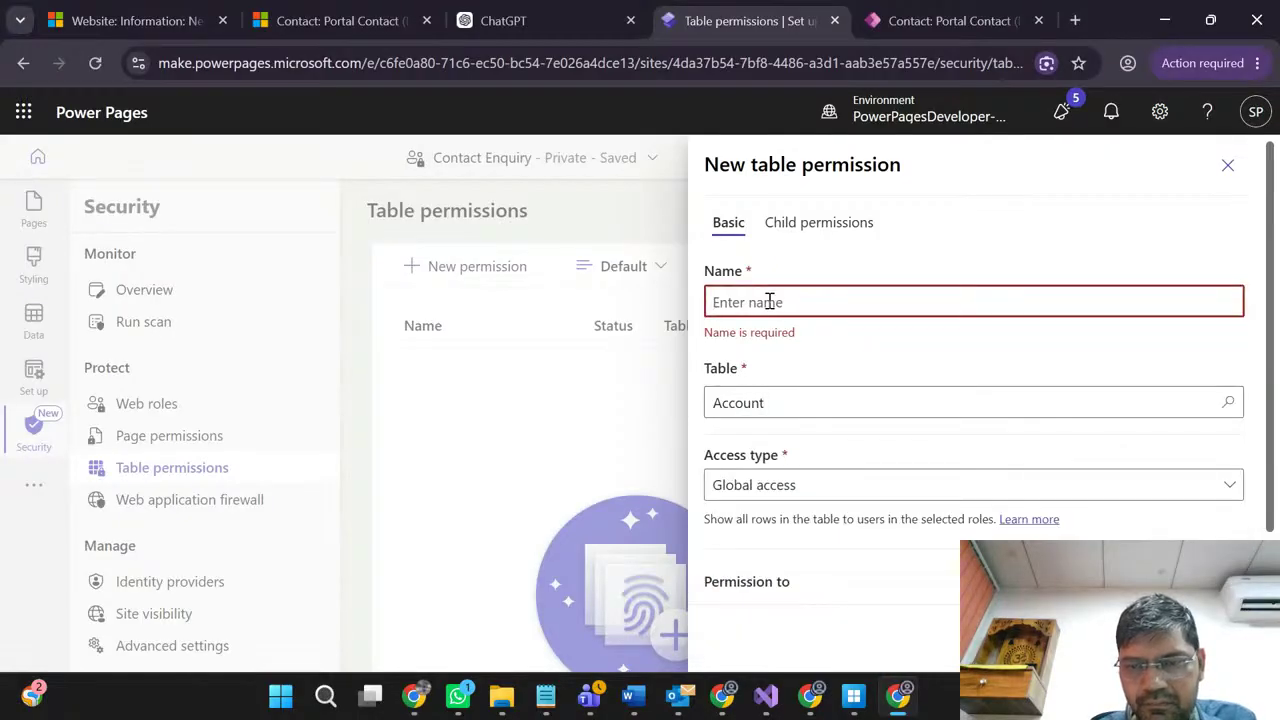
{"action": "scroll", "coordinate": [894, 489], "scroll_direction": "down", "scroll_amount": 1}
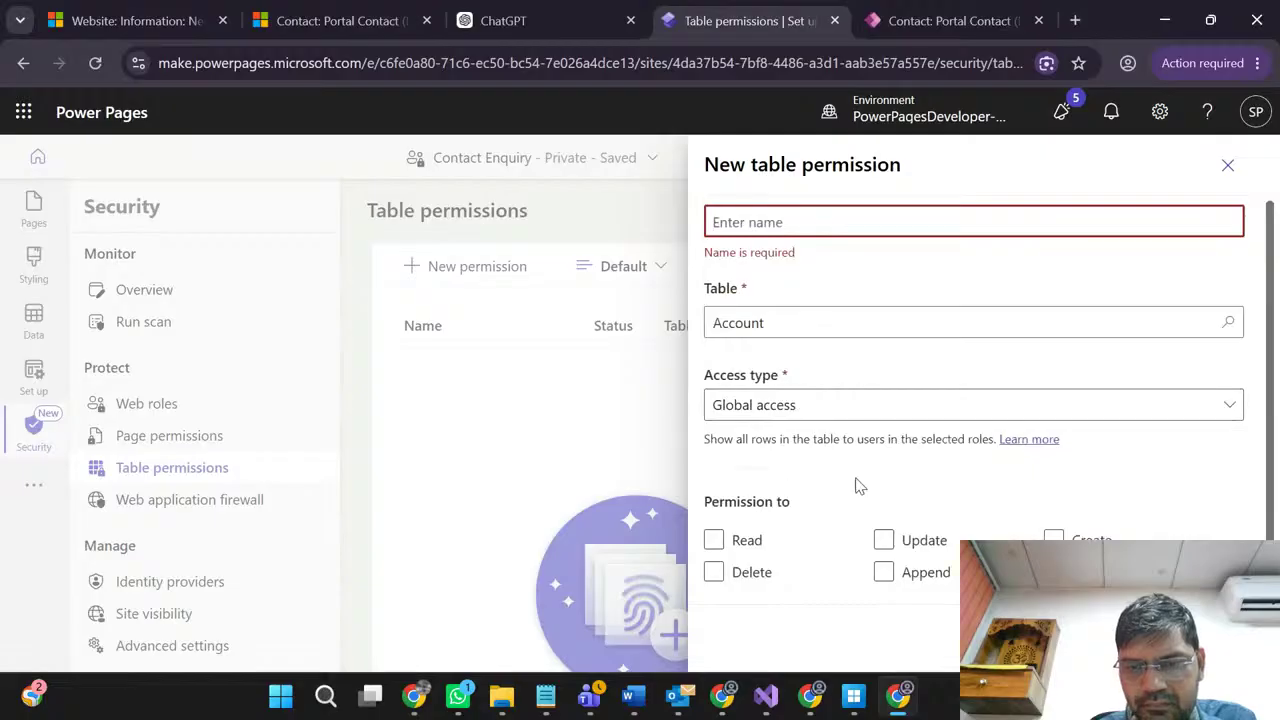
{"action": "scroll", "coordinate": [854, 486], "scroll_direction": "up", "scroll_amount": 1}
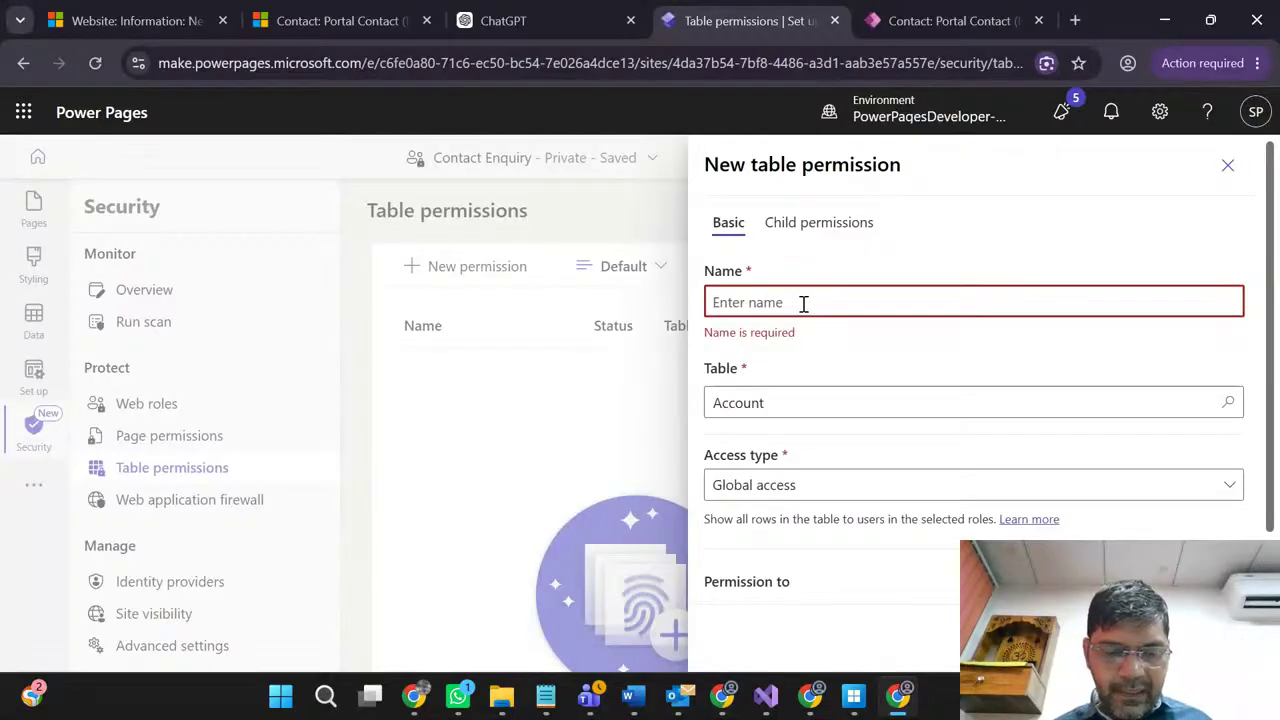
Step: Name the permission 'Student Role', keep the Account table, and review the access type options
{"action": "type", "text": "Student"}
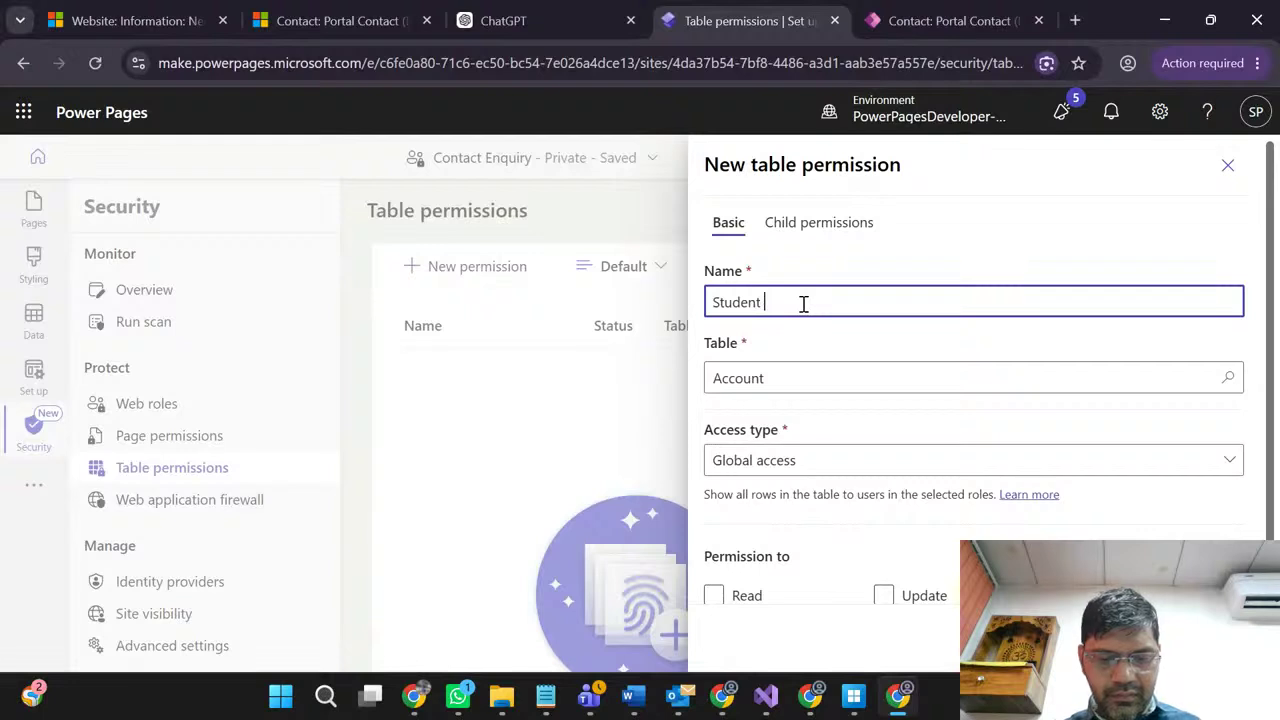
{"action": "type", "text": " Roles"}
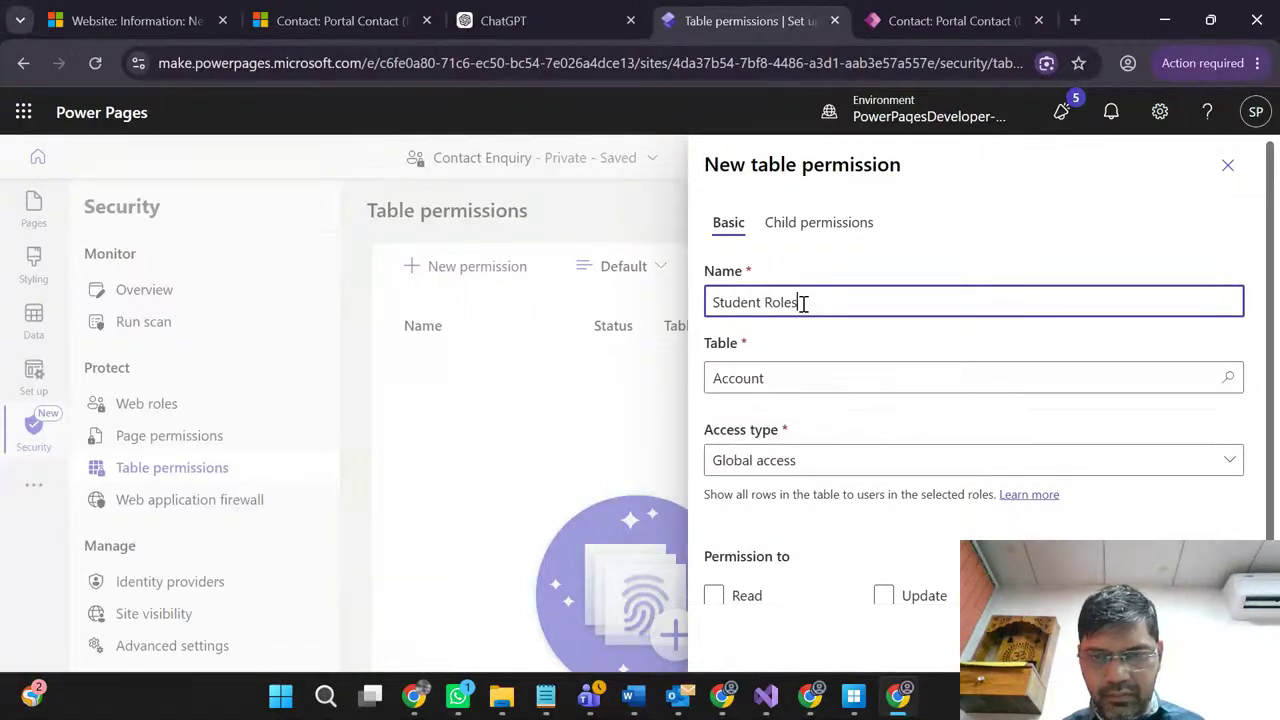
{"action": "left_click", "coordinate": [803, 376]}
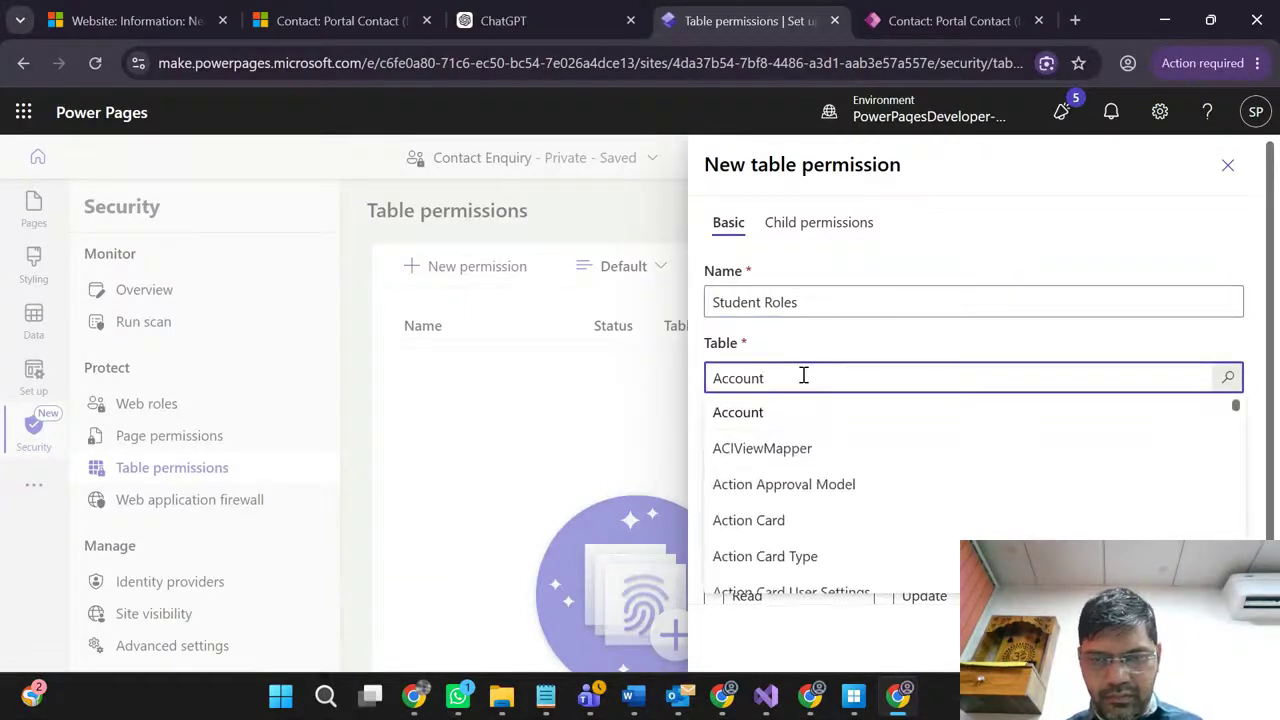
{"action": "left_click", "coordinate": [809, 354]}
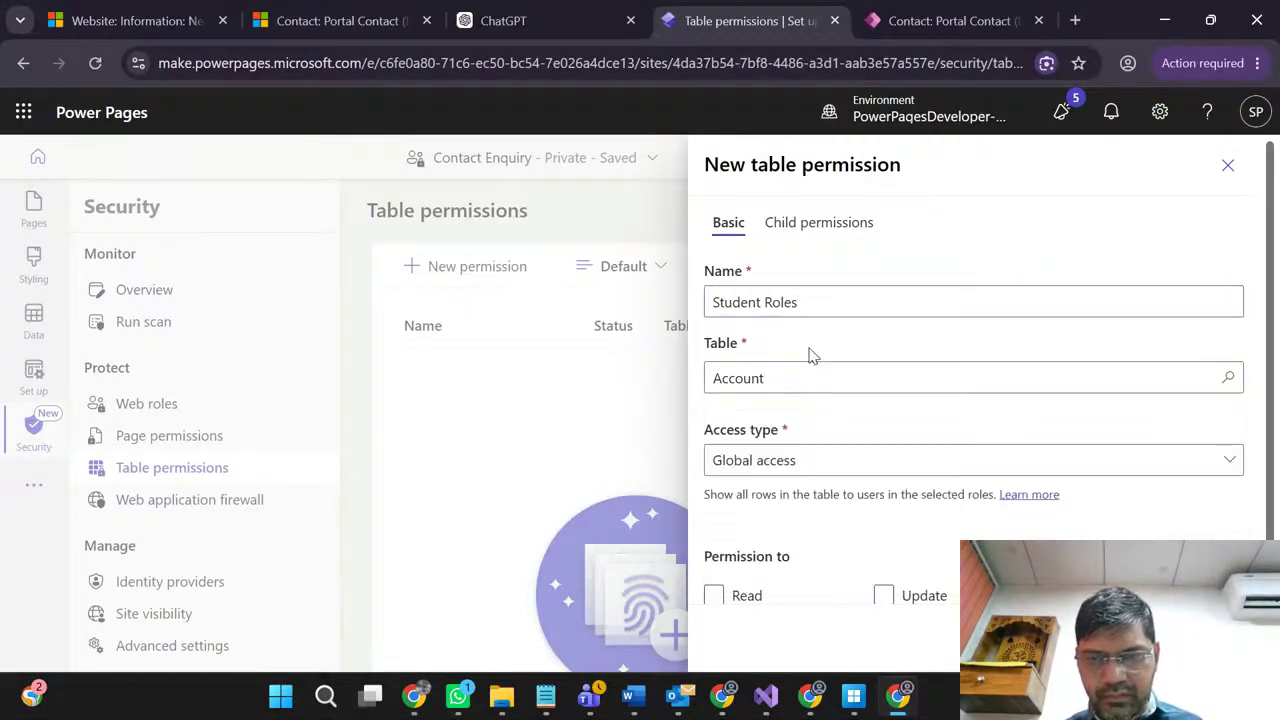
{"action": "left_click", "coordinate": [803, 461]}
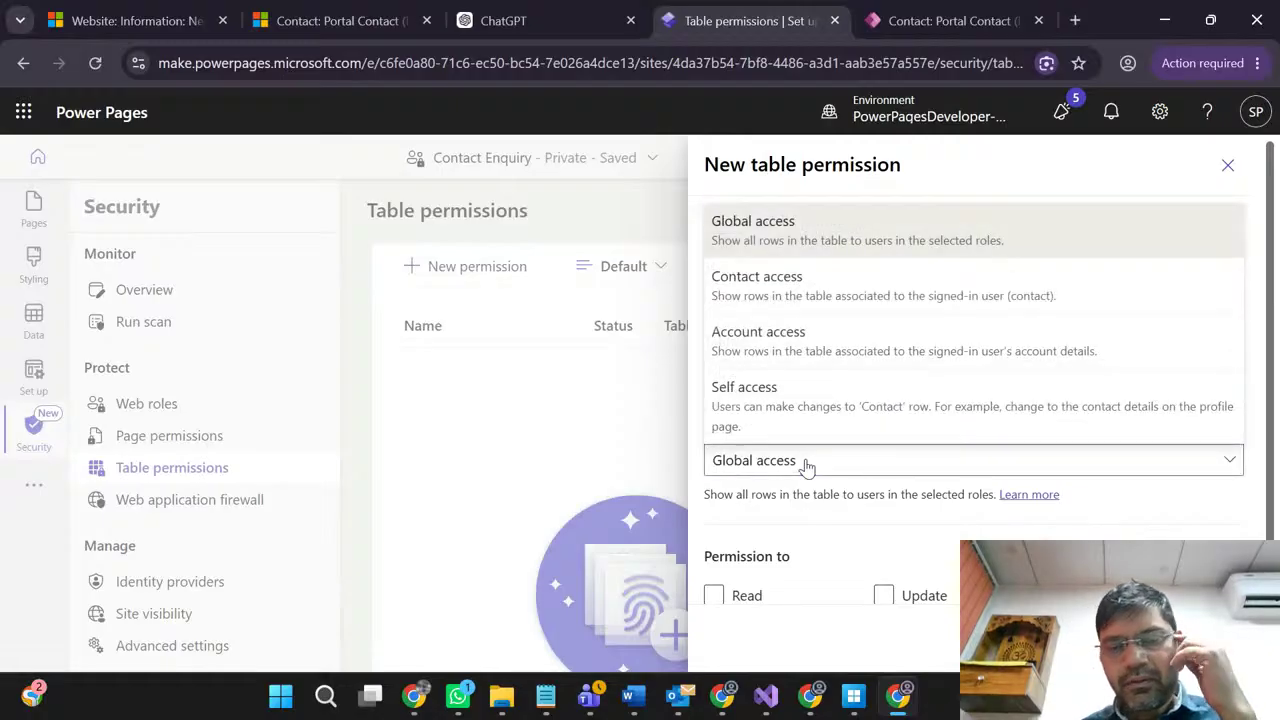
{"action": "left_click", "coordinate": [800, 517]}
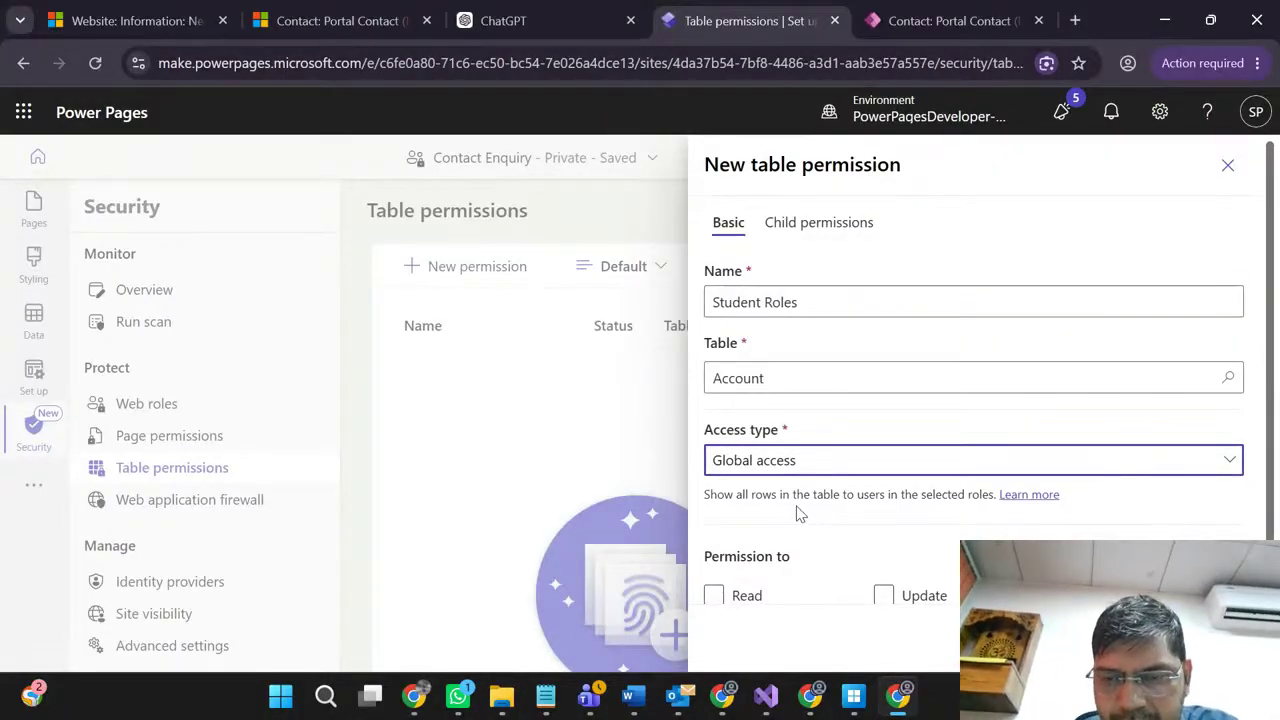
{"action": "left_click", "coordinate": [790, 476]}
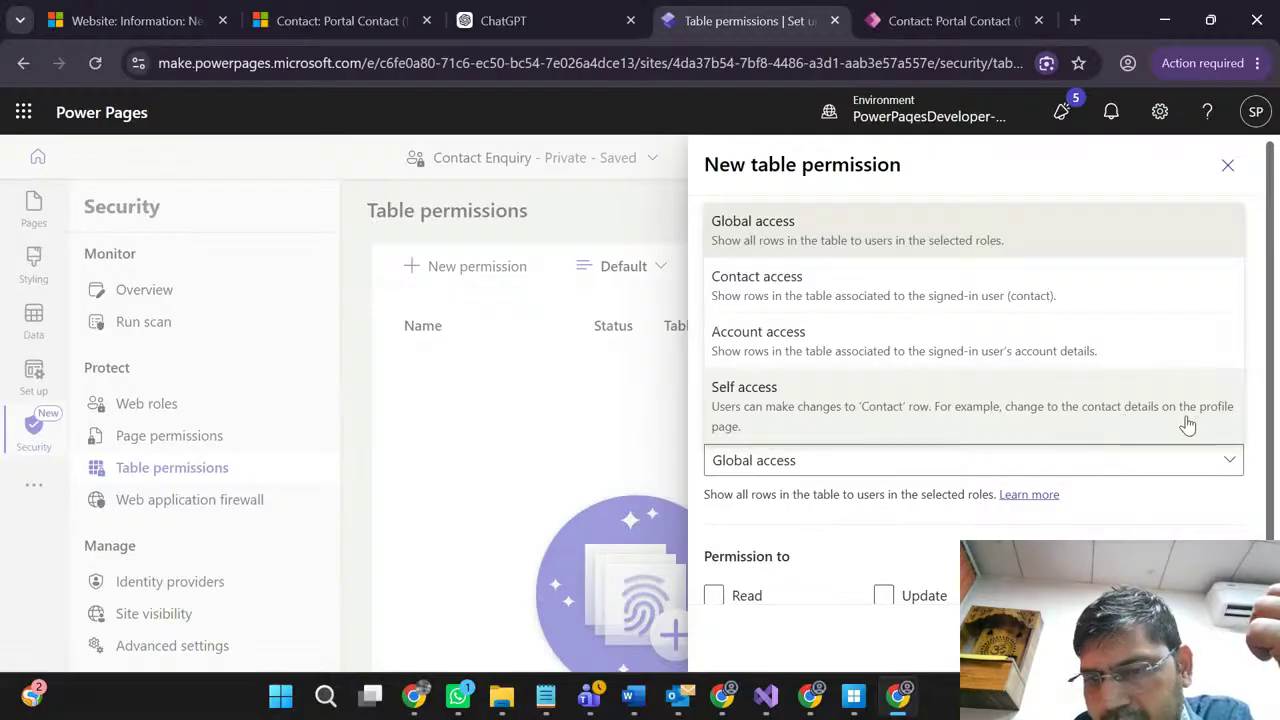
Step: Set the Account permission to Self access with Read and Create privileges
{"action": "left_click", "coordinate": [865, 427]}
{"action": "scroll", "coordinate": [871, 491], "scroll_direction": "down", "scroll_amount": 2}
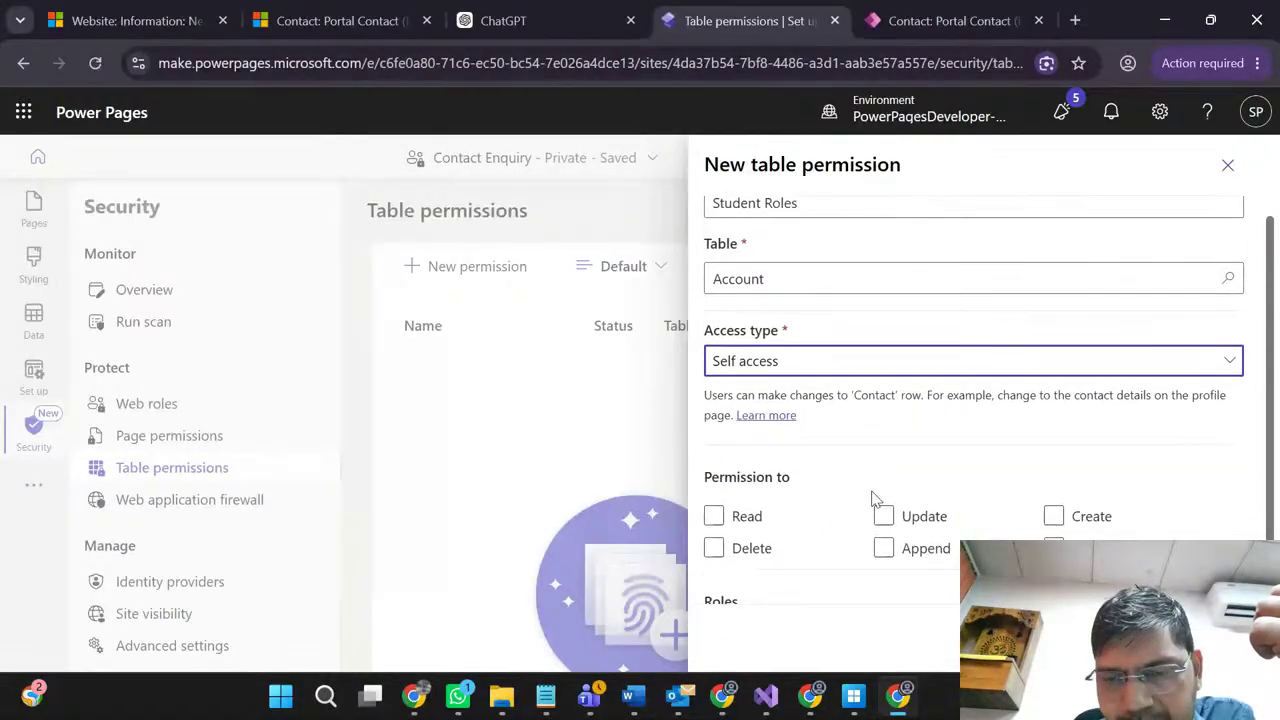
{"action": "left_click", "coordinate": [815, 447]}
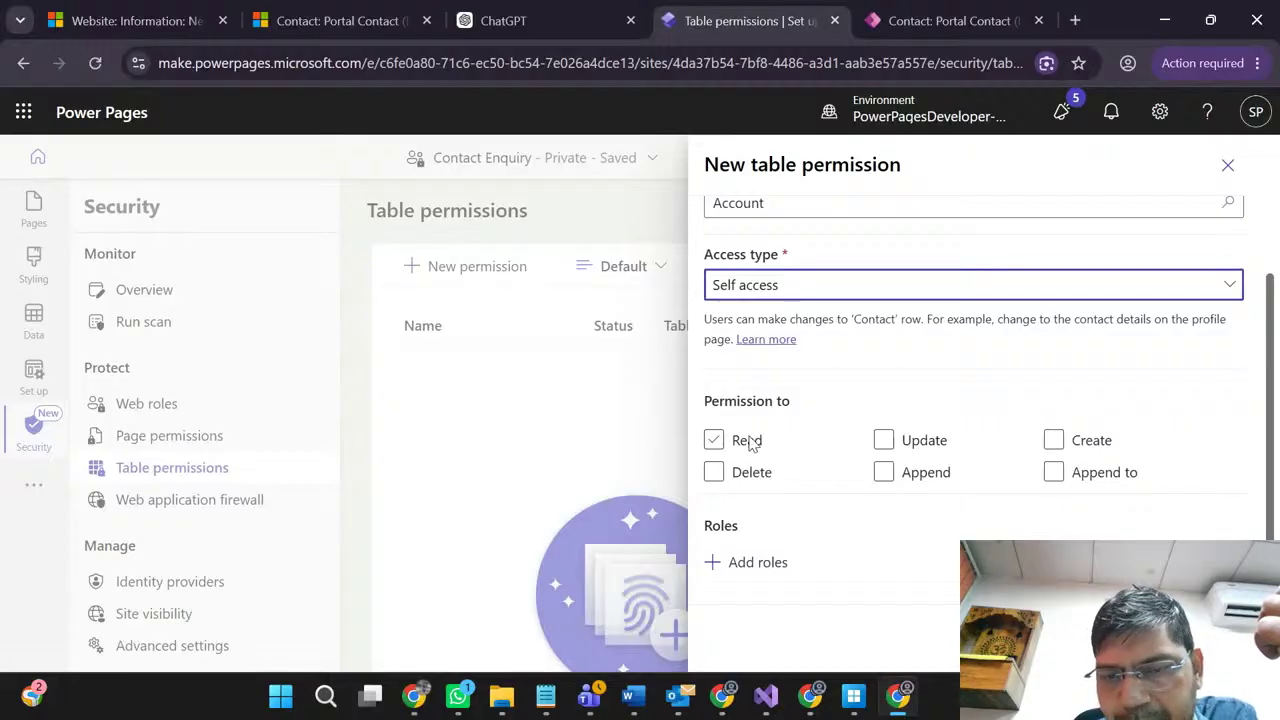
{"action": "left_click", "coordinate": [707, 444]}
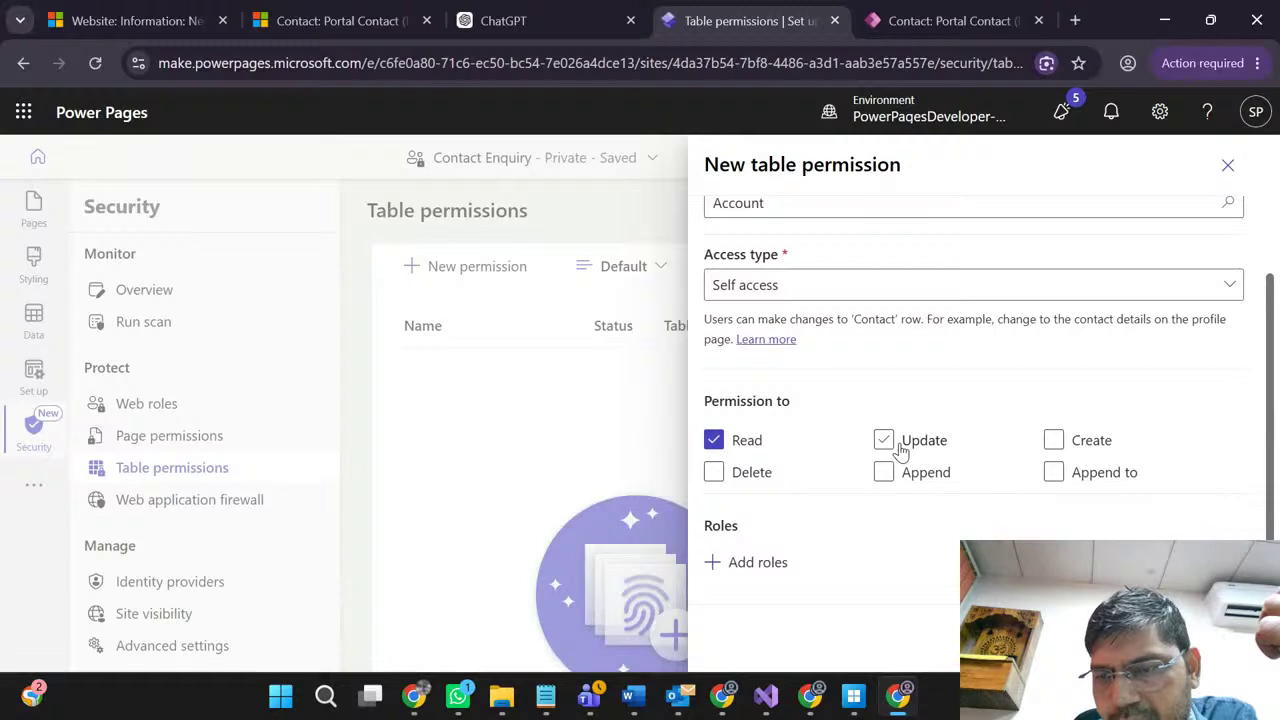
{"action": "left_click", "coordinate": [1054, 441]}
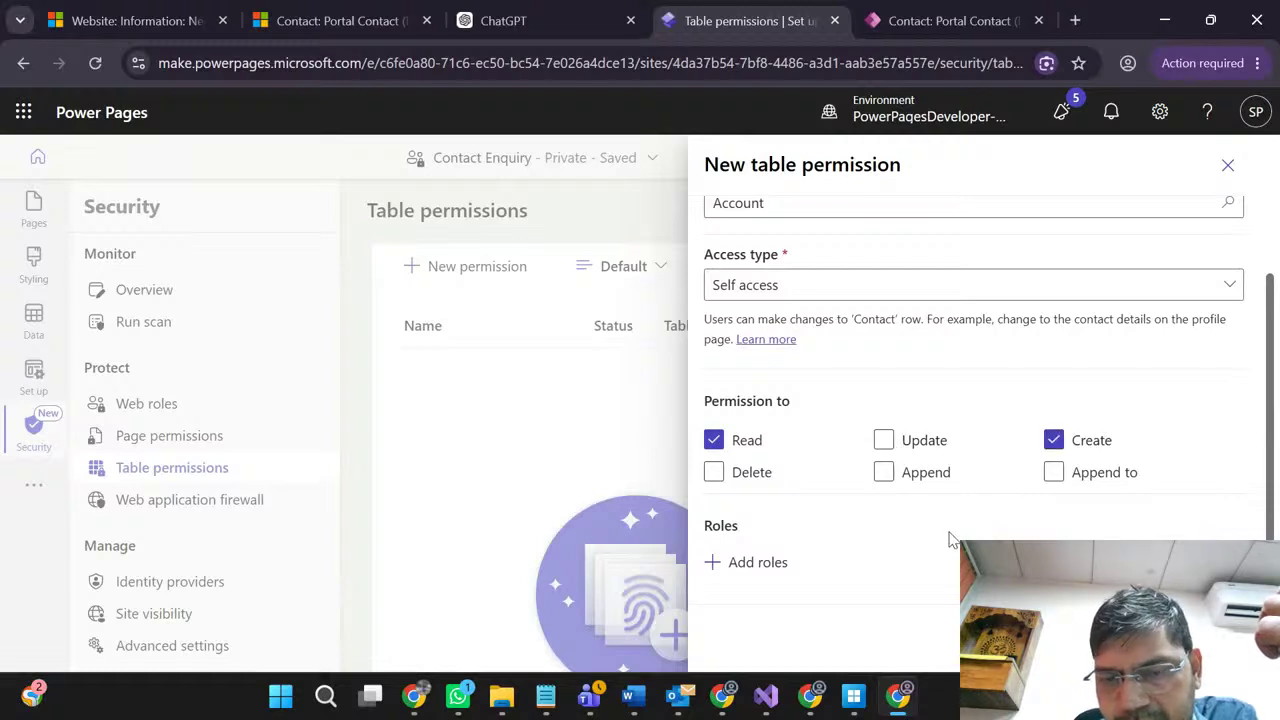
Step: Assign the Super Admin role and save the Student Roles permission
{"action": "left_click", "coordinate": [756, 563]}
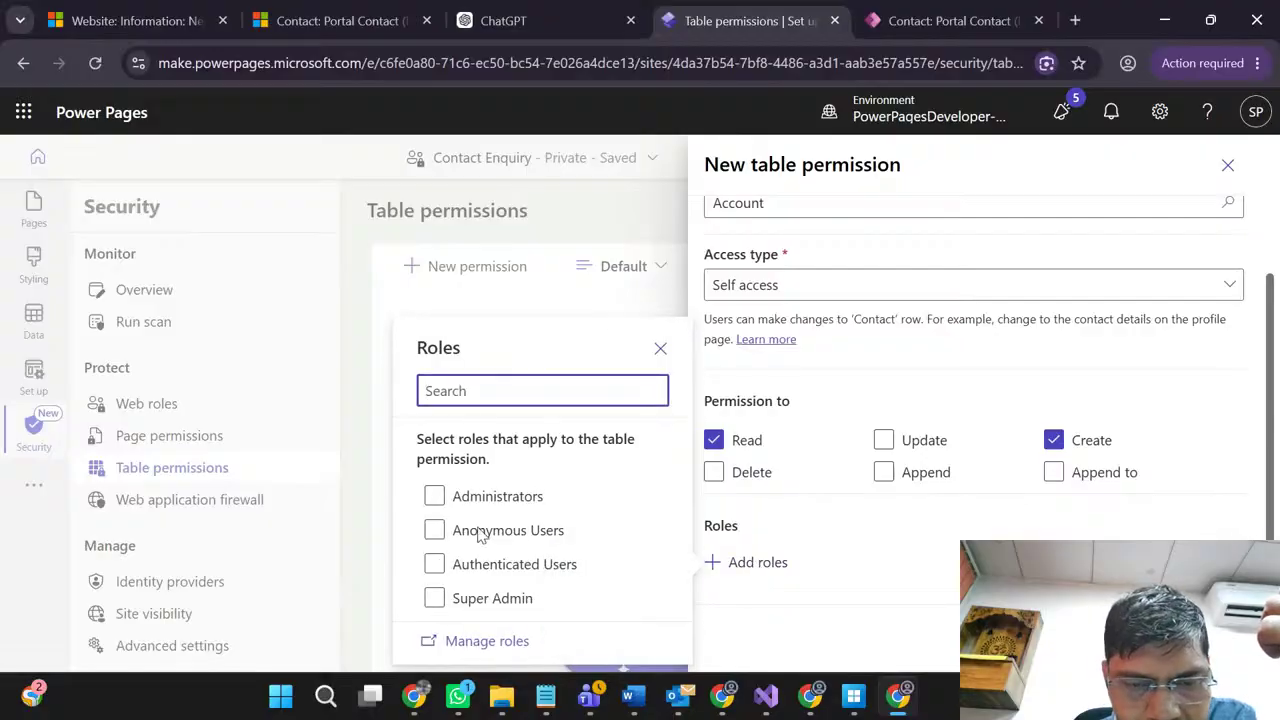
{"action": "left_click", "coordinate": [434, 600]}
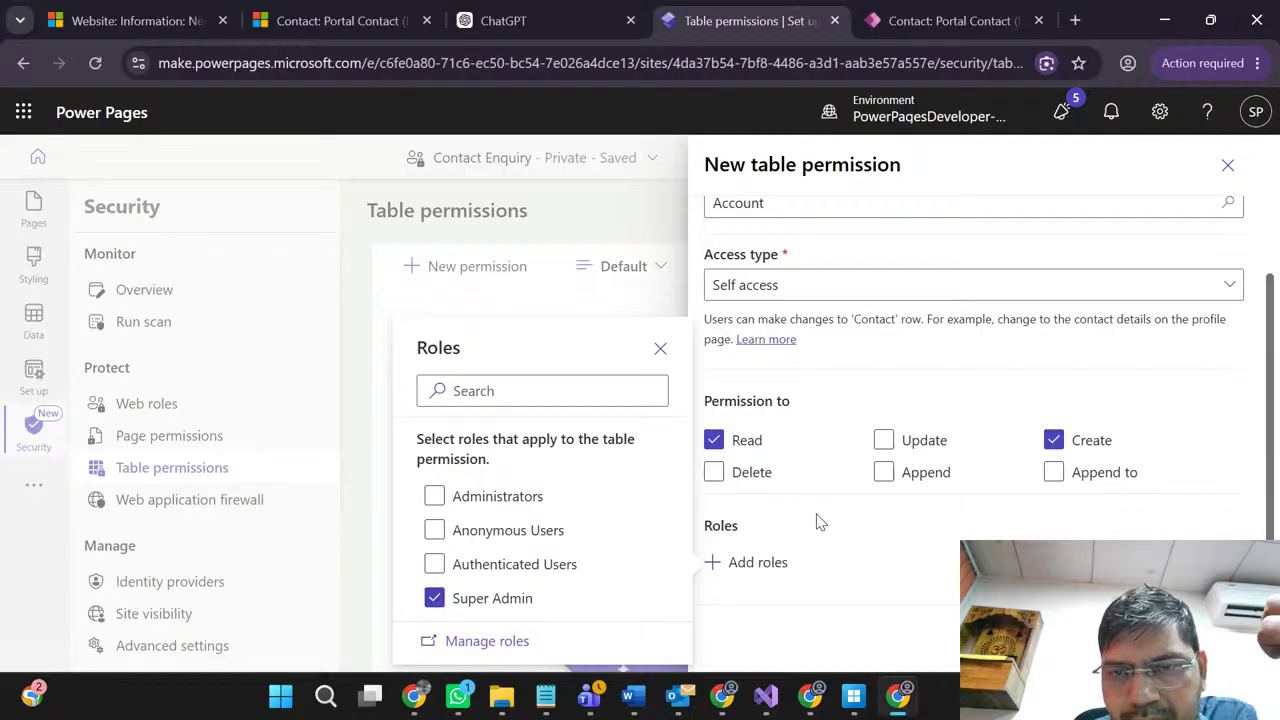
{"action": "scroll", "coordinate": [886, 349], "scroll_direction": "up", "scroll_amount": 3}
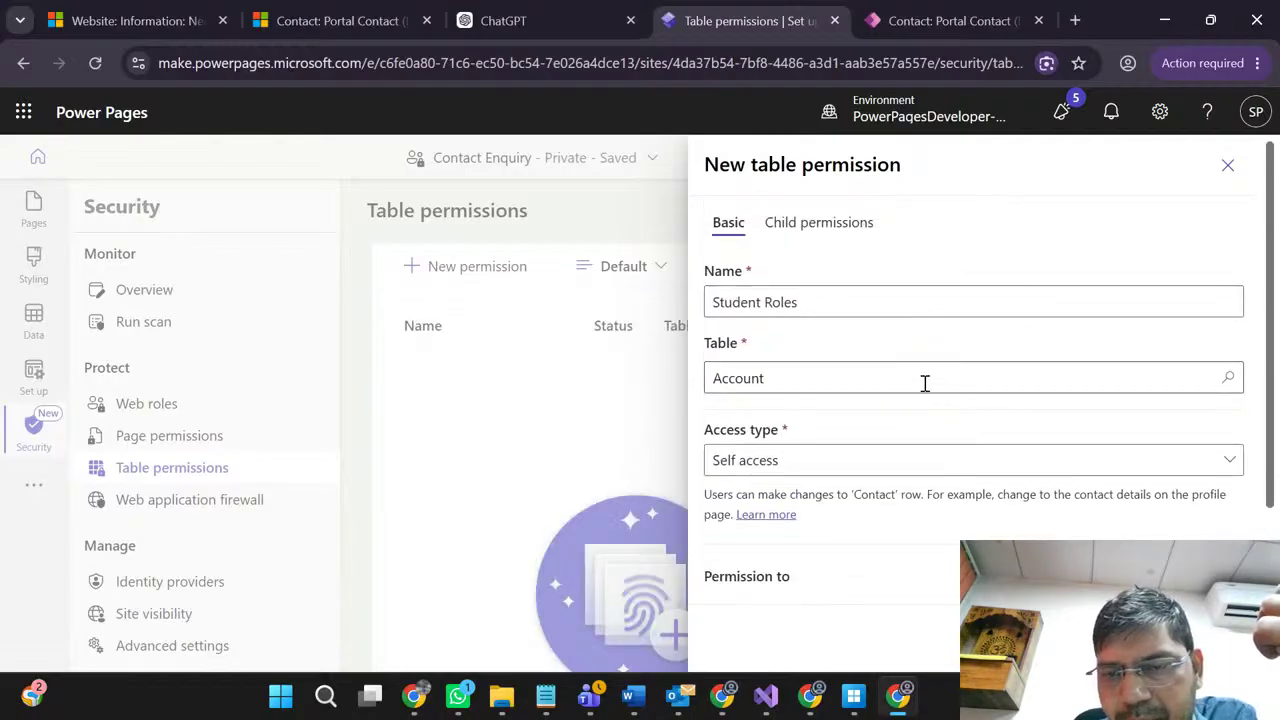
{"action": "scroll", "coordinate": [914, 434], "scroll_direction": "down", "scroll_amount": 3}
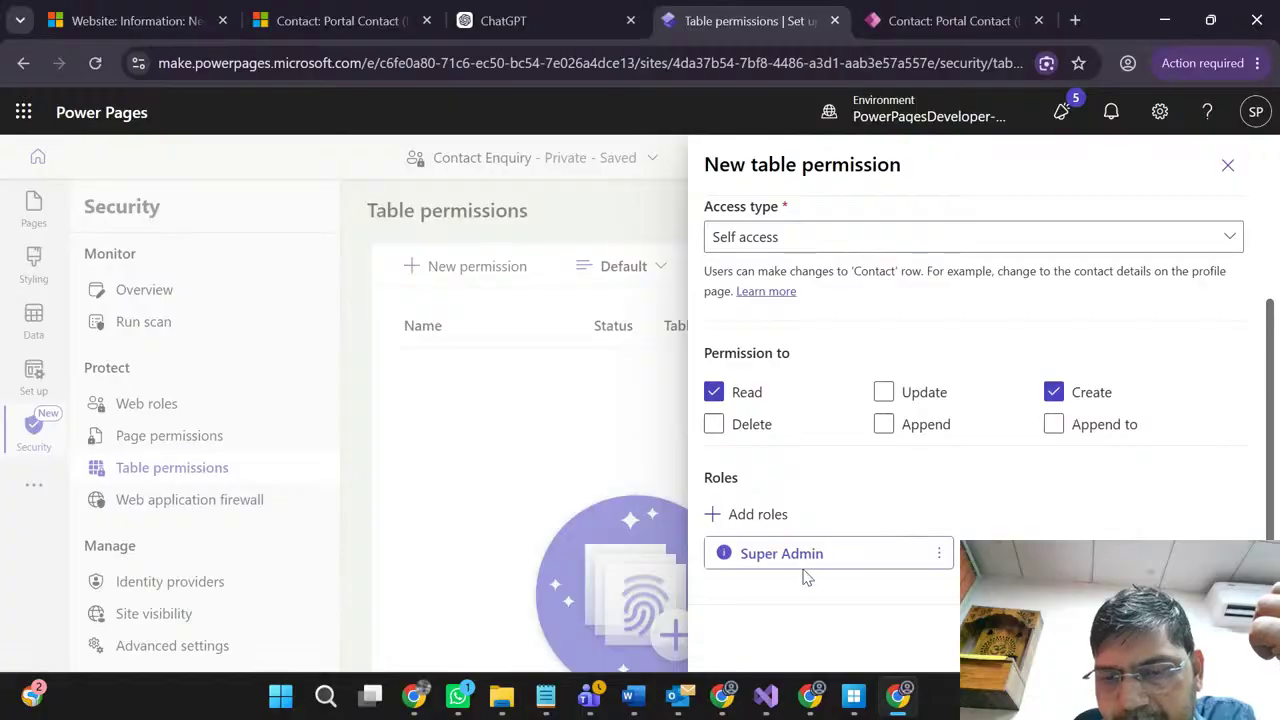
{"action": "left_click", "coordinate": [1112, 638]}
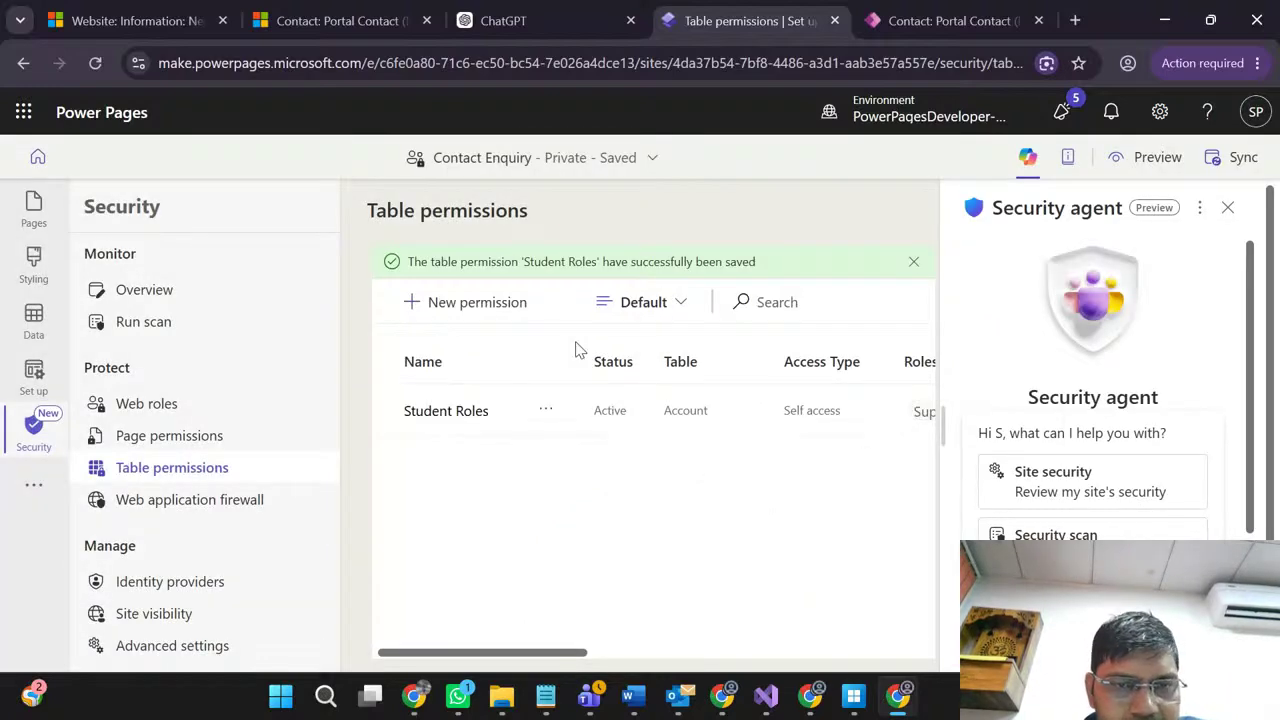
Step: Start a new permission named 'Contact Access for Student web roles' on the Contact table
{"action": "left_click", "coordinate": [487, 302]}
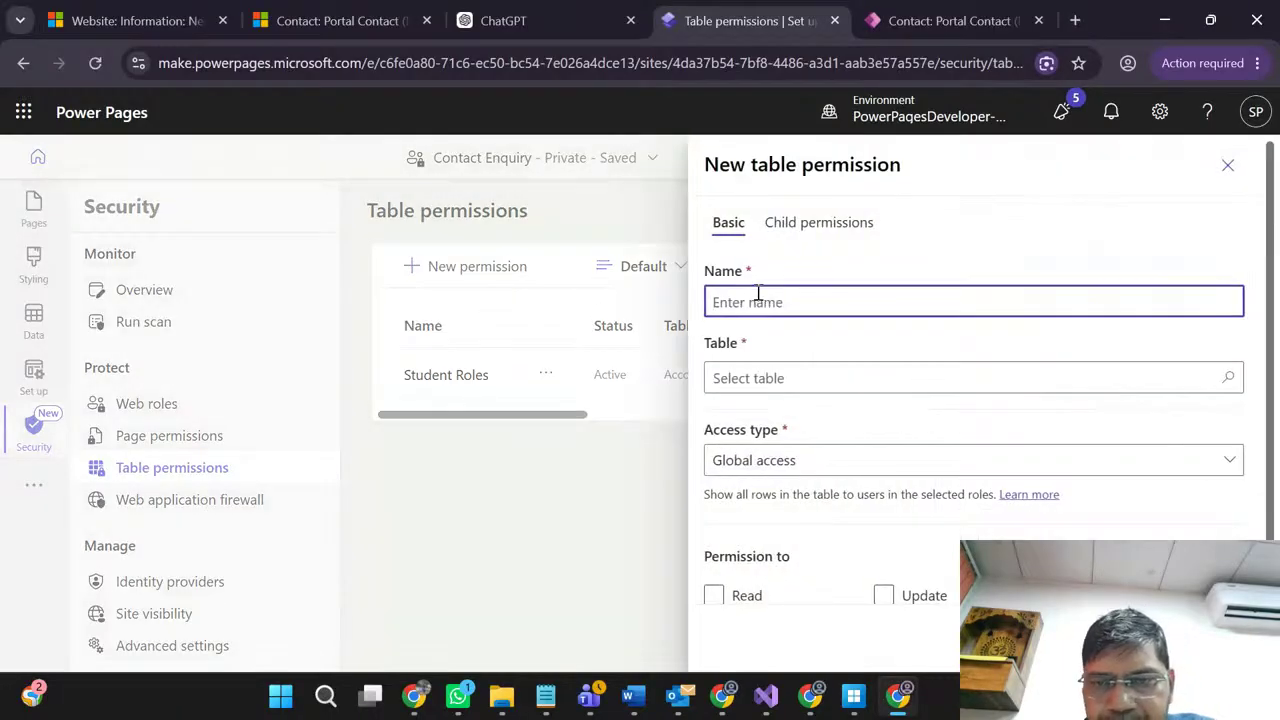
{"action": "type", "text": "Contact"}
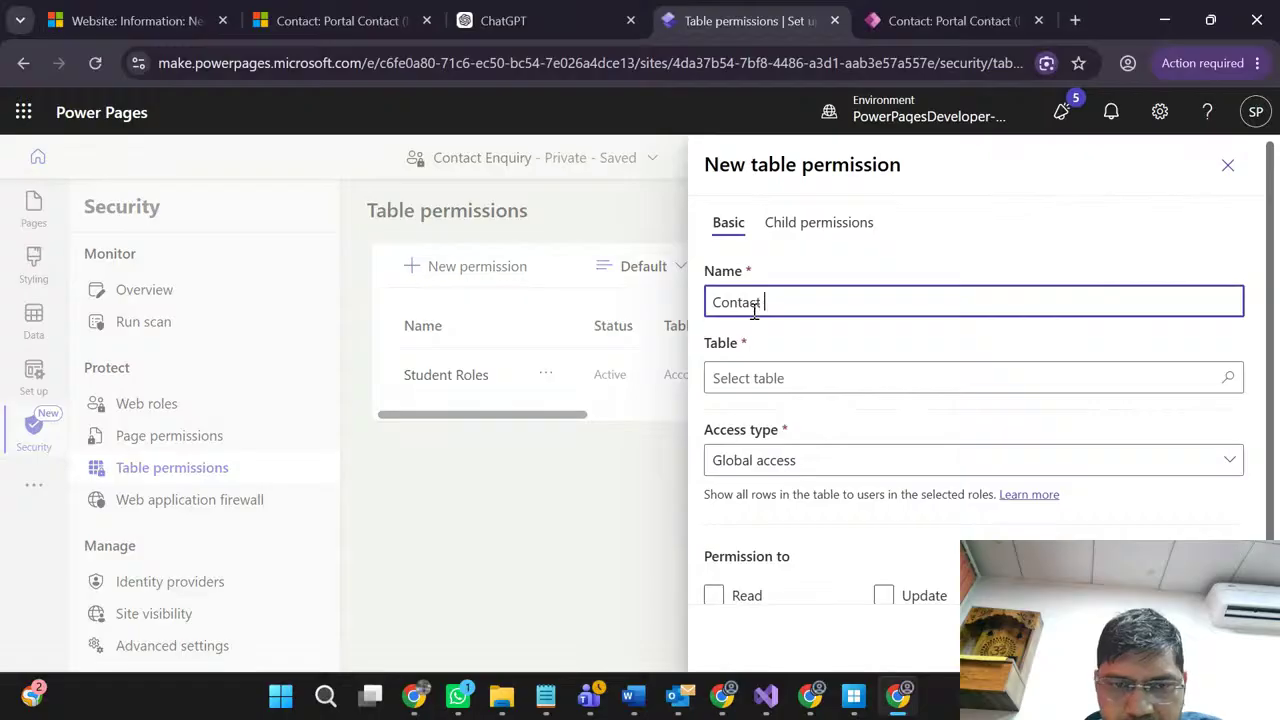
{"action": "type", "text": " for"}
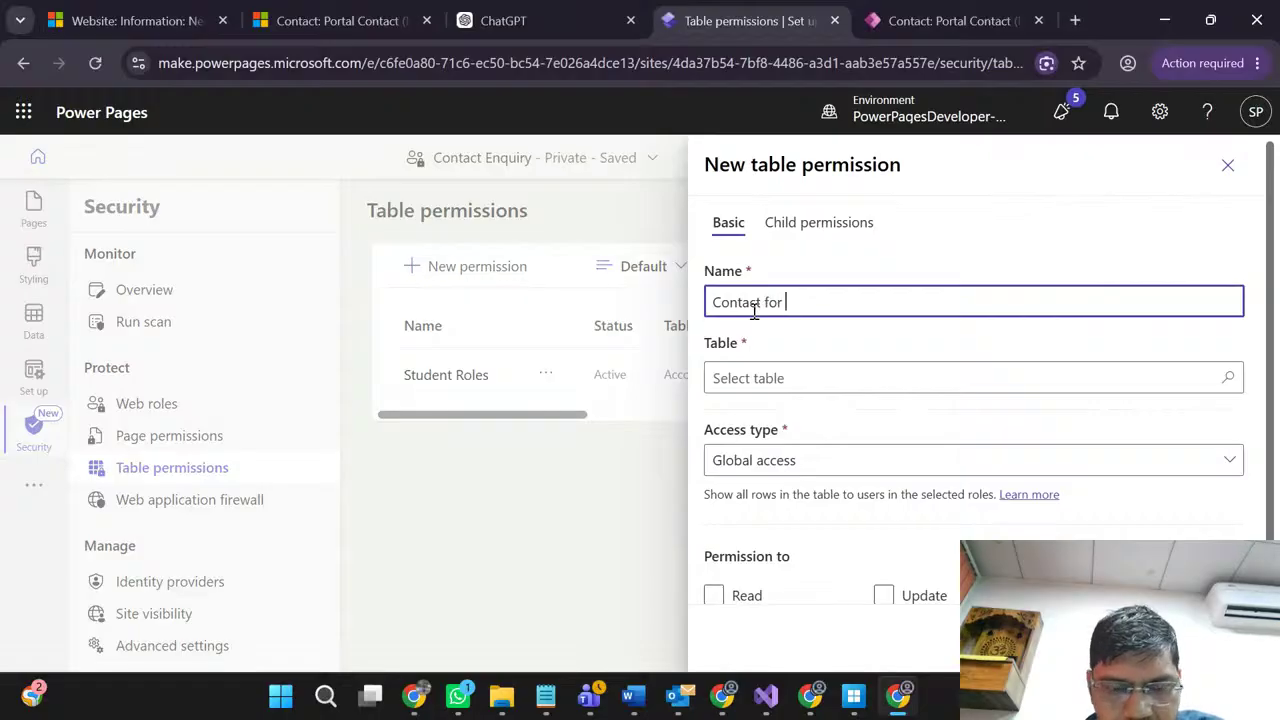
{"action": "key", "text": "ctrl+shift+Left"}
{"action": "type", "text": "Access "}
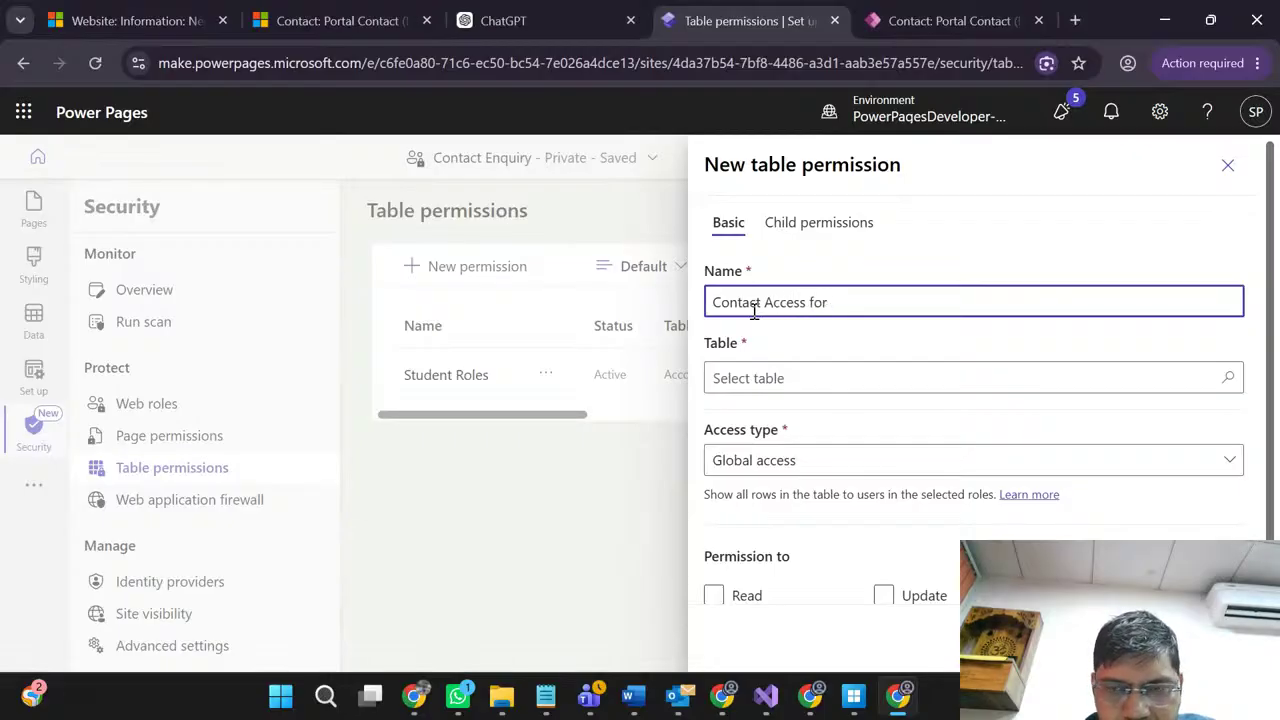
{"action": "type", "text": "for Student web roles"}
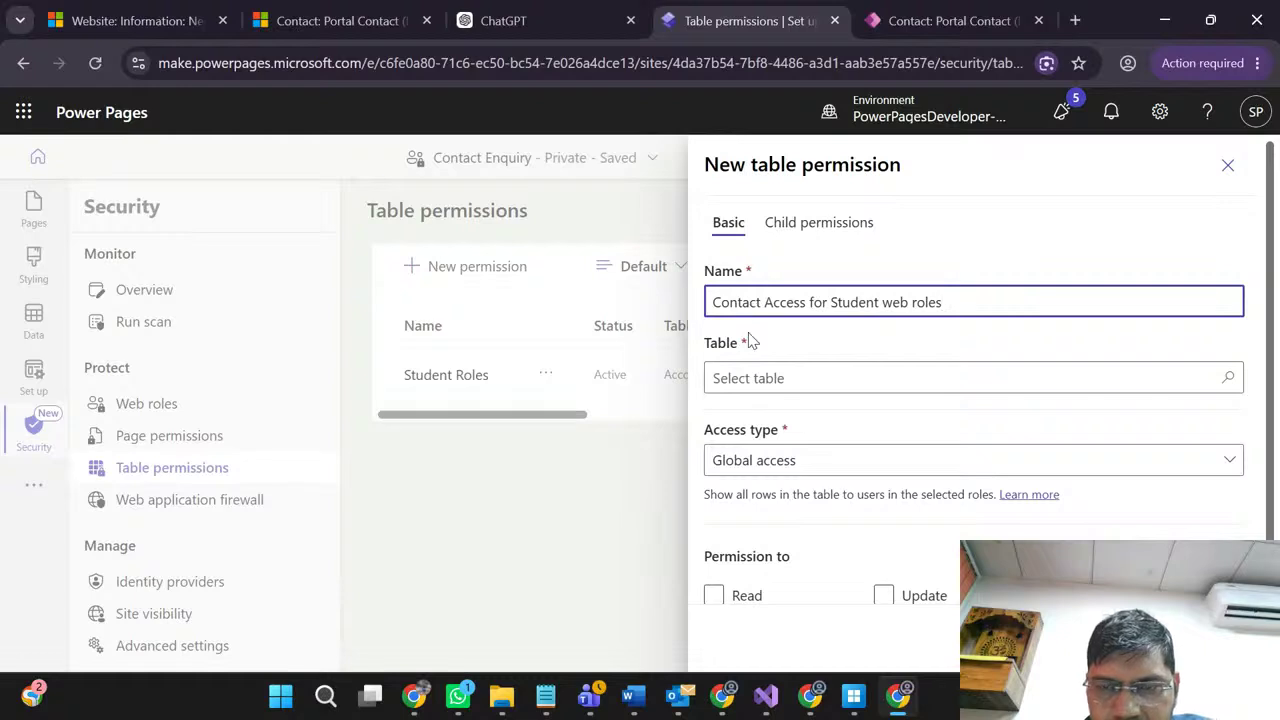
{"action": "left_click", "coordinate": [768, 376]}
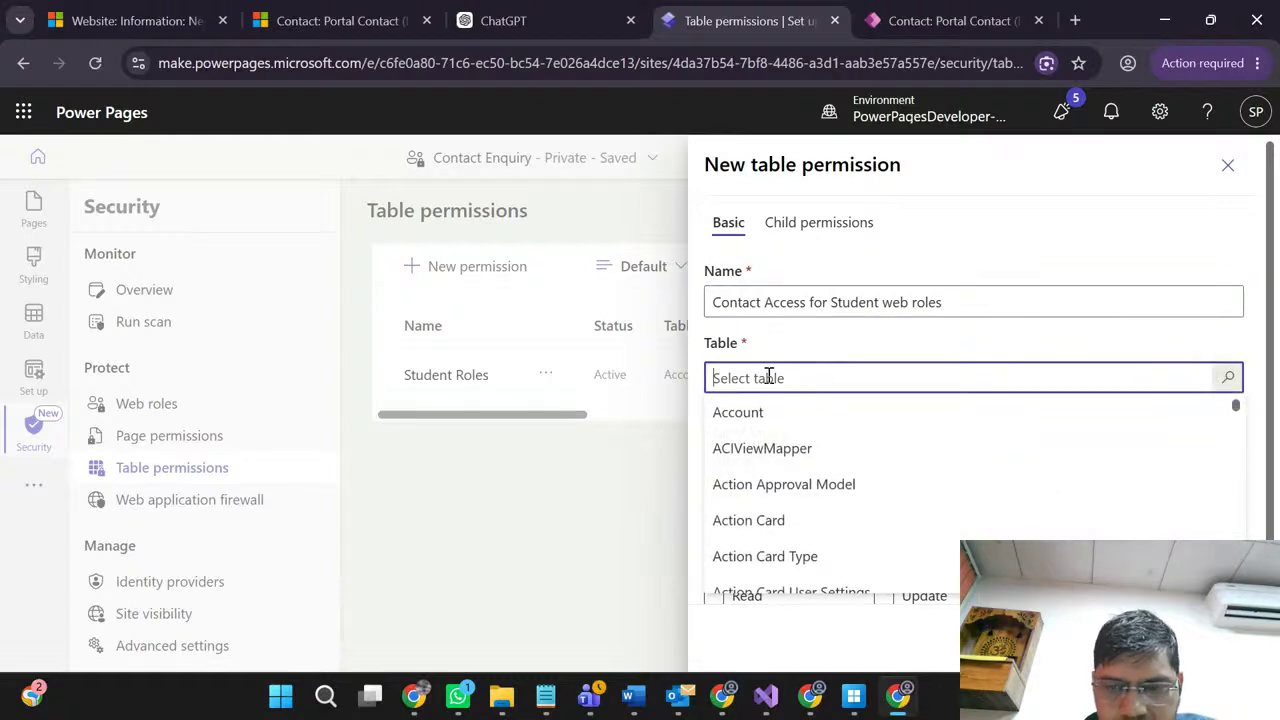
{"action": "type", "text": "cont"}
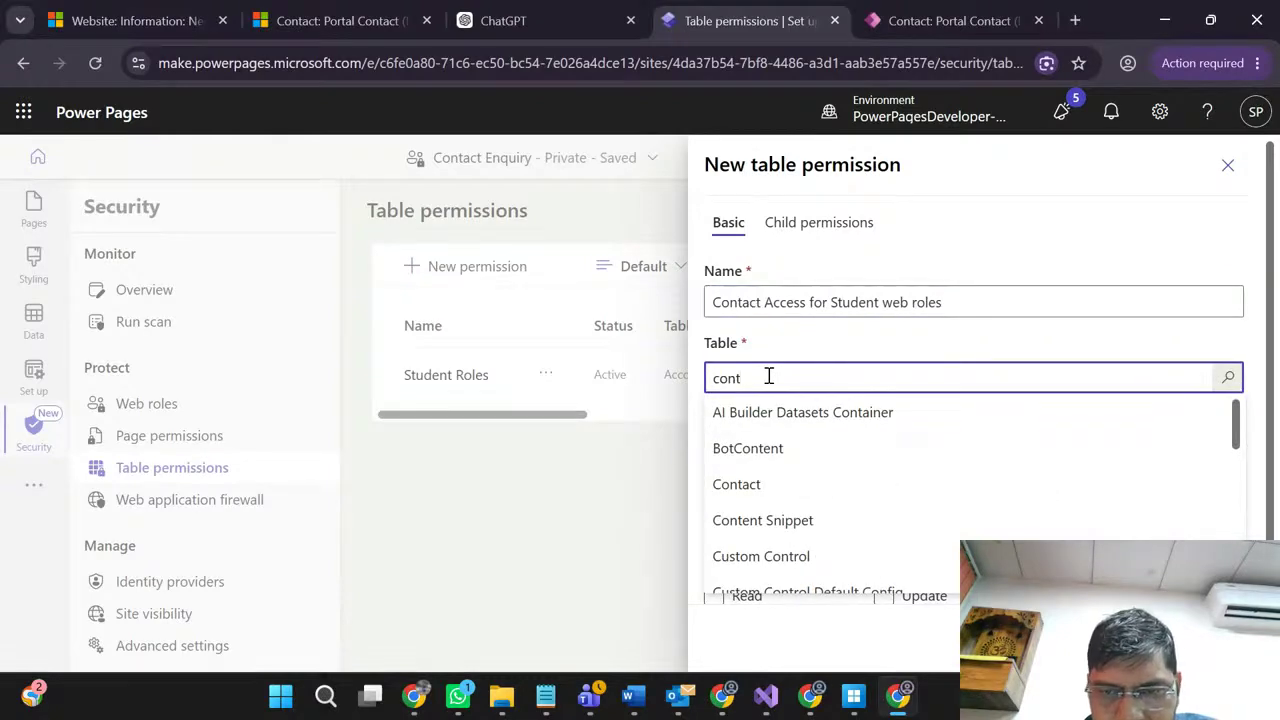
{"action": "left_click", "coordinate": [761, 486]}
Step: Give it Self access with Read, Update and Create privileges
{"action": "left_click", "coordinate": [849, 466]}
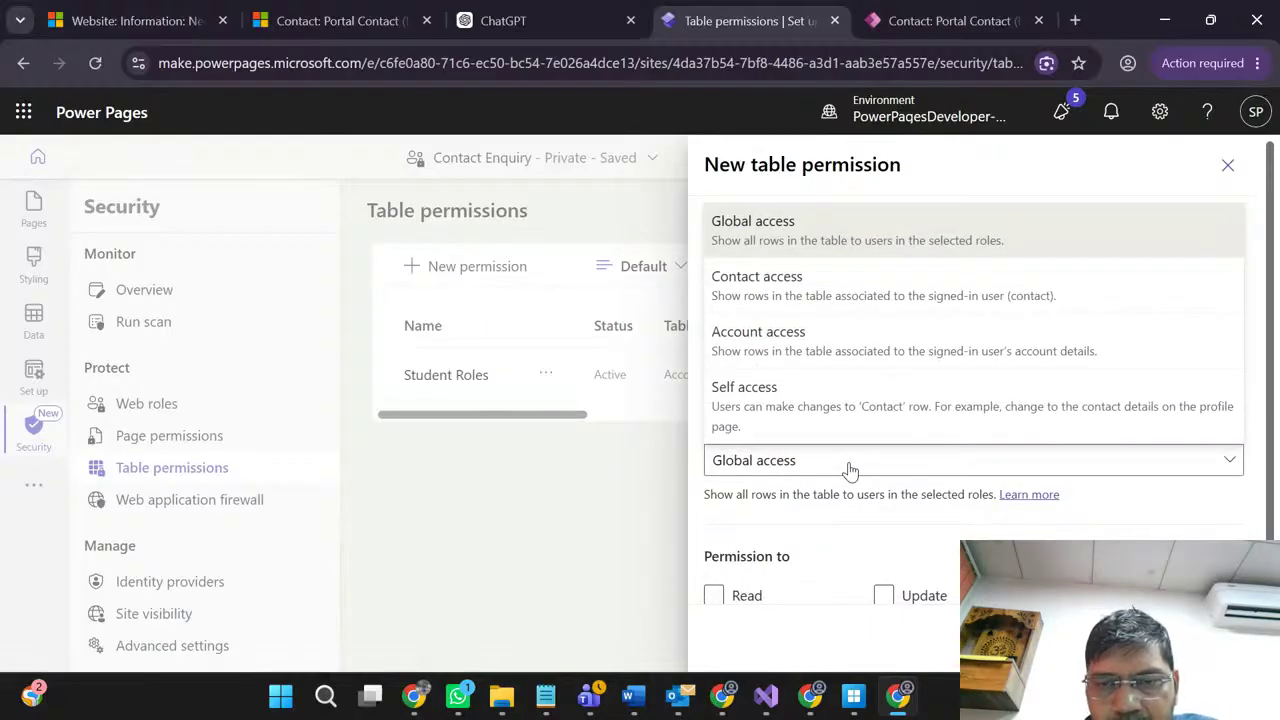
{"action": "left_click", "coordinate": [785, 418]}
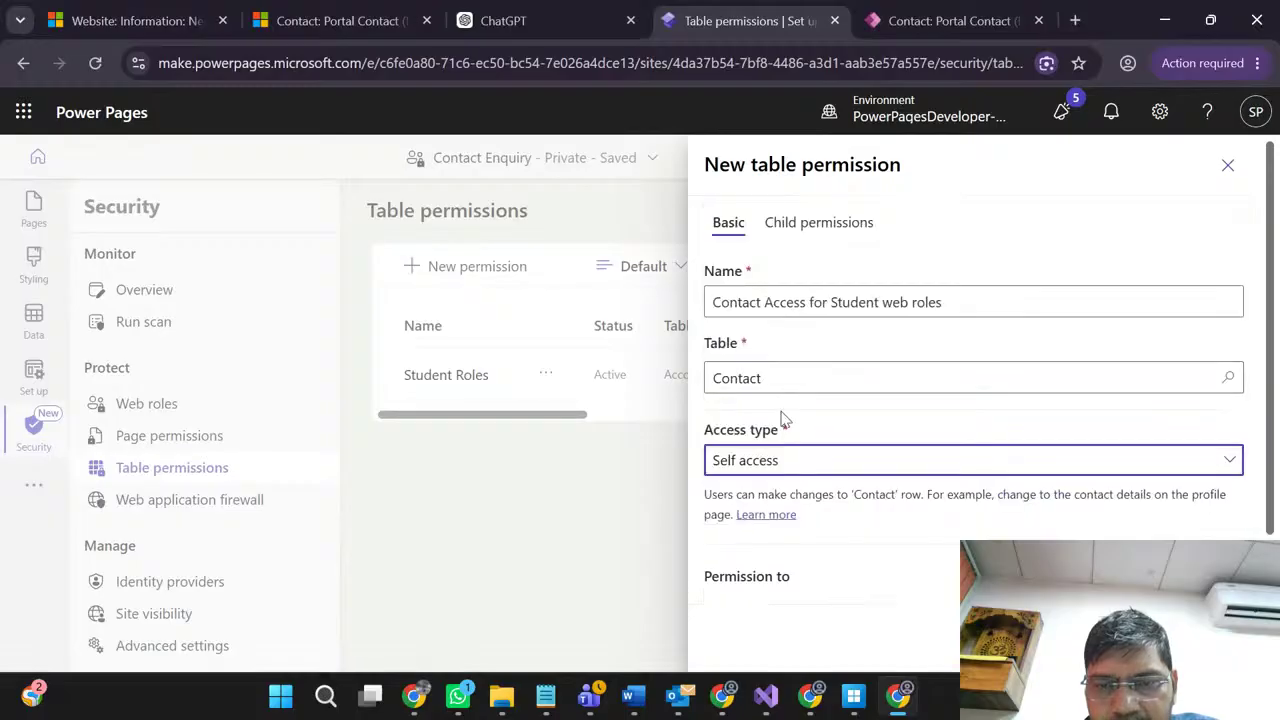
{"action": "scroll", "coordinate": [951, 537], "scroll_direction": "down", "scroll_amount": 2}
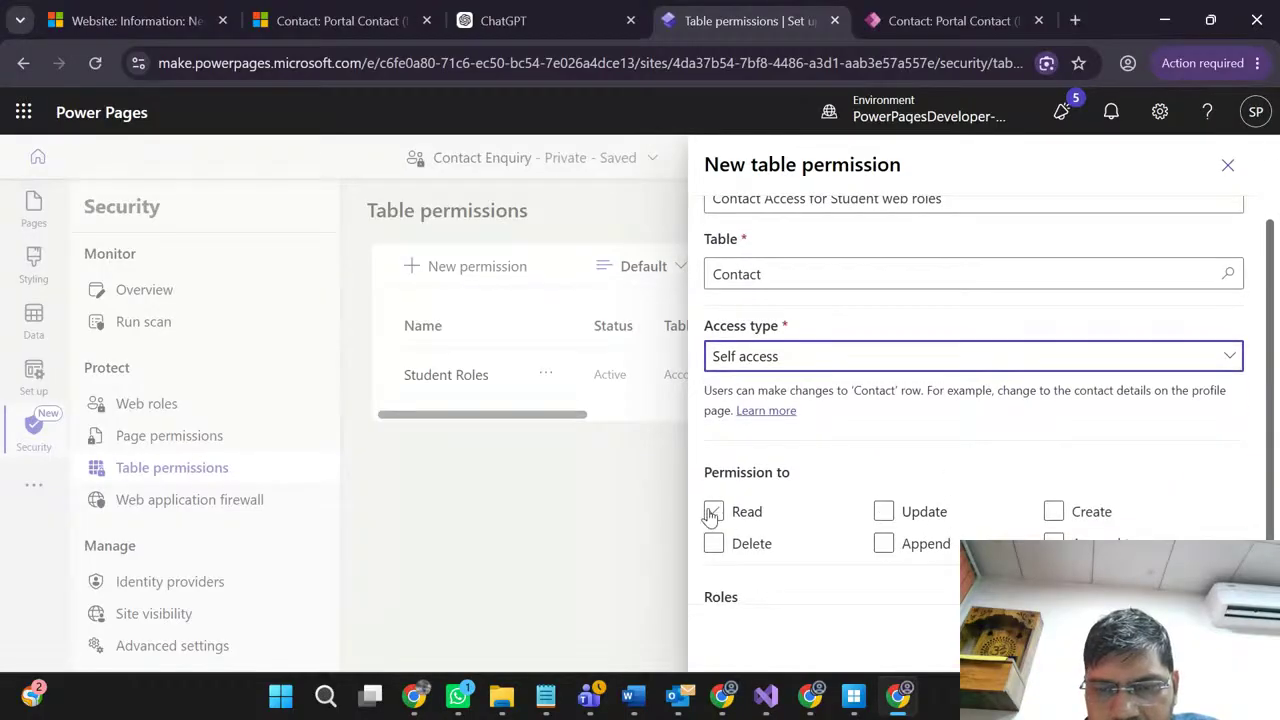
{"action": "left_click", "coordinate": [713, 512]}
{"action": "left_click", "coordinate": [884, 511]}
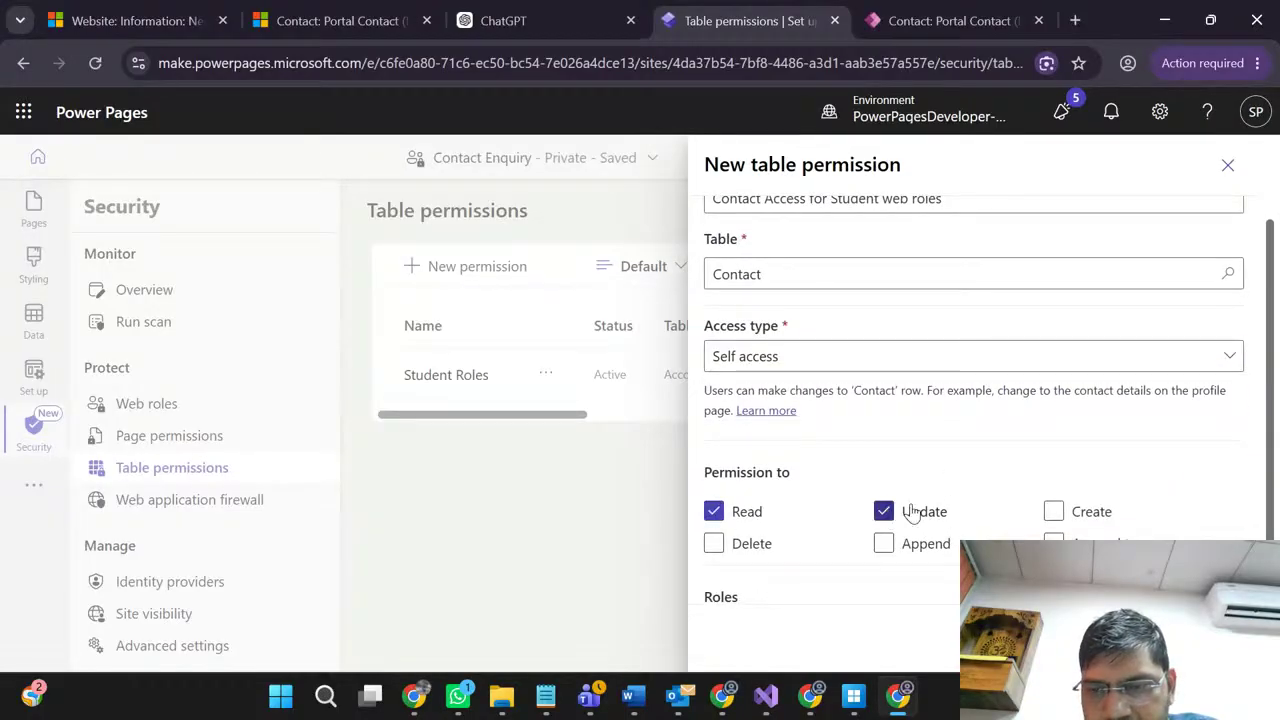
{"action": "left_click", "coordinate": [1053, 512]}
Step: Assign the Super Admin role and save the Contact permission
{"action": "scroll", "coordinate": [940, 460], "scroll_direction": "down", "scroll_amount": 1}
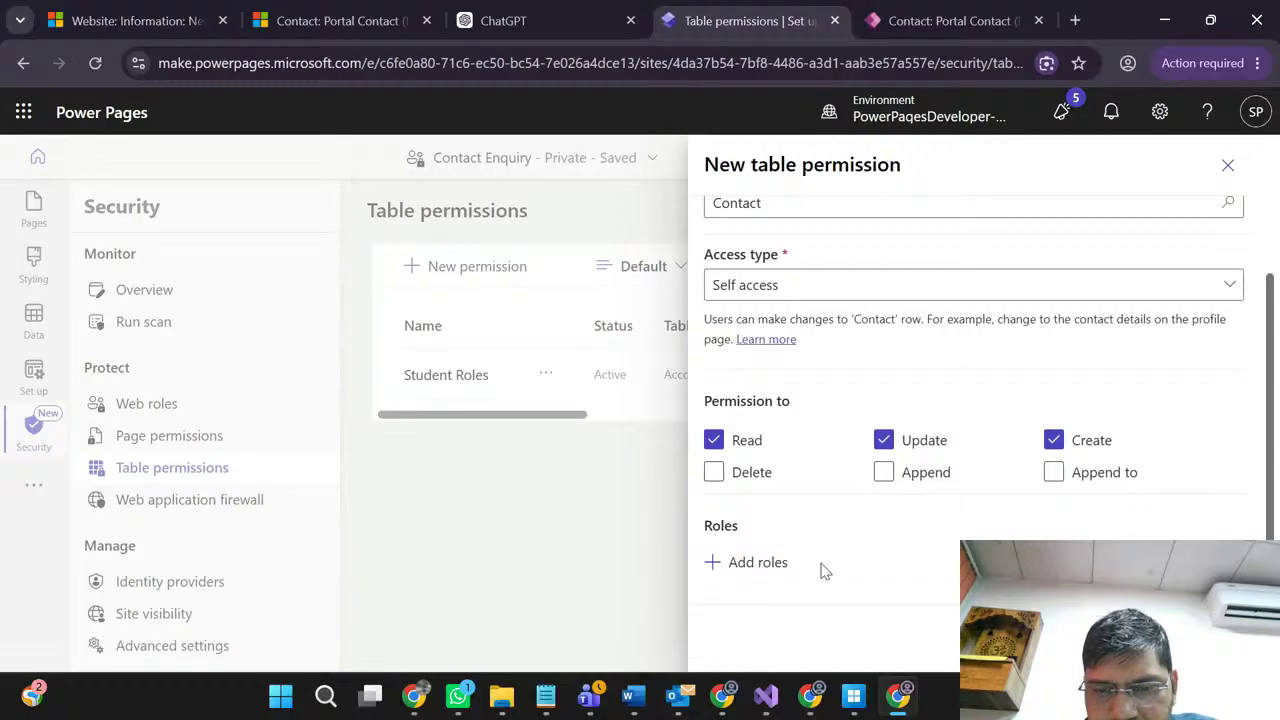
{"action": "left_click", "coordinate": [767, 568]}
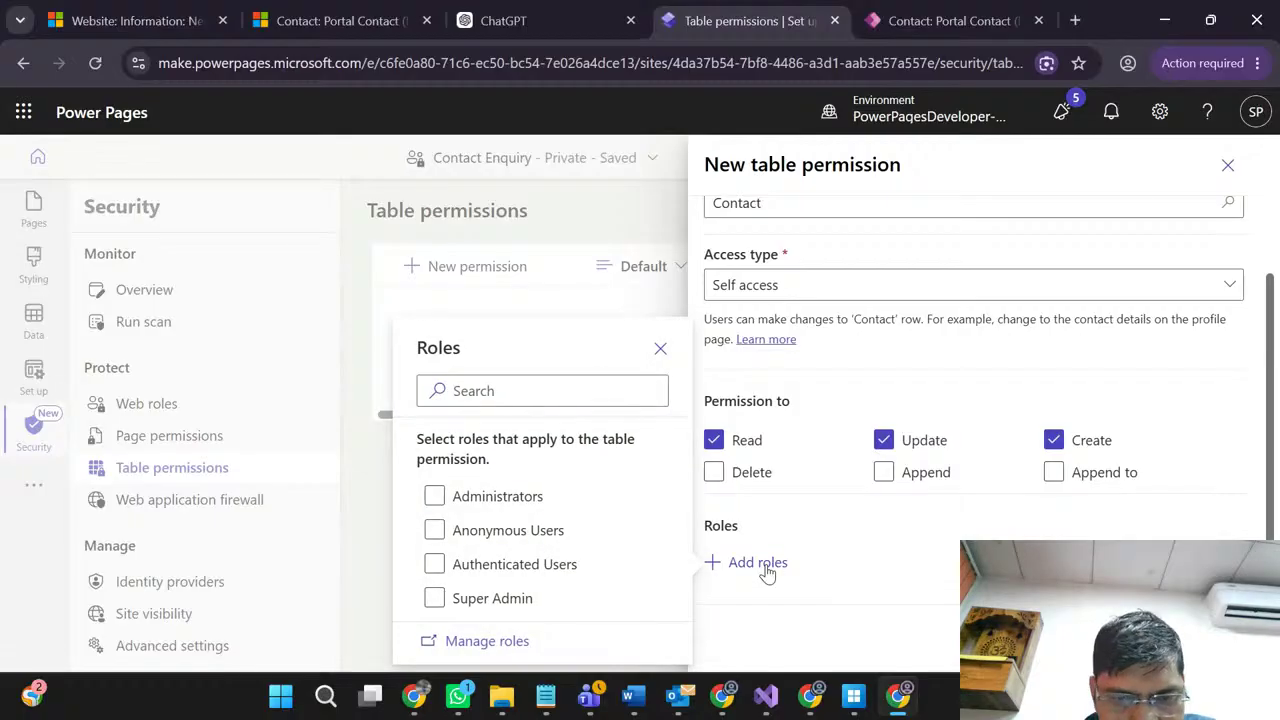
{"action": "left_click", "coordinate": [434, 600]}
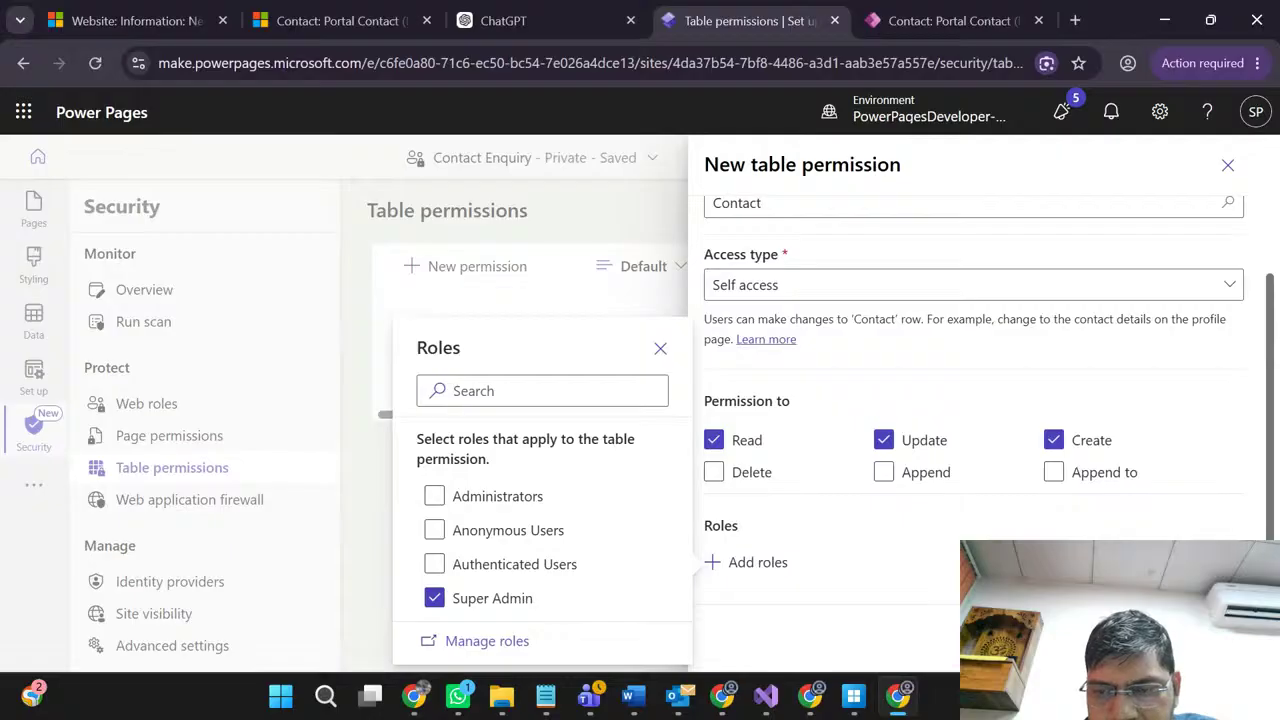
{"action": "key", "text": "Escape"}
{"action": "left_click", "coordinate": [1108, 637]}
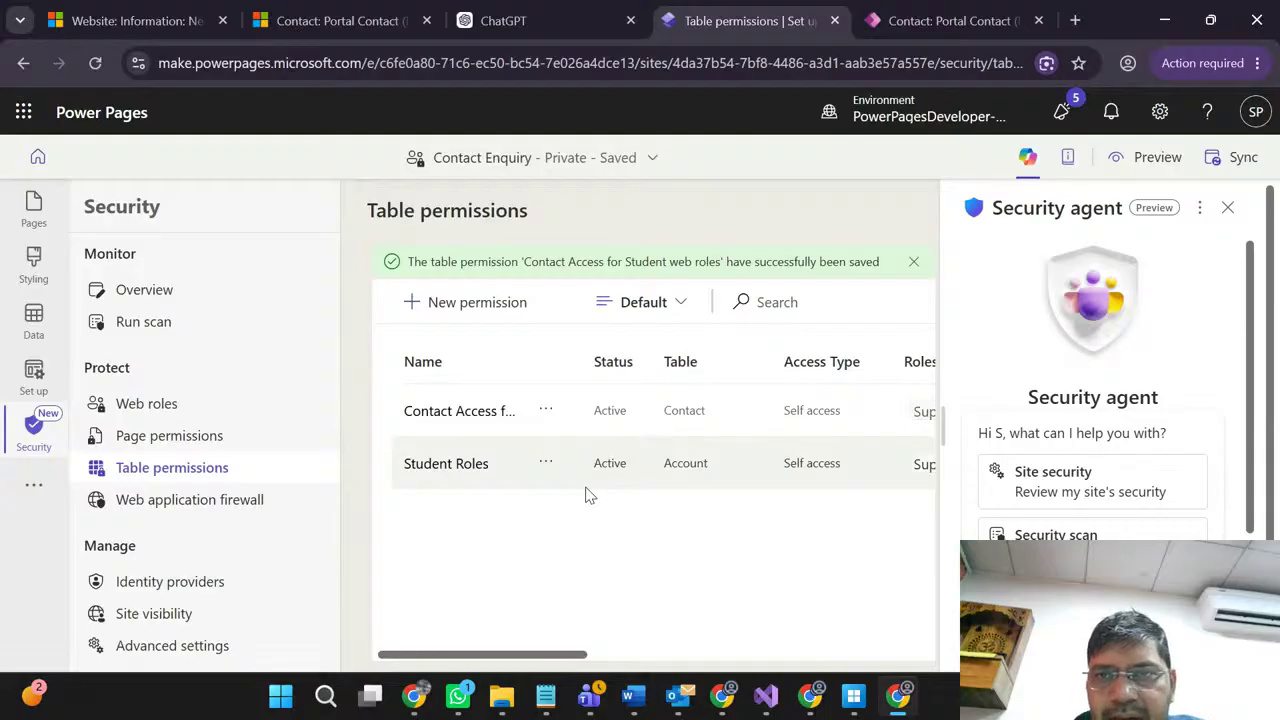
Step: Close the extra Portal Contact record browser tab
{"action": "left_click", "coordinate": [932, 12]}
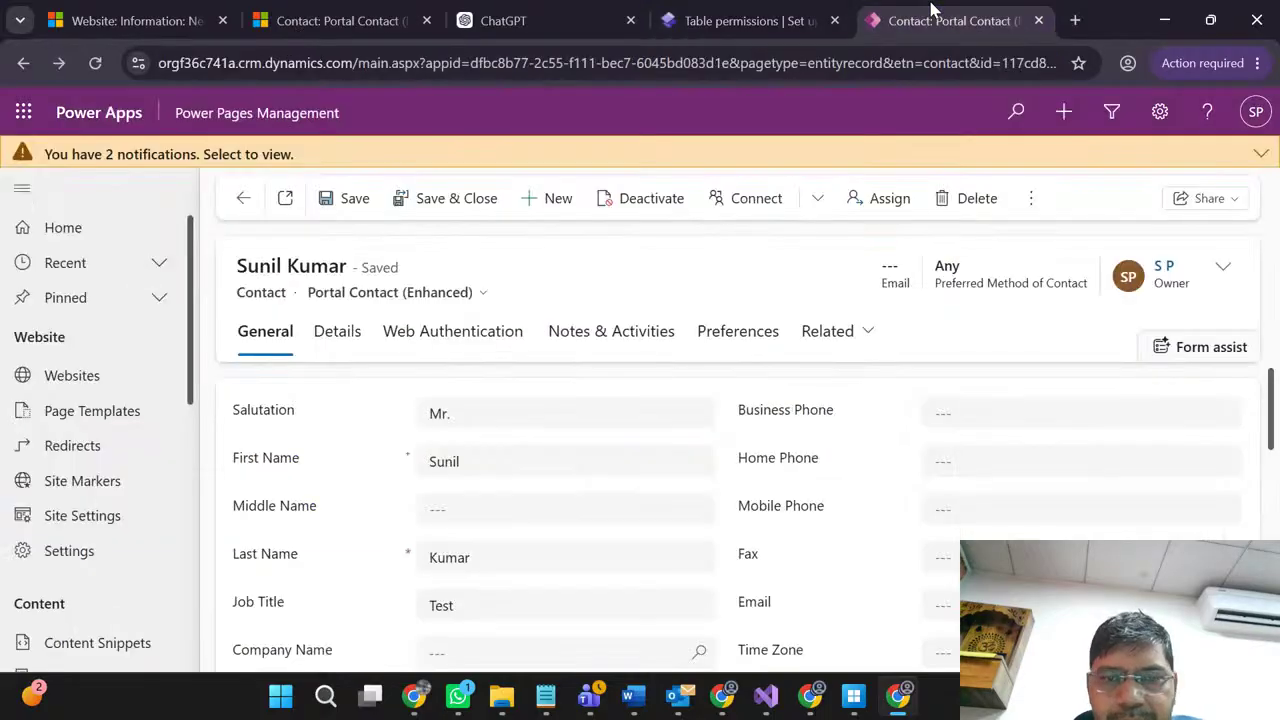
{"action": "left_click", "coordinate": [1041, 20]}
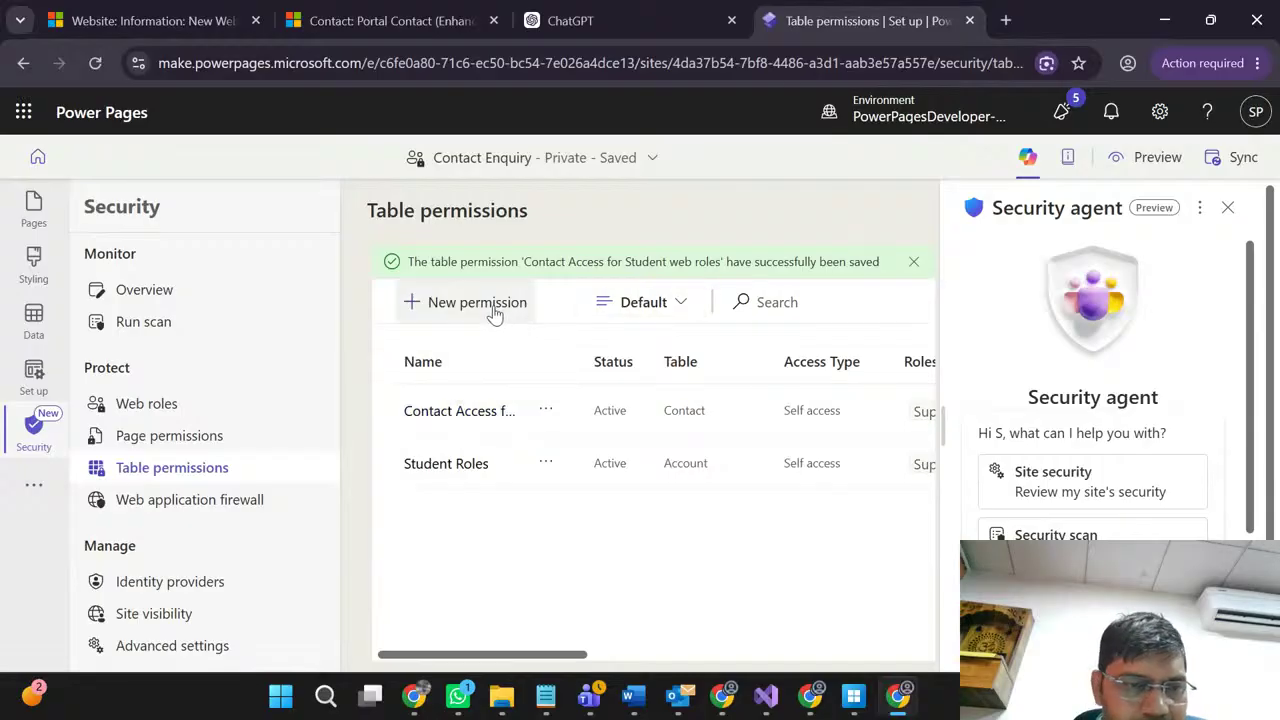
Step: Add a new web role from the Web roles list and wait for the blank New Web Role form to load
{"action": "left_click", "coordinate": [160, 408]}
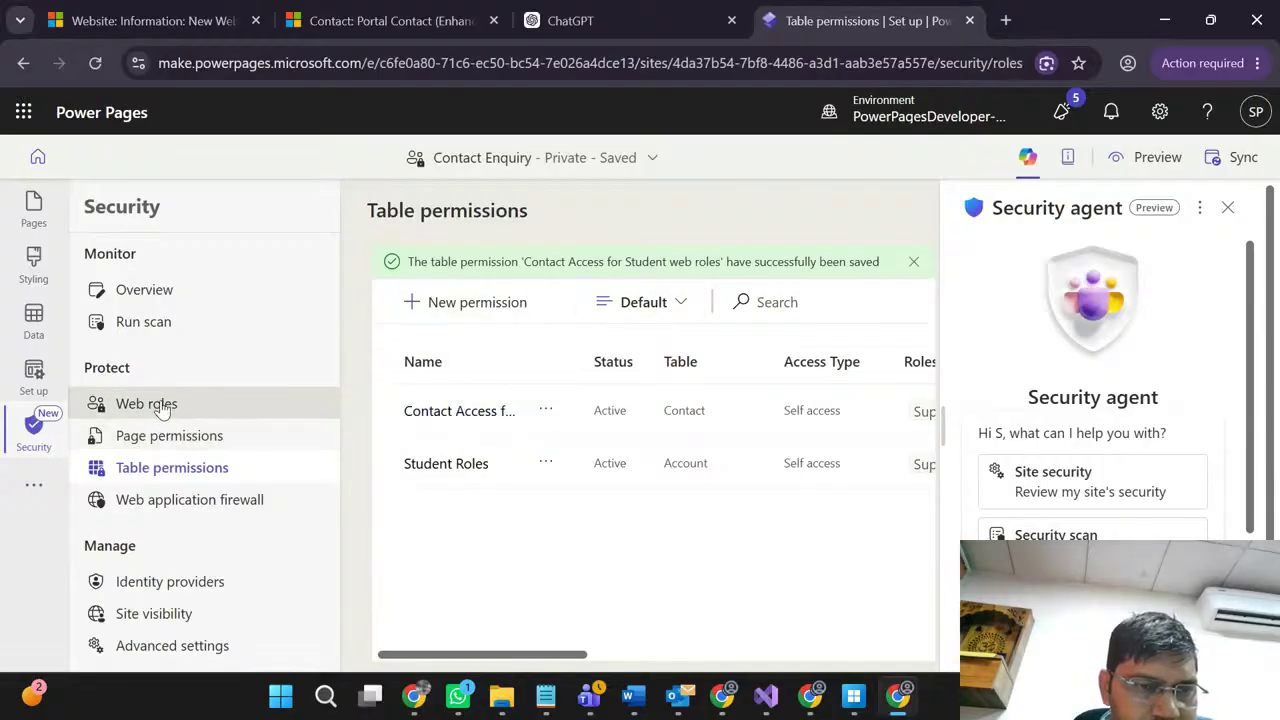
{"action": "scroll", "coordinate": [563, 491], "scroll_direction": "down", "scroll_amount": 2}
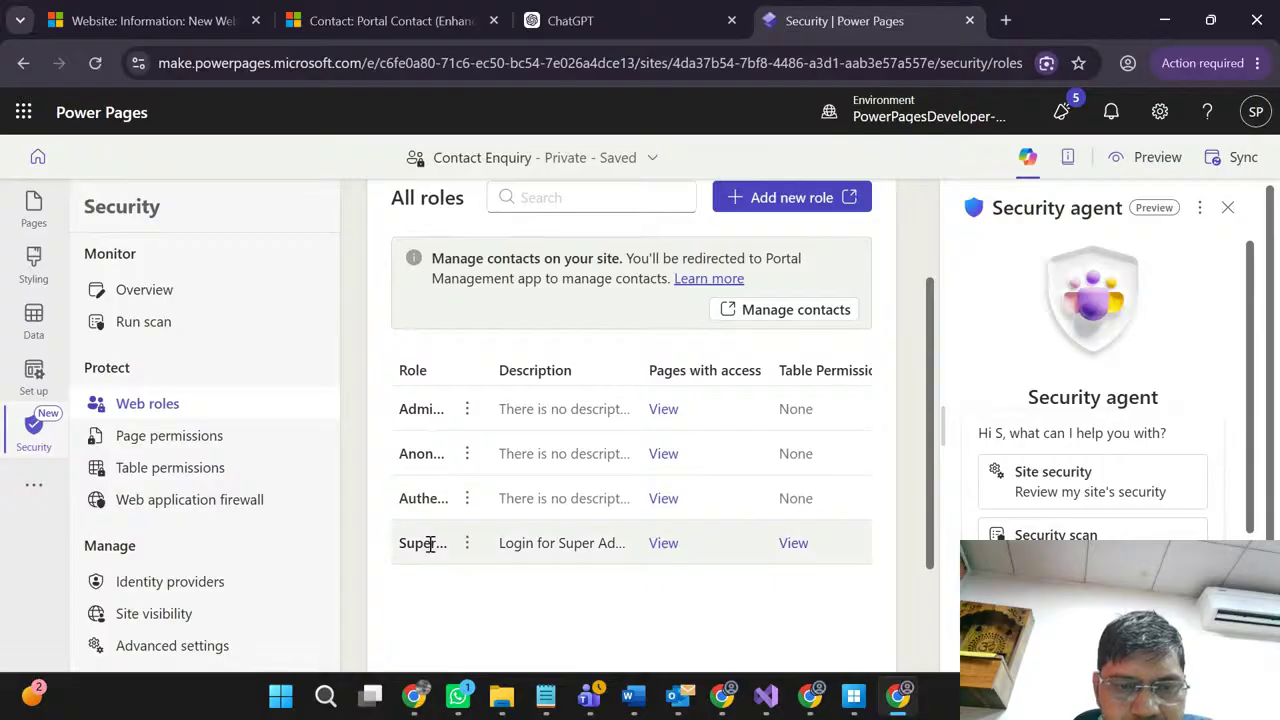
{"action": "left_click", "coordinate": [760, 205]}
{"action": "left_click", "coordinate": [748, 10]}
{"action": "left_click", "coordinate": [940, 12]}
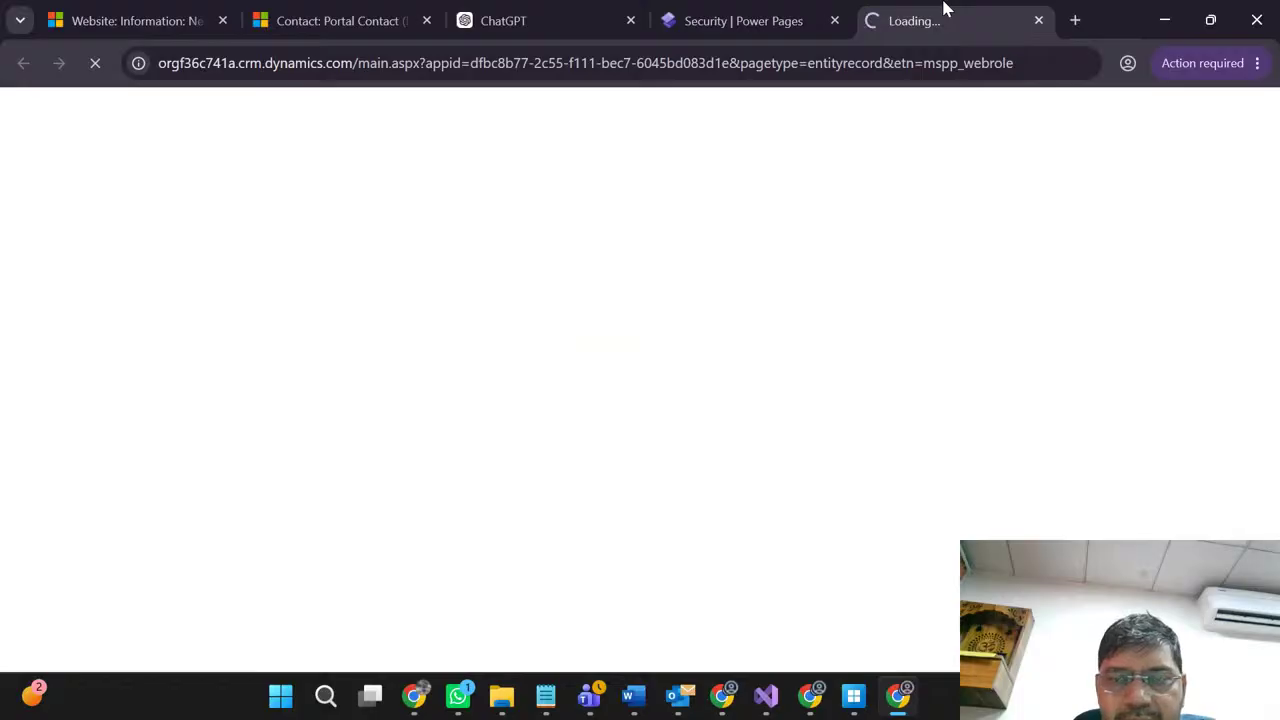
{"action": "left_click", "coordinate": [780, 10]}
{"action": "left_click", "coordinate": [929, 12]}
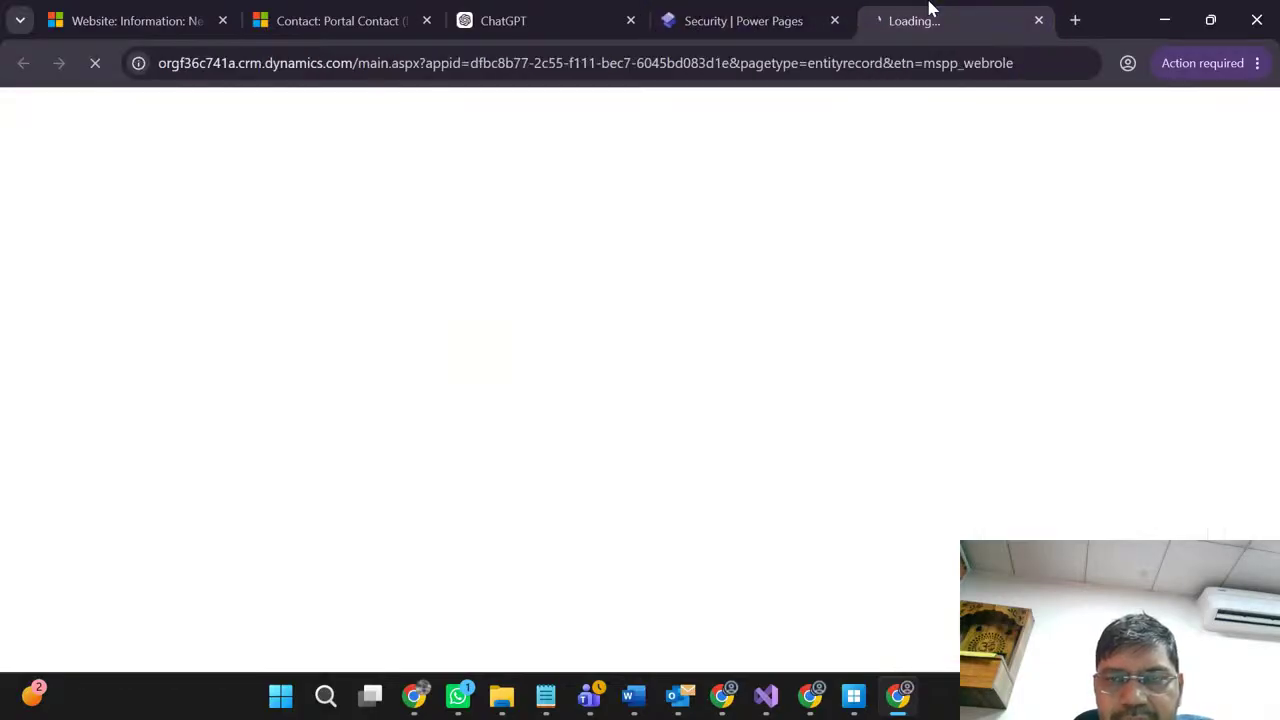
{"action": "left_click", "coordinate": [770, 10]}
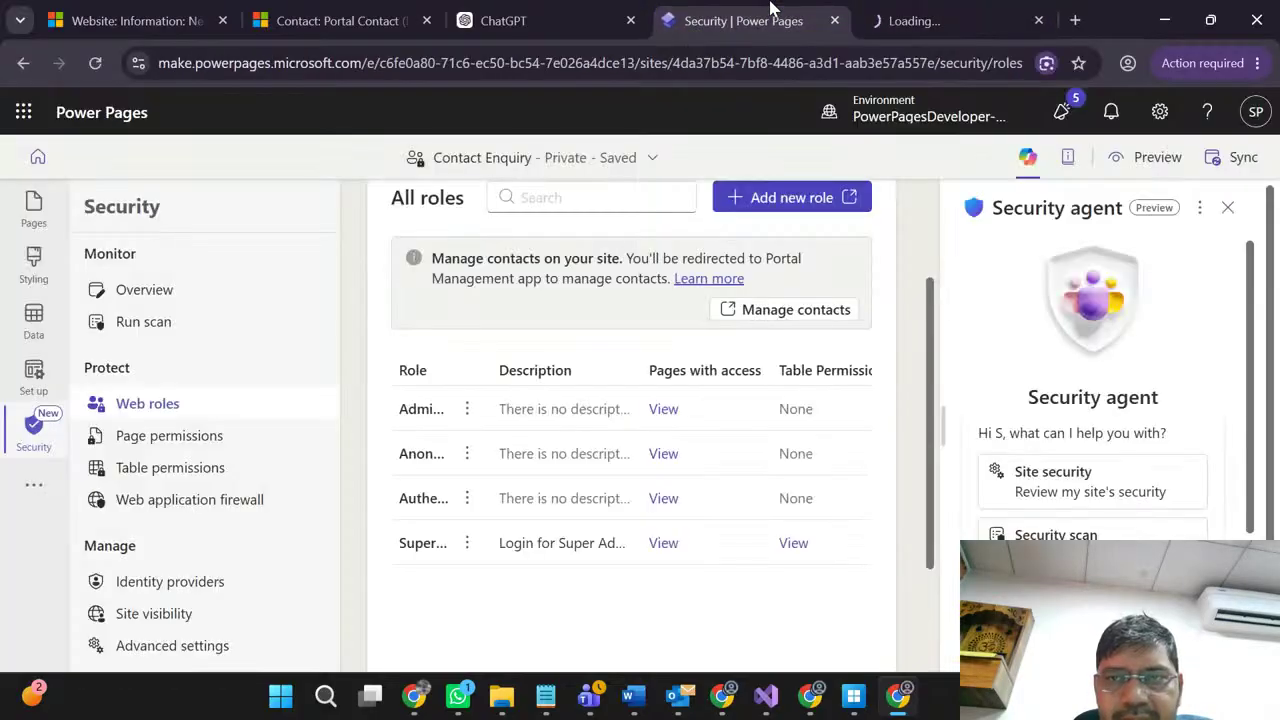
{"action": "left_click", "coordinate": [943, 15]}
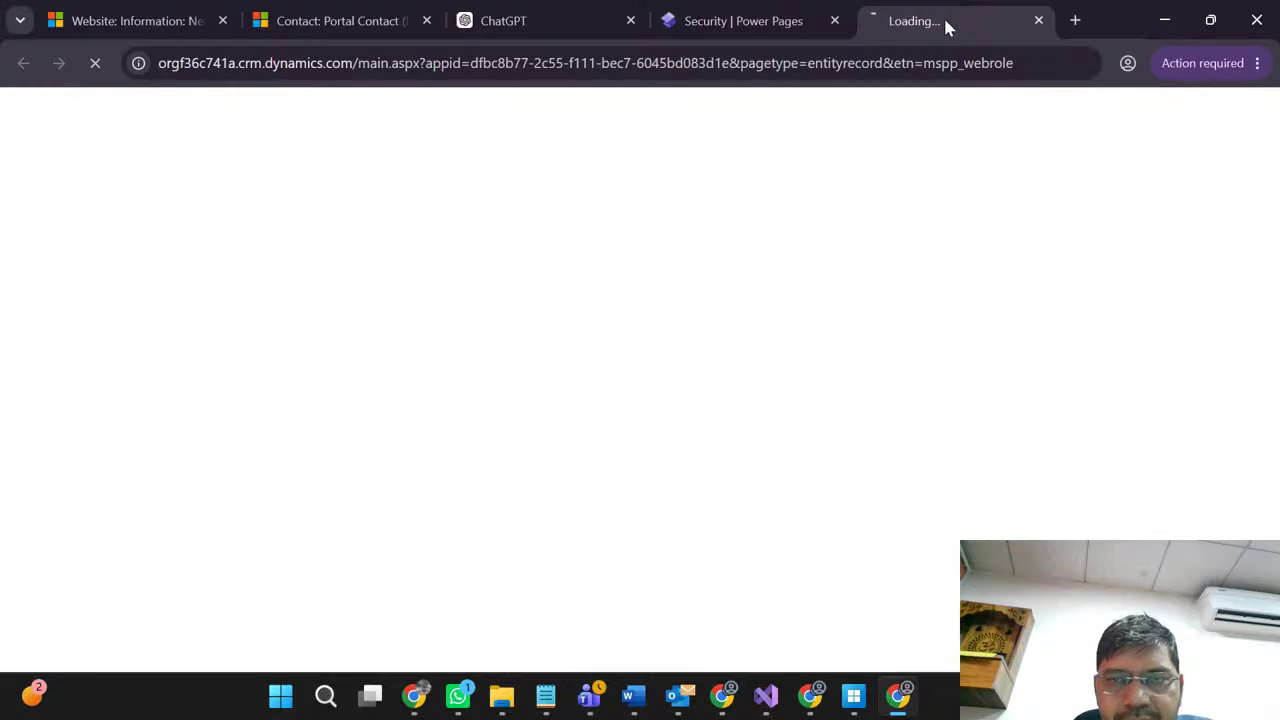
{"action": "left_click", "coordinate": [766, 15]}
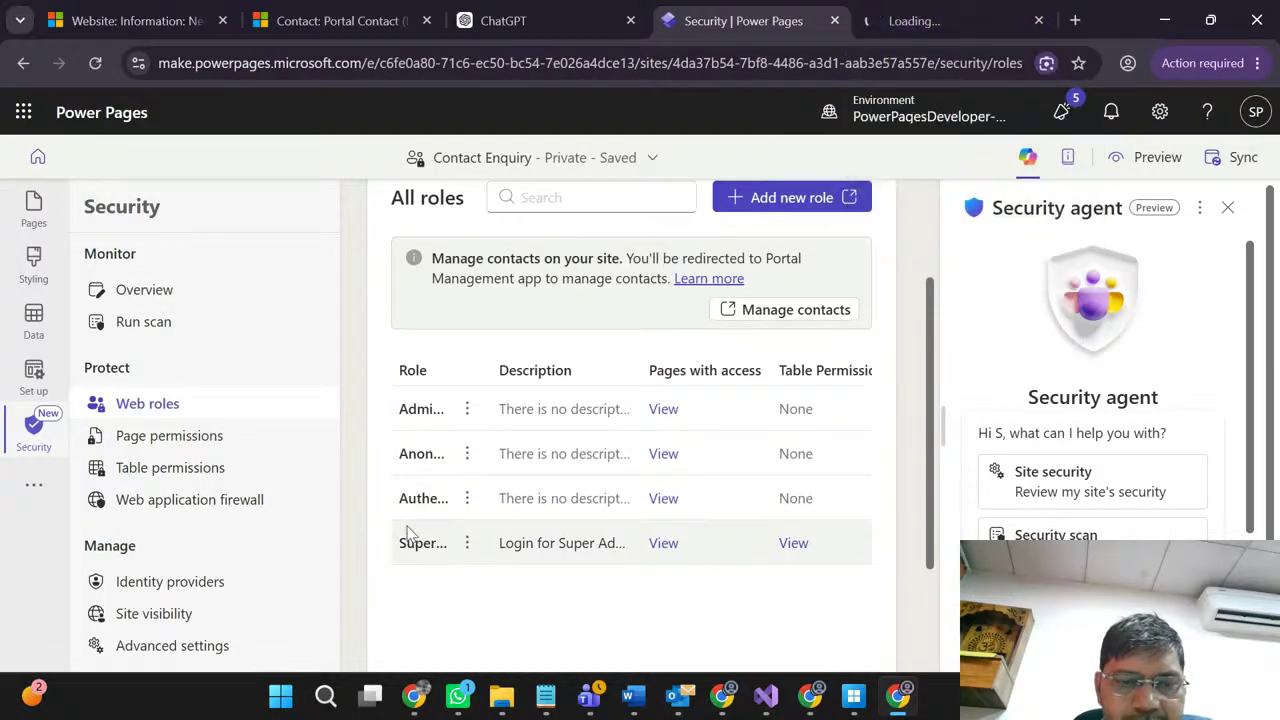
{"action": "left_click", "coordinate": [965, 12]}
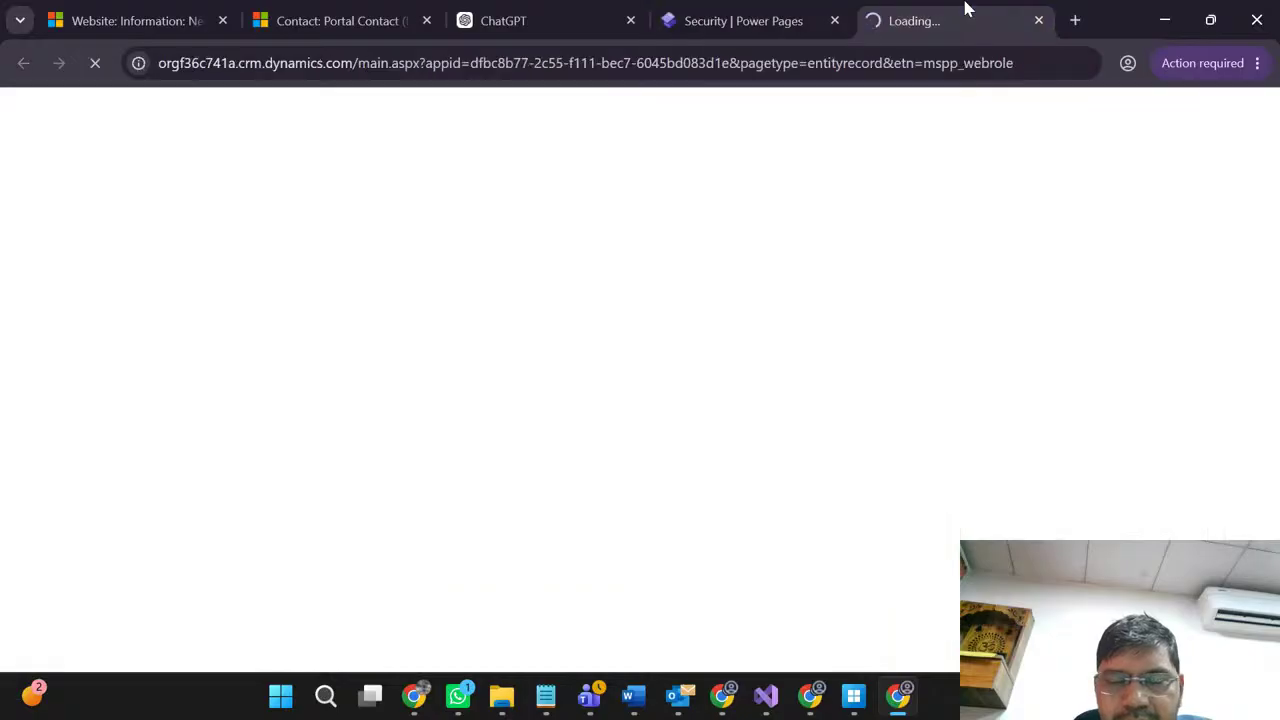
{"action": "left_click", "coordinate": [780, 12]}
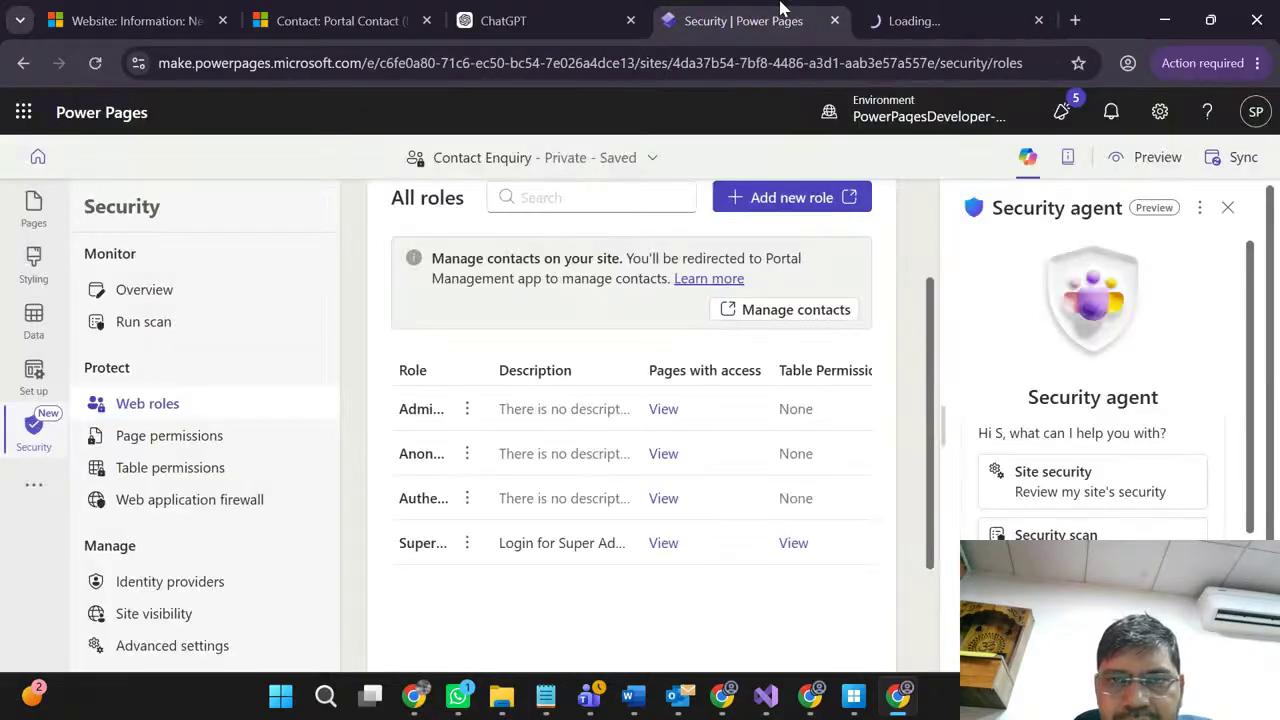
{"action": "left_click", "coordinate": [930, 8]}
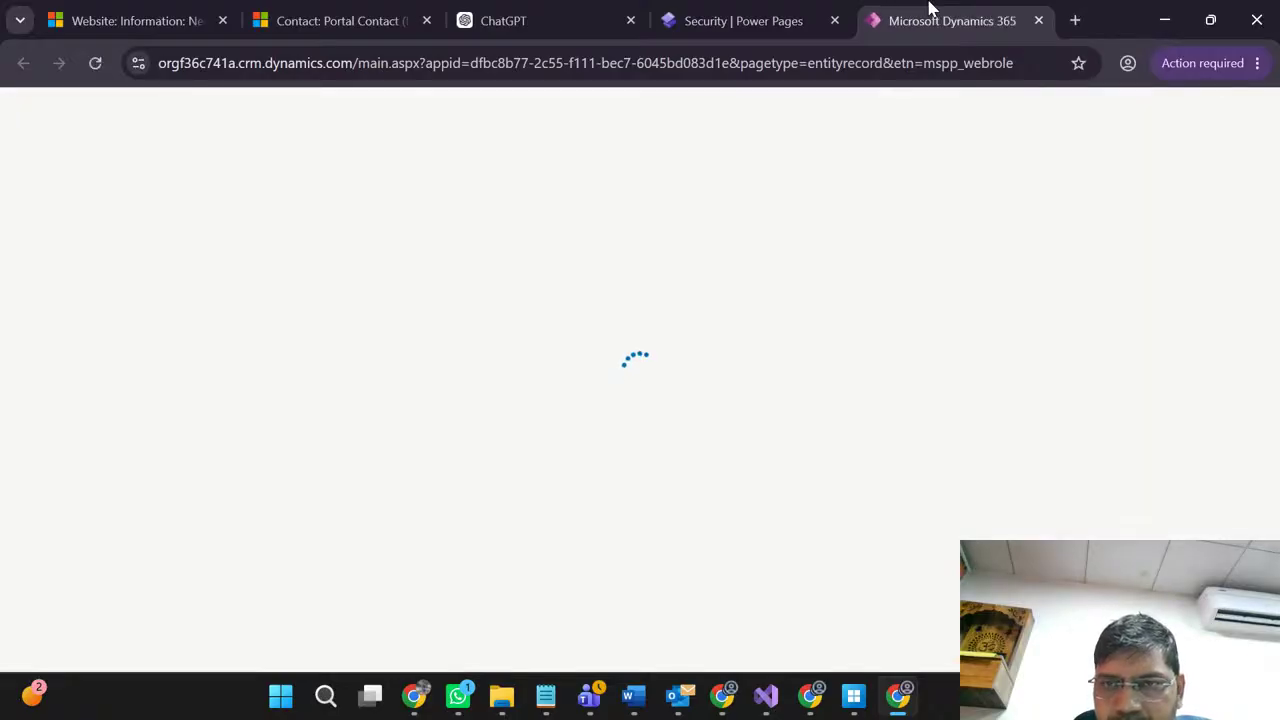
{"action": "left_click", "coordinate": [774, 9]}
Step: Name the new web role 'Student' and assign it to the Contact Enquiry website
{"action": "left_click", "coordinate": [968, 8]}
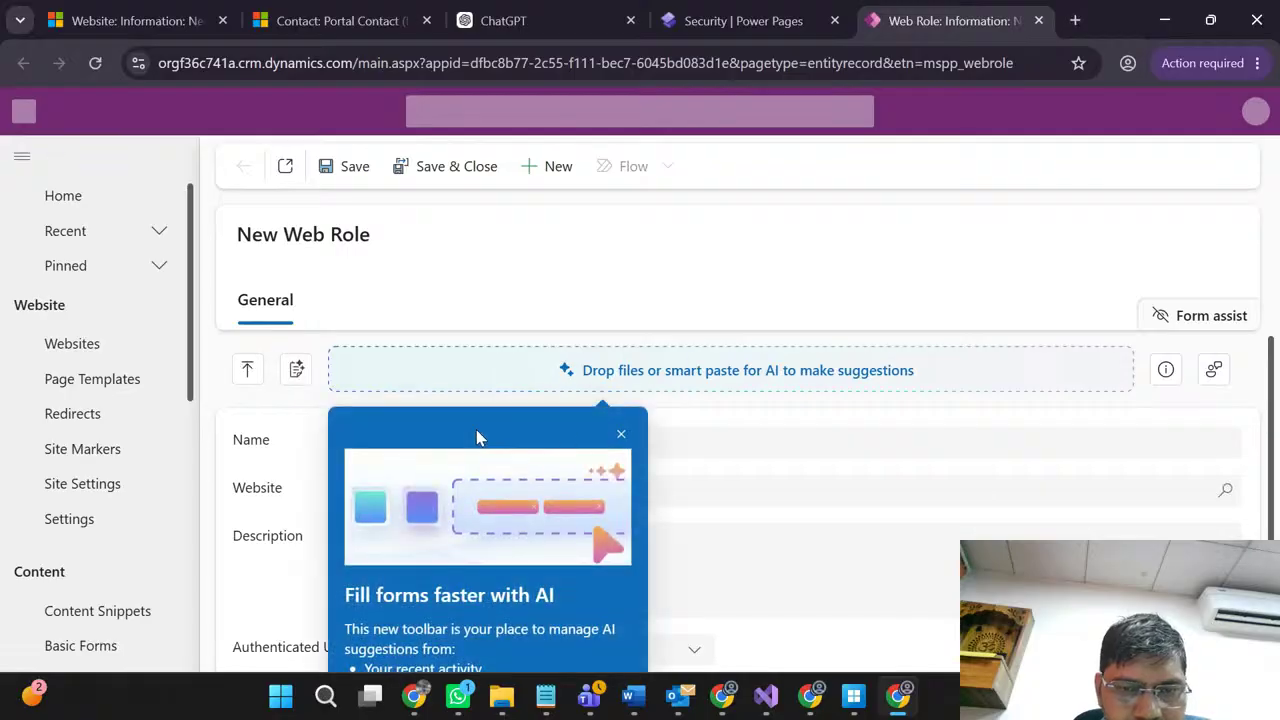
{"action": "left_click", "coordinate": [620, 436]}
{"action": "left_click", "coordinate": [494, 447]}
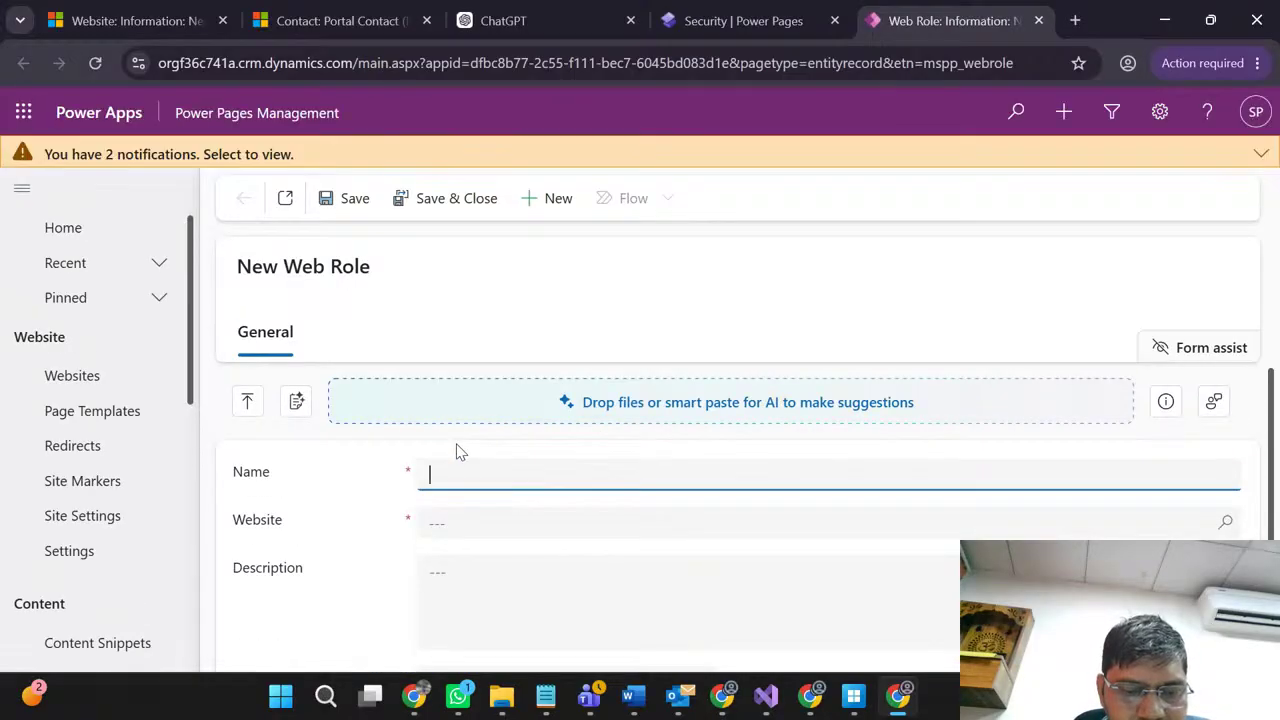
{"action": "type", "text": "Student Web Roles"}
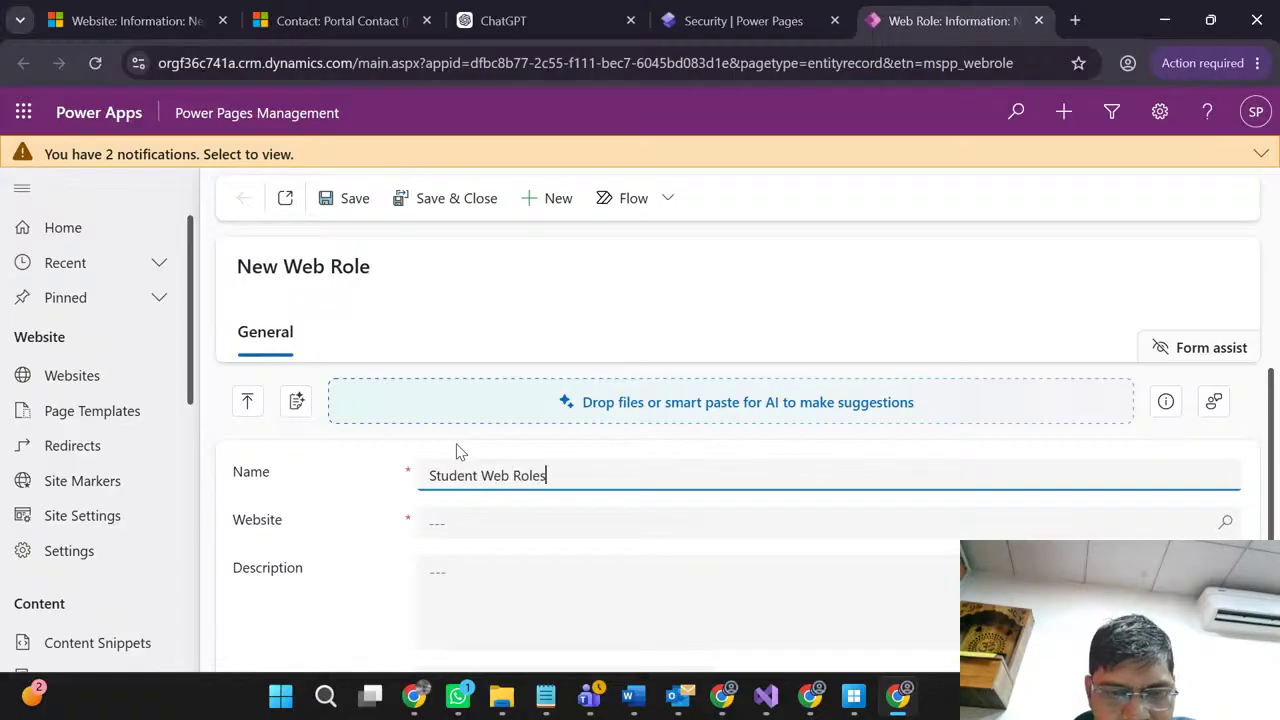
{"action": "left_click", "coordinate": [480, 528]}
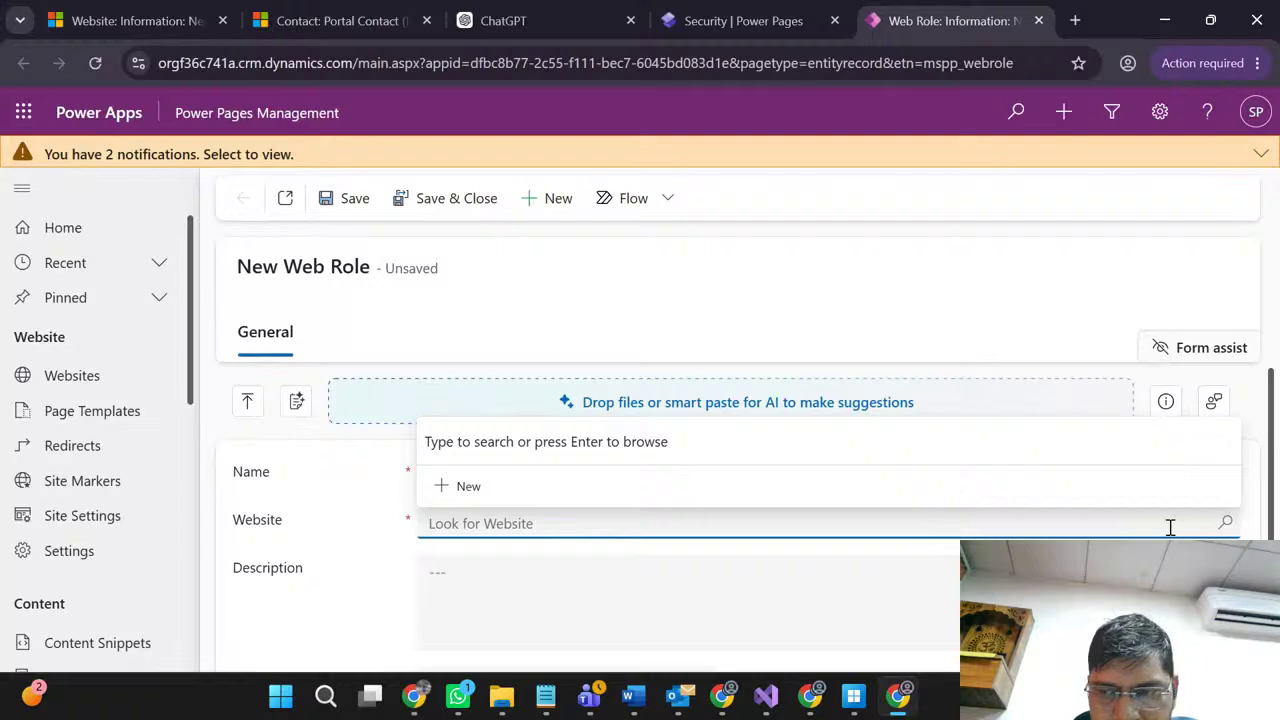
{"action": "left_click", "coordinate": [1226, 526]}
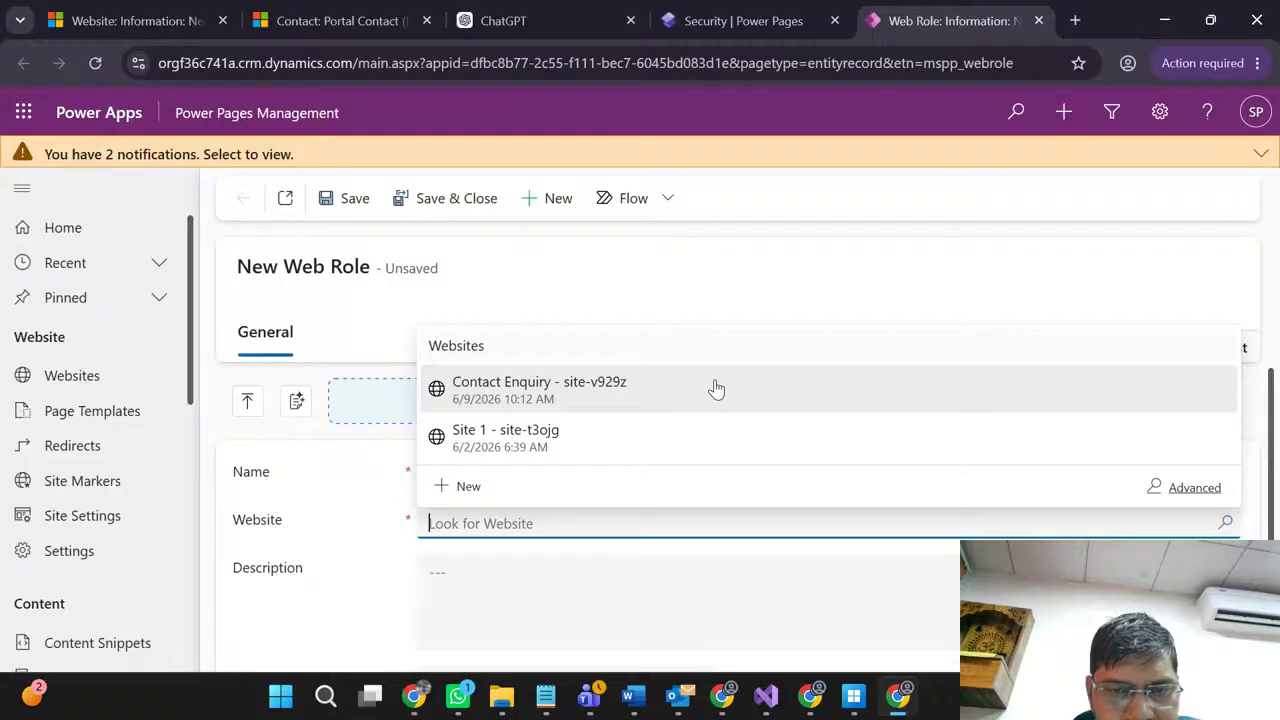
{"action": "left_click", "coordinate": [640, 395]}
Step: Describe it as 'Student roles', set Authenticated Users Role to Yes, and save and close
{"action": "left_click", "coordinate": [477, 577]}
{"action": "scroll", "coordinate": [478, 577], "scroll_direction": "down", "scroll_amount": 1}
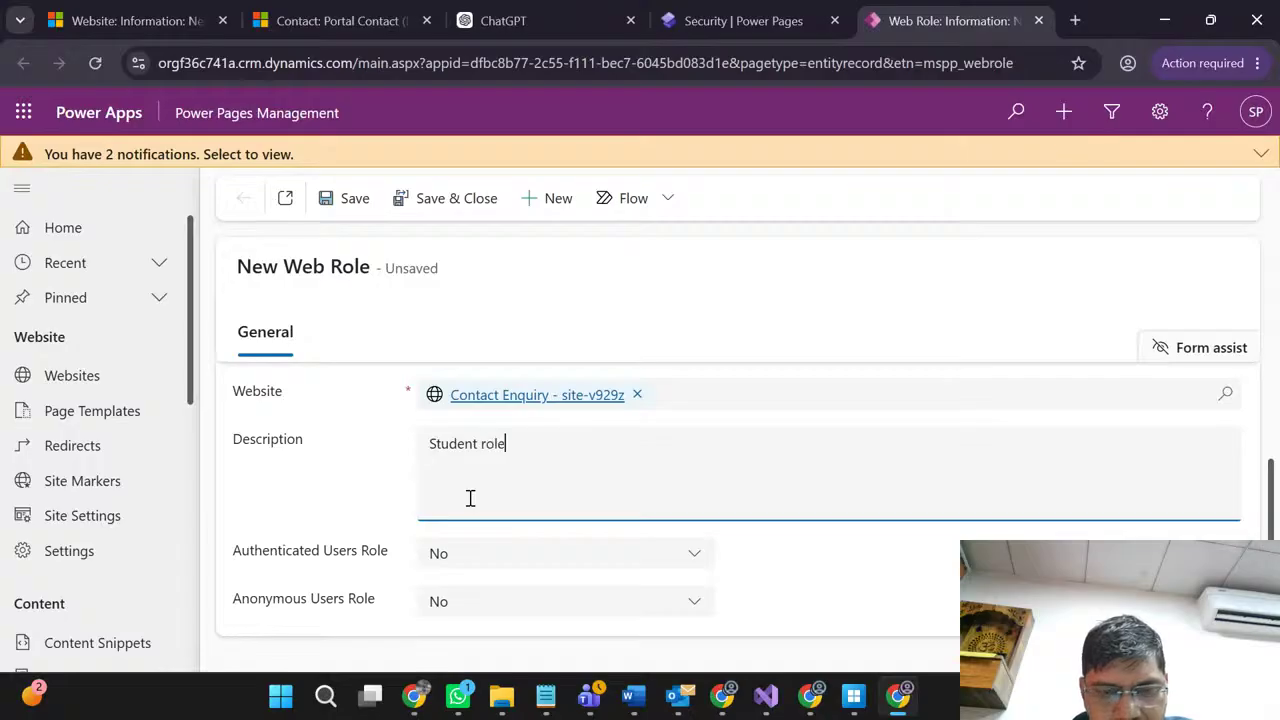
{"action": "left_click", "coordinate": [459, 558]}
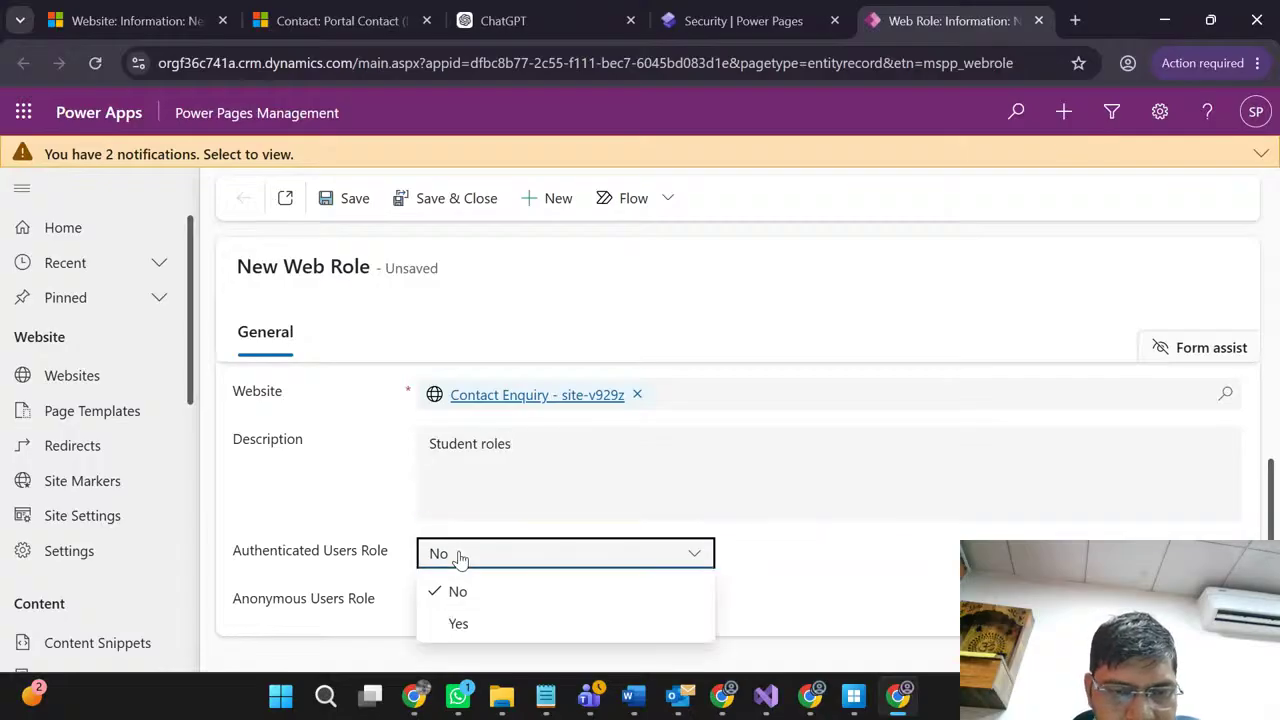
{"action": "left_click", "coordinate": [463, 622]}
{"action": "left_click", "coordinate": [356, 501]}
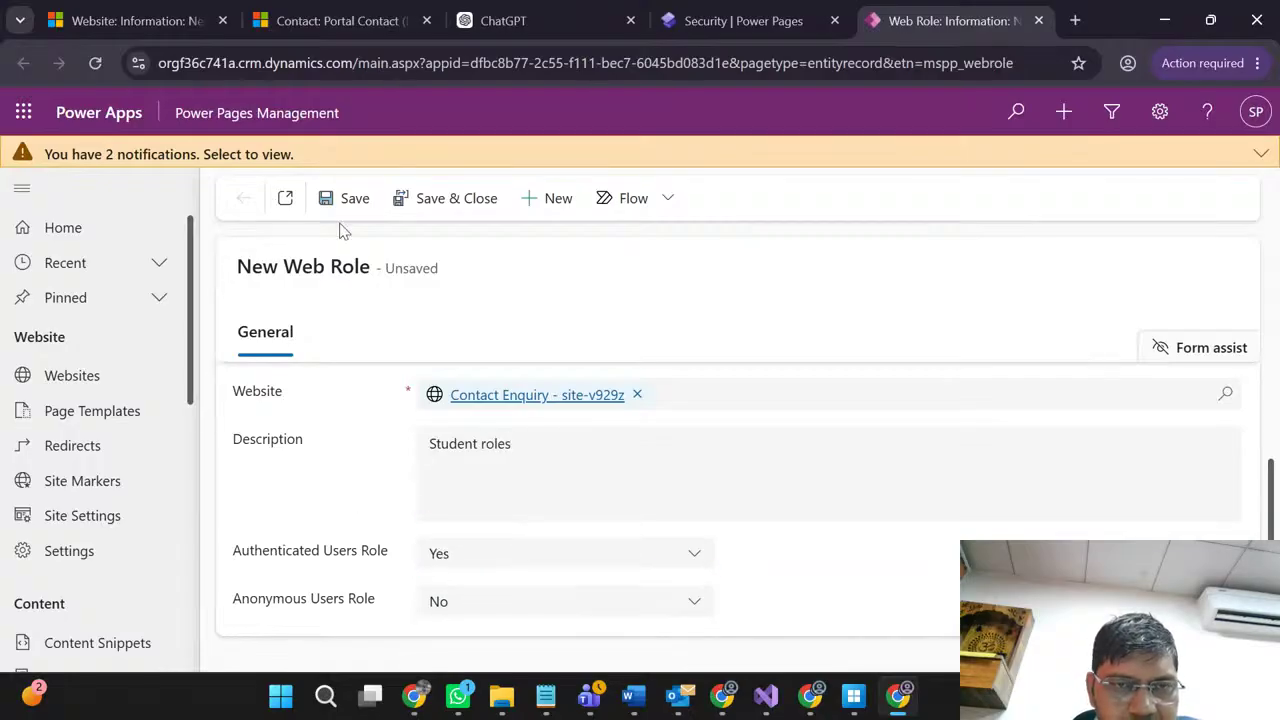
{"action": "left_click", "coordinate": [436, 198]}
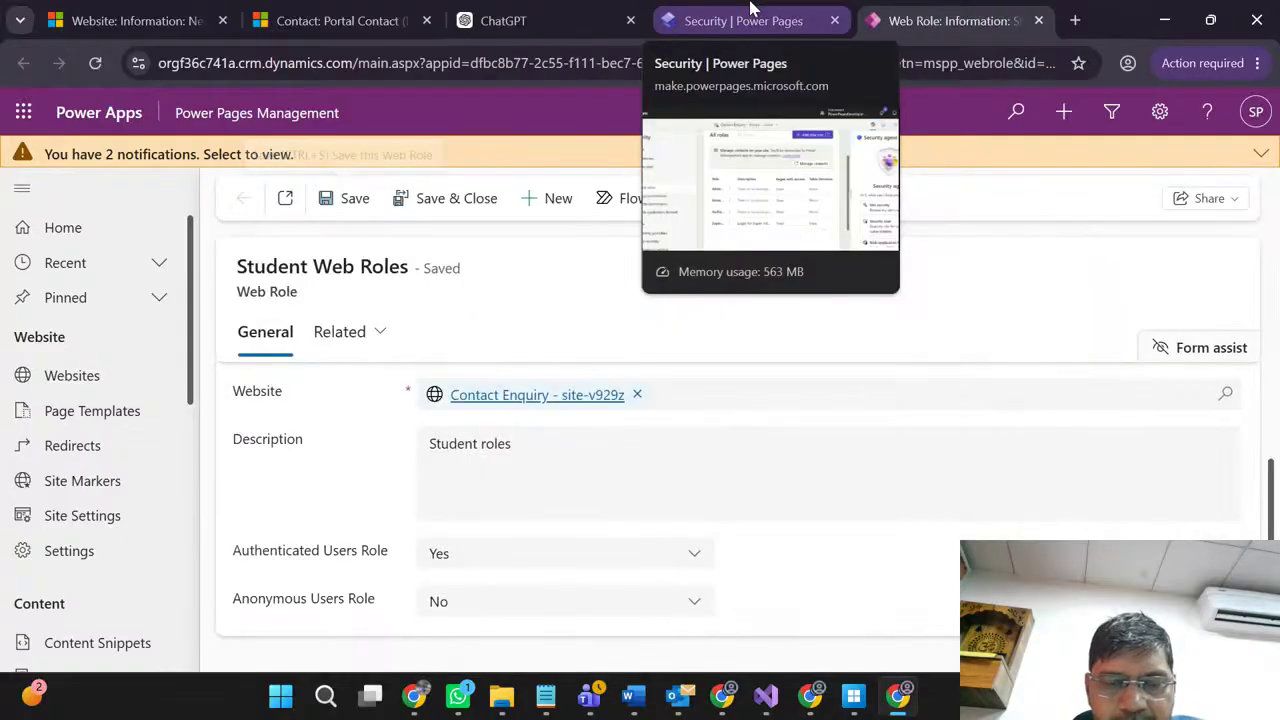
{"action": "left_click", "coordinate": [751, 10]}
{"action": "left_click", "coordinate": [750, 6]}
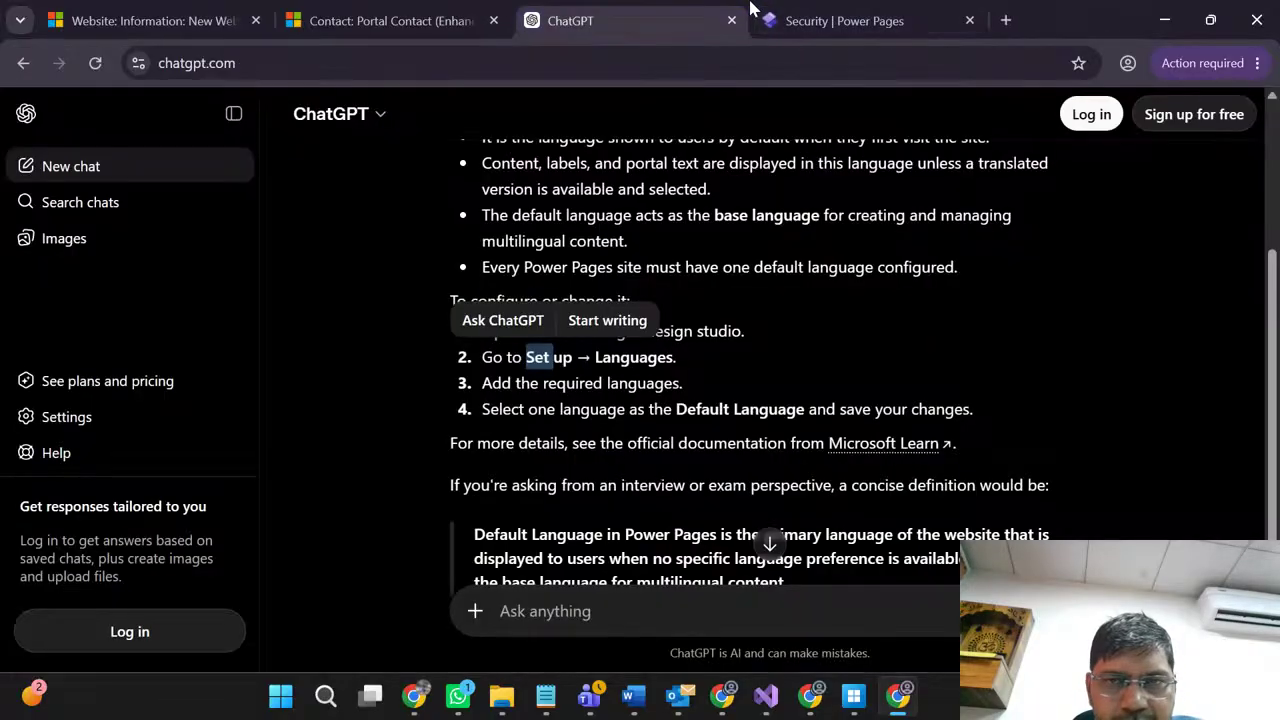
Step: Reload the Power Pages site and scroll the Web roles list to find the new Student role
{"action": "left_click", "coordinate": [869, 6]}
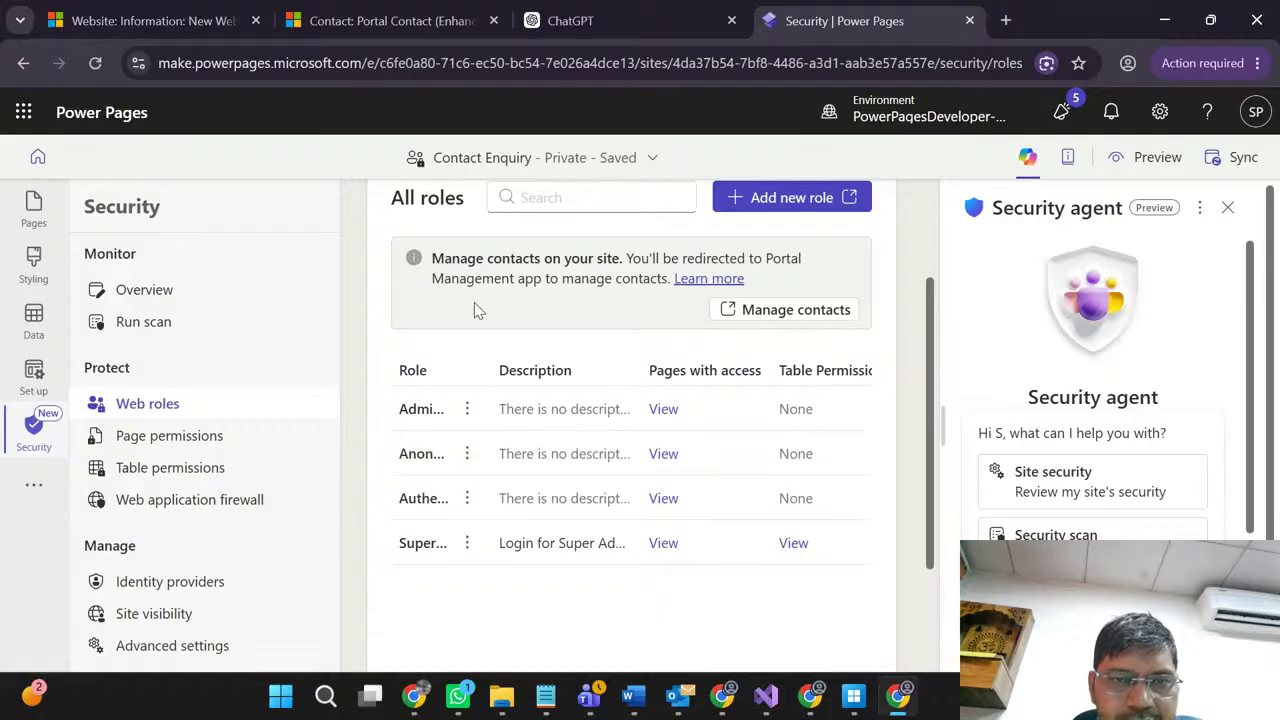
{"action": "left_click", "coordinate": [95, 63]}
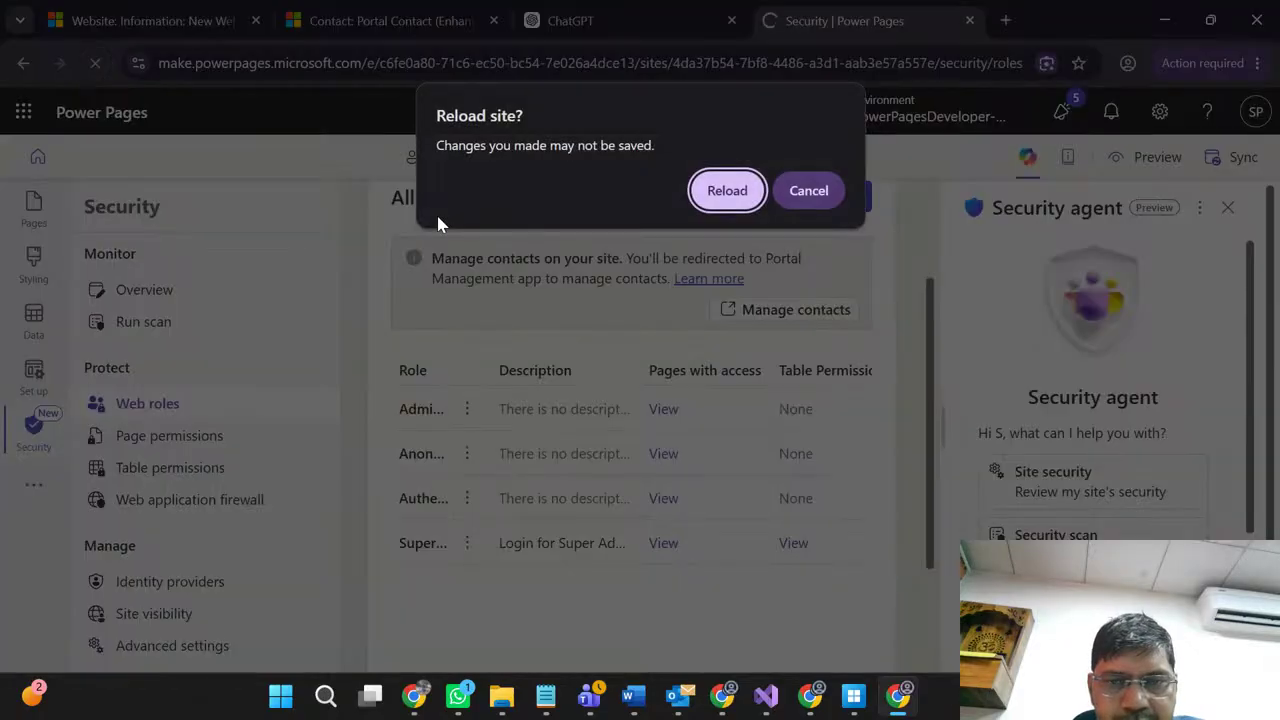
{"action": "left_click", "coordinate": [727, 192]}
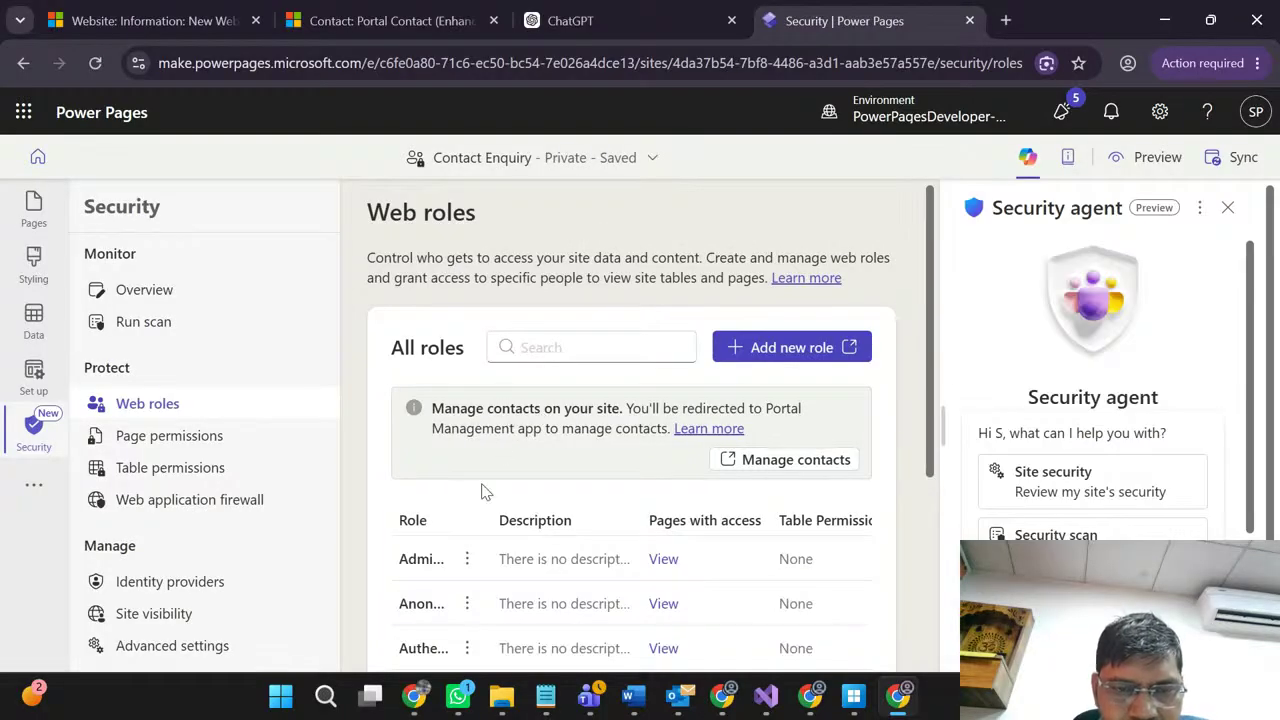
{"action": "scroll", "coordinate": [480, 490], "scroll_direction": "down", "scroll_amount": 2}
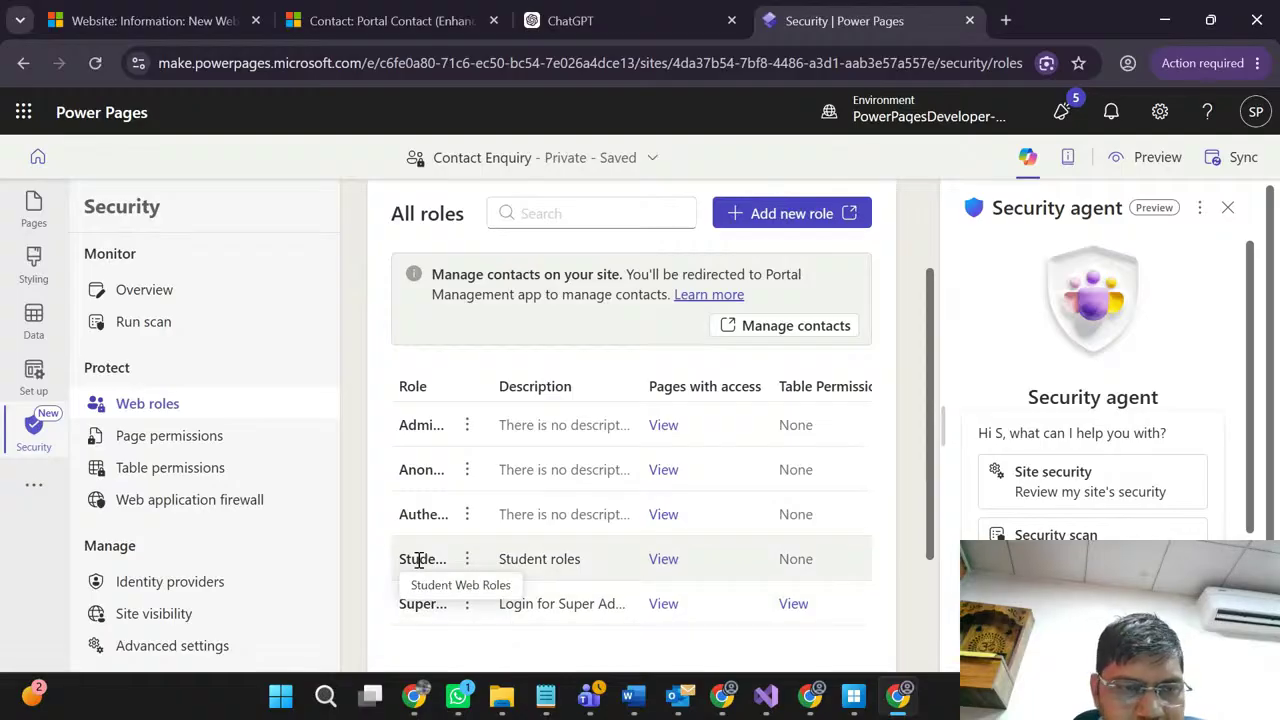
{"action": "left_click", "coordinate": [174, 470]}
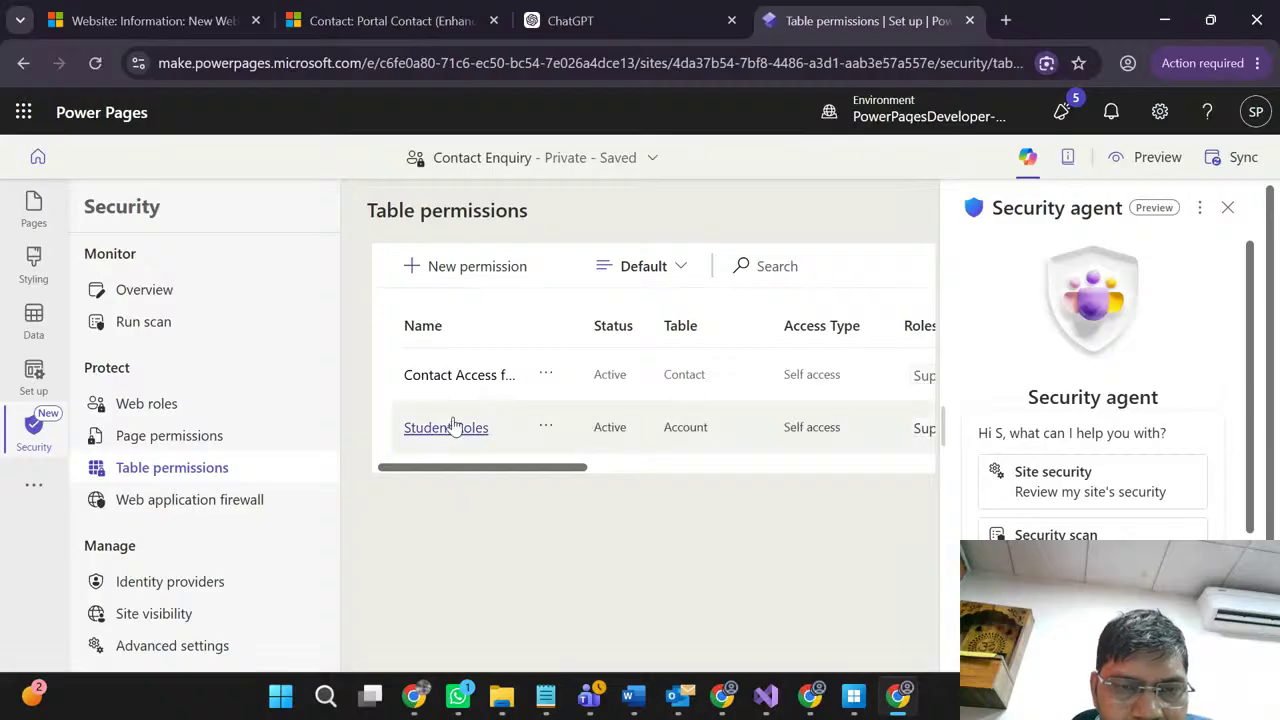
{"action": "left_click", "coordinate": [545, 375]}
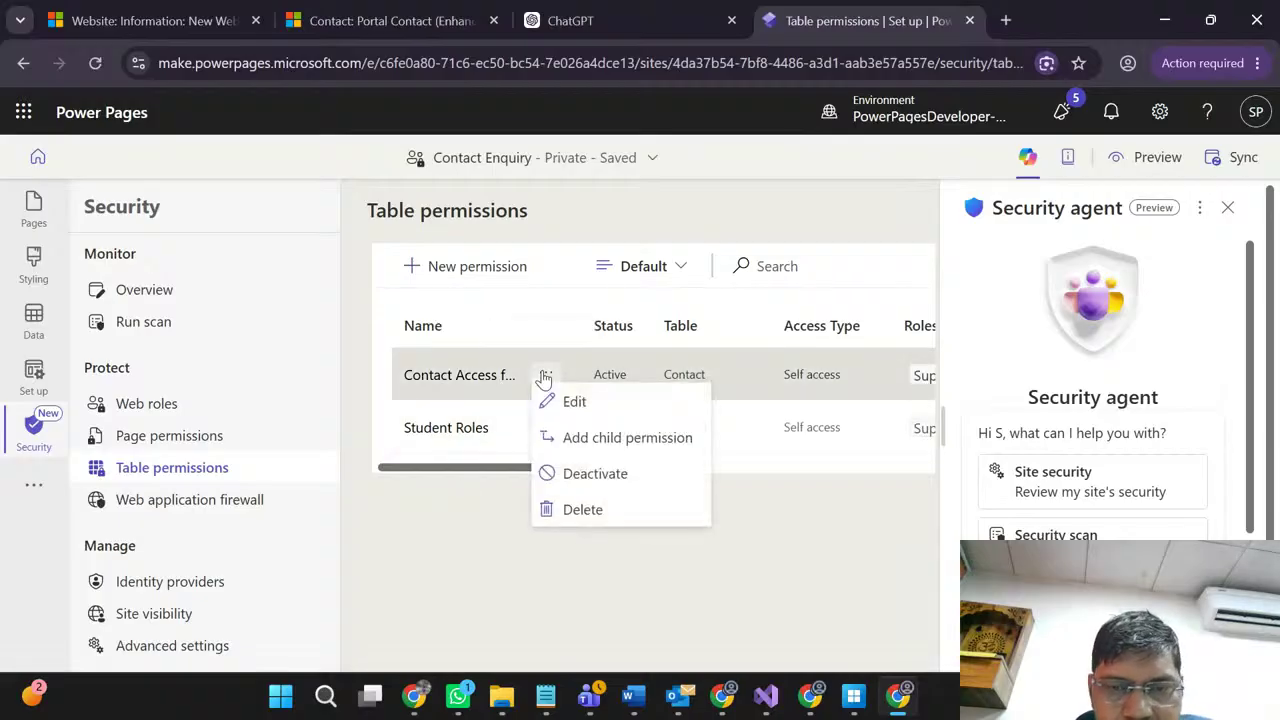
{"action": "left_click", "coordinate": [573, 405]}
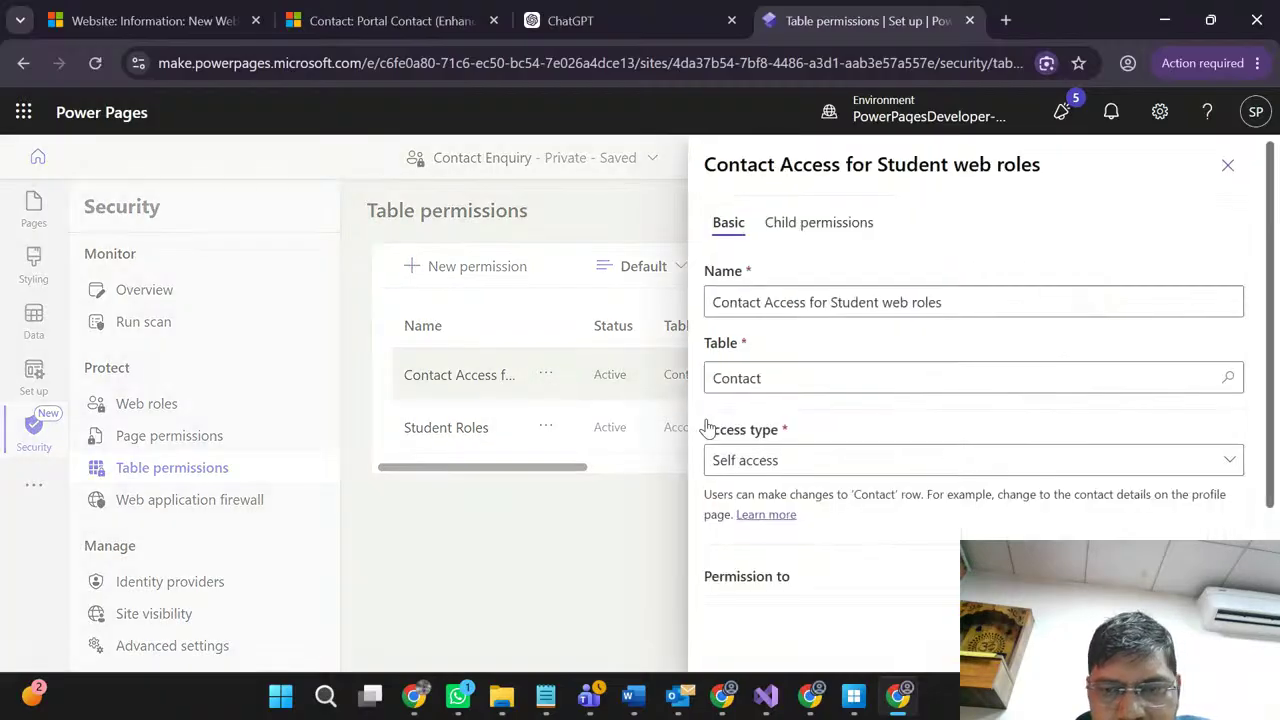
{"action": "scroll", "coordinate": [893, 539], "scroll_direction": "down", "scroll_amount": 2}
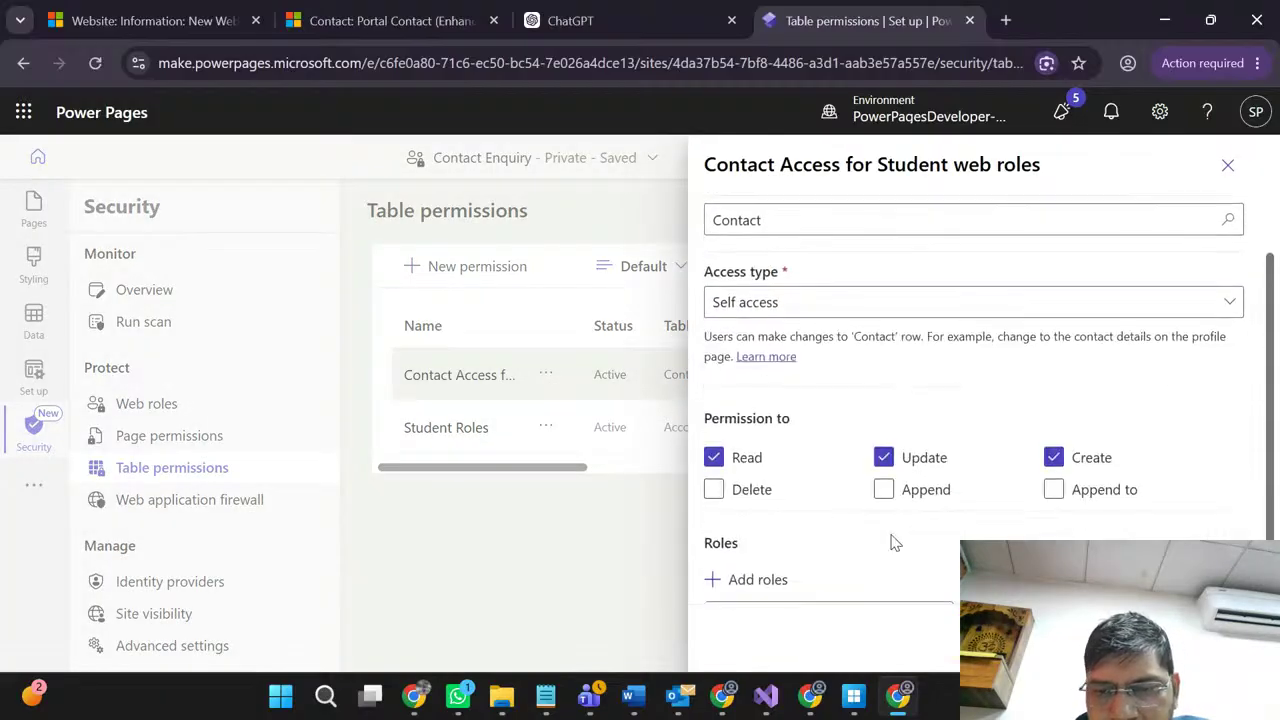
{"action": "left_click", "coordinate": [740, 580]}
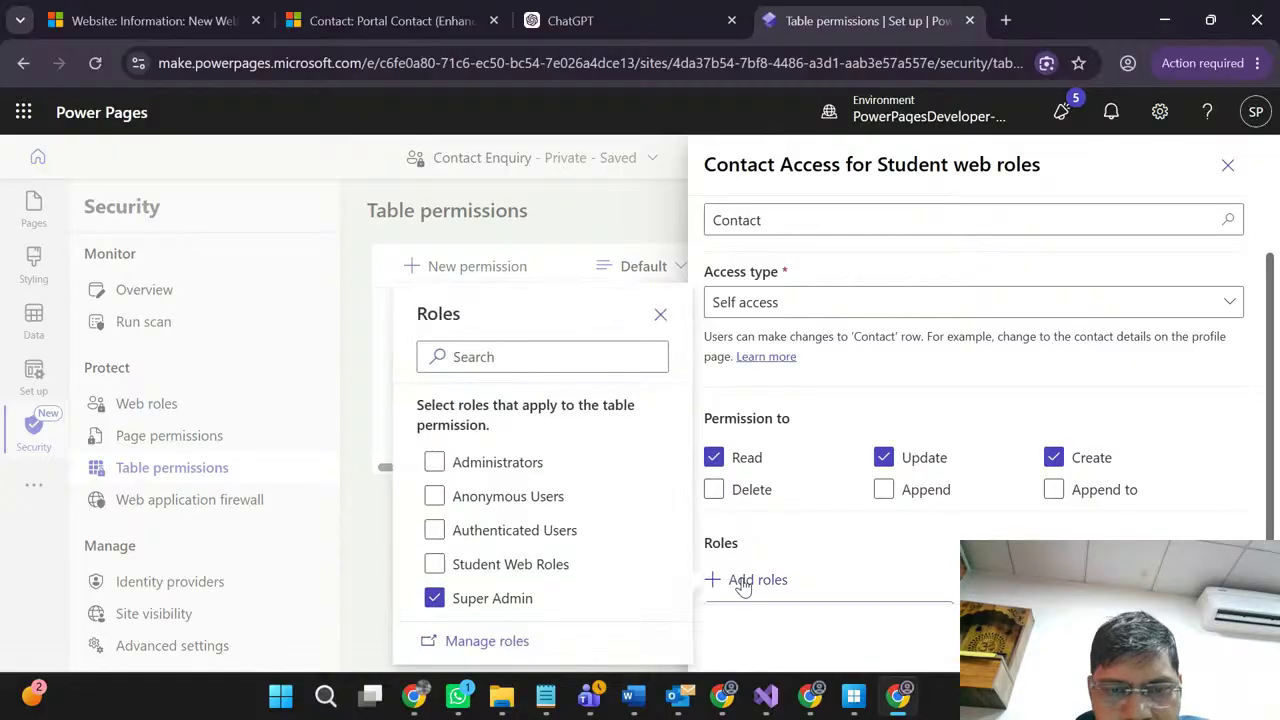
{"action": "left_click", "coordinate": [434, 566]}
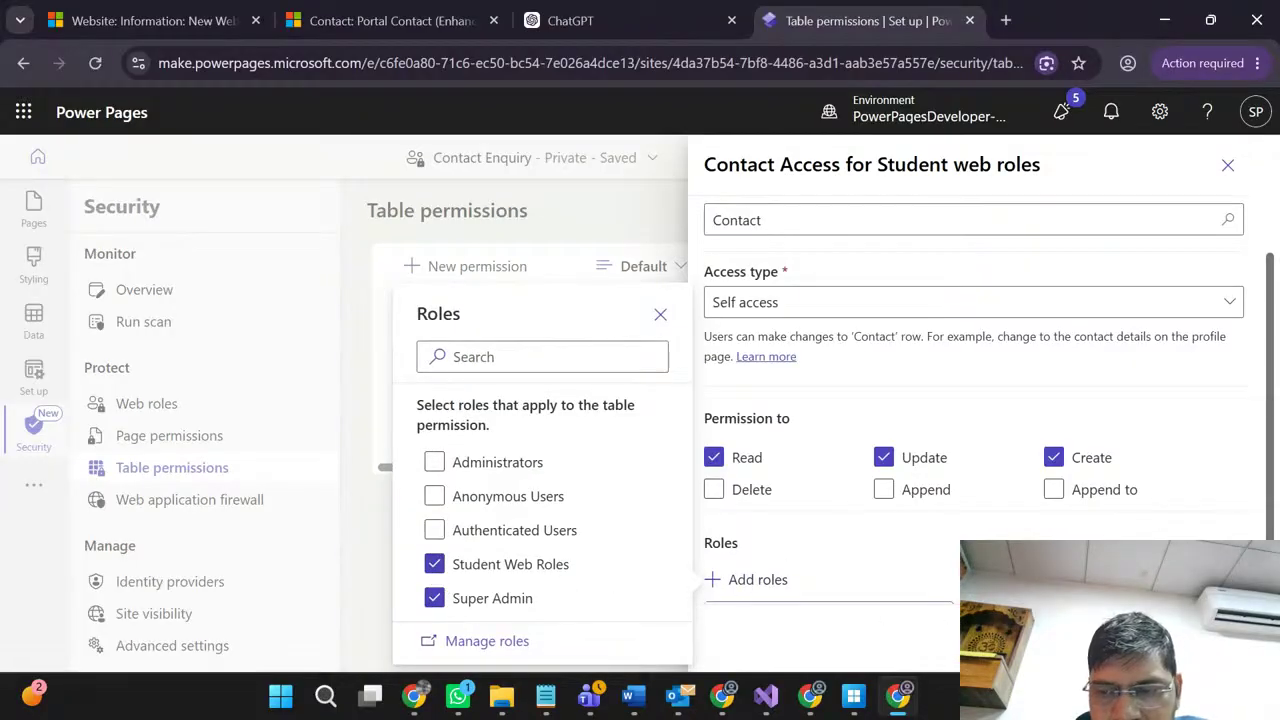
{"action": "left_click", "coordinate": [711, 617]}
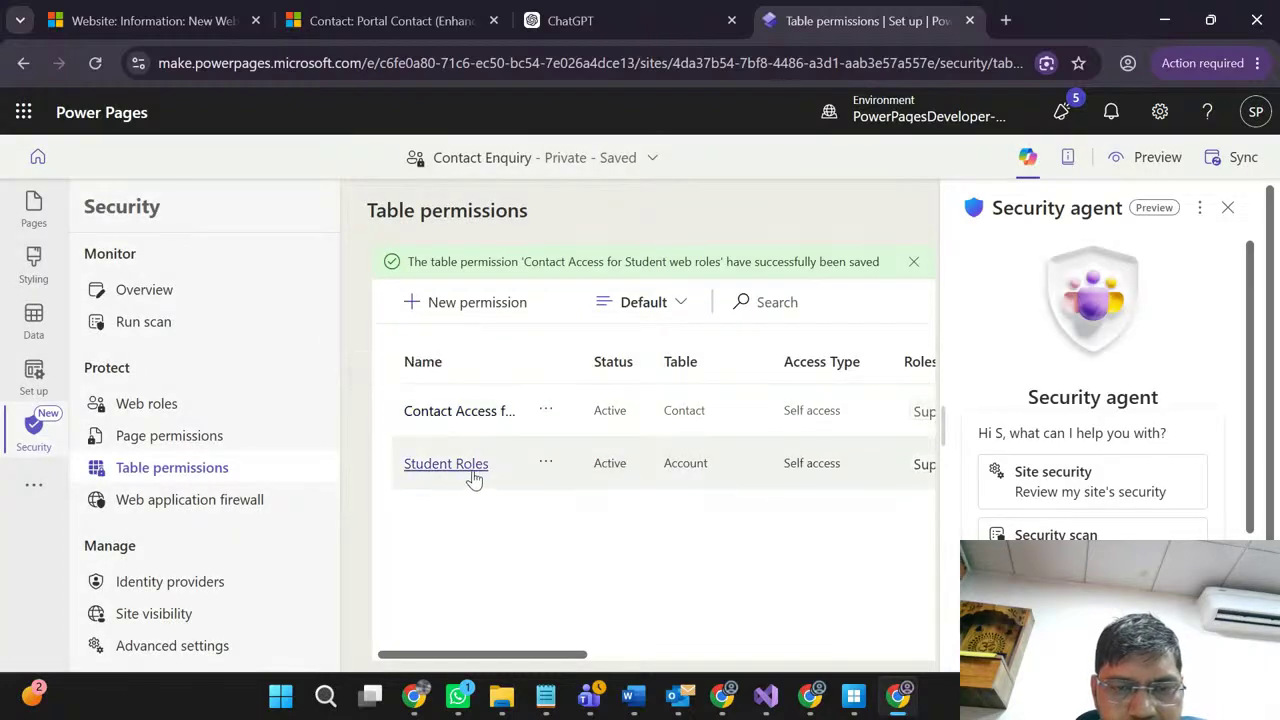
Step: Rename the Account permission 'Account access for Student Roles', add Student Web Roles, and save
{"action": "left_click", "coordinate": [547, 462]}
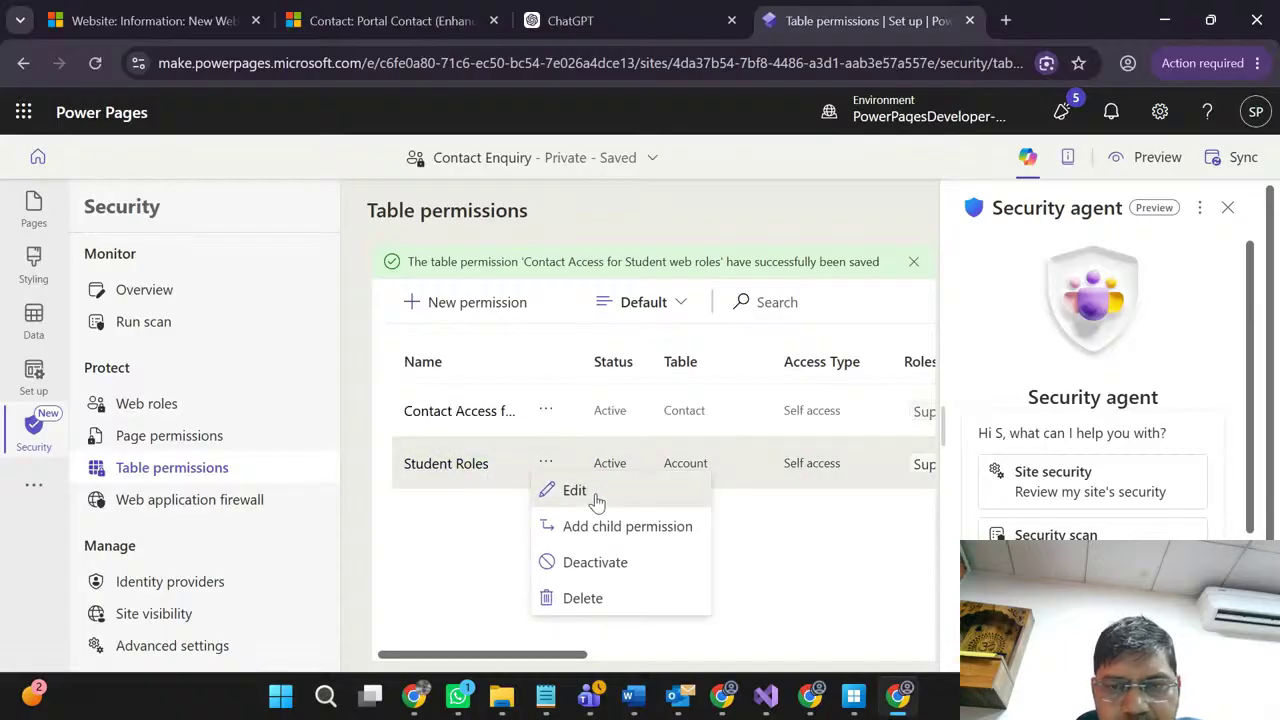
{"action": "left_click", "coordinate": [596, 499]}
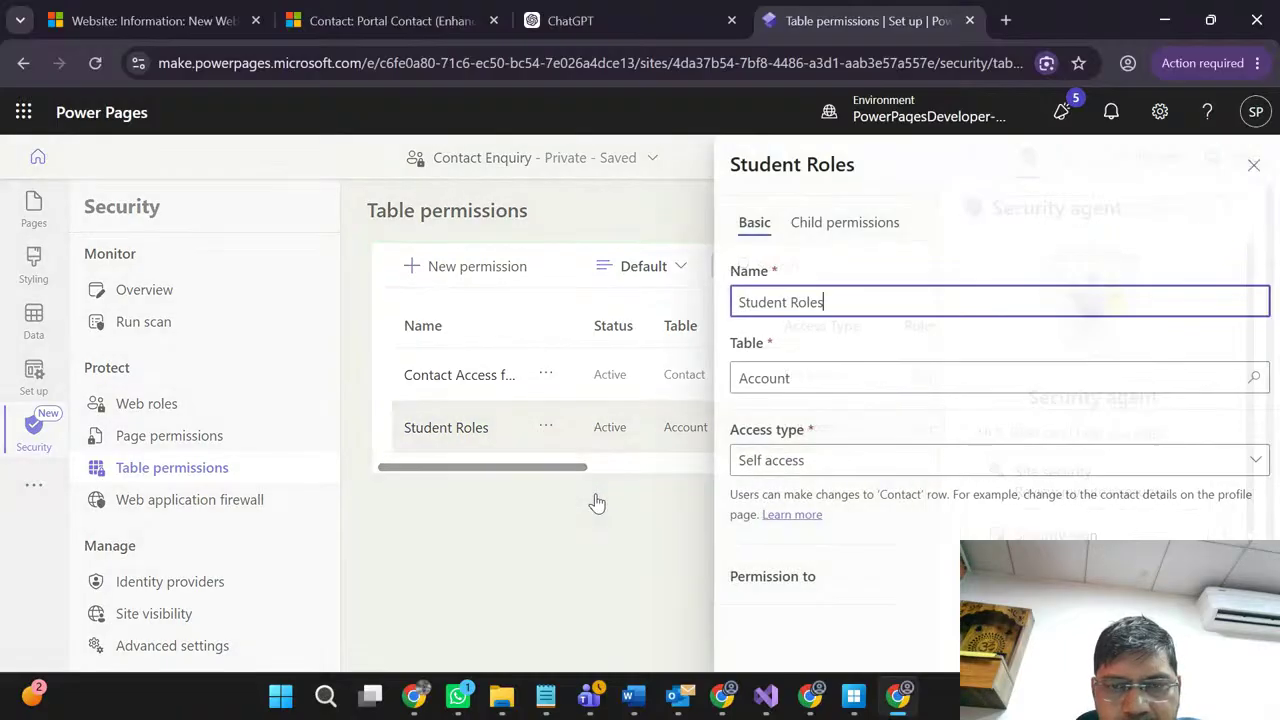
{"action": "type", "text": "Account"}
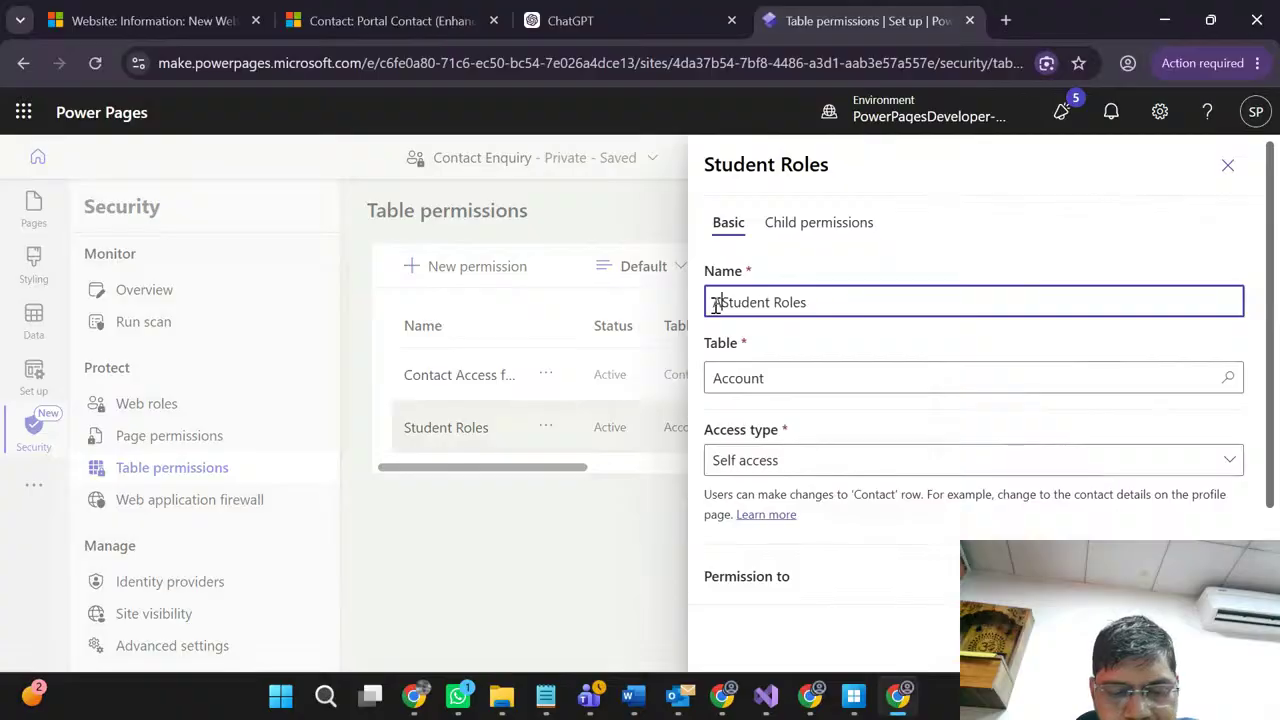
{"action": "type", "text": " access "}
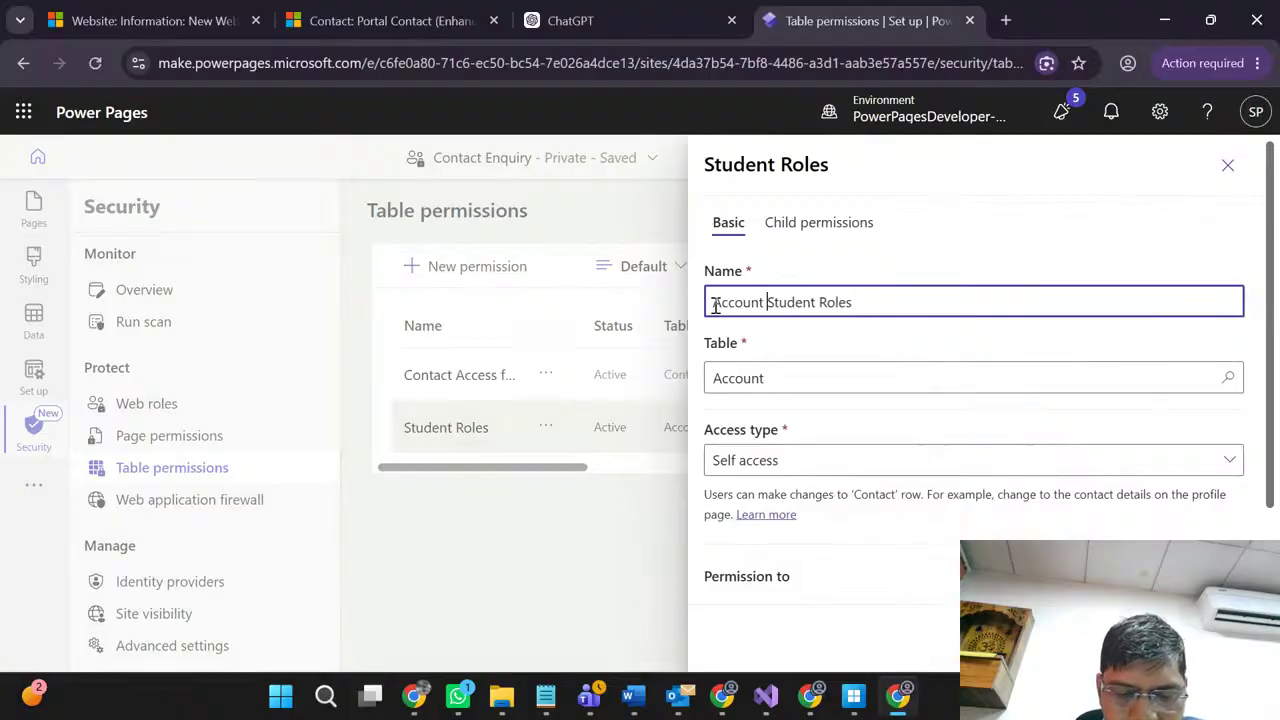
{"action": "type", "text": "for"}
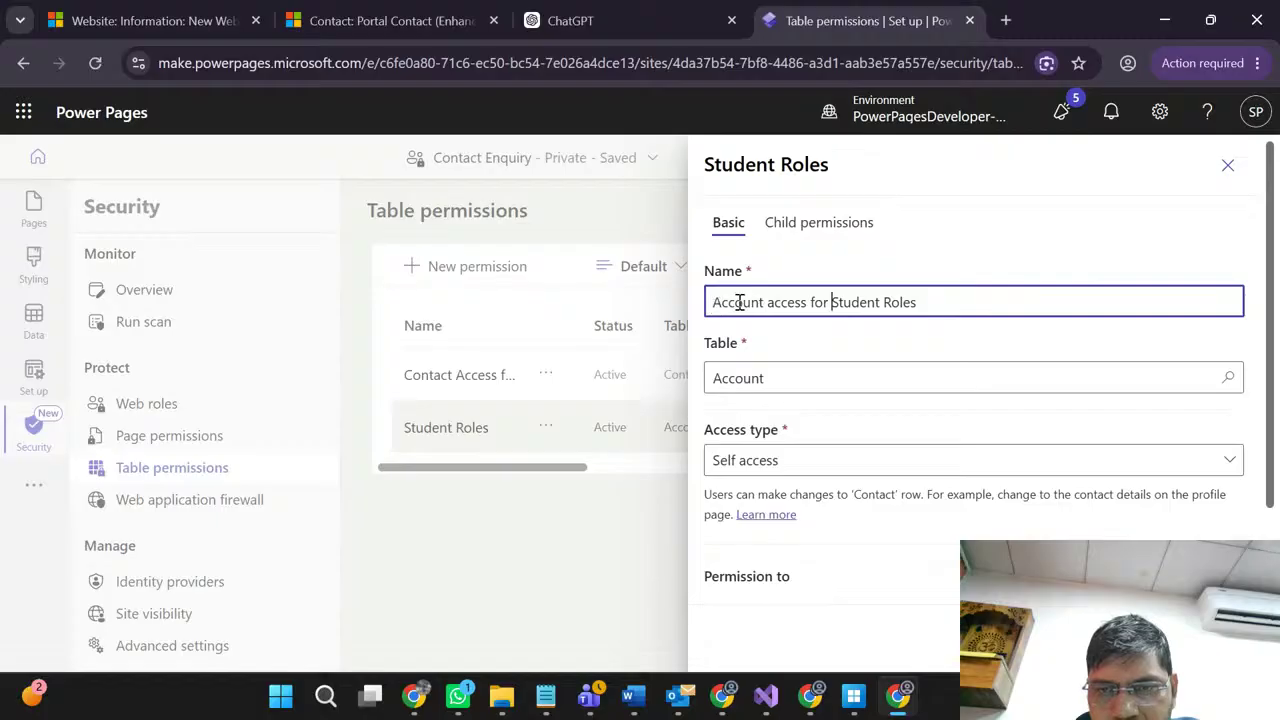
{"action": "scroll", "coordinate": [828, 524], "scroll_direction": "down", "scroll_amount": 3}
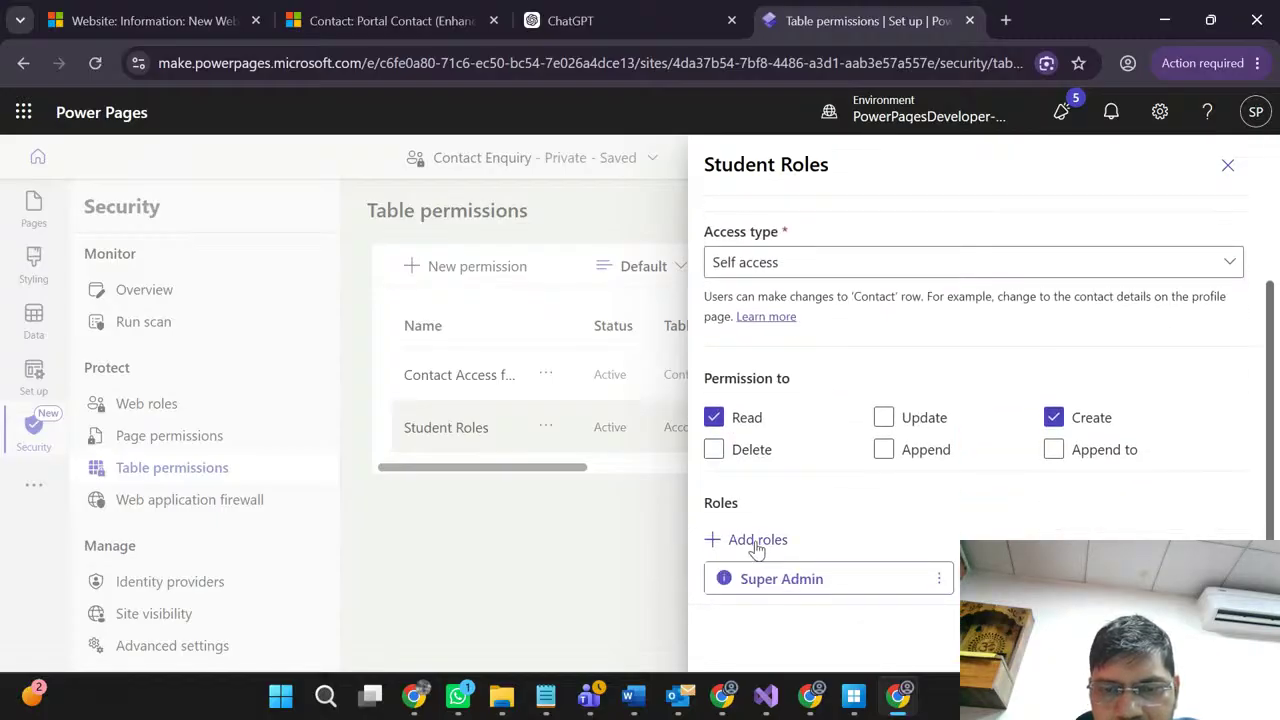
{"action": "left_click", "coordinate": [757, 541]}
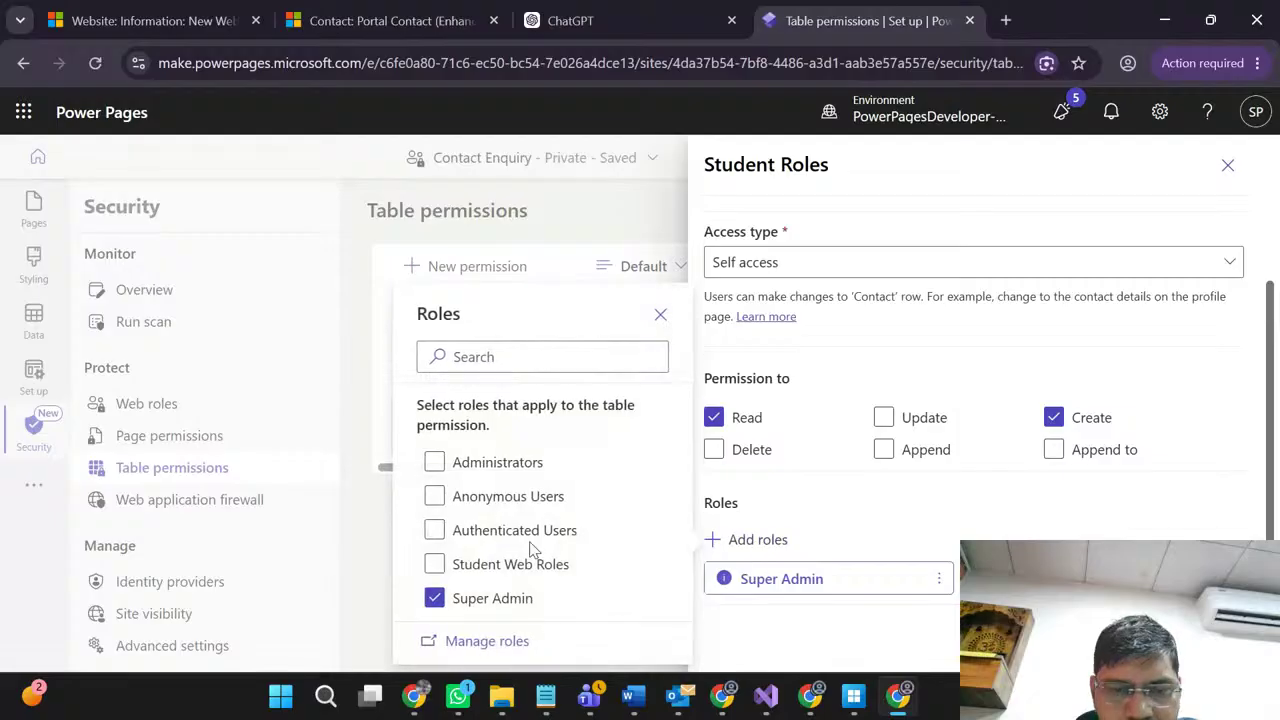
{"action": "left_click", "coordinate": [436, 565]}
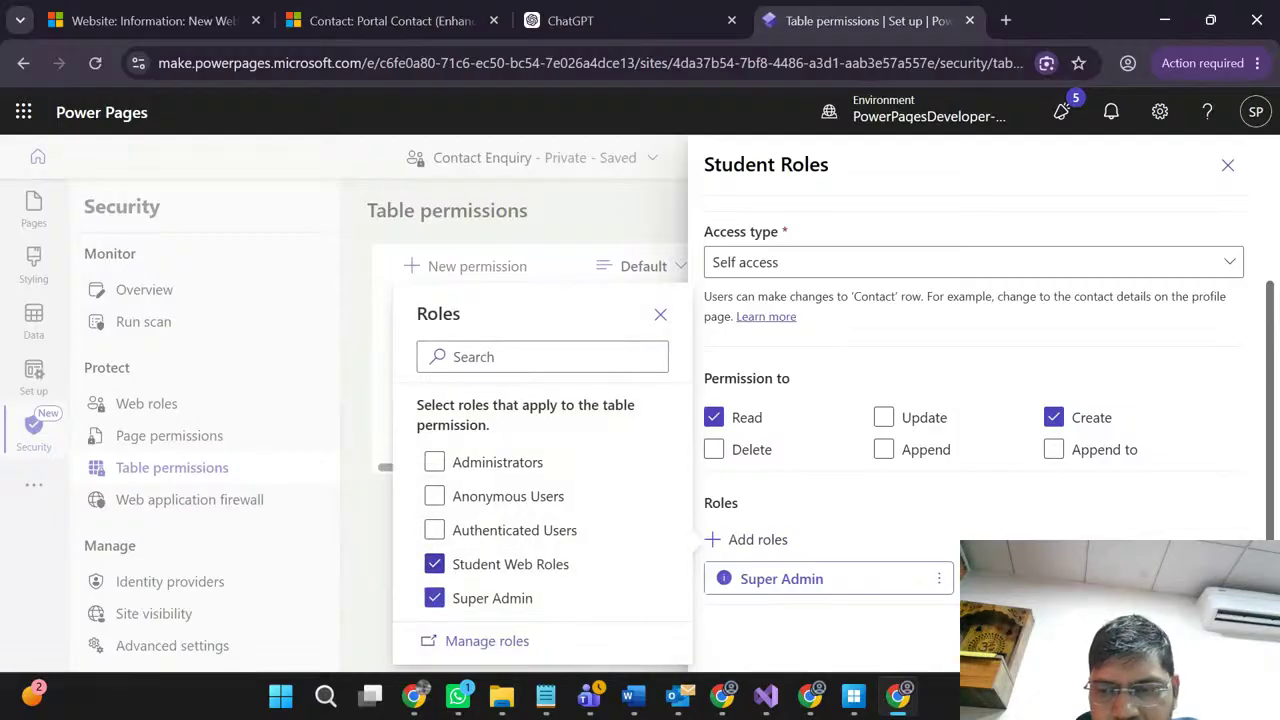
{"action": "left_click", "coordinate": [1112, 641]}
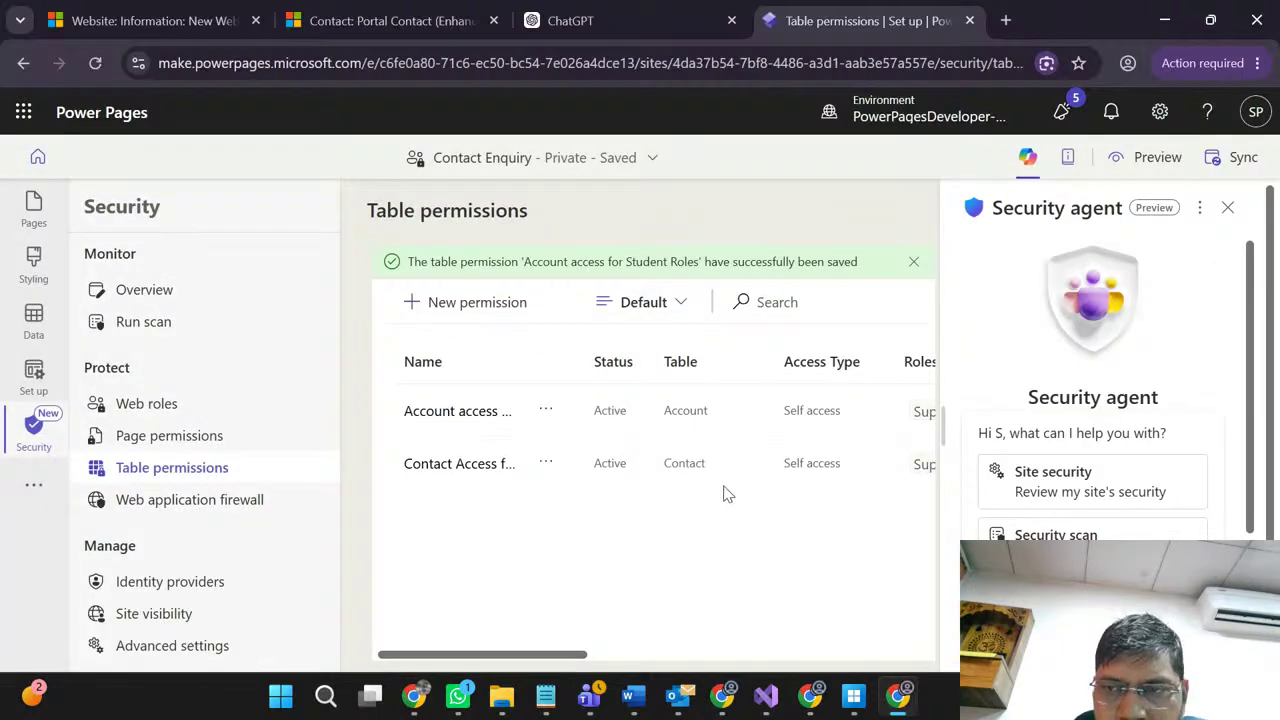
Step: Close the Security agent, filter Page permissions to secure pages and back, then open Web application firewall
{"action": "left_click", "coordinate": [1230, 208]}
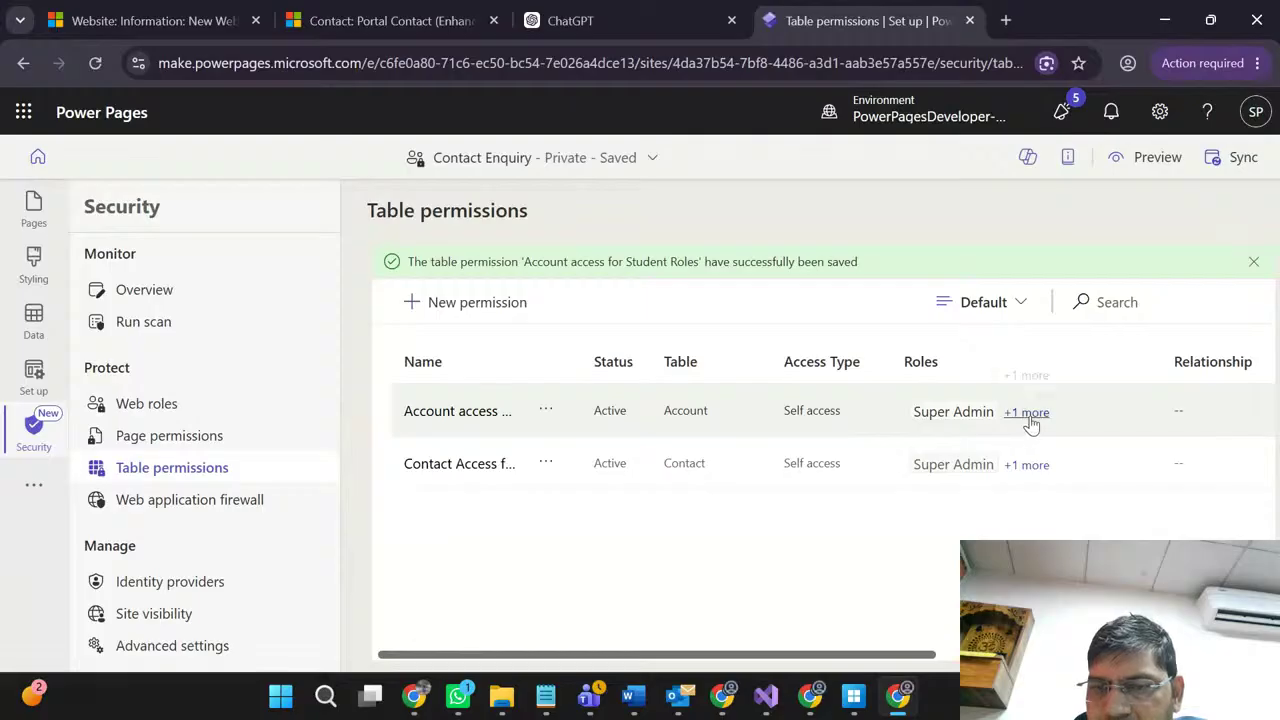
{"action": "left_click", "coordinate": [163, 440]}
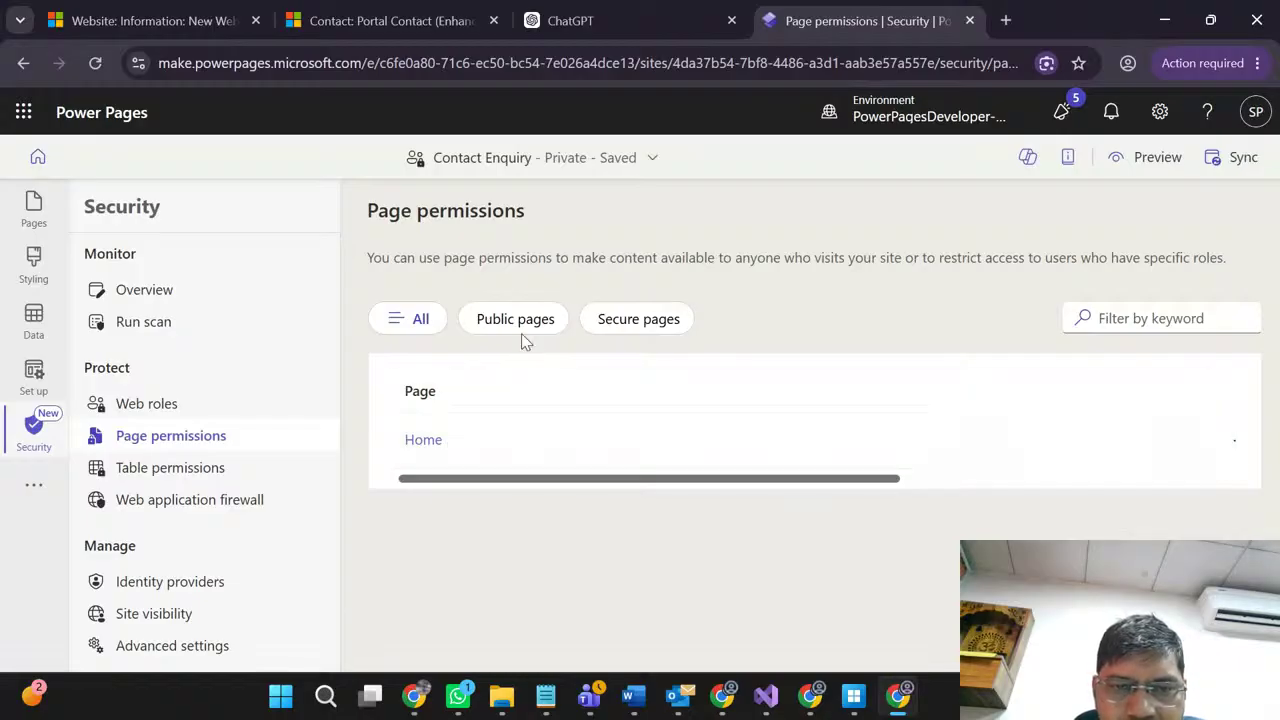
{"action": "left_click", "coordinate": [657, 336]}
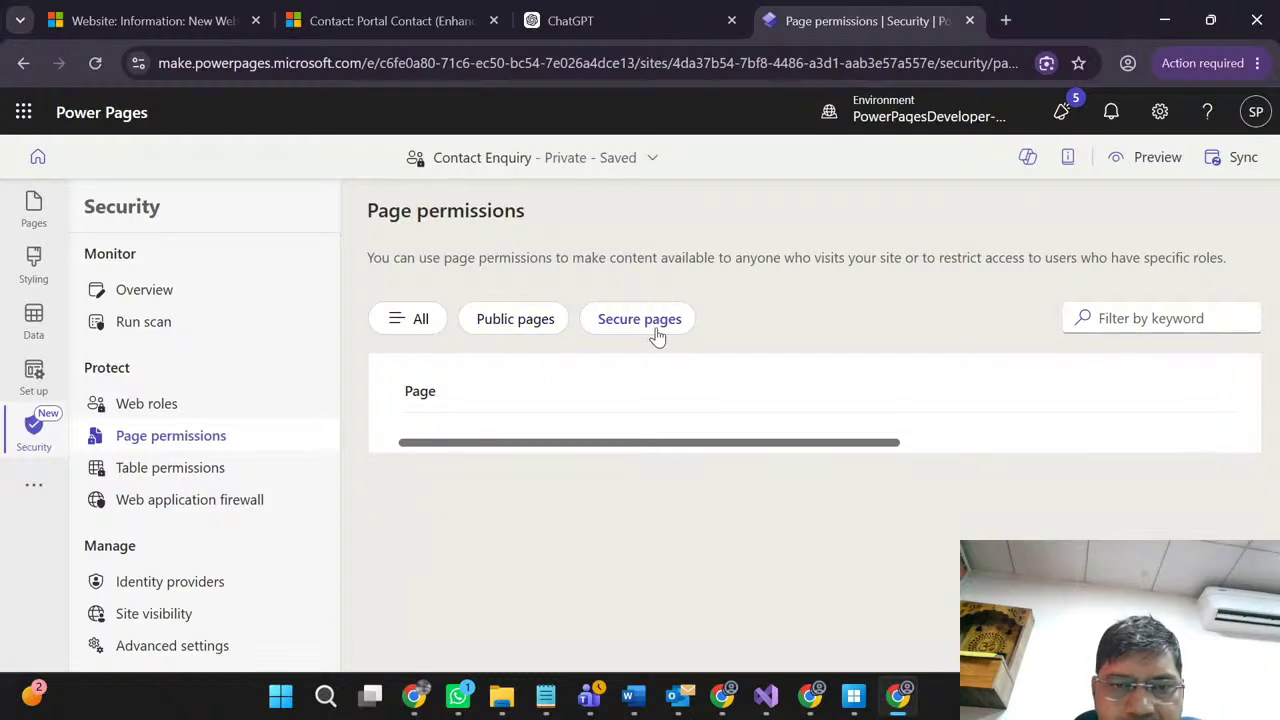
{"action": "left_click", "coordinate": [416, 320]}
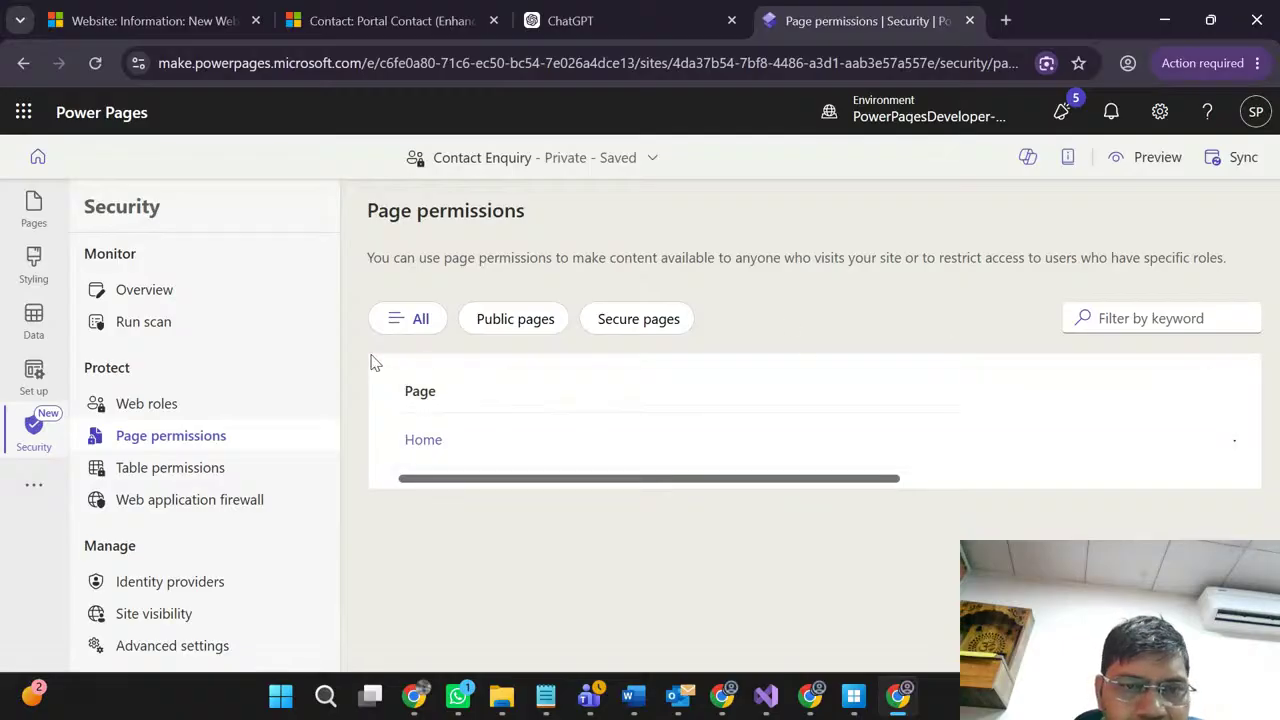
{"action": "left_click", "coordinate": [170, 505]}
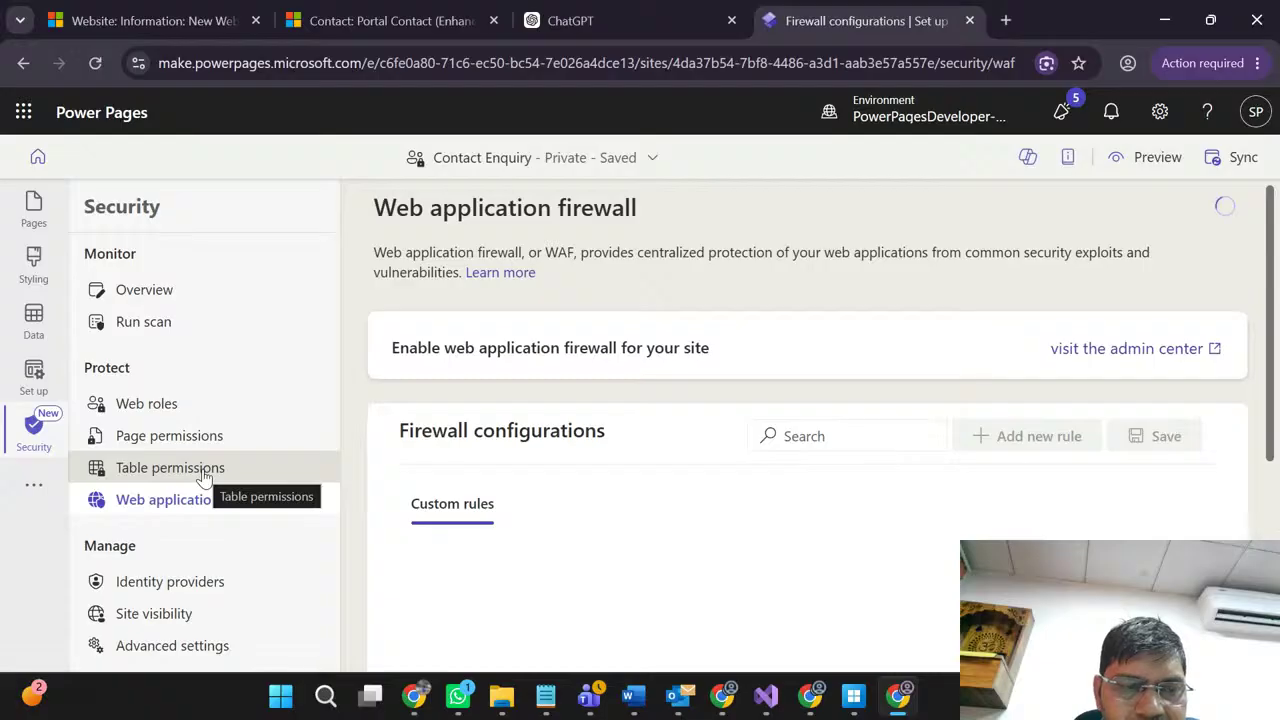
Step: Scroll through the Web roles list, then check the Table permissions list
{"action": "left_click", "coordinate": [140, 410]}
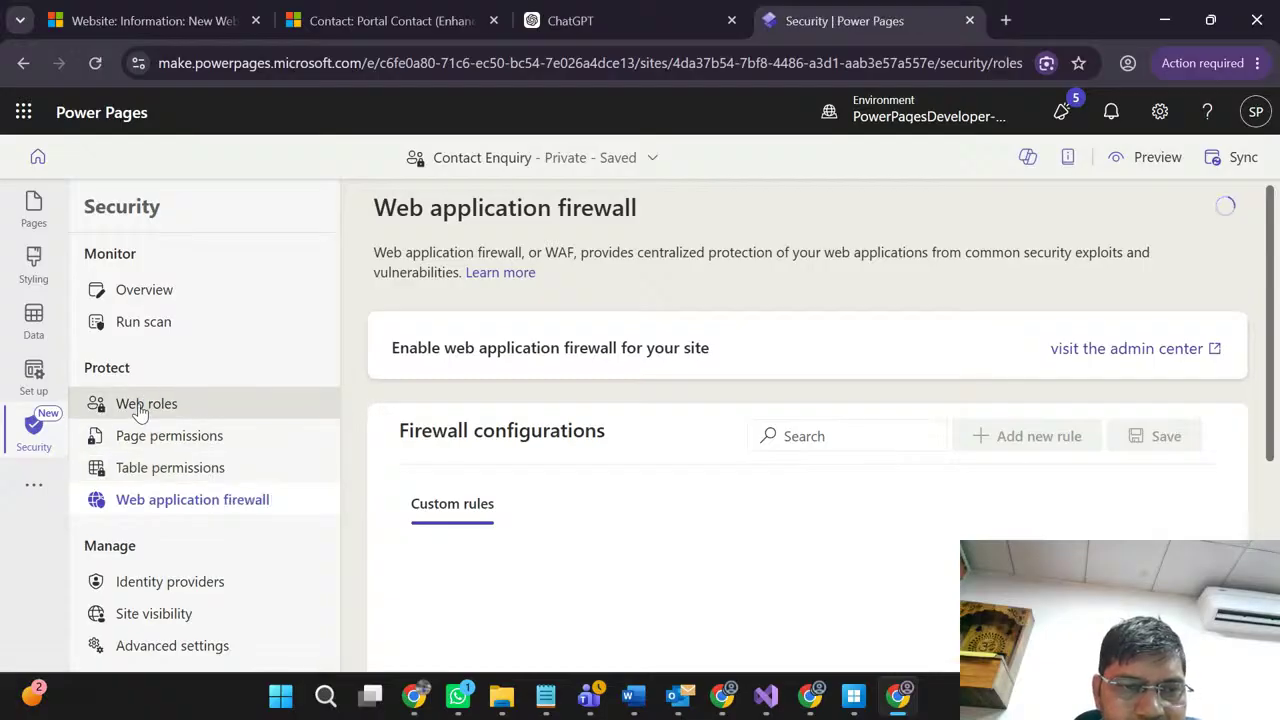
{"action": "scroll", "coordinate": [540, 499], "scroll_direction": "down", "scroll_amount": 2}
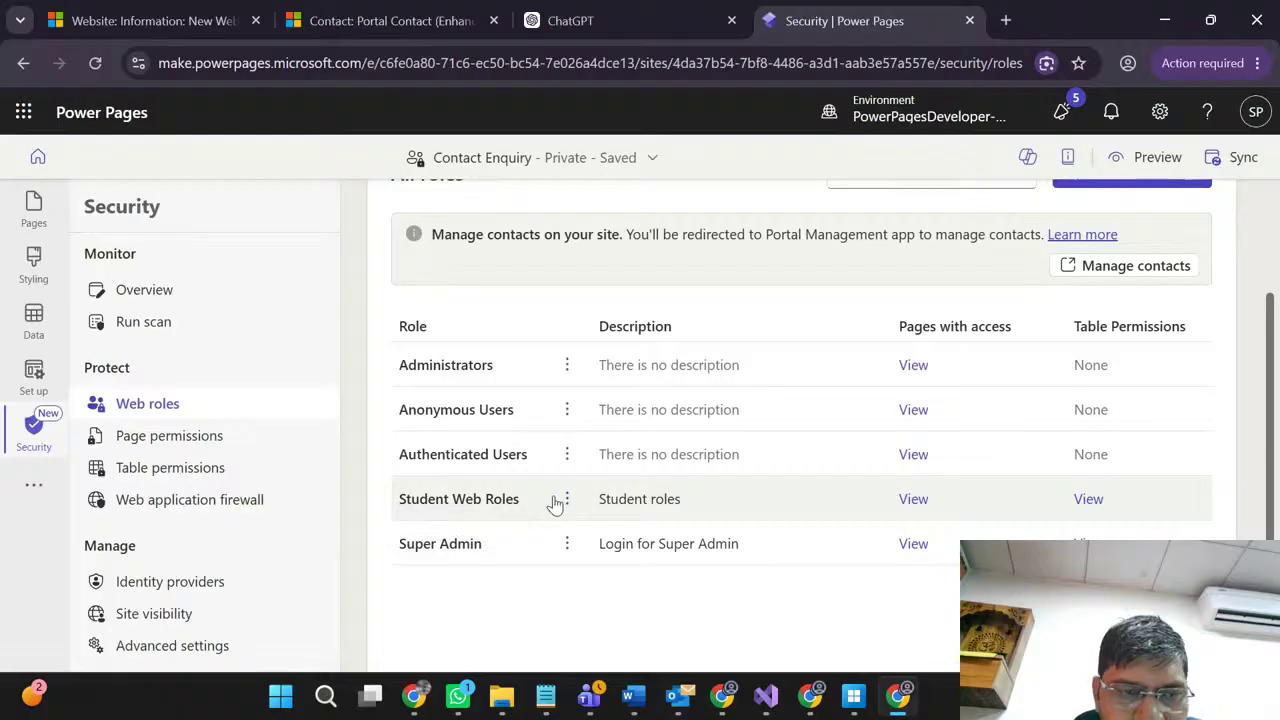
{"action": "left_click", "coordinate": [213, 475]}
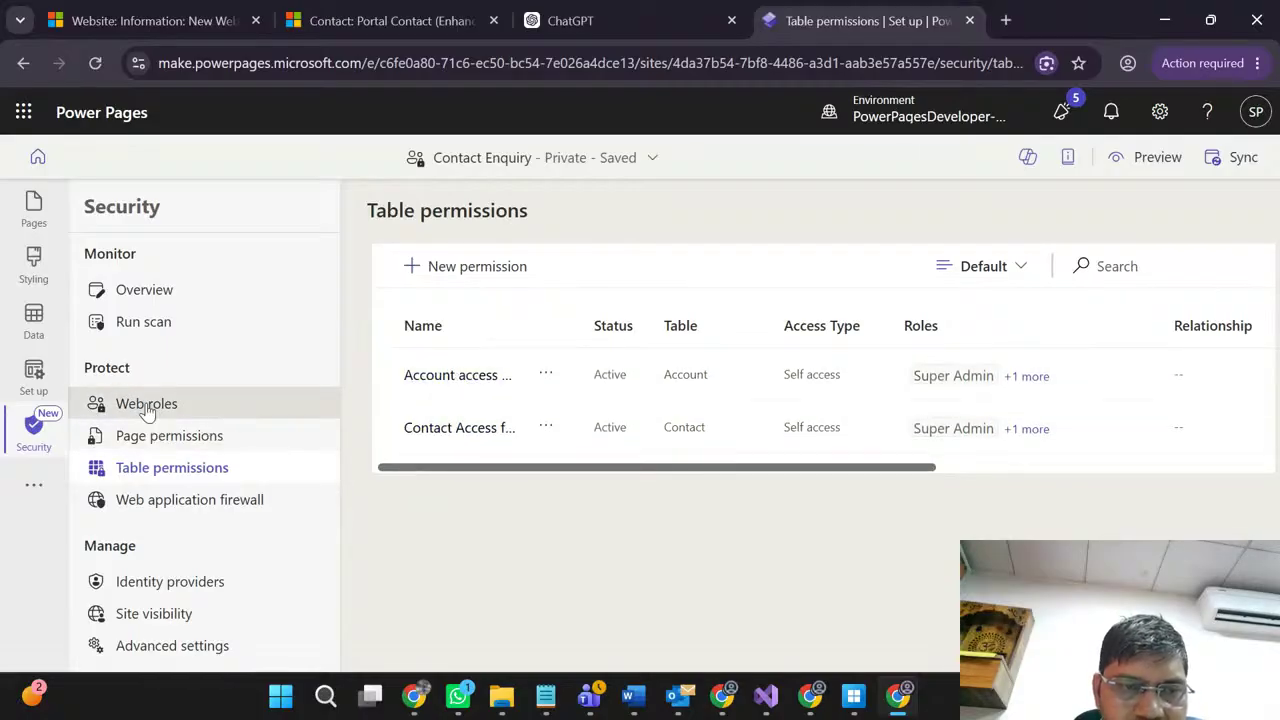
Step: Return to Web roles and confirm all five roles, including Student Web Roles and Super Admin
{"action": "left_click", "coordinate": [146, 404]}
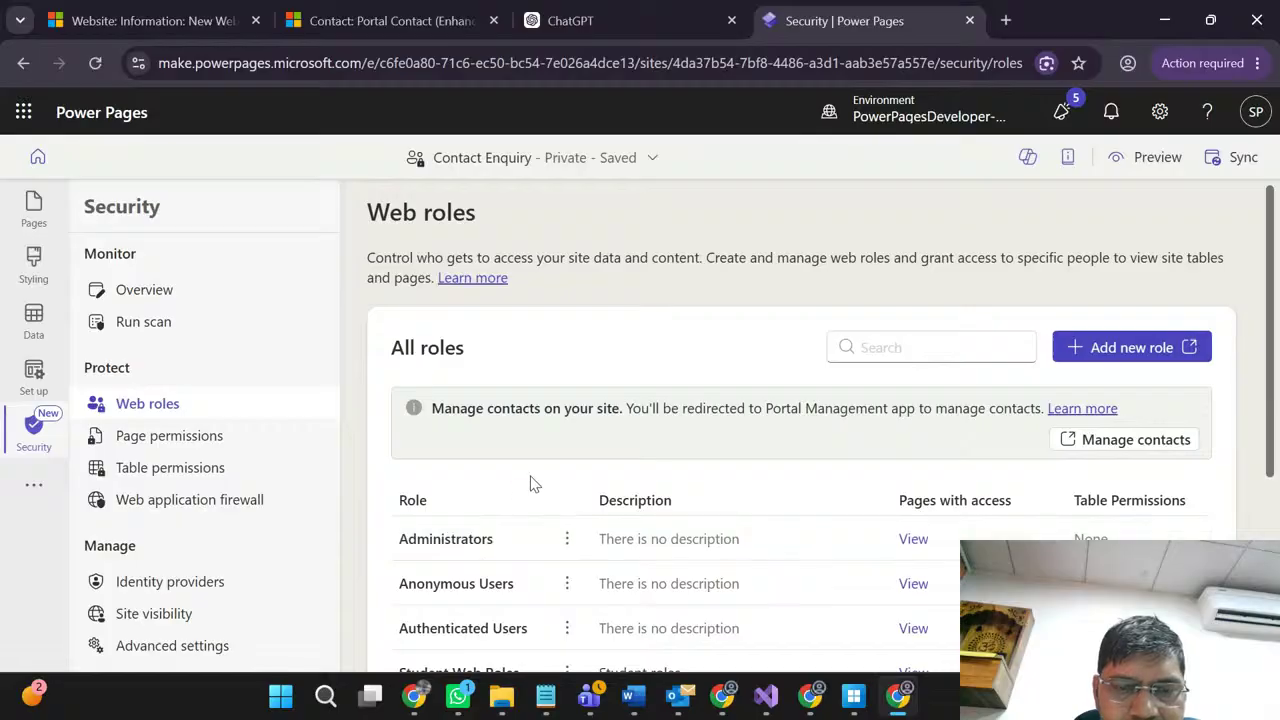
{"action": "scroll", "coordinate": [530, 483], "scroll_direction": "down", "scroll_amount": 1}
{"action": "scroll", "coordinate": [531, 484], "scroll_direction": "down", "scroll_amount": 2}
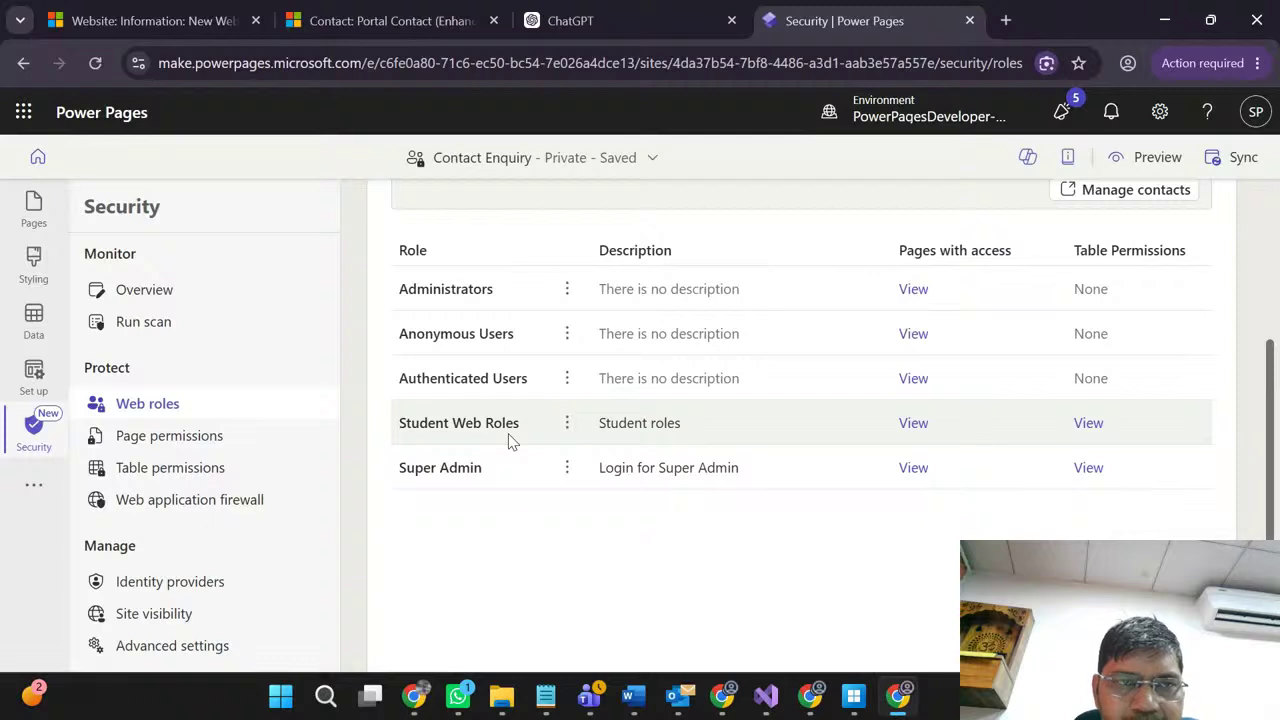
{"action": "scroll", "coordinate": [508, 440], "scroll_direction": "up", "scroll_amount": 2}
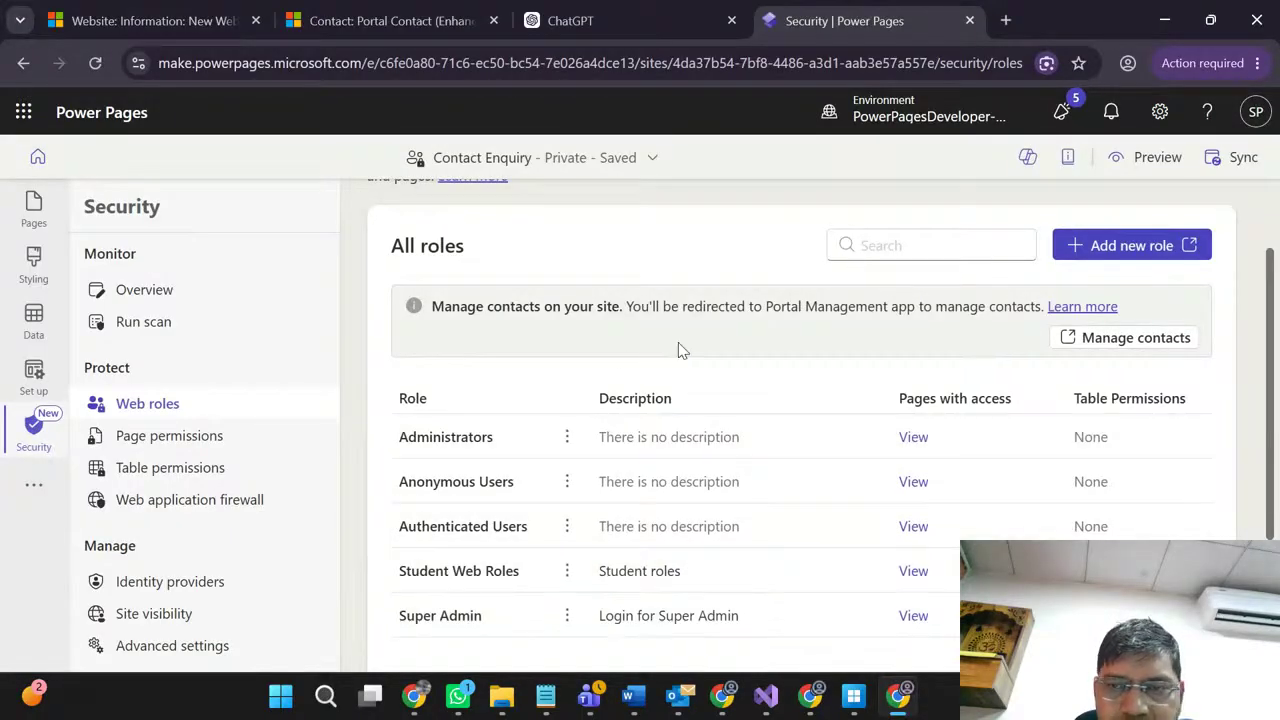
{"action": "left_click", "coordinate": [658, 10]}
{"action": "left_click", "coordinate": [860, 10]}
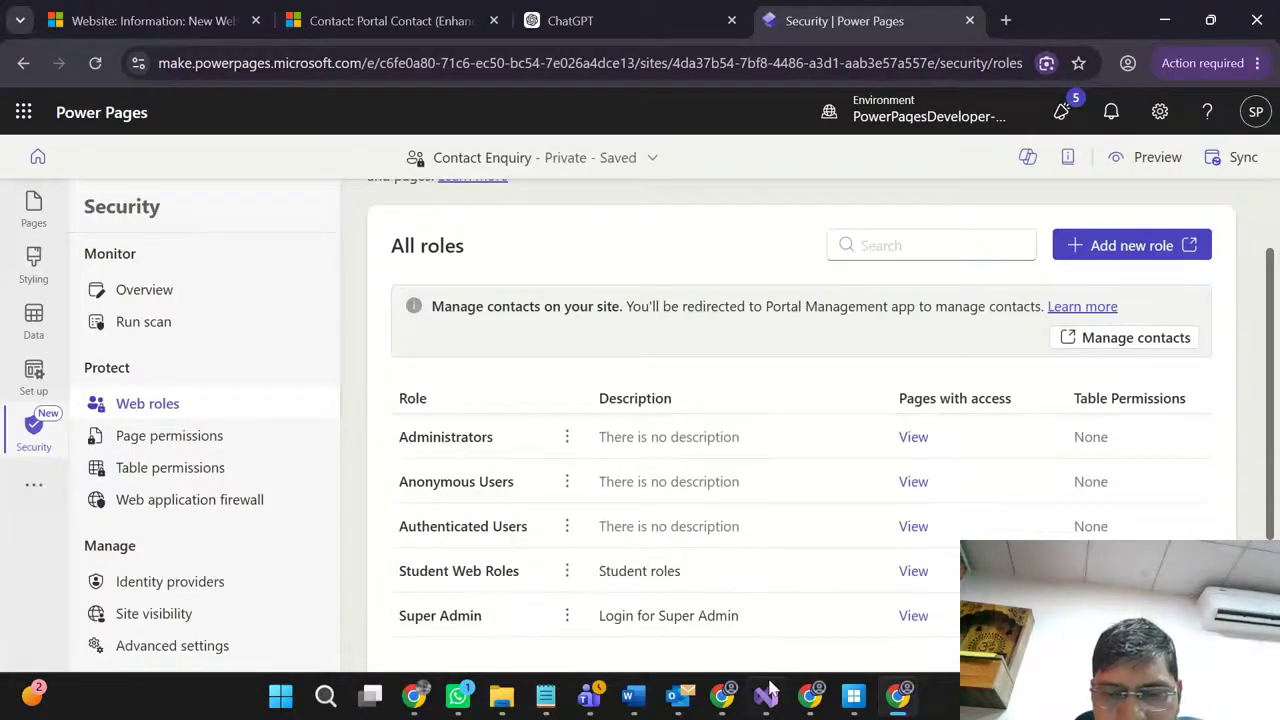
Step: Bring up the YouTube Studio live stream window from the Chrome taskbar and stop screen sharing
{"action": "mouse_move", "coordinate": [410, 703]}
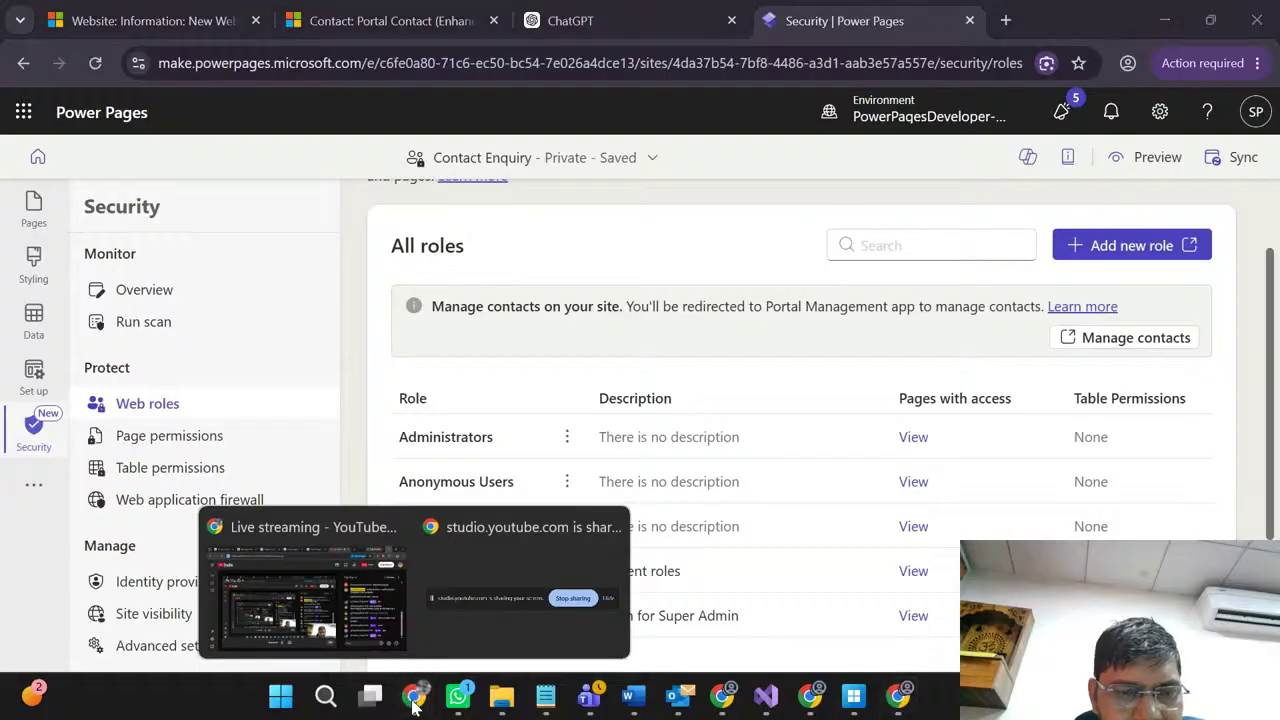
{"action": "left_click", "coordinate": [276, 607]}
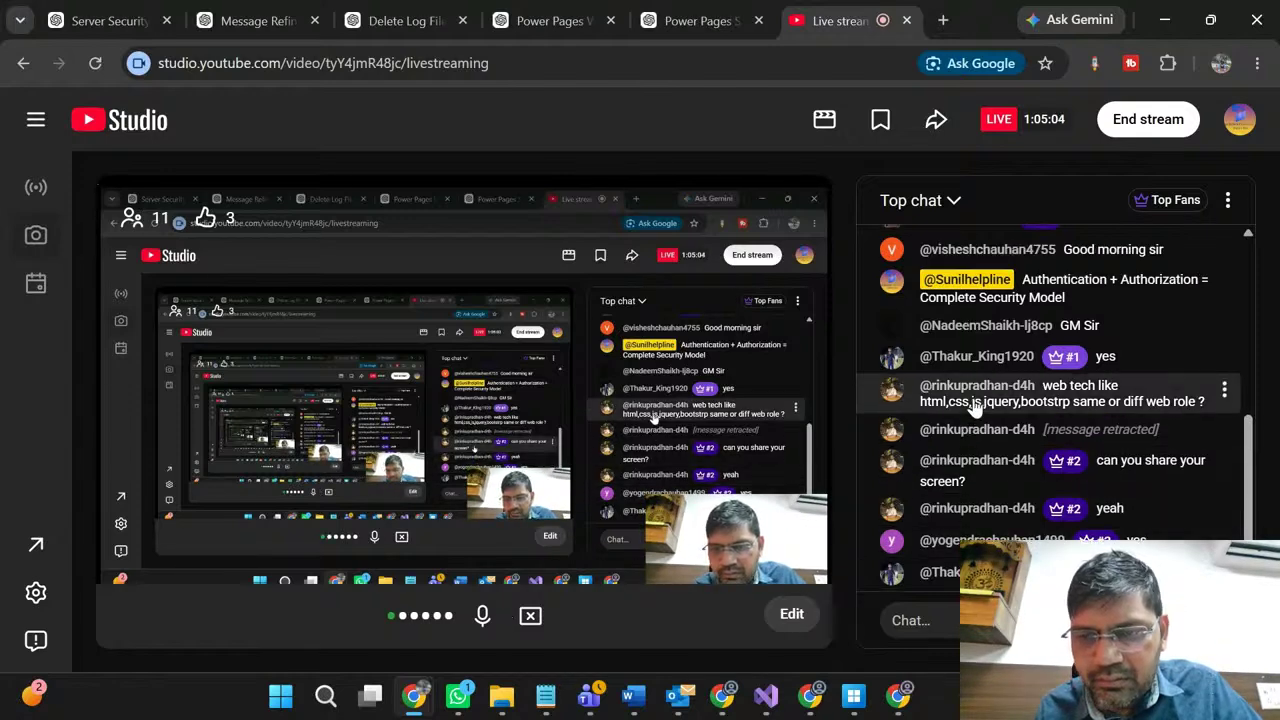
{"action": "left_click", "coordinate": [530, 617]}
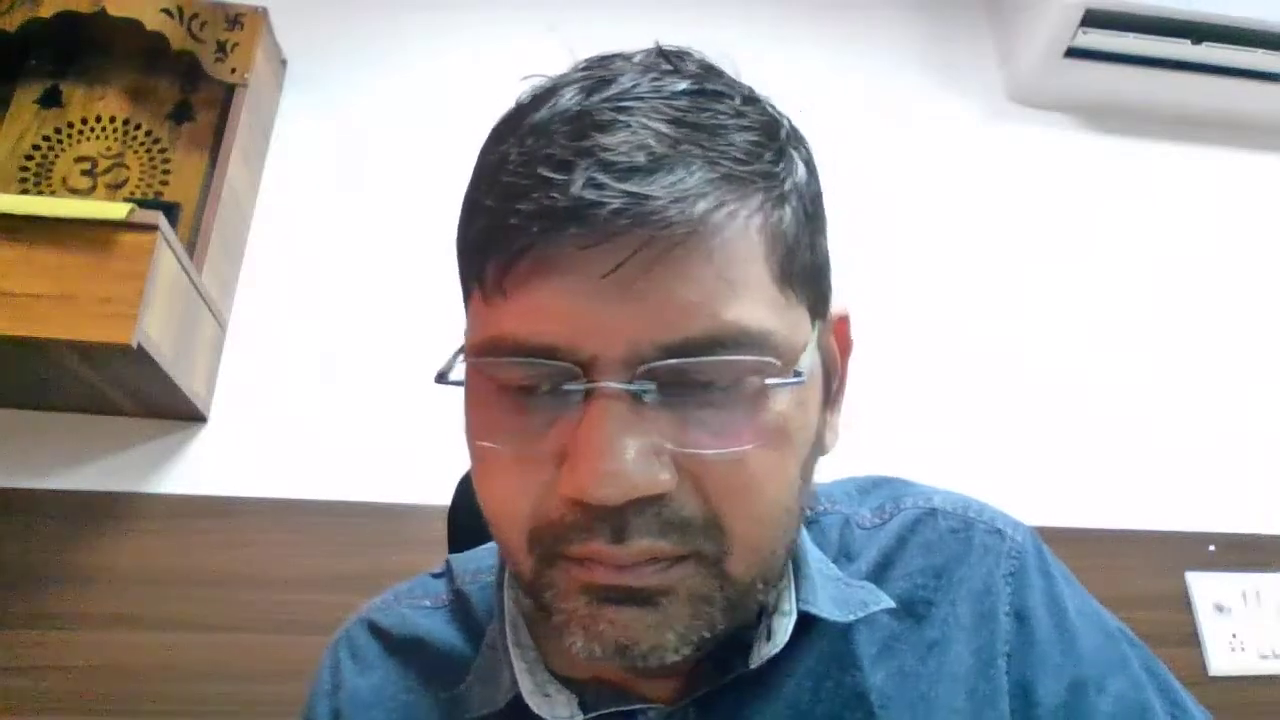